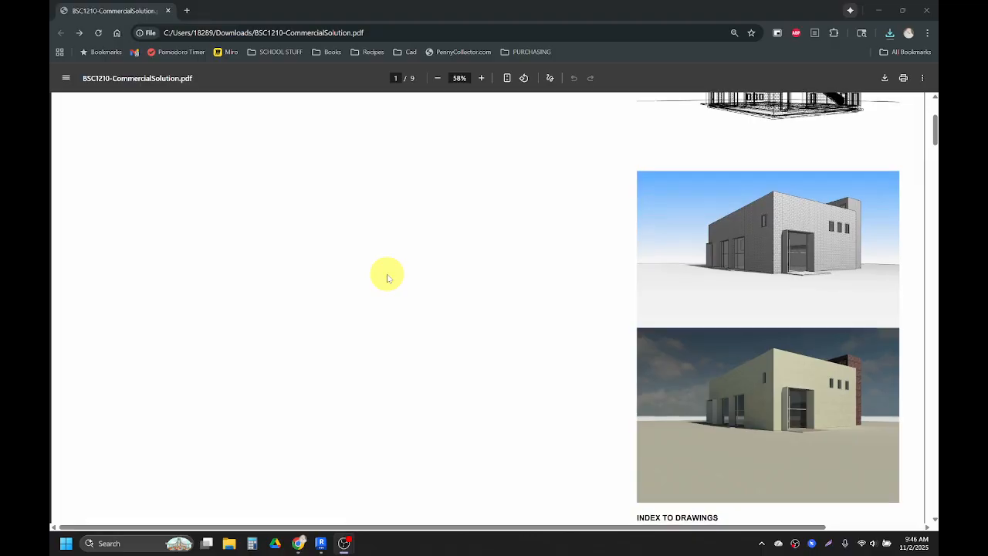
Review the commercial solution PDF's foundation, framing and floor plans, elevations and building sections.
{"action": "scroll", "coordinate": [388, 278], "scroll_direction": "down", "scroll_amount": 6}
{"action": "scroll", "coordinate": [389, 278], "scroll_direction": "down", "scroll_amount": 3}
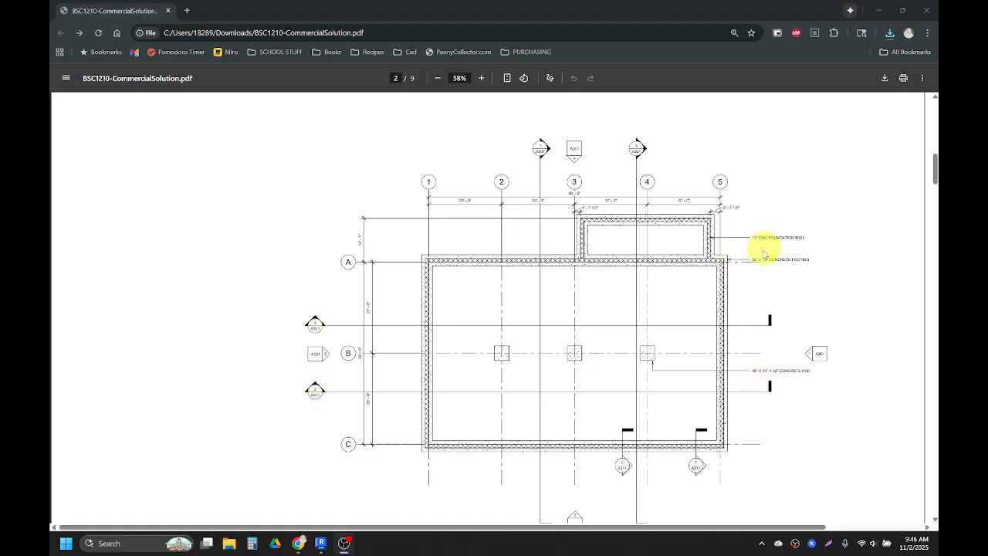
{"action": "scroll", "coordinate": [633, 355], "scroll_direction": "down", "scroll_amount": 2}
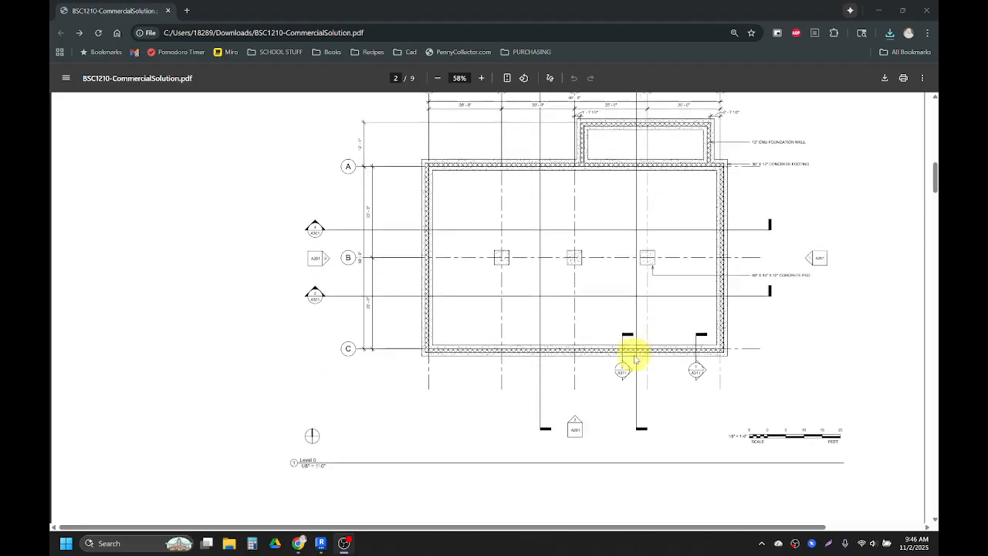
{"action": "scroll", "coordinate": [633, 358], "scroll_direction": "down", "scroll_amount": 9}
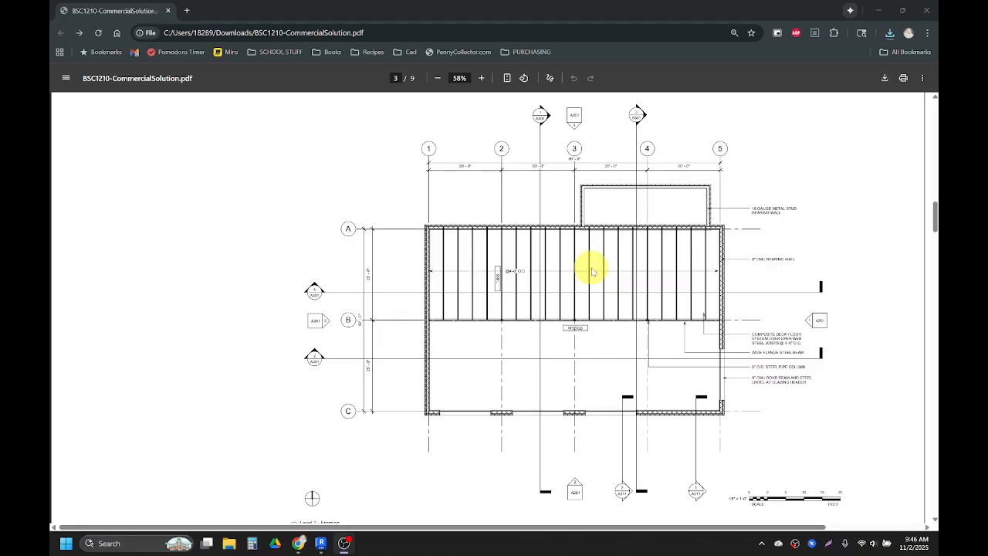
{"action": "scroll", "coordinate": [592, 271], "scroll_direction": "down", "scroll_amount": 8}
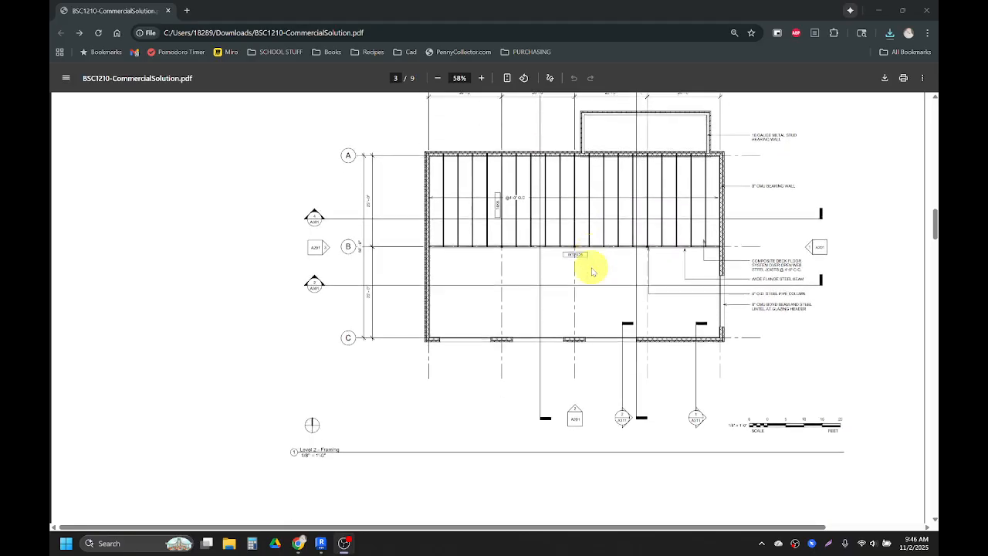
{"action": "scroll", "coordinate": [589, 272], "scroll_direction": "down", "scroll_amount": 5}
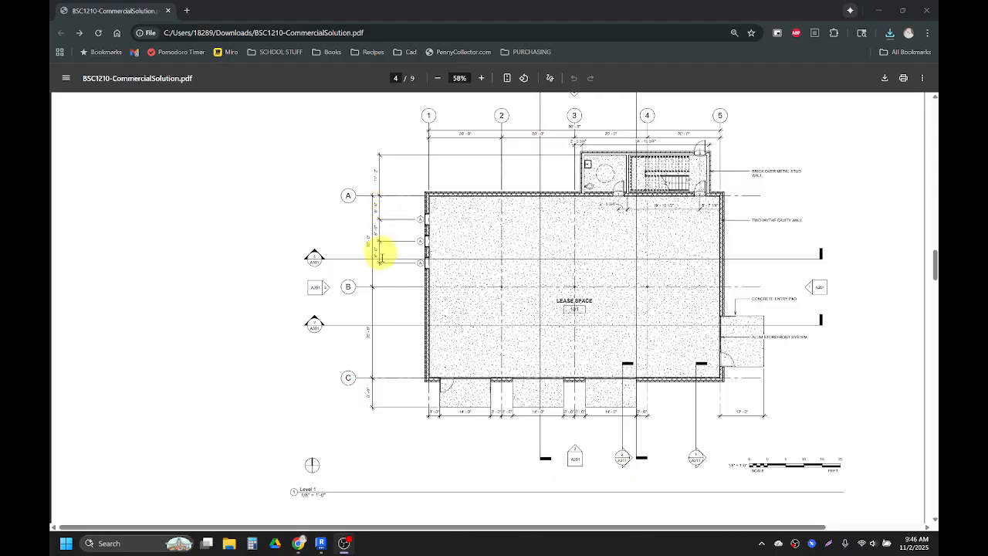
{"action": "scroll", "coordinate": [434, 302], "scroll_direction": "down", "scroll_amount": 7}
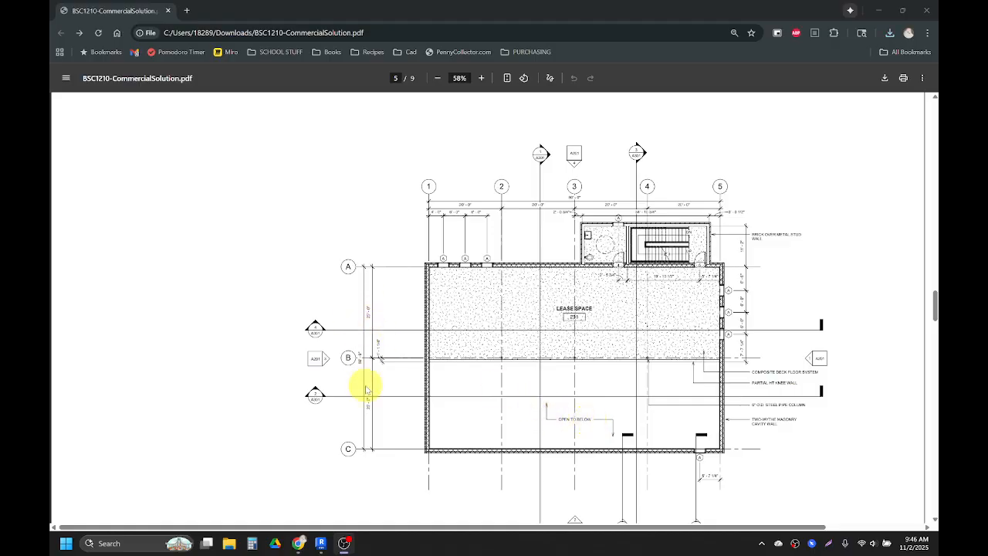
{"action": "scroll", "coordinate": [371, 386], "scroll_direction": "down", "scroll_amount": 8}
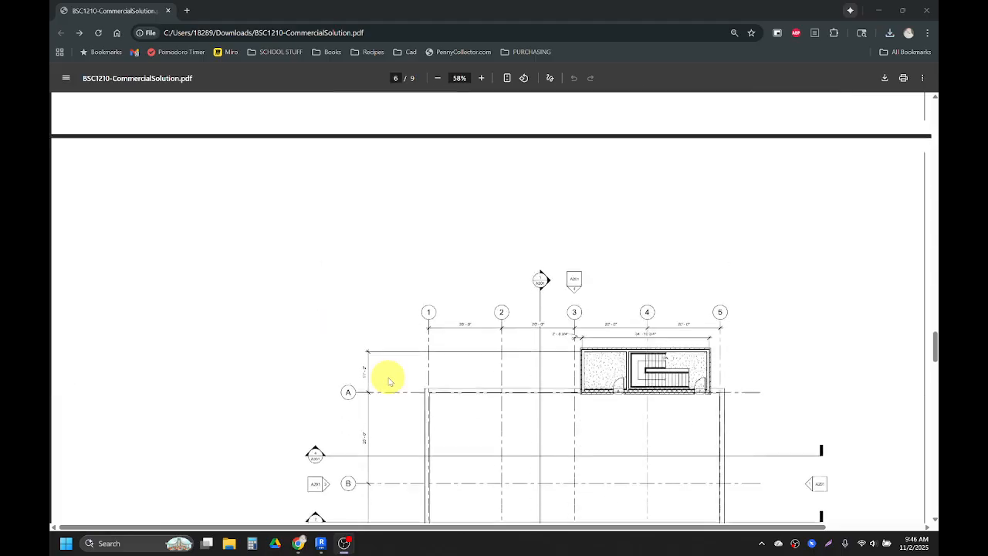
{"action": "scroll", "coordinate": [389, 380], "scroll_direction": "down", "scroll_amount": 10}
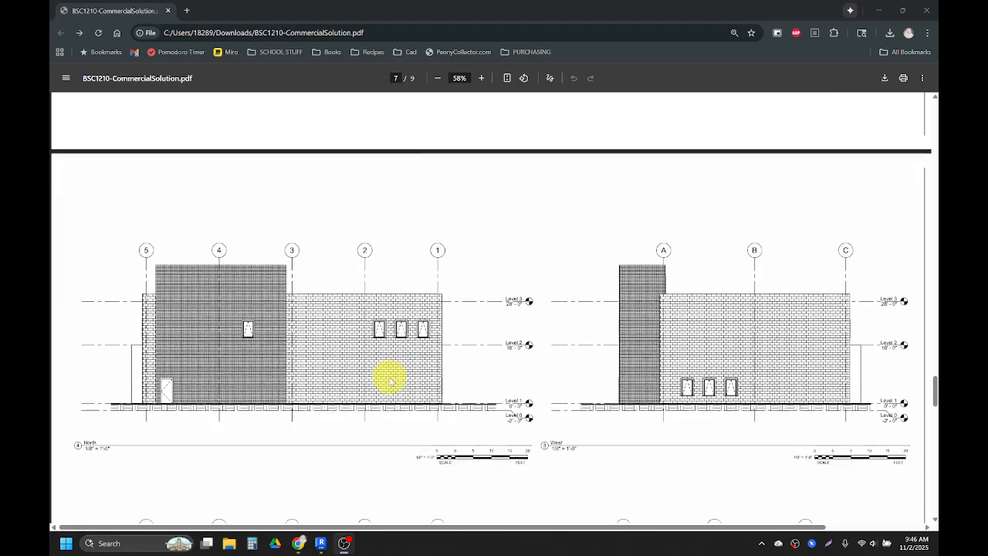
{"action": "scroll", "coordinate": [389, 381], "scroll_direction": "down", "scroll_amount": 10}
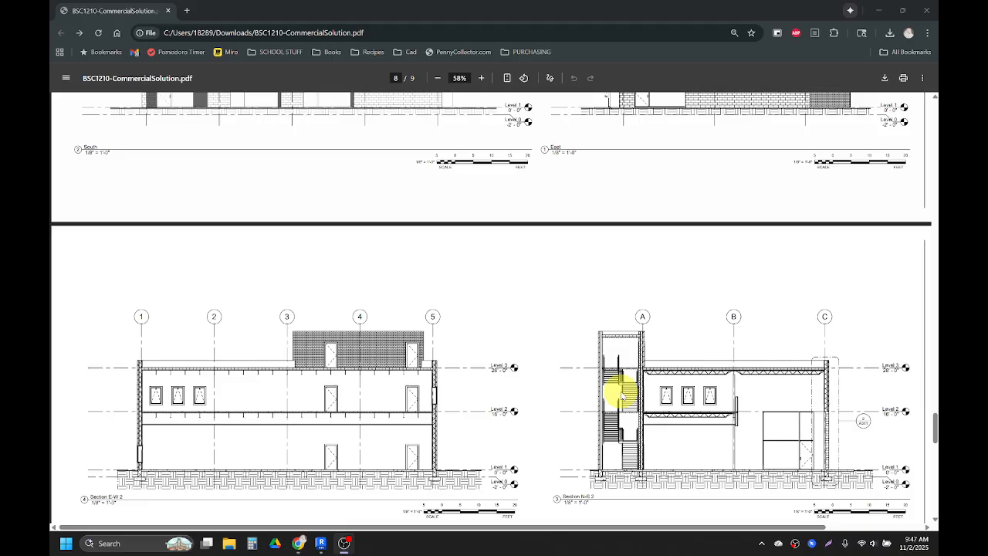
{"action": "scroll", "coordinate": [622, 395], "scroll_direction": "up", "scroll_amount": 1}
{"action": "scroll", "coordinate": [622, 395], "scroll_direction": "up", "scroll_amount": 15}
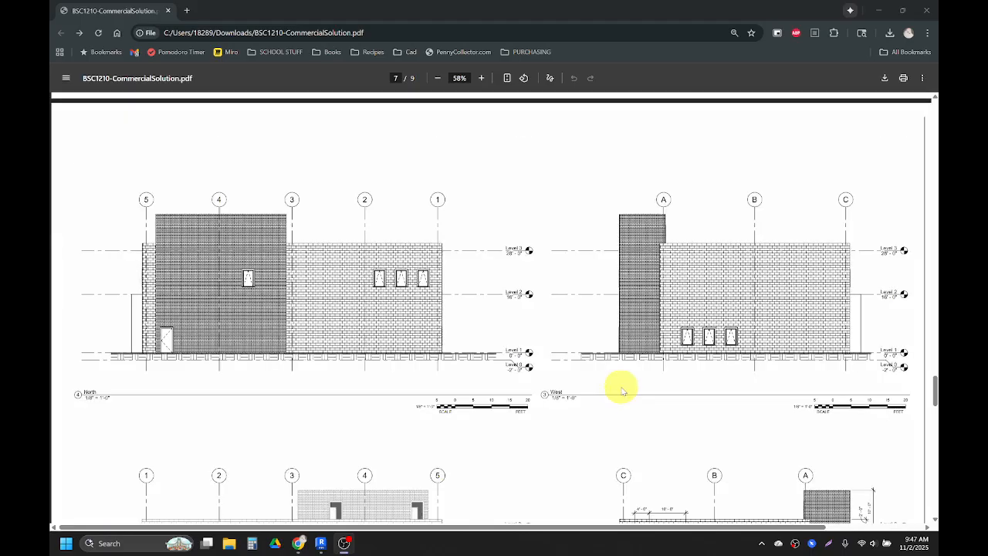
{"action": "scroll", "coordinate": [622, 391], "scroll_direction": "up", "scroll_amount": 2}
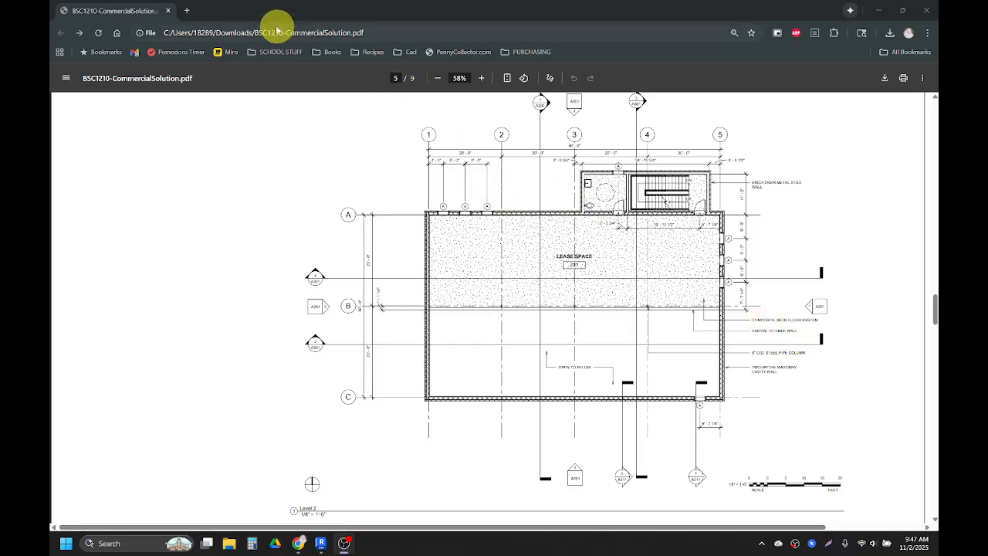
Switch to Revit and open the Level 0 floor plan view.
{"action": "left_click", "coordinate": [182, 52]}
{"action": "key", "text": "alt+Tab"}
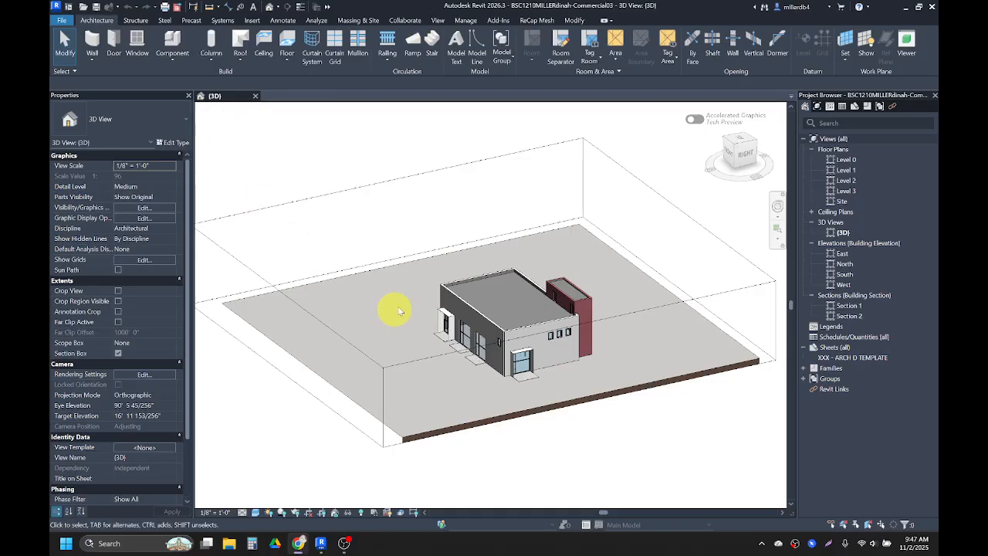
{"action": "left_click", "coordinate": [843, 160]}
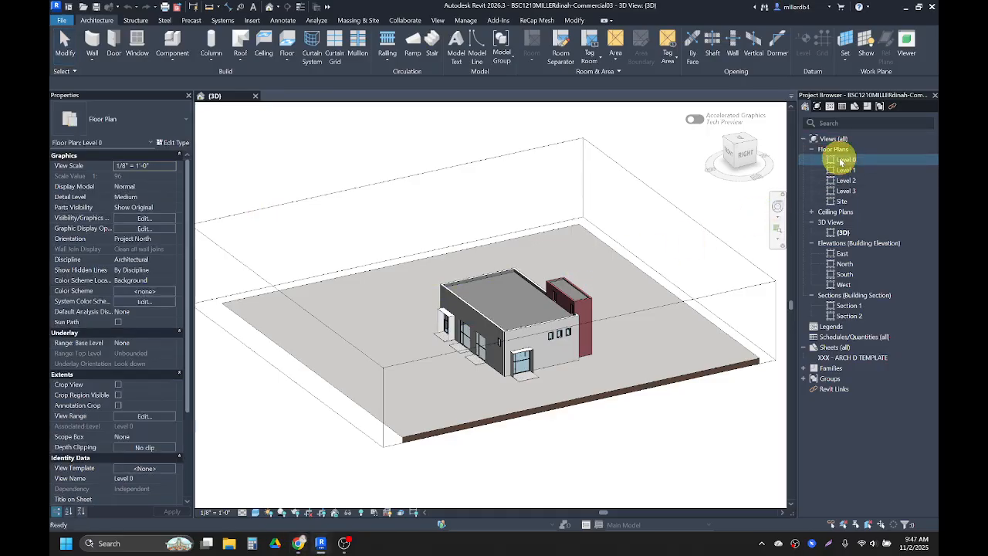
{"action": "double_click", "coordinate": [841, 160]}
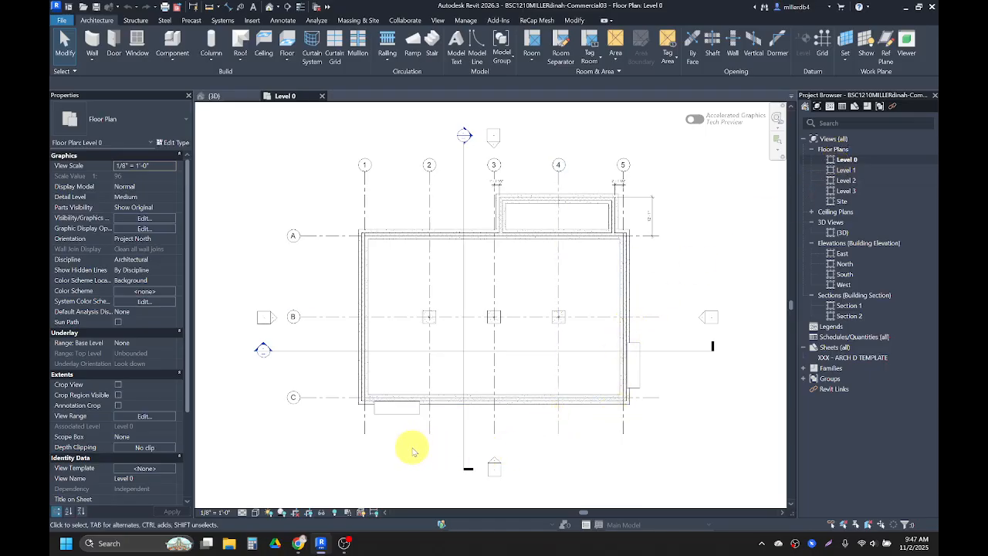
Hide the awnings' Generic Models category in the Level 0 floor plan.
{"action": "left_click", "coordinate": [402, 409]}
{"action": "left_click", "coordinate": [638, 374]}
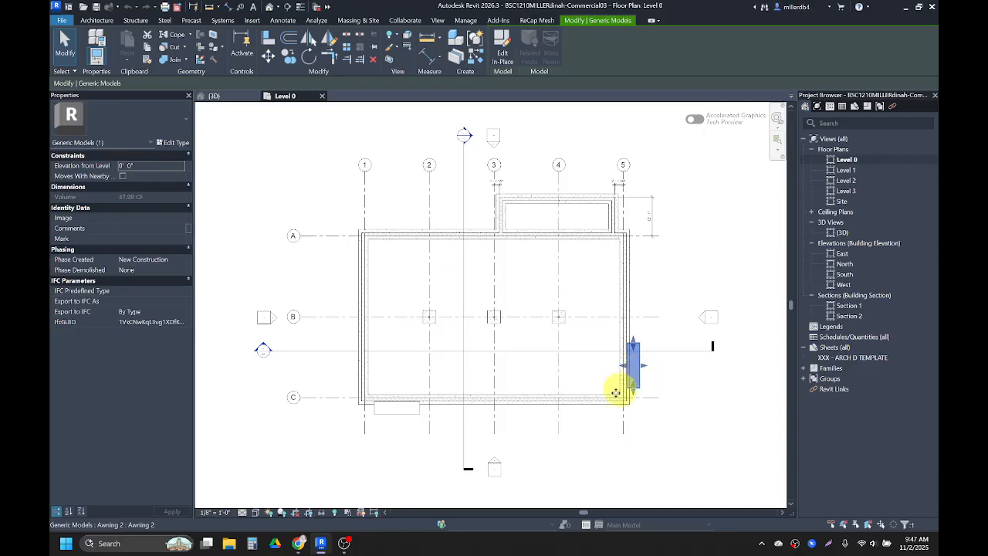
{"action": "left_click", "coordinate": [420, 451]}
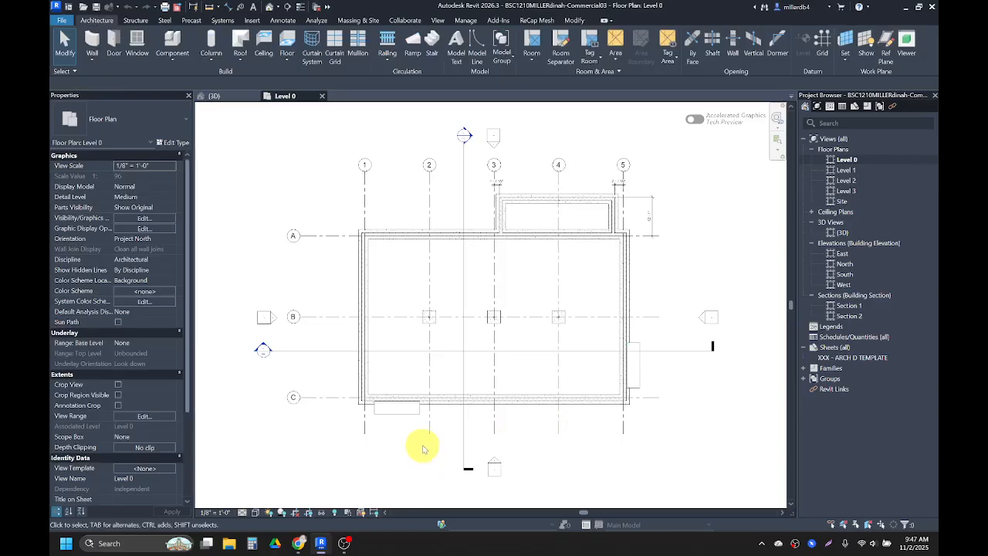
{"action": "right_click", "coordinate": [408, 418]}
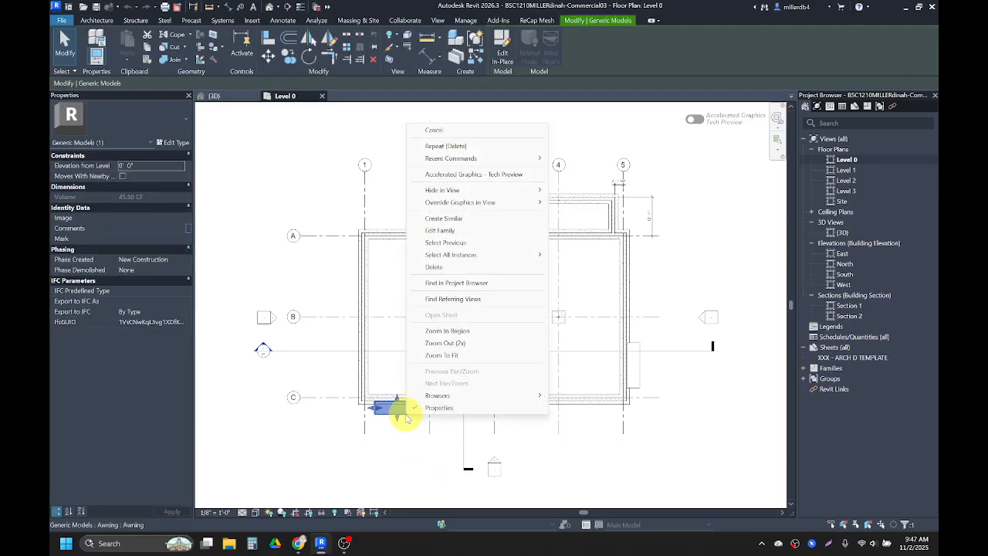
{"action": "mouse_move", "coordinate": [454, 195]}
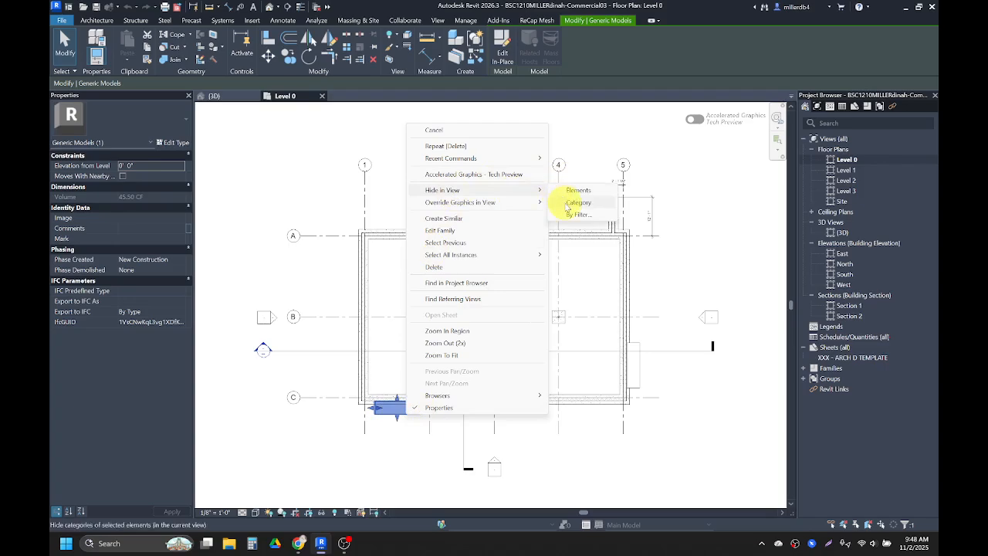
{"action": "left_click", "coordinate": [575, 202]}
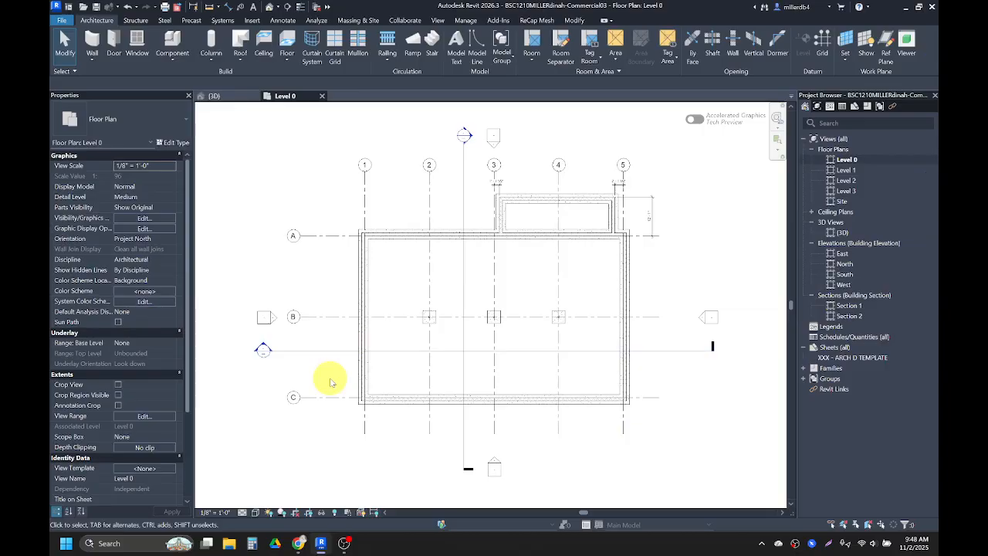
Place a continuous aligned dimension string through grids C, B and A, just outside the west foundation wall.
{"action": "key", "text": "d"}
{"action": "key", "text": "i"}
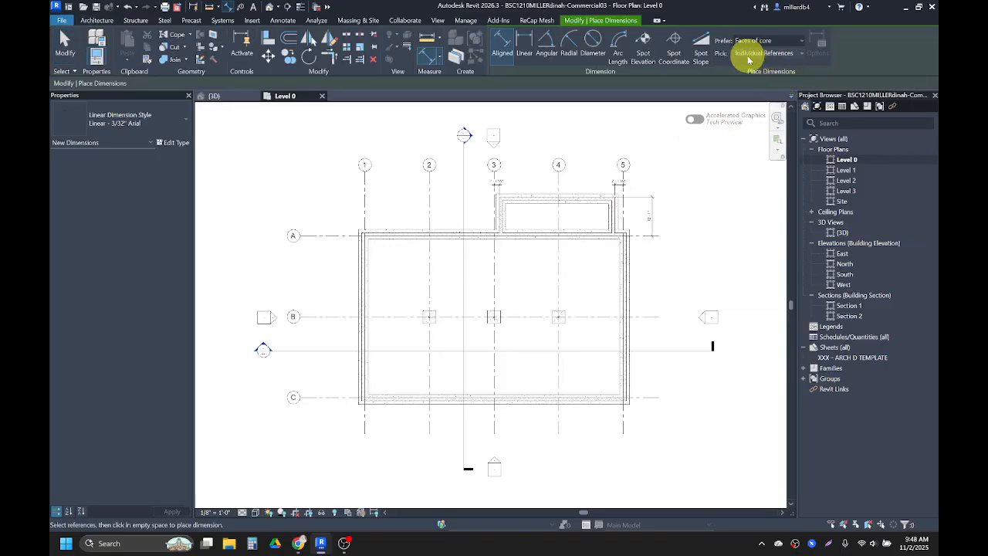
{"action": "left_click", "coordinate": [323, 402]}
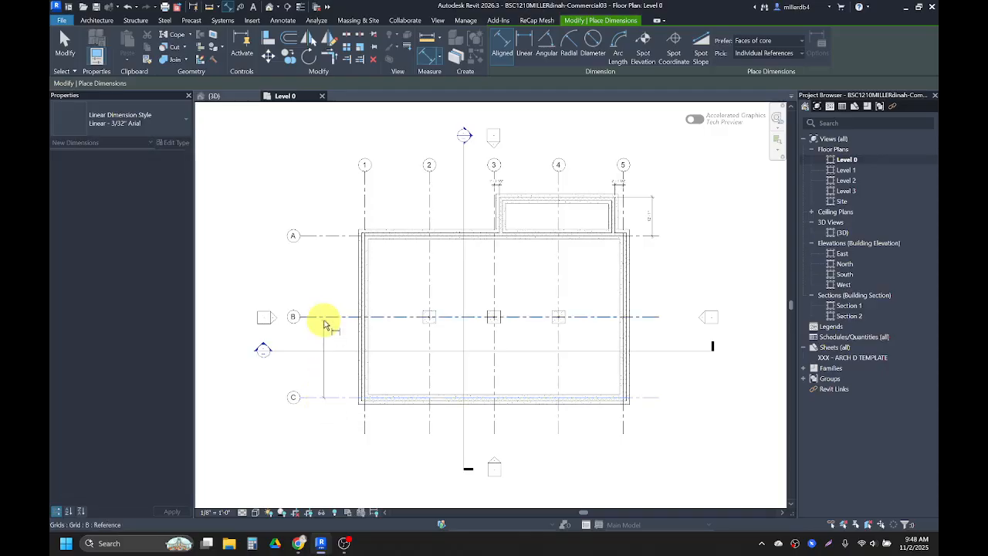
{"action": "left_click", "coordinate": [326, 315]}
{"action": "left_click", "coordinate": [331, 236]}
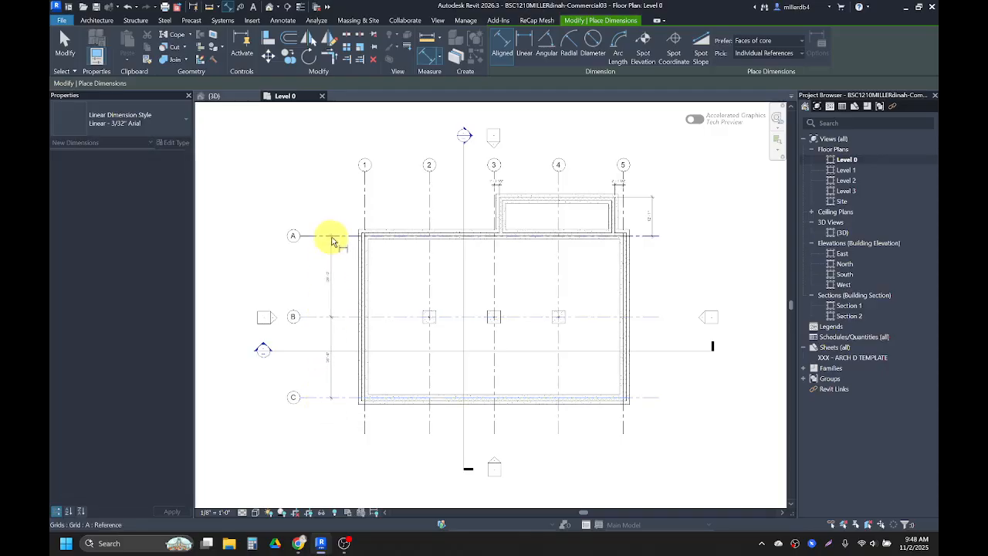
{"action": "left_click", "coordinate": [335, 235]}
{"action": "left_click", "coordinate": [334, 207]}
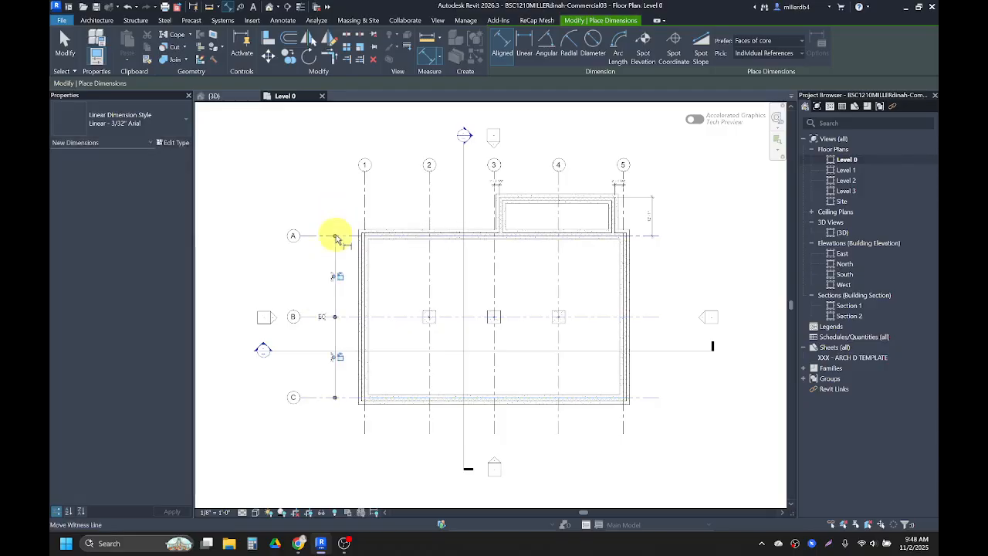
Add an overall aligned dimension from grid C to grid A, outside the bay dimension string.
{"action": "left_click", "coordinate": [321, 397]}
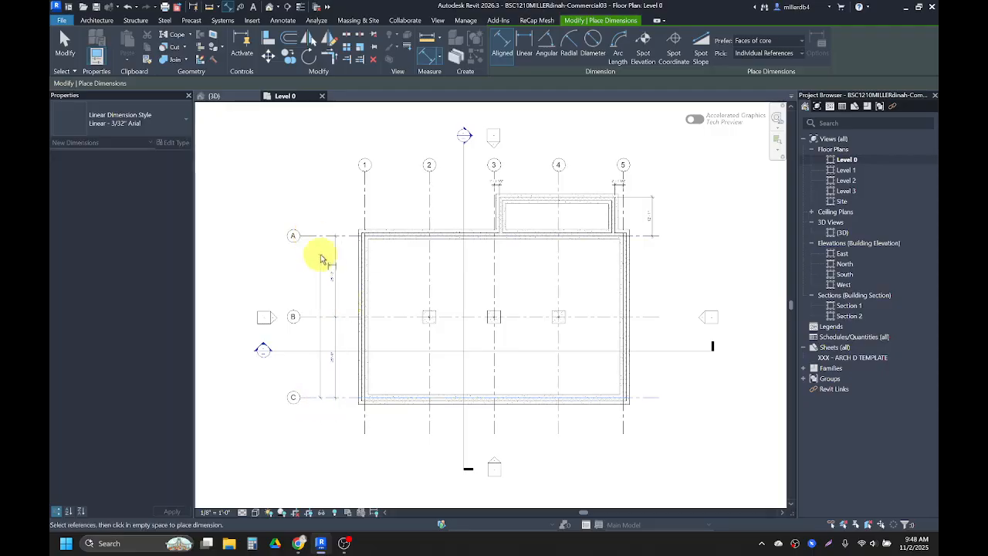
{"action": "left_click", "coordinate": [313, 236]}
{"action": "left_click", "coordinate": [307, 206]}
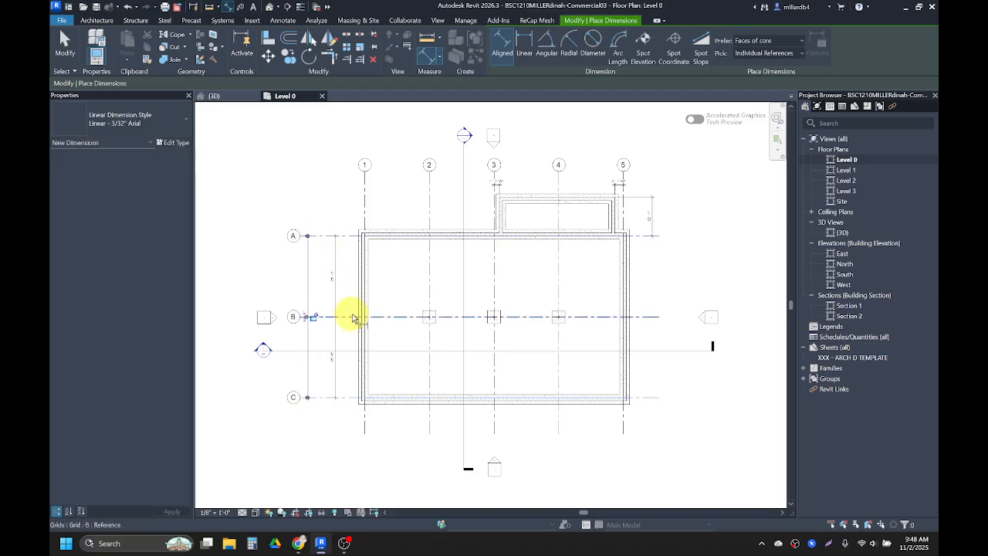
Move the grid A–B–C dimension string outward from the wall, closer to the overall dimension.
{"action": "scroll", "coordinate": [337, 322], "scroll_direction": "up", "scroll_amount": 3}
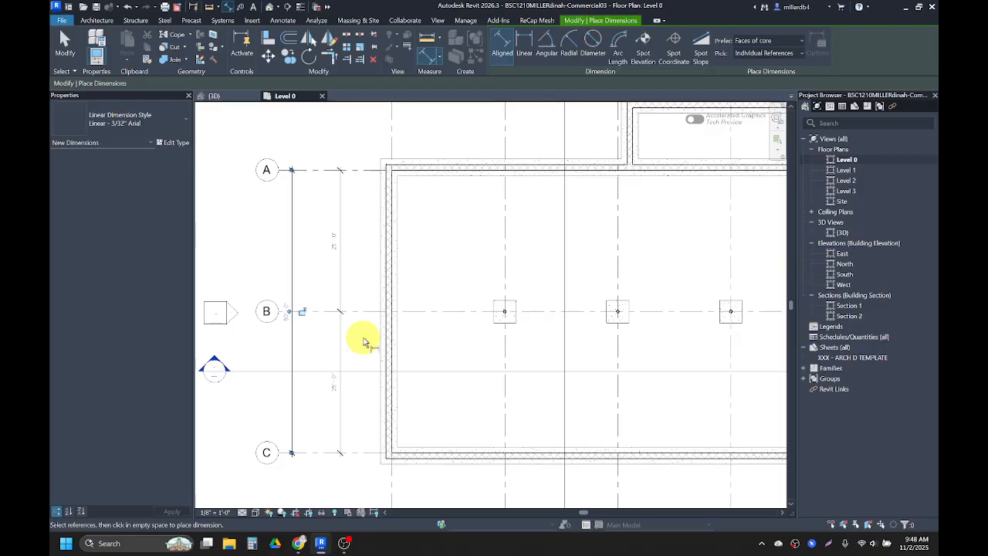
{"action": "left_click", "coordinate": [331, 335]}
{"action": "left_click", "coordinate": [340, 338]}
{"action": "left_click_drag", "start_coordinate": [326, 340], "coordinate": [314, 337]}
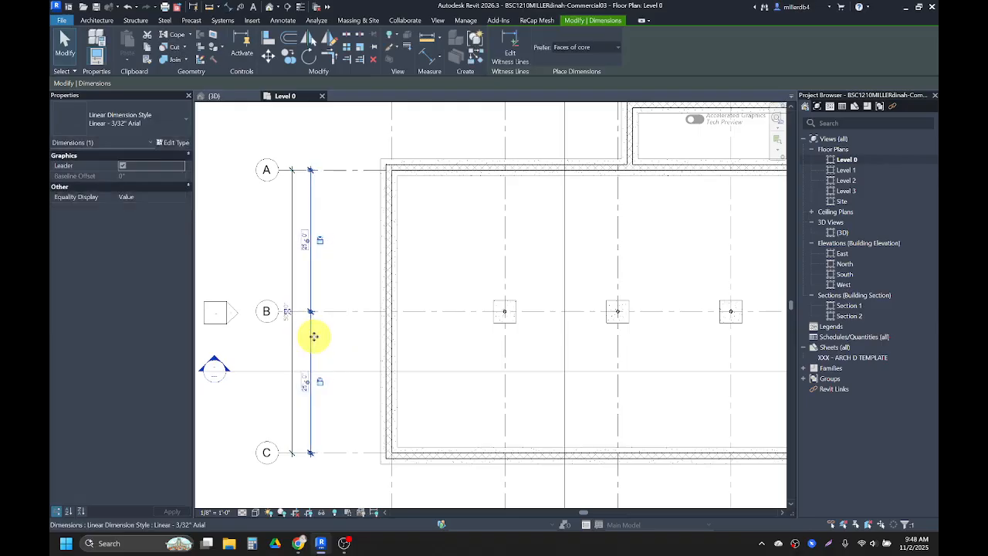
{"action": "scroll", "coordinate": [316, 336], "scroll_direction": "down", "scroll_amount": 5}
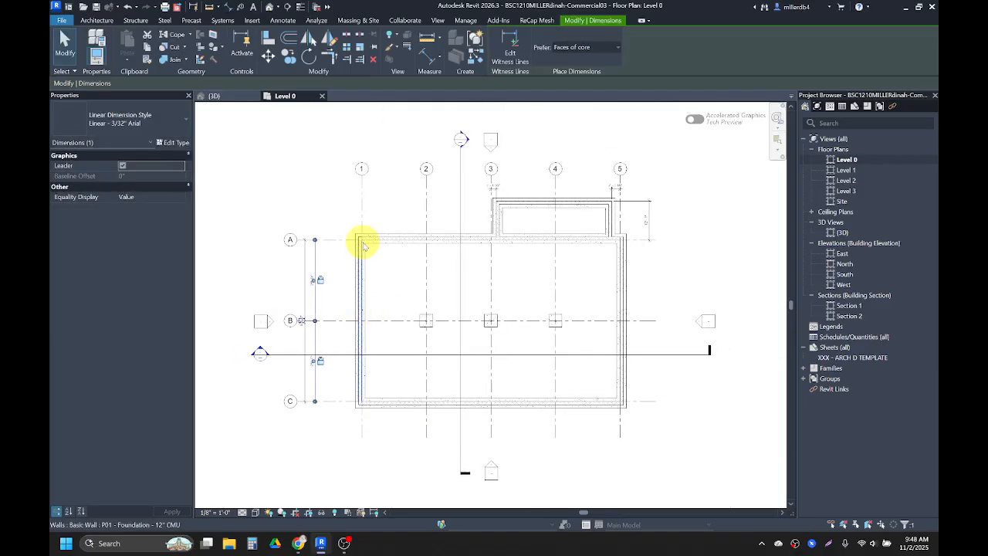
{"action": "key", "text": "Escape"}
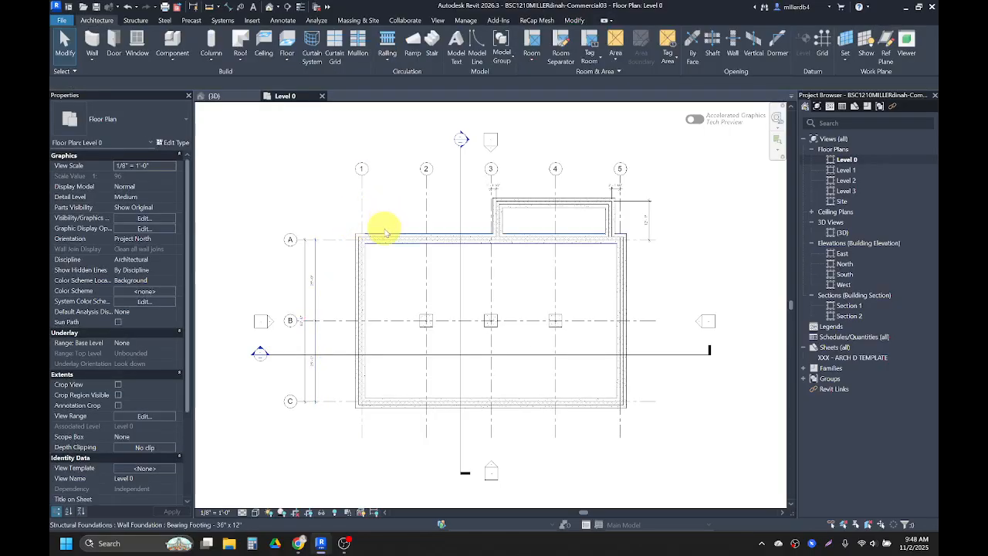
Dimension from grid A to the outer face of the projecting north foundation wall, in line with the overall grid dimension.
{"action": "key", "text": "d"}
{"action": "key", "text": "i"}
{"action": "scroll", "coordinate": [324, 241], "scroll_direction": "up", "scroll_amount": 2}
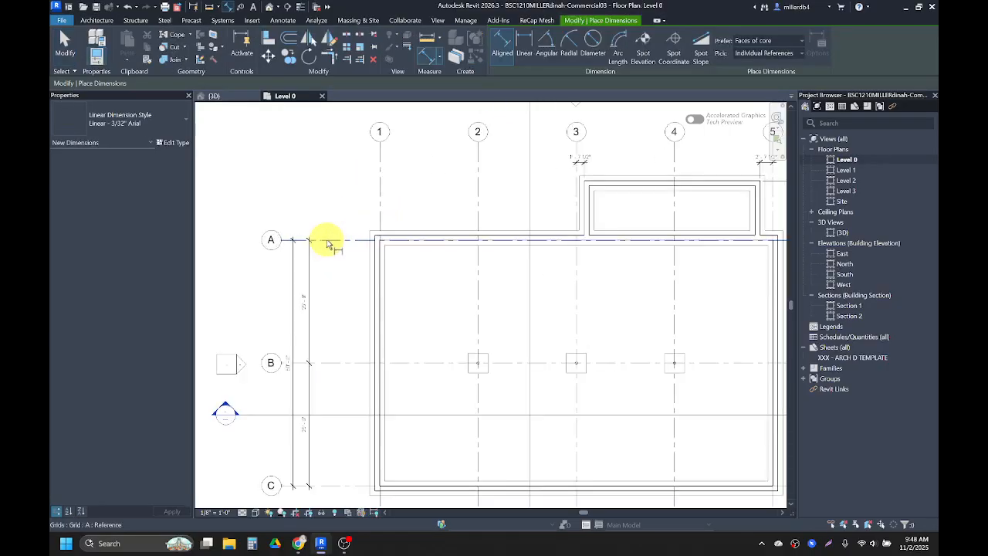
{"action": "left_click", "coordinate": [327, 242]}
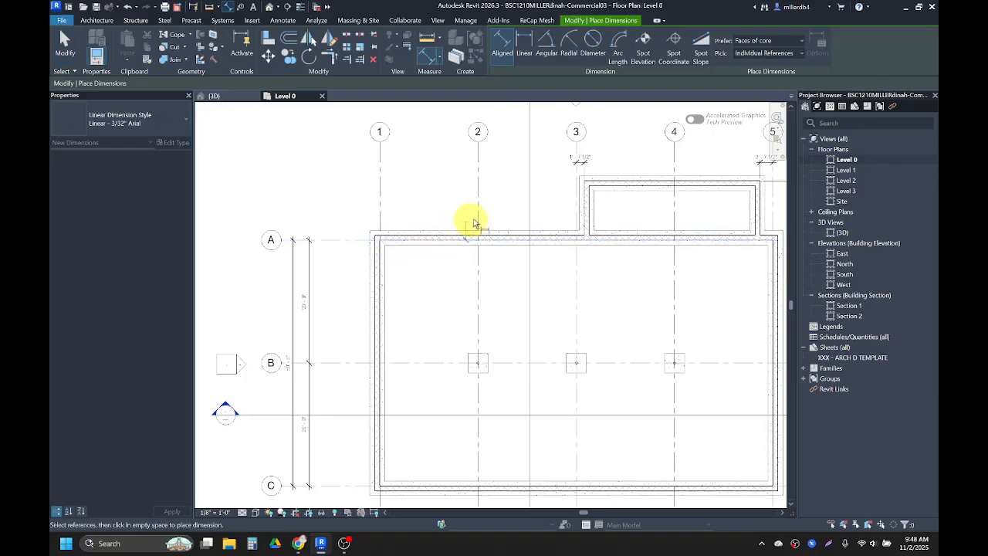
{"action": "scroll", "coordinate": [525, 198], "scroll_direction": "up", "scroll_amount": 2}
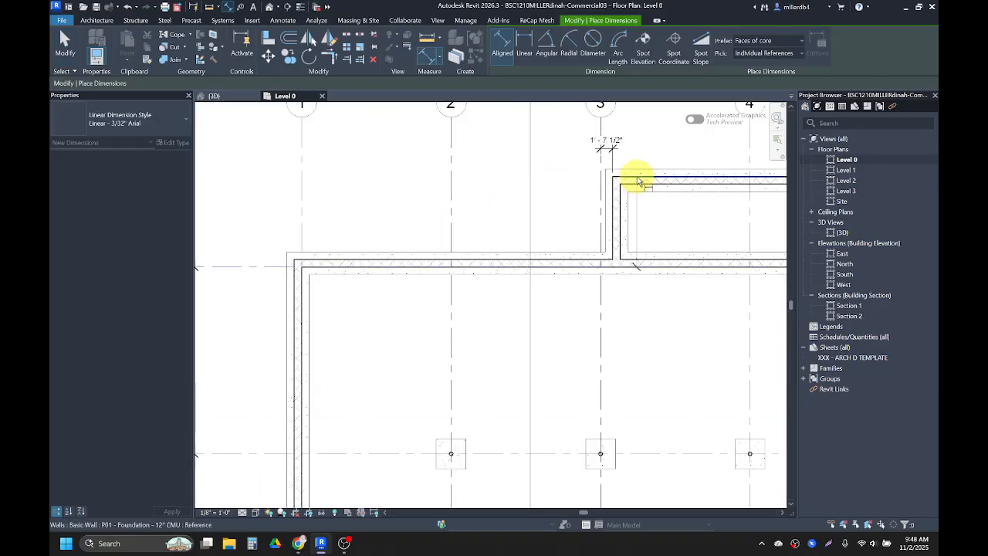
{"action": "scroll", "coordinate": [635, 181], "scroll_direction": "down", "scroll_amount": 2}
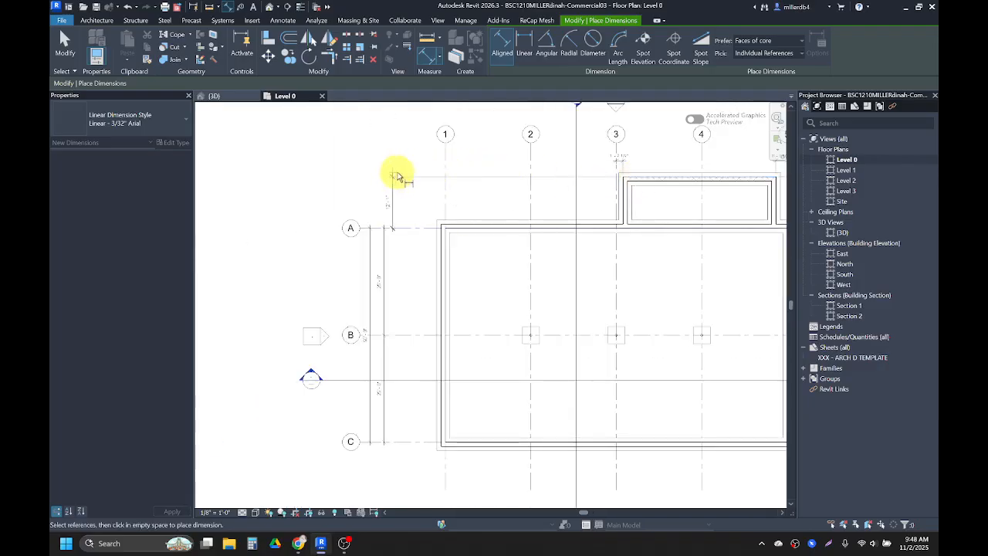
{"action": "left_click", "coordinate": [369, 177]}
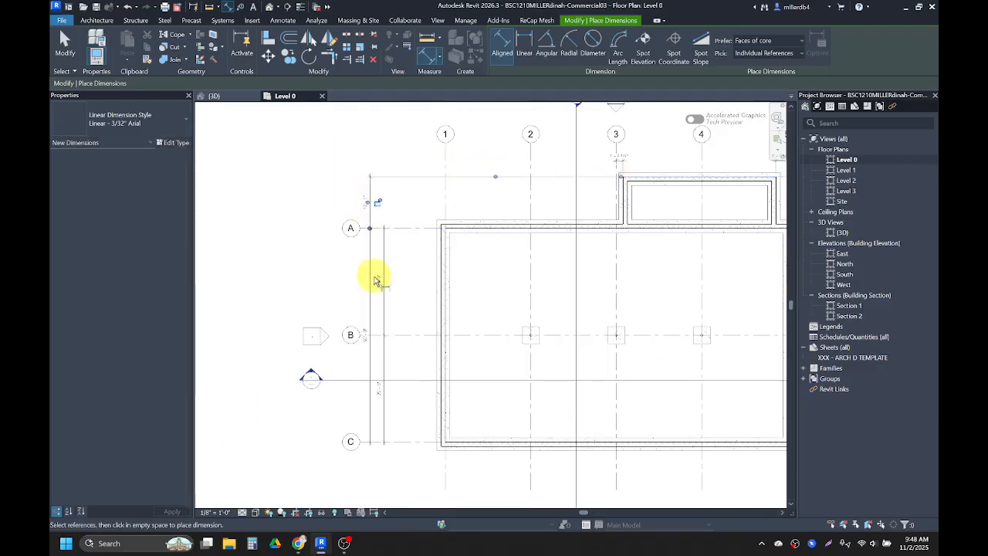
{"action": "middle_click_drag", "start_coordinate": [442, 277], "coordinate": [320, 320]}
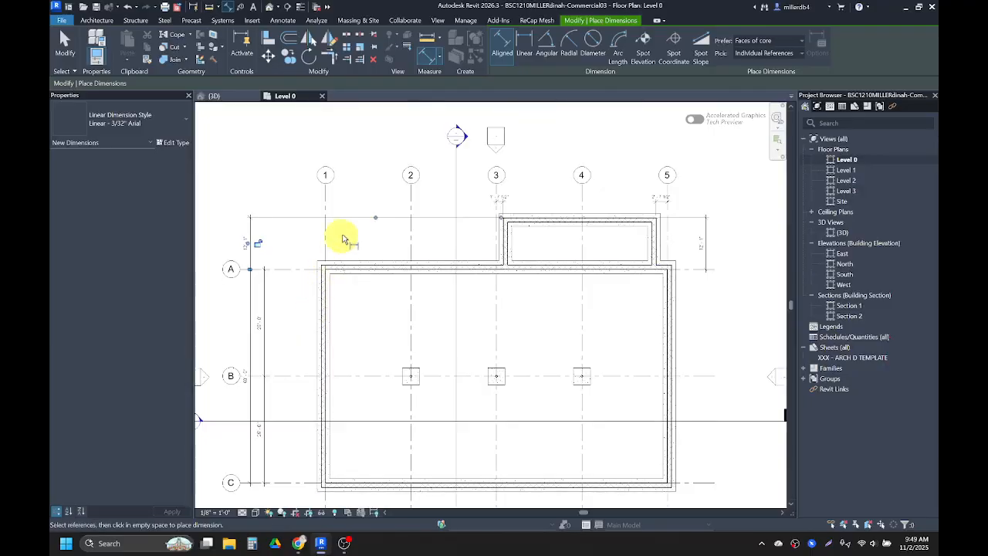
Place a continuous aligned dimension string through grids 1 to 5, between the grid bubbles and the north foundation wall.
{"action": "scroll", "coordinate": [351, 223], "scroll_direction": "up", "scroll_amount": 1}
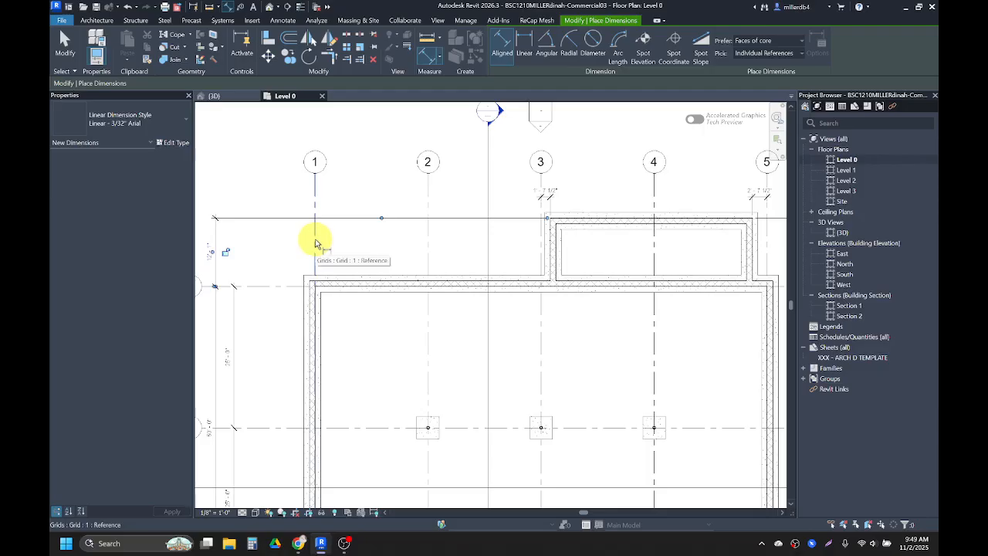
{"action": "left_click", "coordinate": [315, 244]}
{"action": "left_click", "coordinate": [428, 236]}
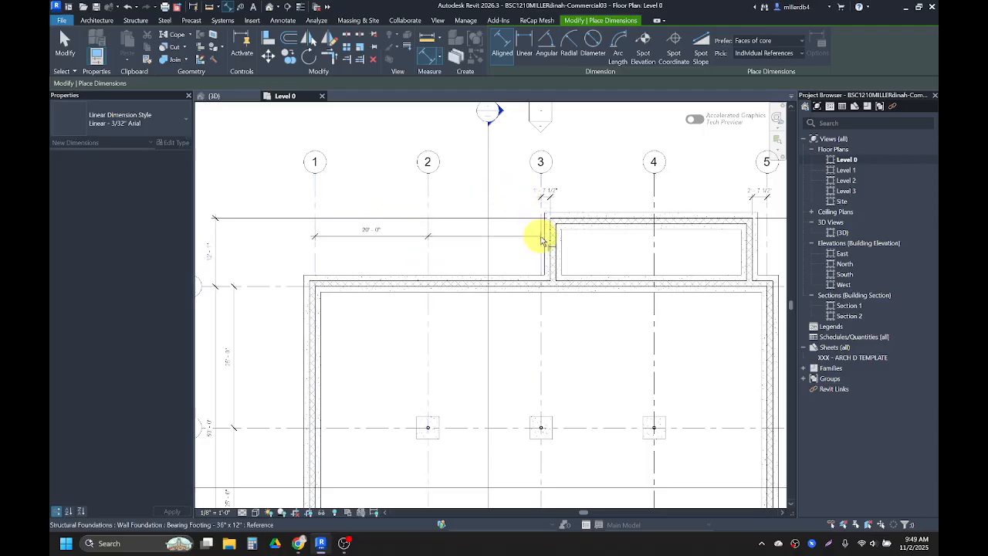
{"action": "left_click", "coordinate": [541, 238]}
{"action": "left_click", "coordinate": [655, 246]}
{"action": "left_click", "coordinate": [767, 247]}
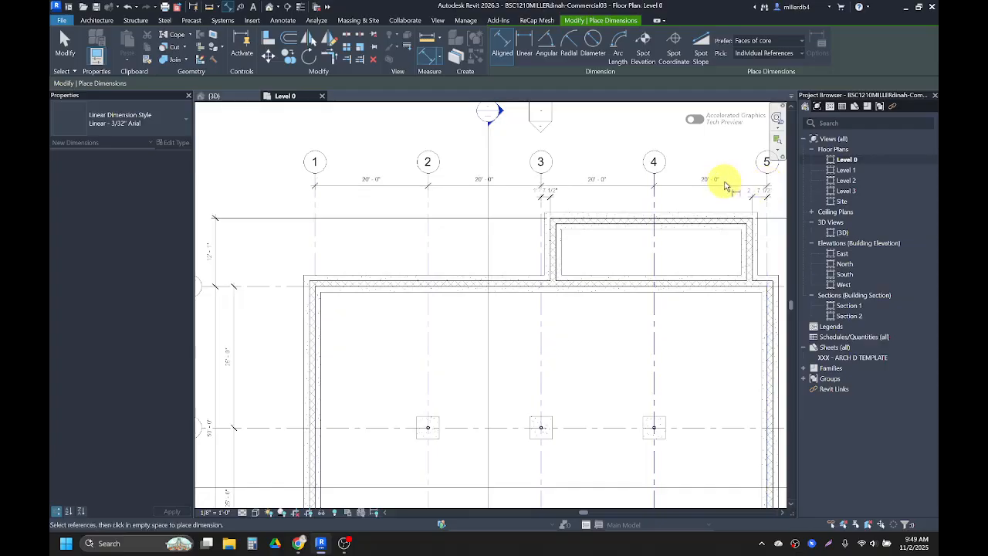
{"action": "left_click", "coordinate": [724, 183]}
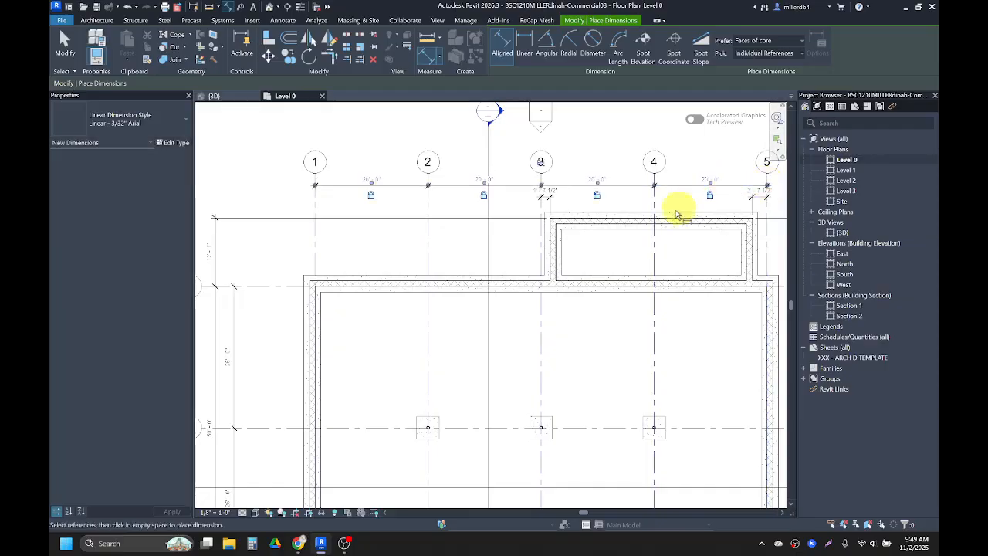
Add an overall aligned dimension from grid 1 to grid 5, outside the bay dimension string.
{"action": "left_click", "coordinate": [315, 246]}
{"action": "left_click", "coordinate": [768, 251]}
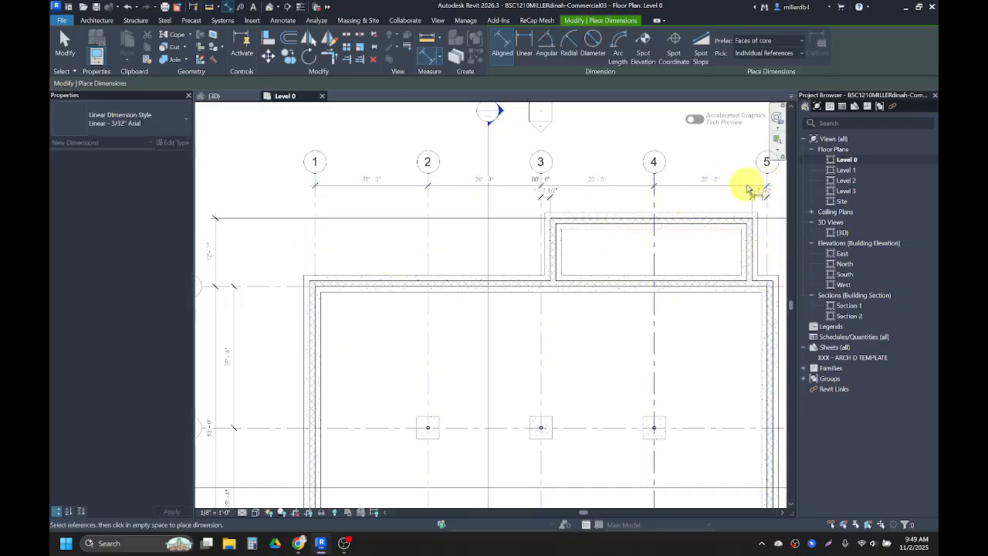
{"action": "left_click", "coordinate": [737, 173]}
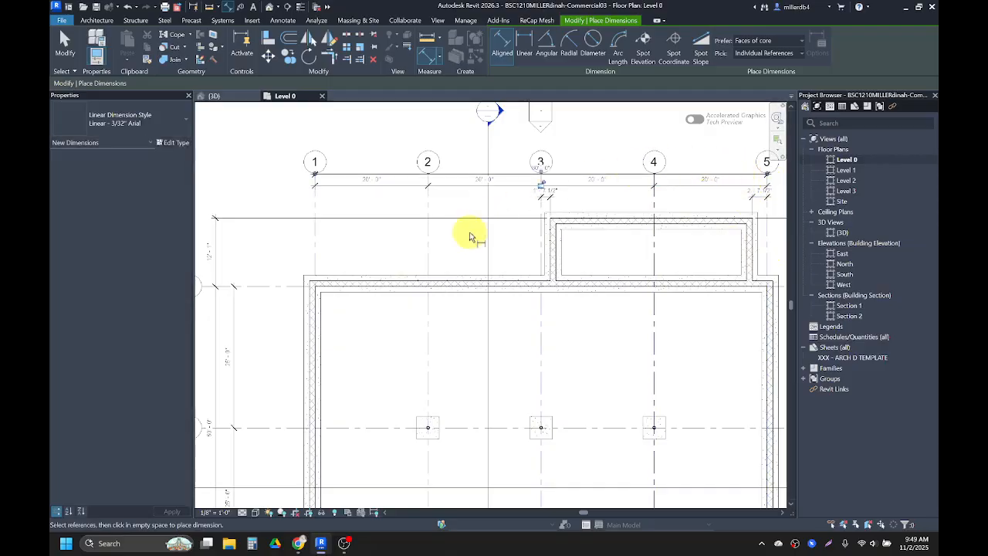
Move the grid 3 wall-offset dimension, the bay string and the overall dimension toward the building, clear of the grid bubbles and evenly spaced.
{"action": "scroll", "coordinate": [599, 220], "scroll_direction": "up", "scroll_amount": 1}
{"action": "middle_click_drag", "start_coordinate": [600, 227], "coordinate": [556, 227]}
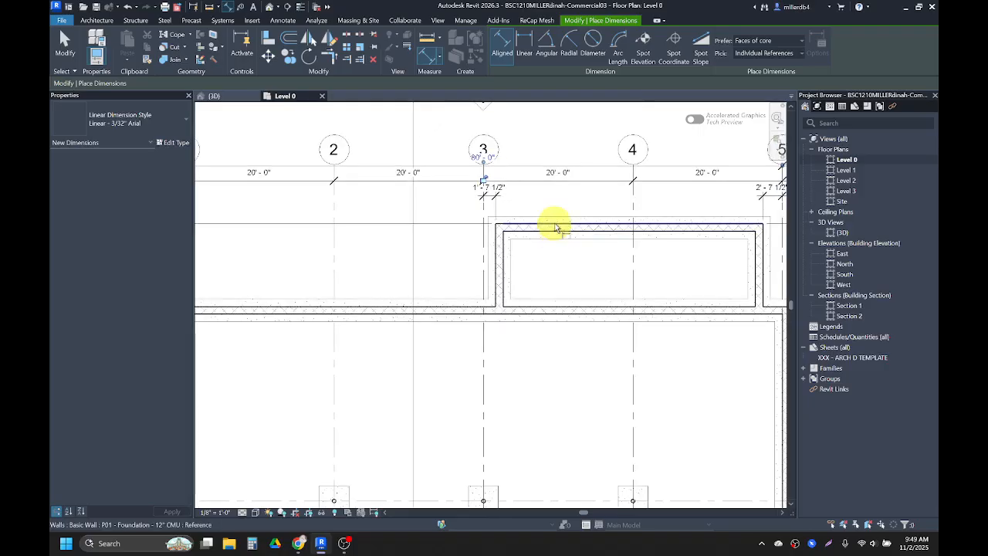
{"action": "key", "text": "Escape"}
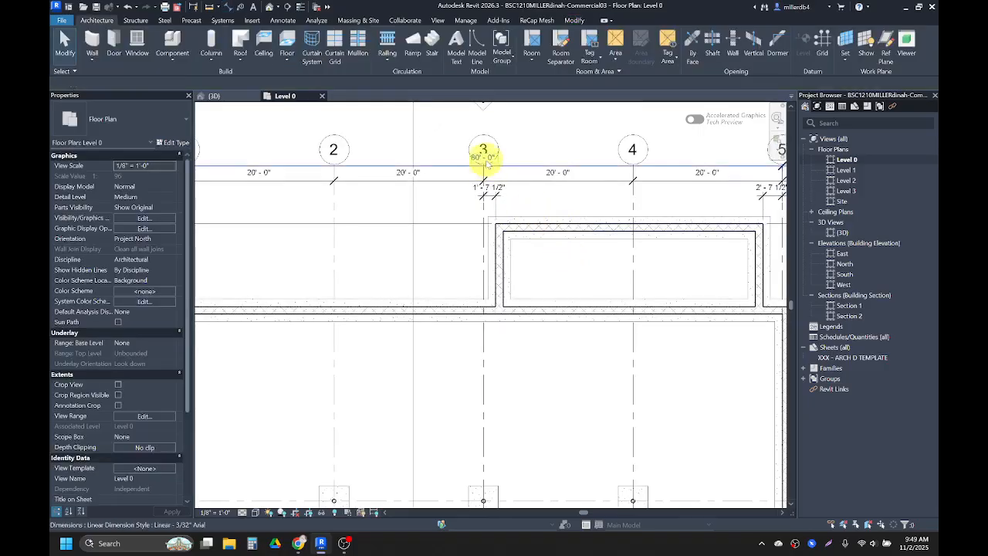
{"action": "scroll", "coordinate": [541, 196], "scroll_direction": "up", "scroll_amount": 2}
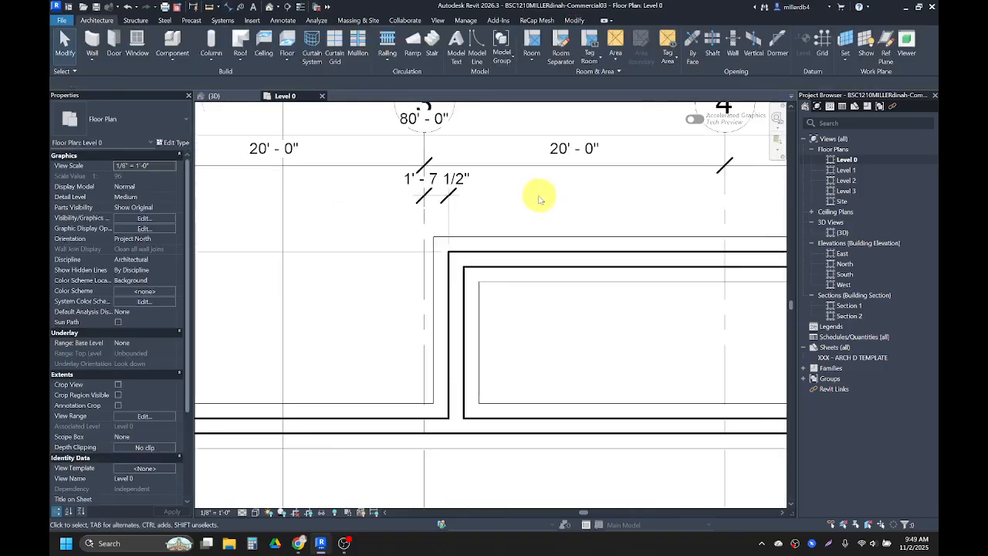
{"action": "left_click_drag", "start_coordinate": [441, 199], "coordinate": [448, 217]}
{"action": "left_click_drag", "start_coordinate": [469, 169], "coordinate": [468, 187]}
{"action": "left_click_drag", "start_coordinate": [468, 145], "coordinate": [470, 156]}
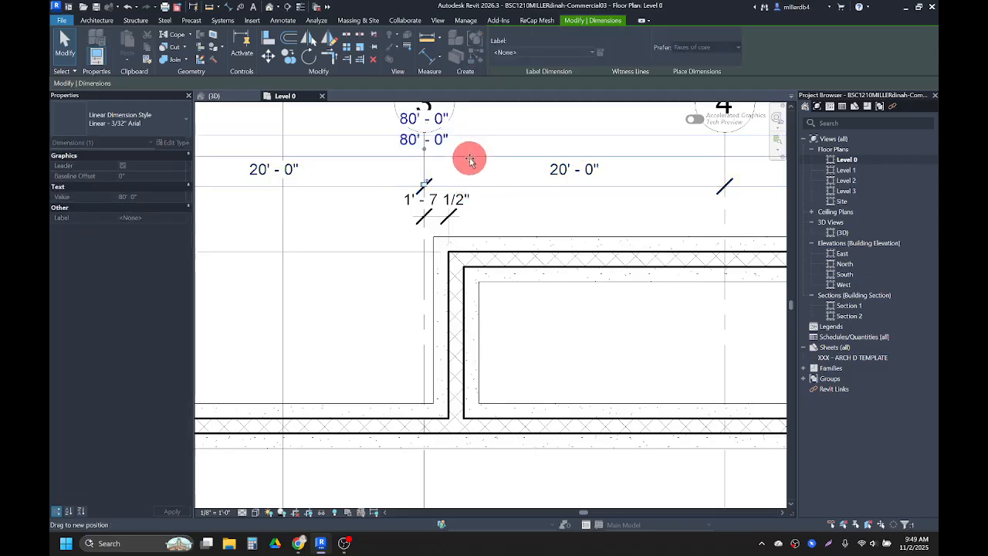
{"action": "scroll", "coordinate": [472, 189], "scroll_direction": "down", "scroll_amount": 3}
{"action": "scroll", "coordinate": [478, 189], "scroll_direction": "down", "scroll_amount": 3}
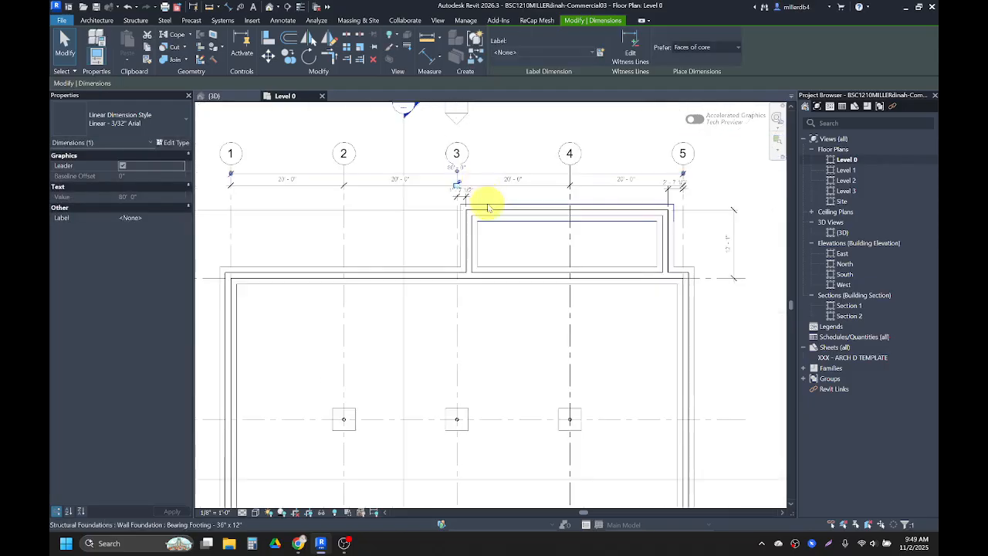
Move the grid 5 wall-offset dimension toward the building, in line with the grid 3 offset dimension.
{"action": "key", "text": "Escape"}
{"action": "scroll", "coordinate": [677, 193], "scroll_direction": "up", "scroll_amount": 5}
{"action": "left_click", "coordinate": [676, 193]}
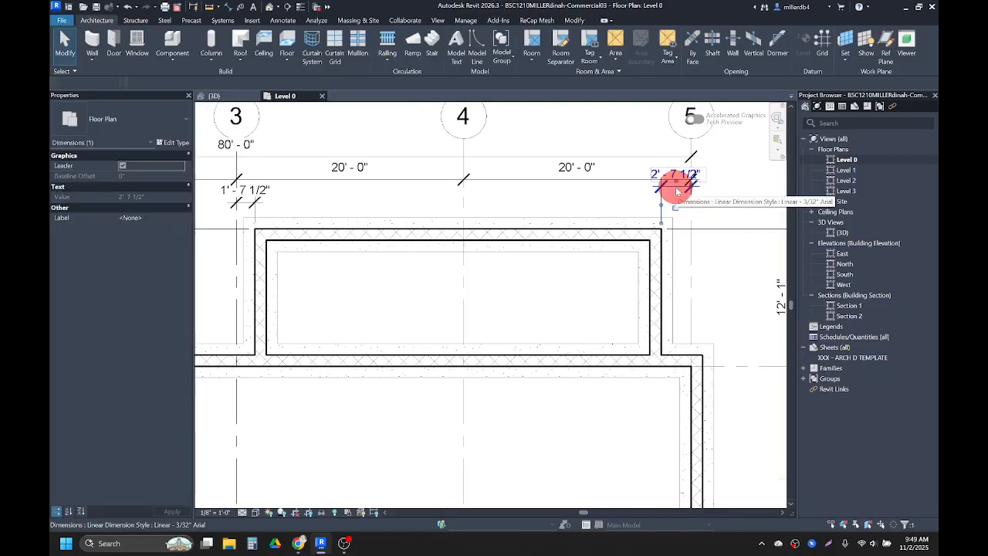
{"action": "left_click_drag", "start_coordinate": [679, 194], "coordinate": [679, 209]}
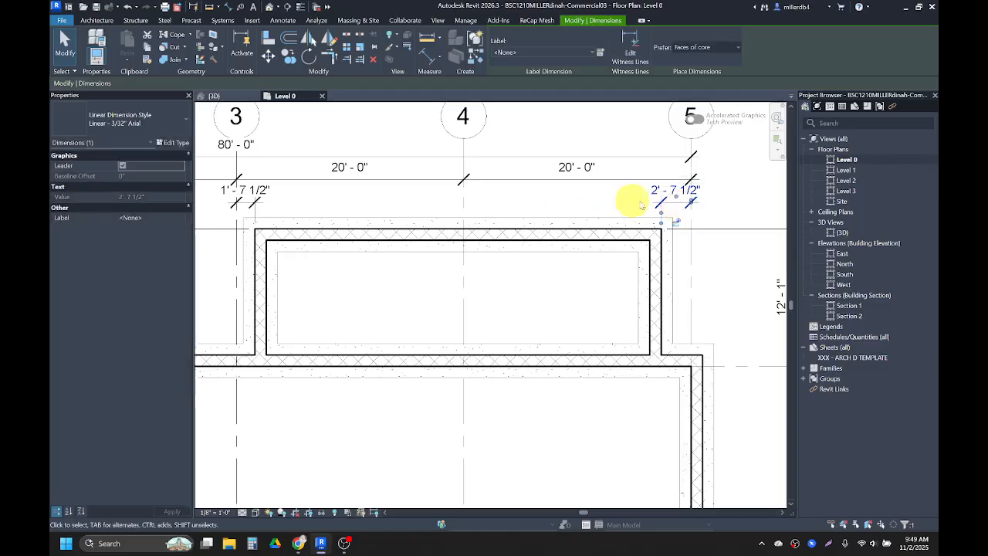
Delete the redundant vertical dimension of the north projection on the east side of the plan.
{"action": "scroll", "coordinate": [463, 223], "scroll_direction": "down", "scroll_amount": 3}
{"action": "scroll", "coordinate": [496, 260], "scroll_direction": "down", "scroll_amount": 3}
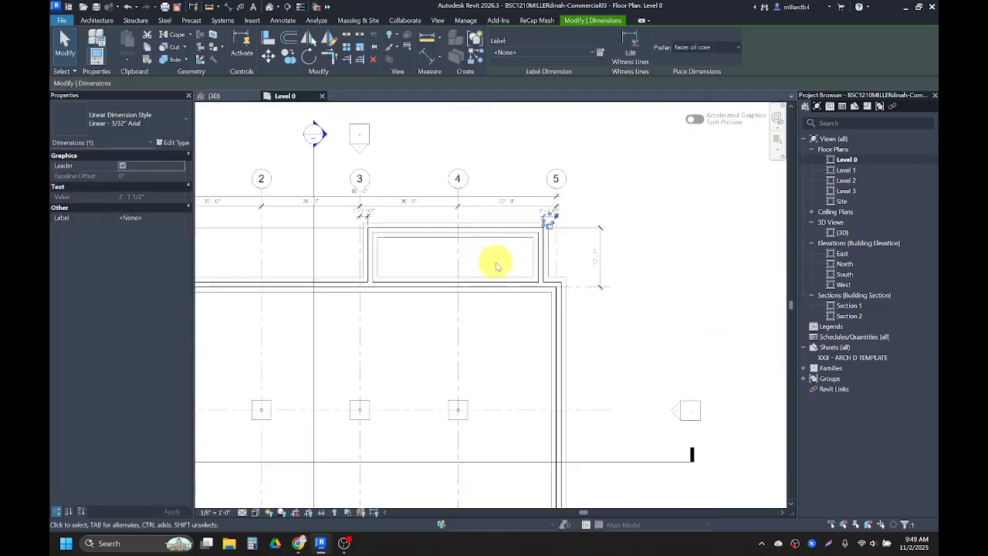
{"action": "middle_click_drag", "start_coordinate": [514, 302], "coordinate": [489, 282]}
{"action": "left_click", "coordinate": [611, 252]}
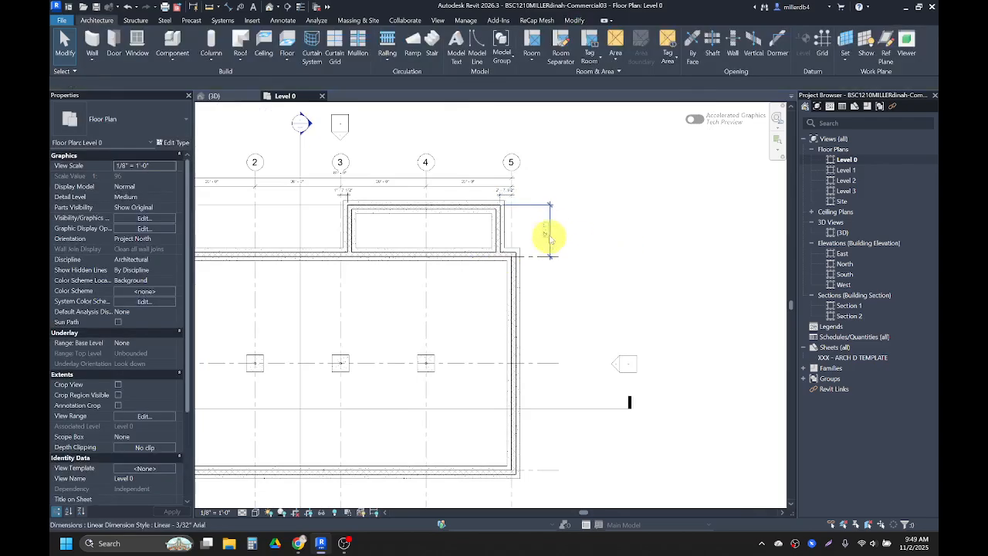
{"action": "left_click", "coordinate": [551, 214]}
{"action": "key", "text": "Escape"}
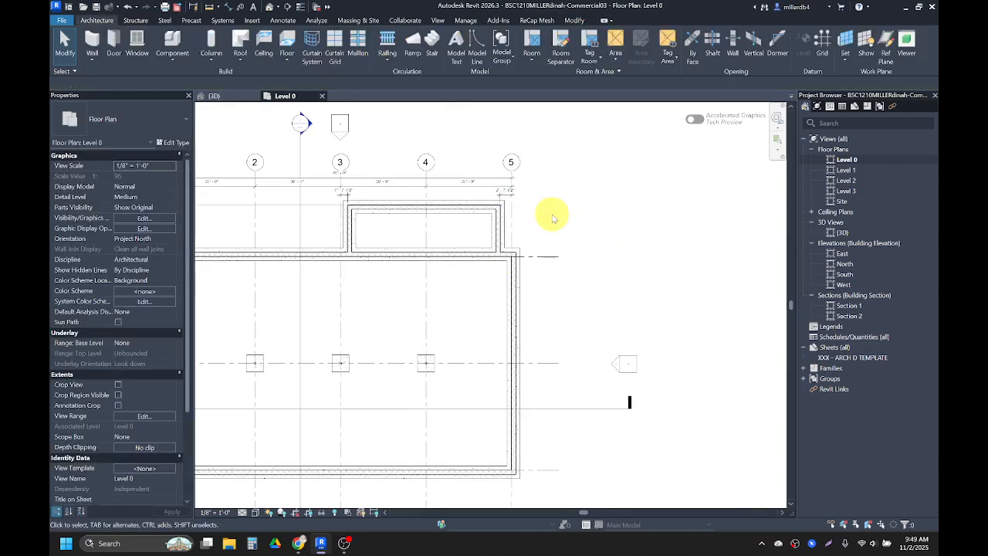
{"action": "middle_click_drag", "start_coordinate": [452, 253], "coordinate": [642, 260]}
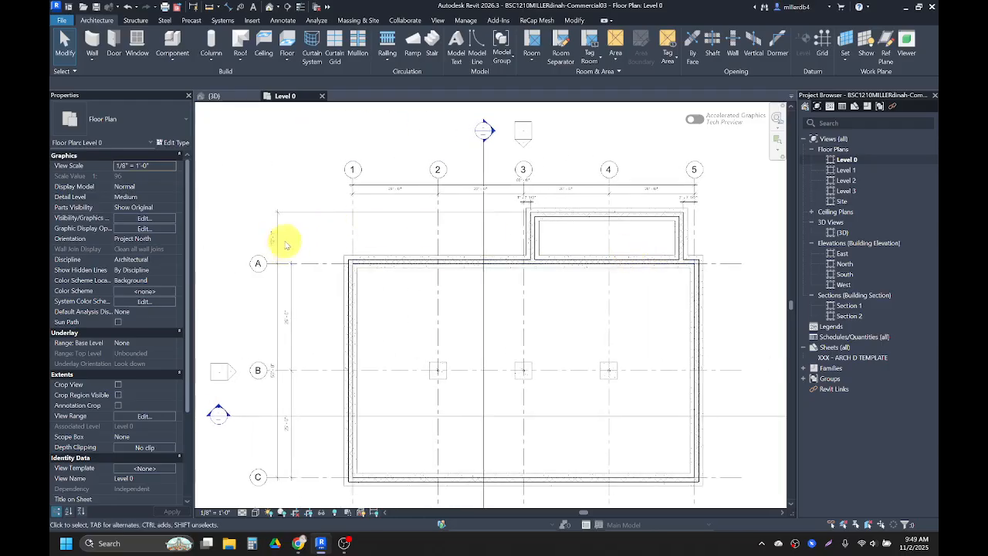
{"action": "middle_click_drag", "start_coordinate": [478, 316], "coordinate": [429, 303]}
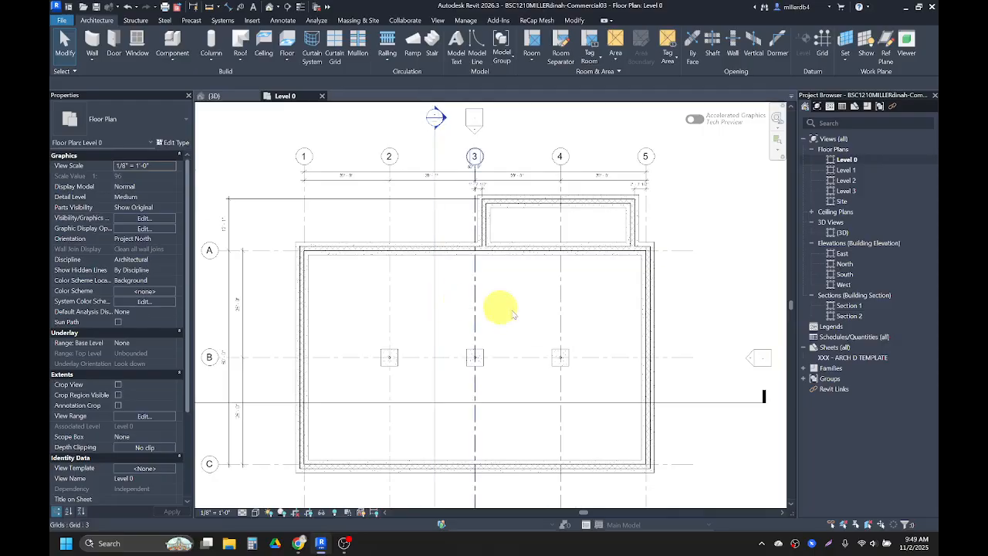
{"action": "middle_click_drag", "start_coordinate": [592, 320], "coordinate": [575, 301]}
{"action": "scroll", "coordinate": [575, 301], "scroll_direction": "up", "scroll_amount": 1}
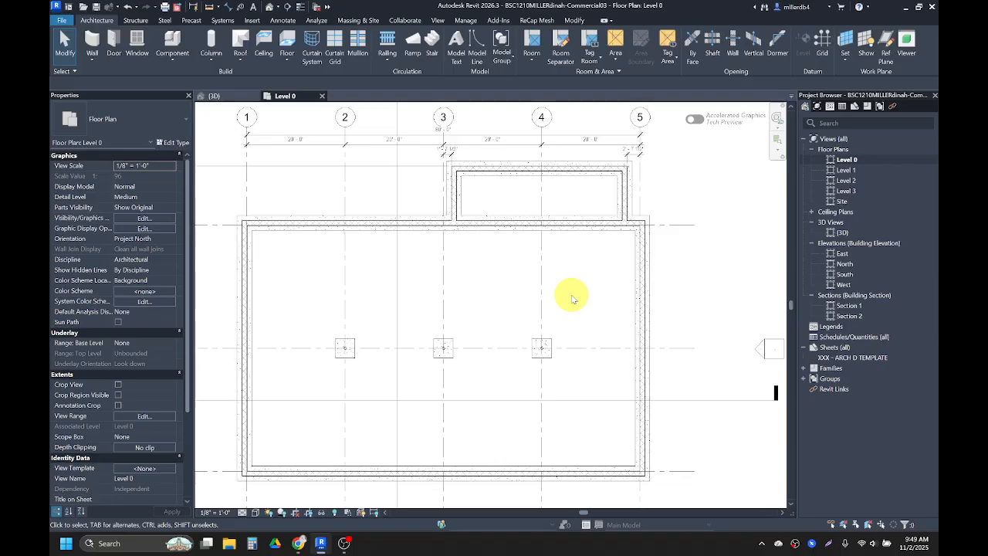
{"action": "key", "text": "t"}
{"action": "key", "text": "x"}
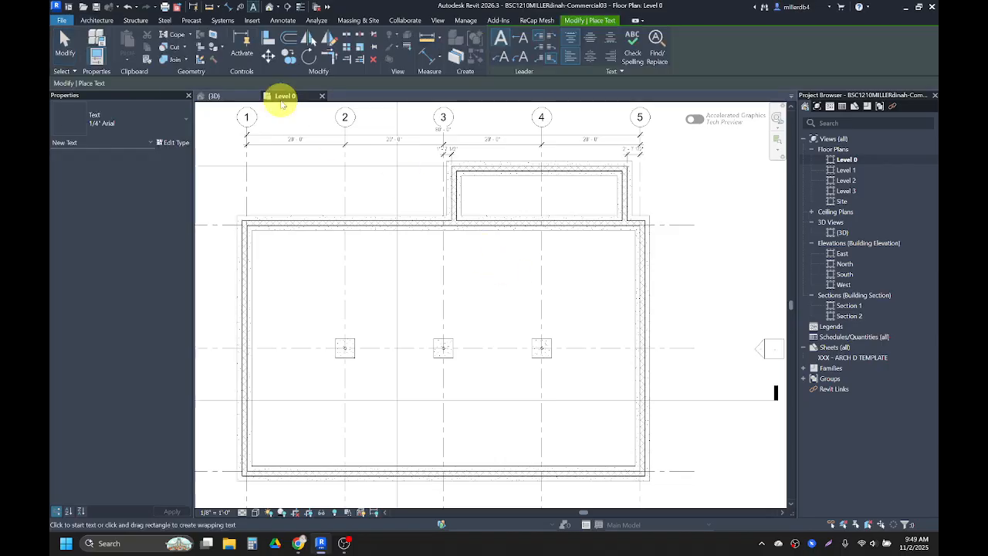
{"action": "key", "text": "Escape"}
{"action": "key", "text": "Escape"}
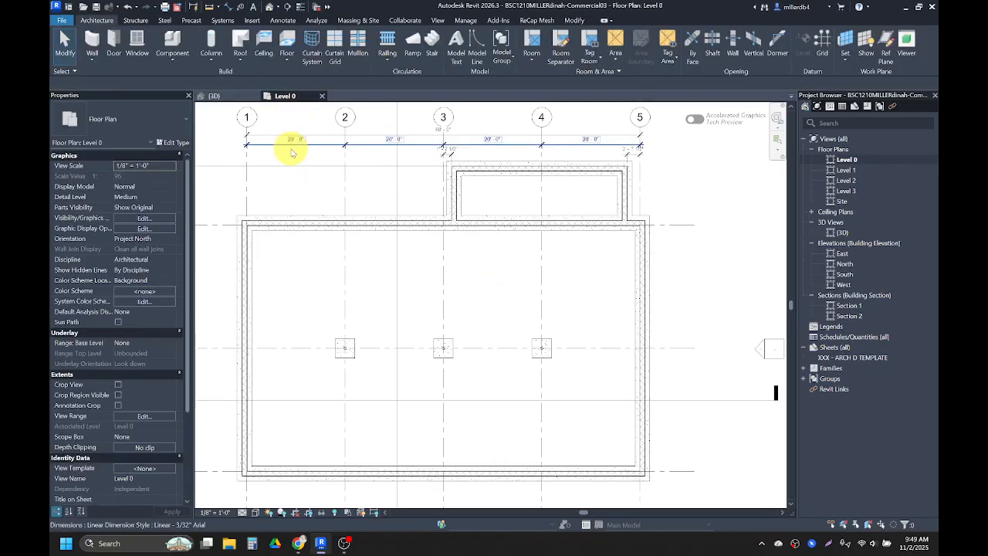
Start a text note using the 3/32" Arial type with a one-segment leader.
{"action": "left_click", "coordinate": [254, 8]}
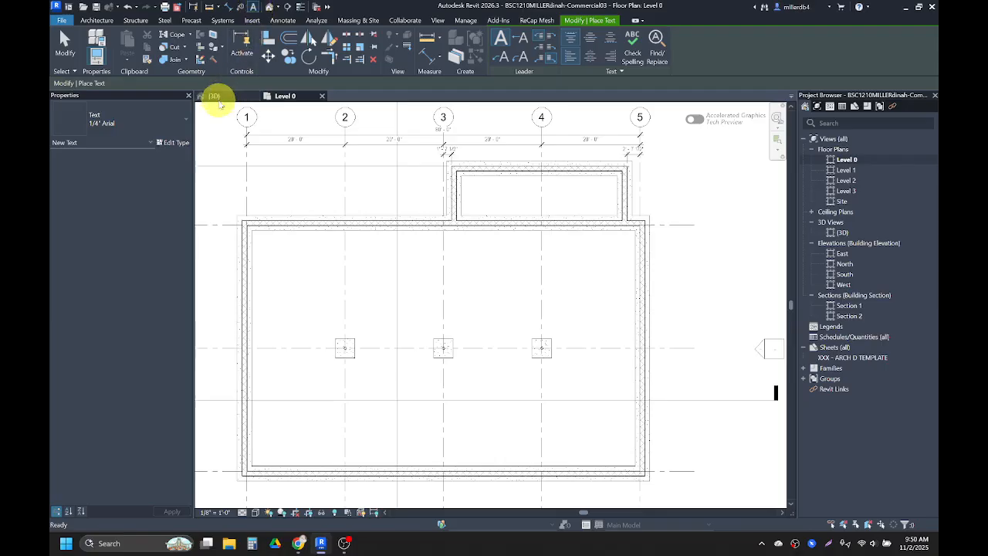
{"action": "left_click", "coordinate": [166, 121]}
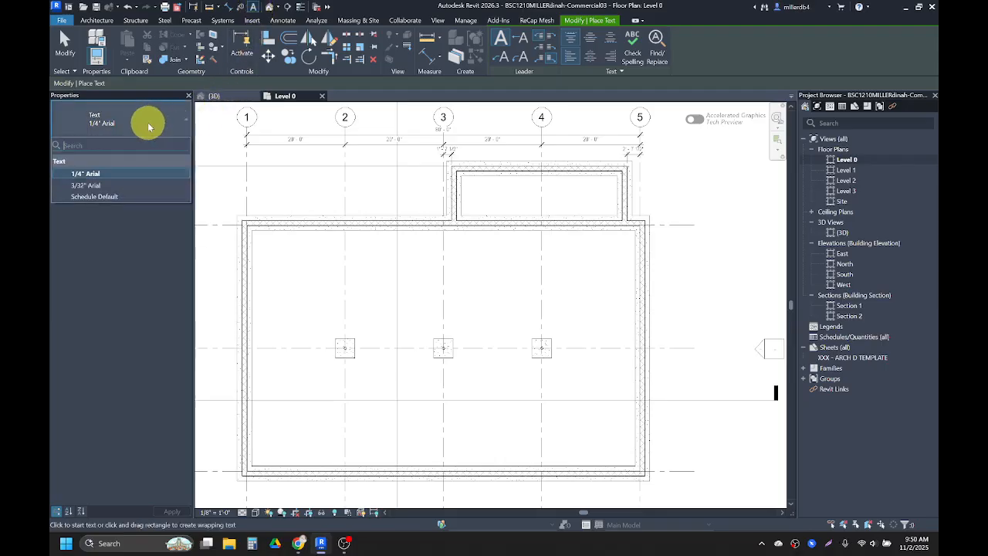
{"action": "left_click", "coordinate": [94, 187]}
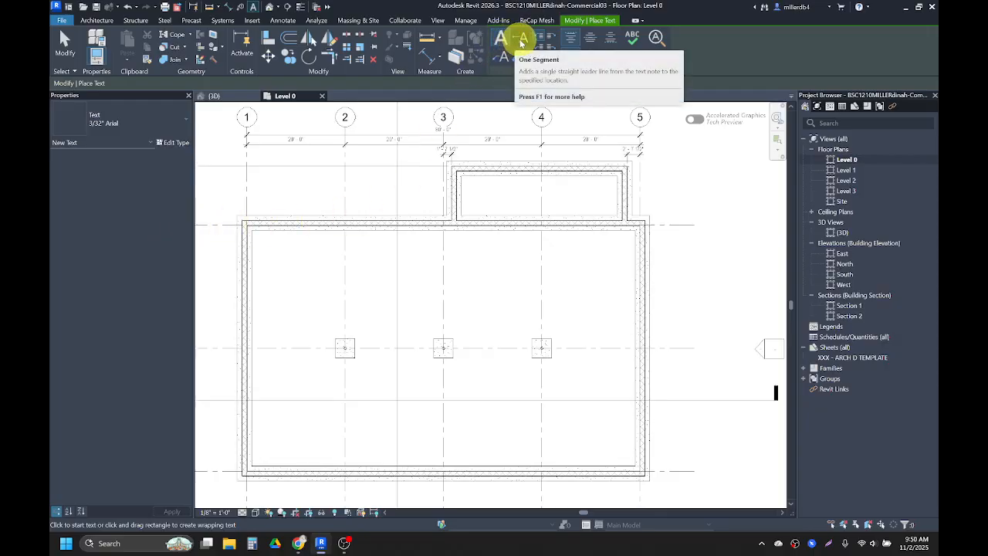
{"action": "left_click", "coordinate": [522, 40]}
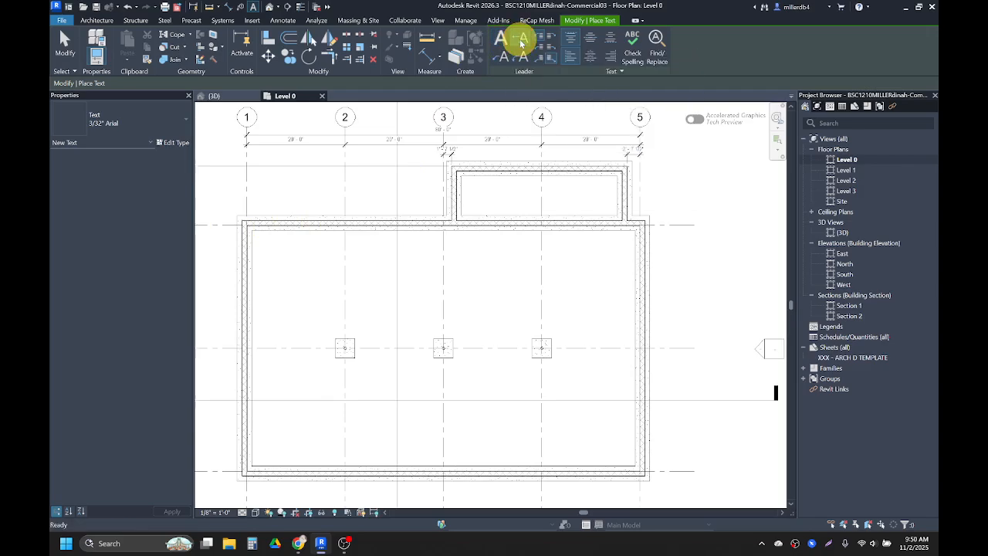
Add the leader note 12" CMU FOUNDATION WALL, pointing to the outer face of the north projection's east wall.
{"action": "scroll", "coordinate": [625, 133], "scroll_direction": "up", "scroll_amount": 5}
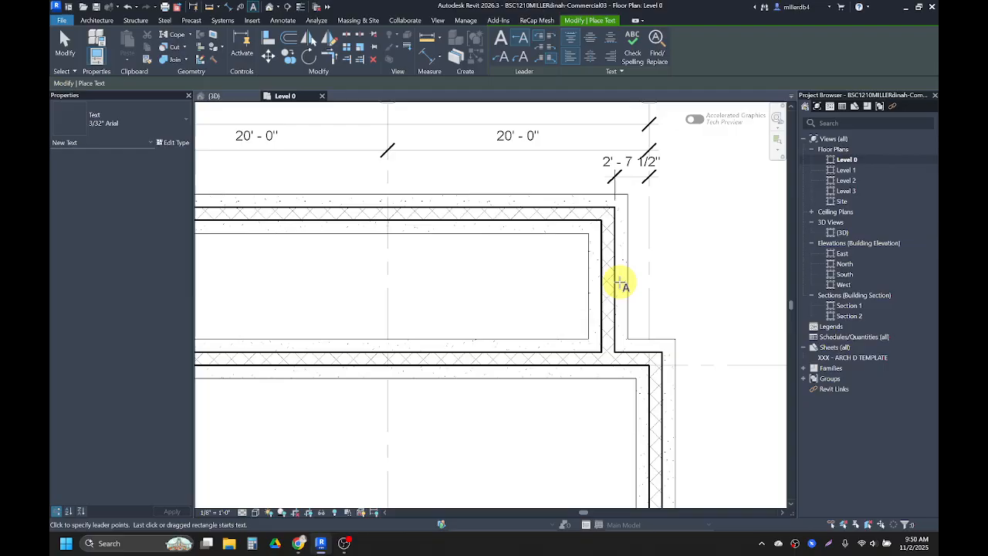
{"action": "middle_click_drag", "start_coordinate": [633, 286], "coordinate": [492, 249]}
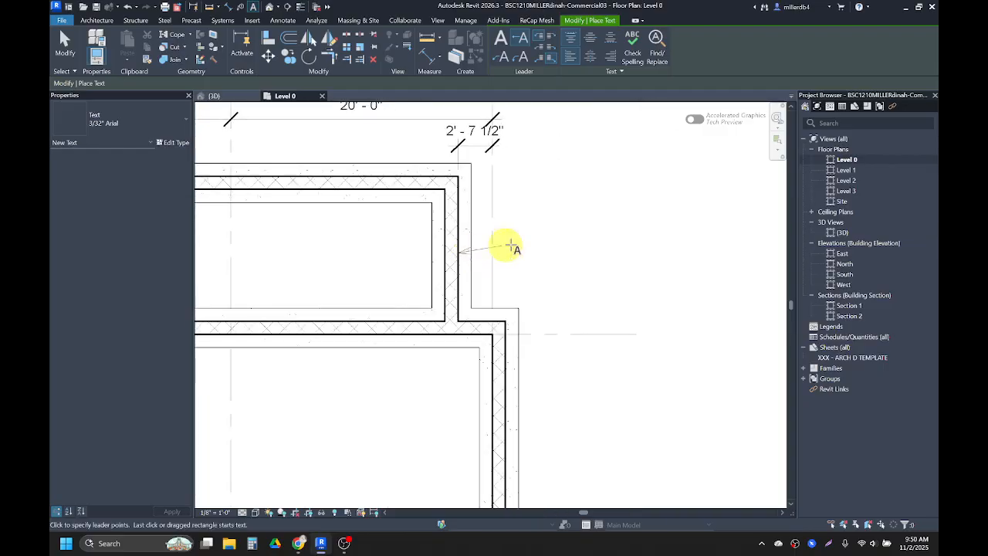
{"action": "scroll", "coordinate": [593, 243], "scroll_direction": "down", "scroll_amount": 2}
{"action": "left_click", "coordinate": [631, 249]}
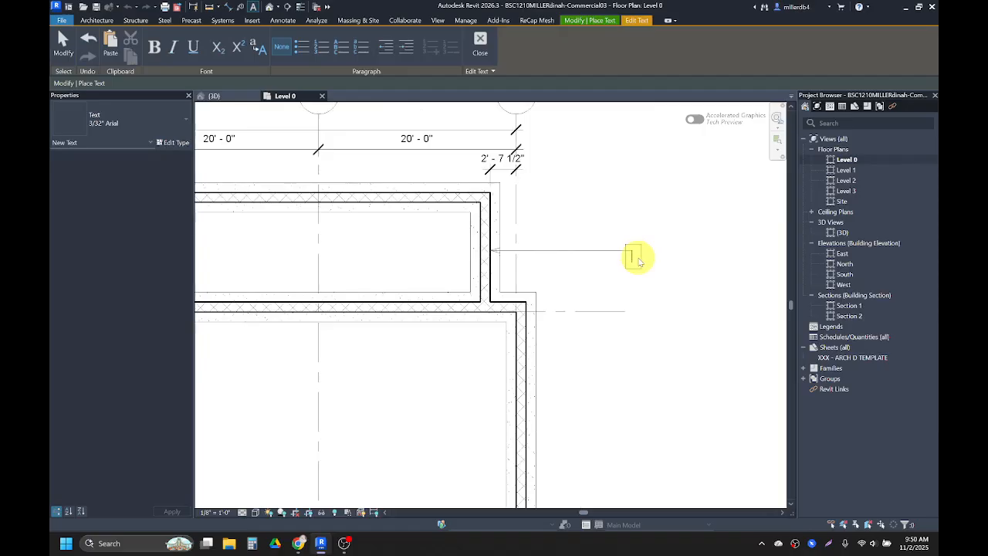
{"action": "key", "text": "Caps_Lock"}
{"action": "type", "text": "12\""}
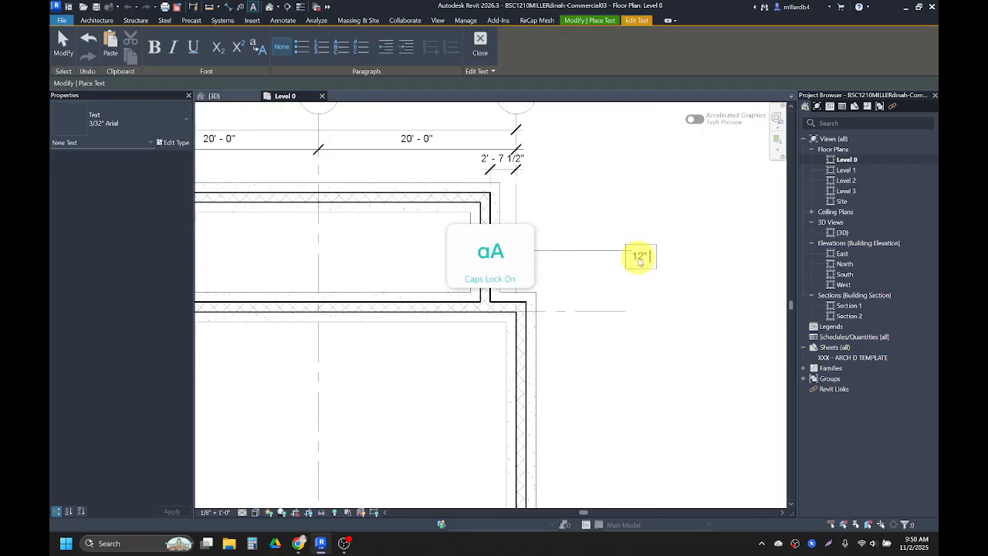
{"action": "type", "text": " CMU FOUNDATION"}
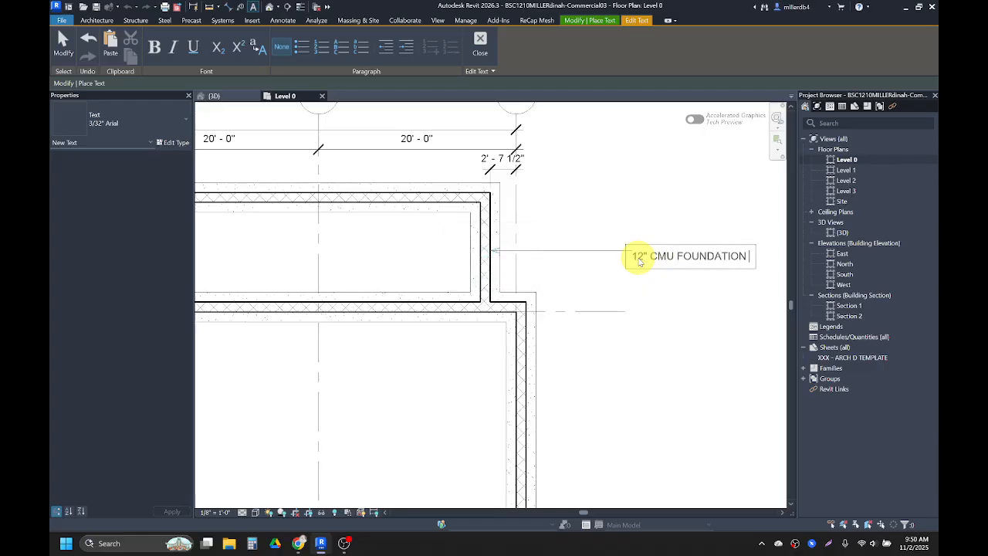
{"action": "type", "text": " WALL"}
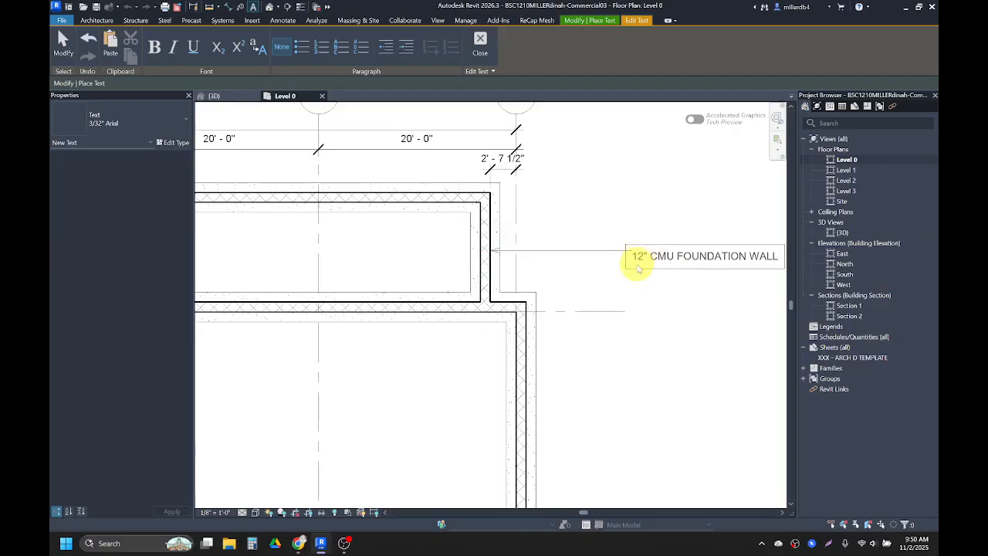
{"action": "left_click", "coordinate": [676, 331]}
Add the leader note 36" X 12" CONCRETE FOOTING, pointing to the outer edge of the east wall footing just south of grid A.
{"action": "scroll", "coordinate": [673, 334], "scroll_direction": "down", "scroll_amount": 1}
{"action": "middle_click_drag", "start_coordinate": [672, 332], "coordinate": [583, 259]}
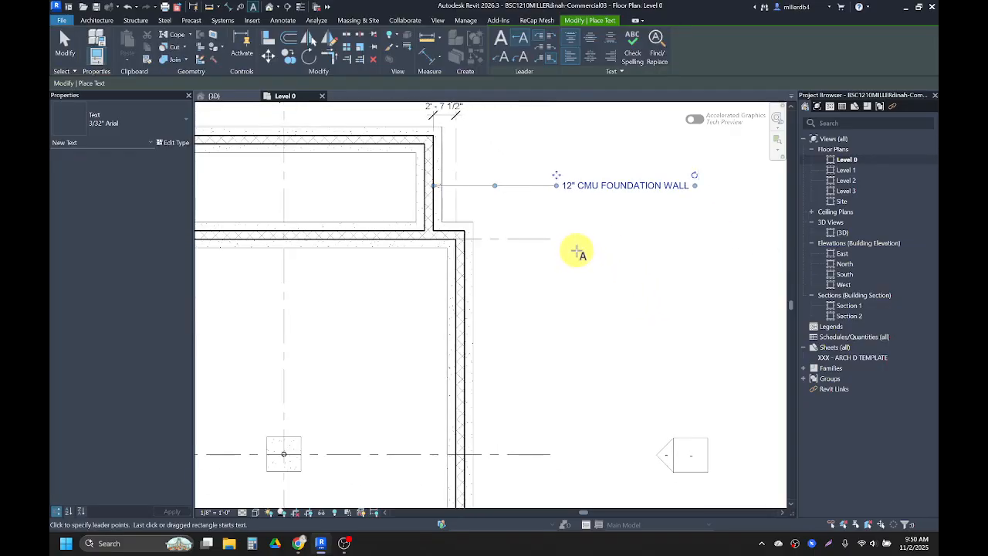
{"action": "scroll", "coordinate": [557, 252], "scroll_direction": "up", "scroll_amount": 1}
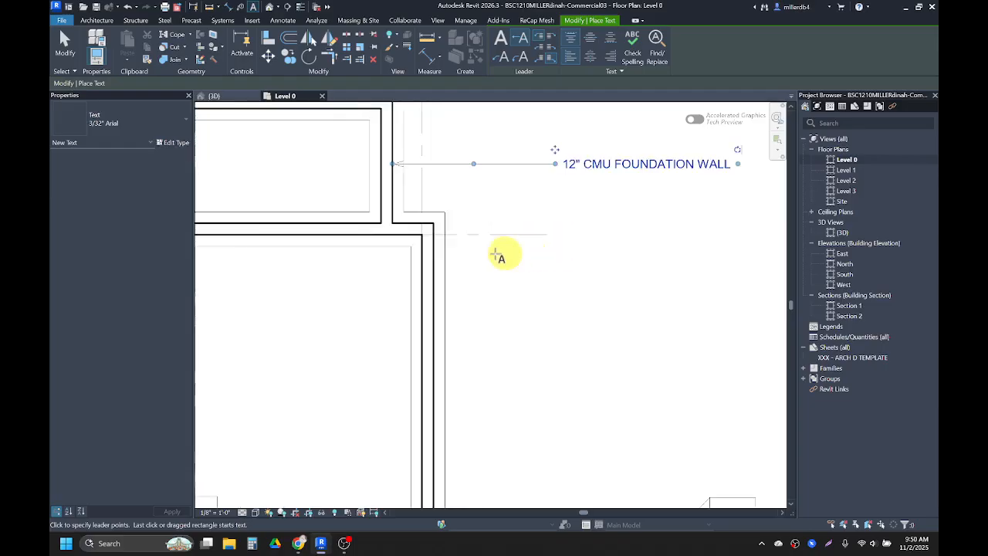
{"action": "left_click", "coordinate": [444, 255]}
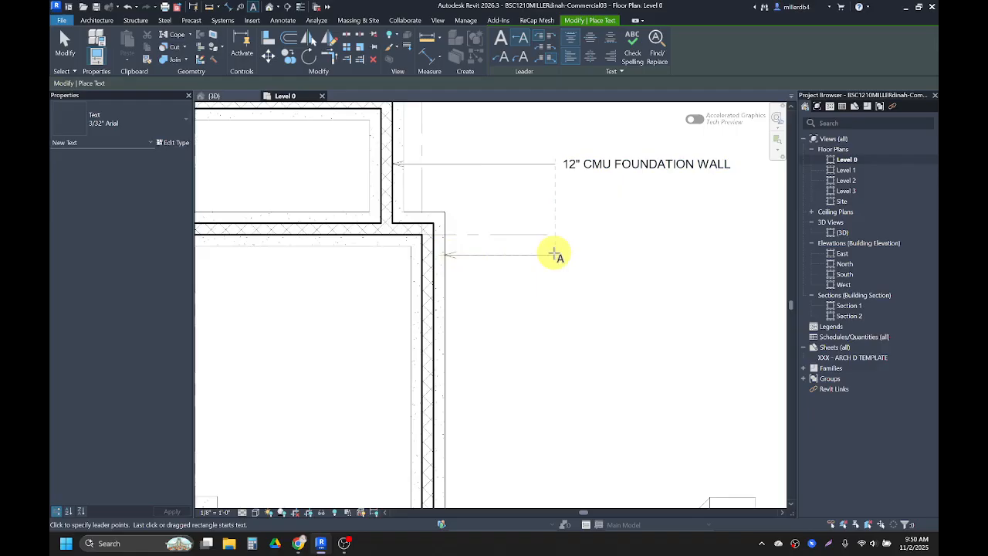
{"action": "left_click", "coordinate": [554, 254]}
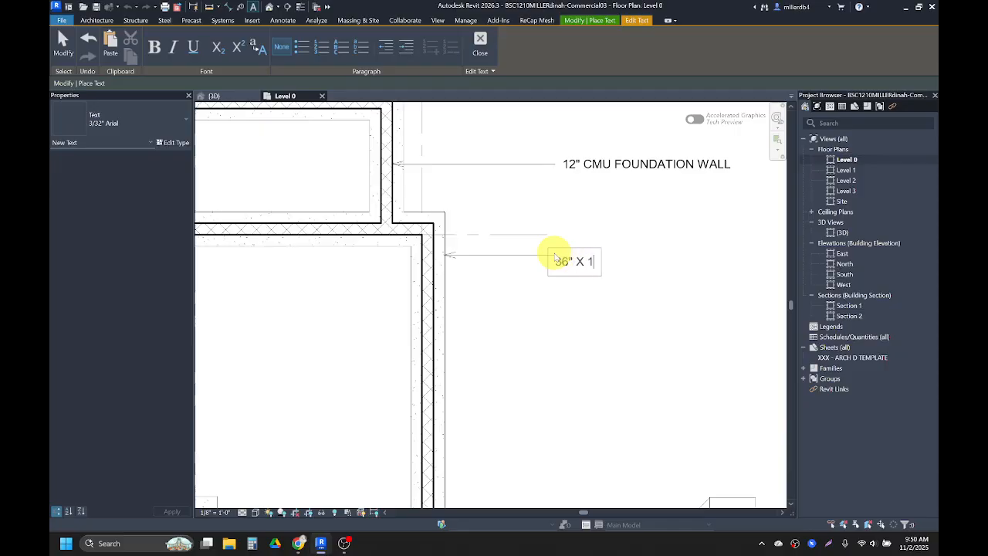
{"action": "type", "text": "36\" X 12\" CONCRETE FOOTING"}
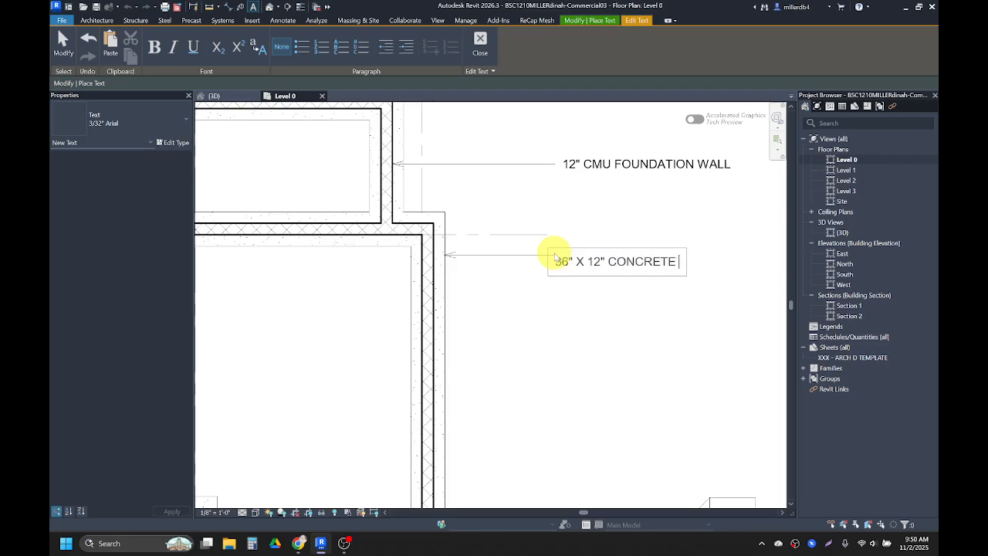
{"action": "left_click", "coordinate": [567, 326]}
Add the note 48" X 48" X 12" CONCRETE PAD with a two-segment leader, pointing to the pad at grids B and 4.
{"action": "scroll", "coordinate": [571, 336], "scroll_direction": "down", "scroll_amount": 2}
{"action": "middle_click_drag", "start_coordinate": [573, 342], "coordinate": [532, 227]}
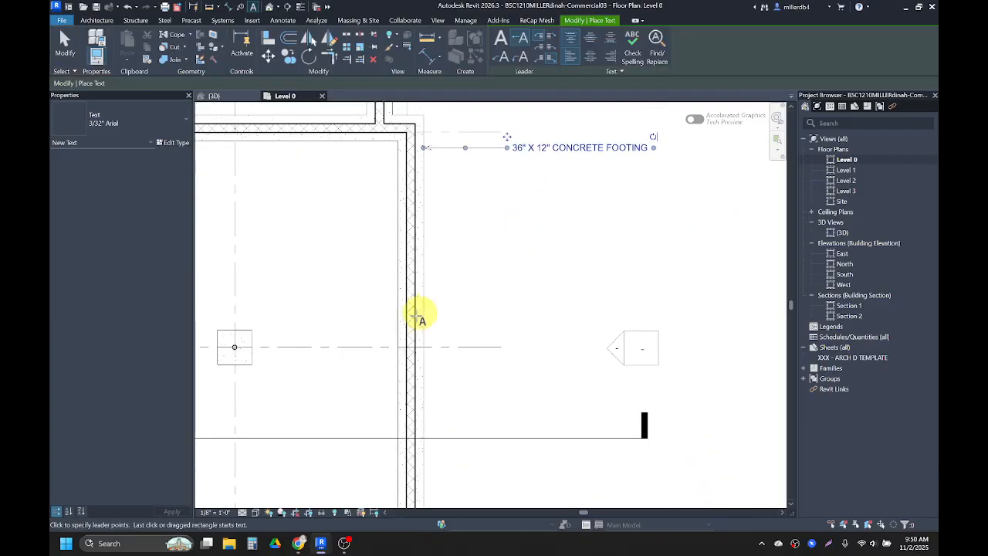
{"action": "scroll", "coordinate": [386, 359], "scroll_direction": "down", "scroll_amount": 1}
{"action": "middle_click_drag", "start_coordinate": [386, 359], "coordinate": [484, 309]}
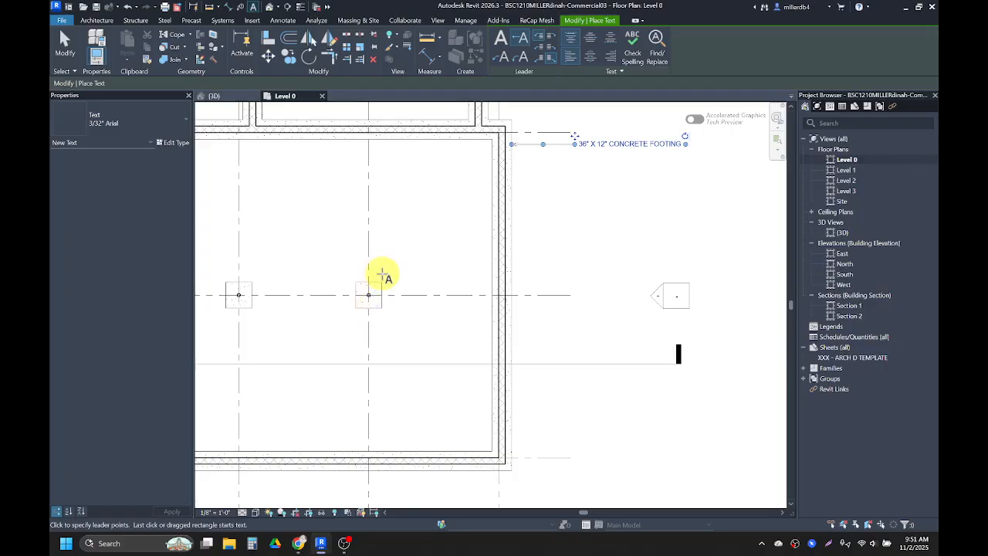
{"action": "left_click", "coordinate": [501, 57]}
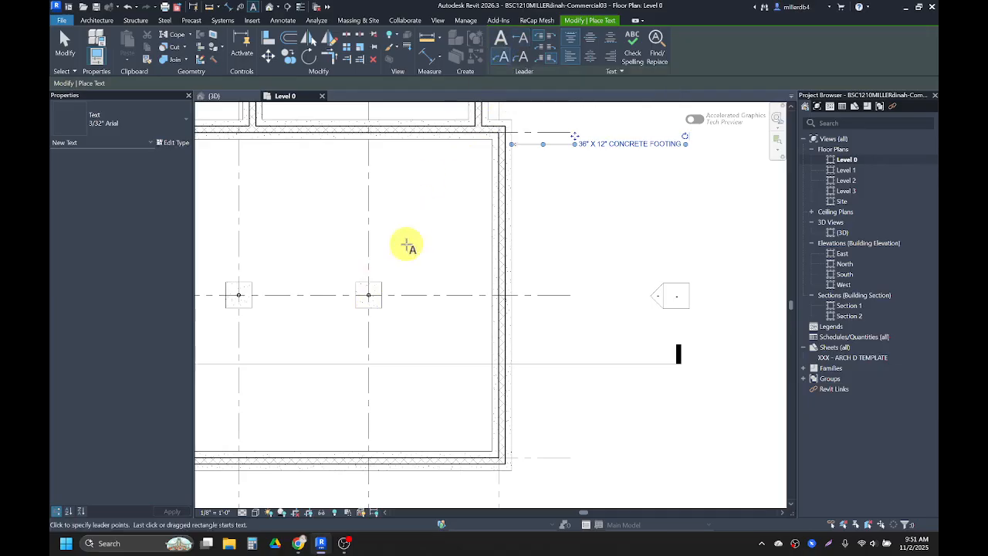
{"action": "scroll", "coordinate": [376, 308], "scroll_direction": "up", "scroll_amount": 2}
{"action": "left_click", "coordinate": [374, 307]}
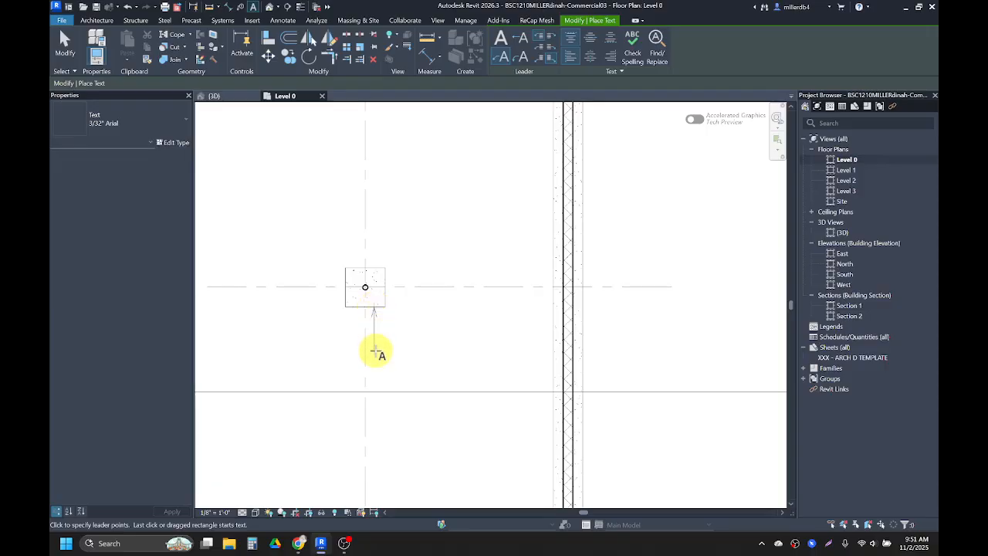
{"action": "left_click", "coordinate": [376, 352]}
{"action": "scroll", "coordinate": [378, 352], "scroll_direction": "down", "scroll_amount": 2}
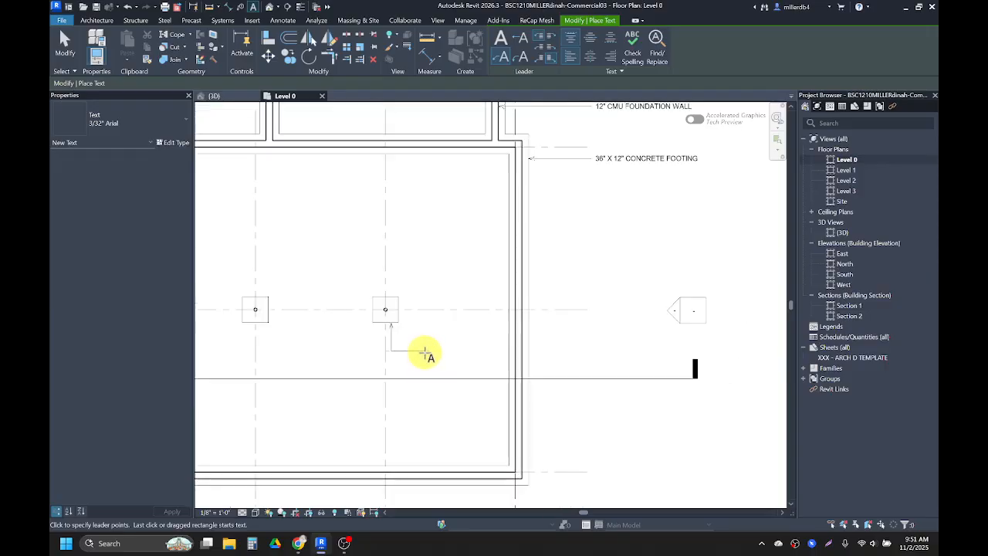
{"action": "left_click", "coordinate": [591, 354]}
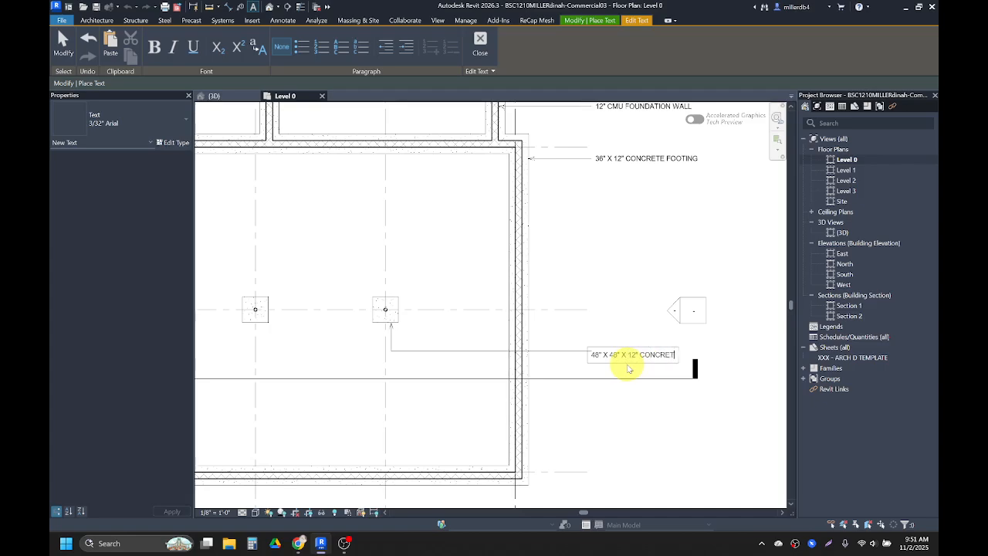
{"action": "left_click", "coordinate": [649, 456]}
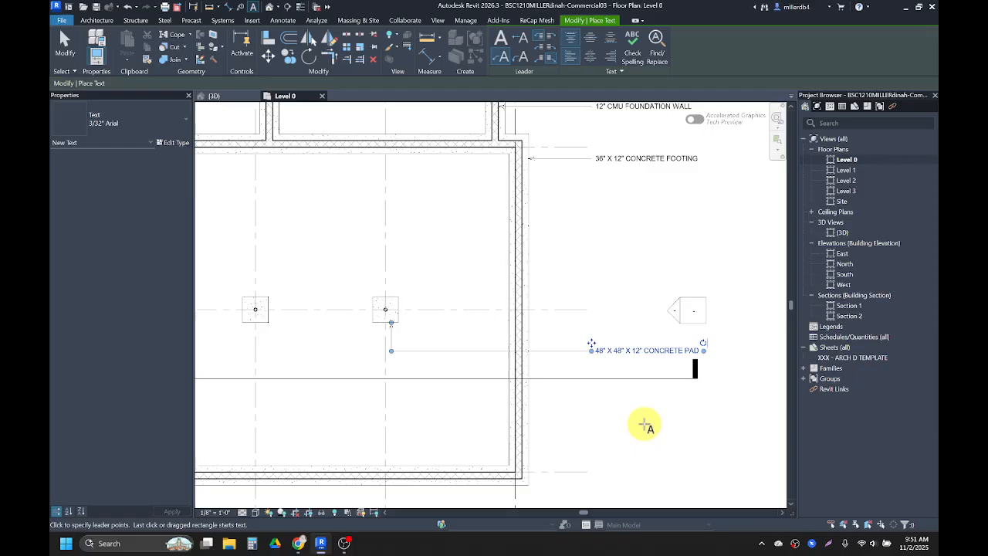
{"action": "key", "text": "Escape"}
{"action": "key", "text": "Escape"}
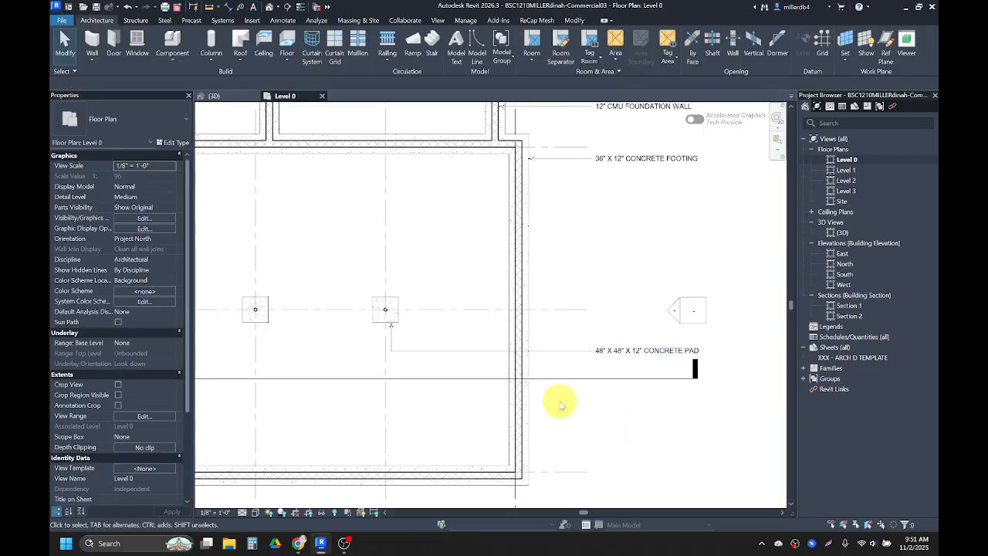
Raise the concrete pad note farther above the section line and adjust its leader arrowhead at the pad's lower edge.
{"action": "left_click", "coordinate": [538, 353]}
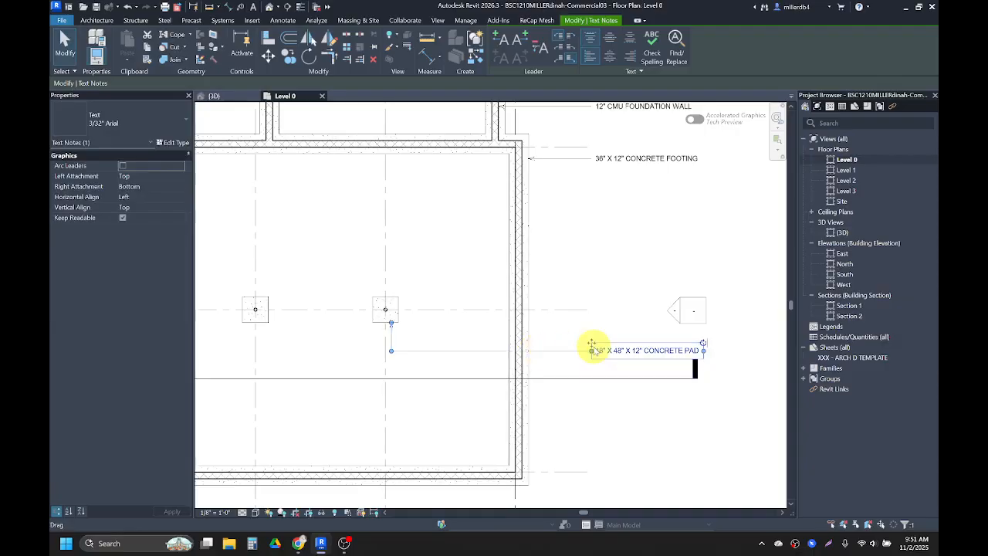
{"action": "mouse_move", "coordinate": [549, 350]}
{"action": "left_mouse_down", "text": "ctrl"}
{"action": "mouse_move", "coordinate": [549, 332]}
{"action": "mouse_move", "coordinate": [551, 342]}
{"action": "left_mouse_up", "text": "ctrl"}
{"action": "scroll", "coordinate": [390, 317], "scroll_direction": "up", "scroll_amount": 2}
{"action": "left_click_drag", "start_coordinate": [389, 312], "coordinate": [390, 322]}
{"action": "scroll", "coordinate": [479, 326], "scroll_direction": "down", "scroll_amount": 4}
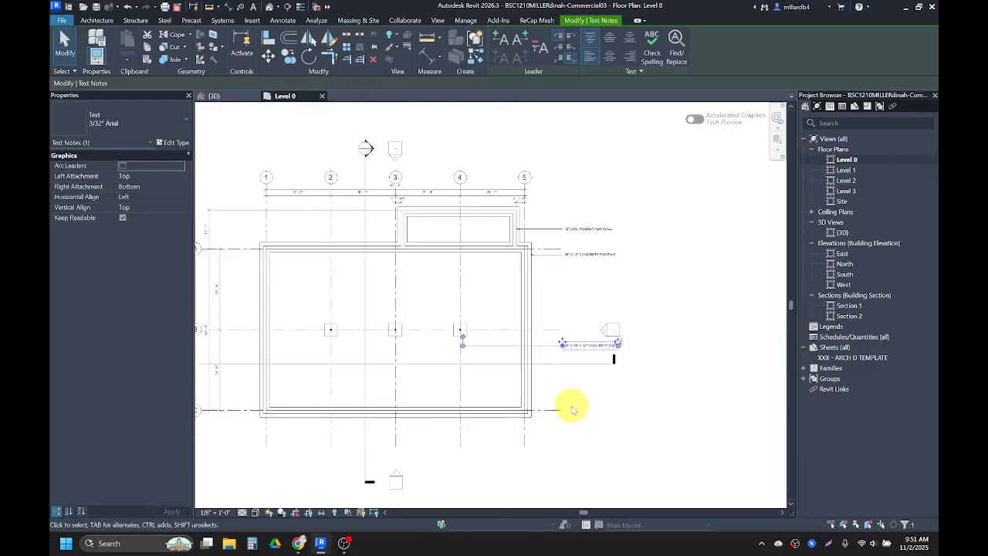
{"action": "scroll", "coordinate": [581, 448], "scroll_direction": "down", "scroll_amount": 1}
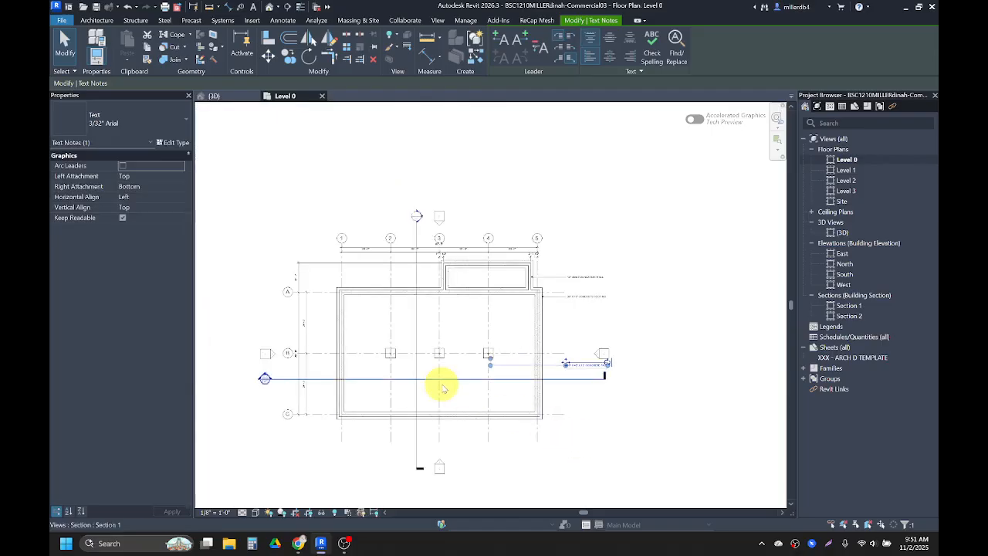
{"action": "left_click", "coordinate": [566, 454]}
{"action": "scroll", "coordinate": [408, 398], "scroll_direction": "up", "scroll_amount": 1}
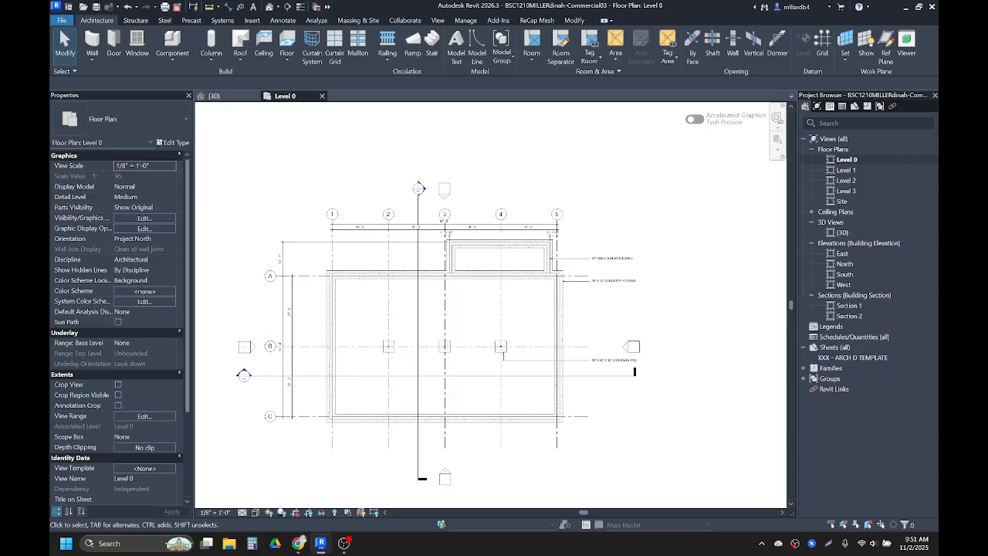
Switch to the reference PDF in Chrome and examine the Level 02 framing plan on sheet S102.
{"action": "left_click_drag", "start_coordinate": [50, 3], "coordinate": [364, 73]}
{"action": "left_click", "coordinate": [525, 75]}
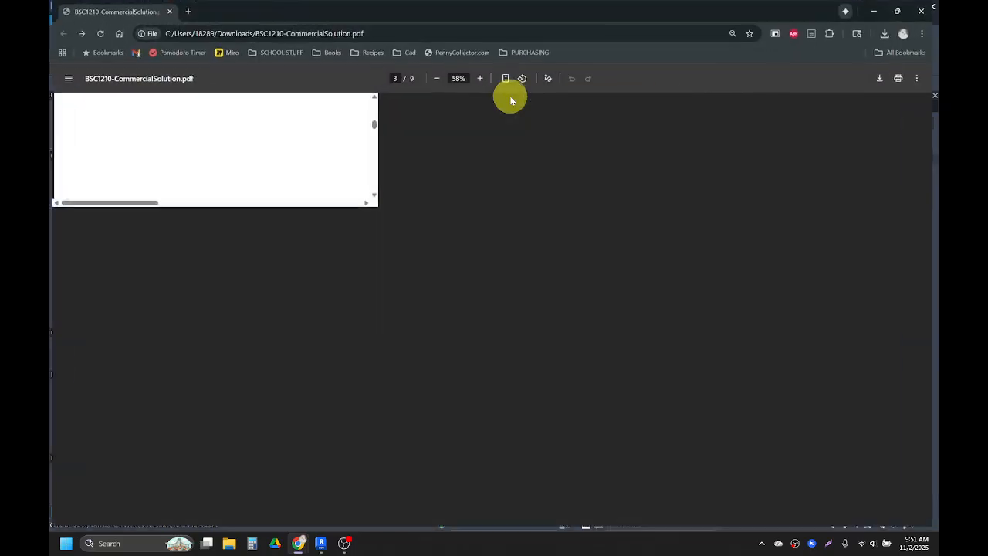
{"action": "scroll", "coordinate": [621, 398], "scroll_direction": "down", "scroll_amount": 1}
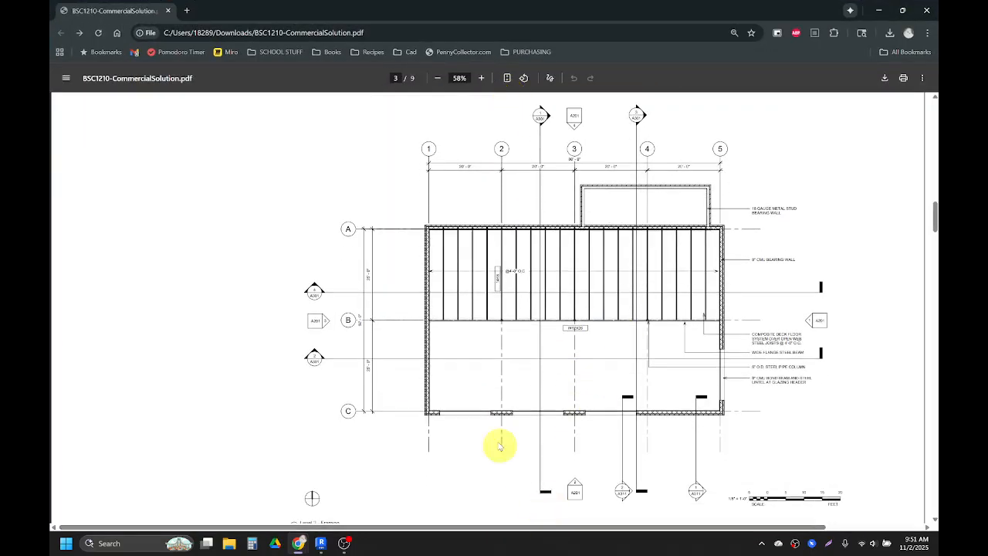
{"action": "left_click", "coordinate": [437, 78]}
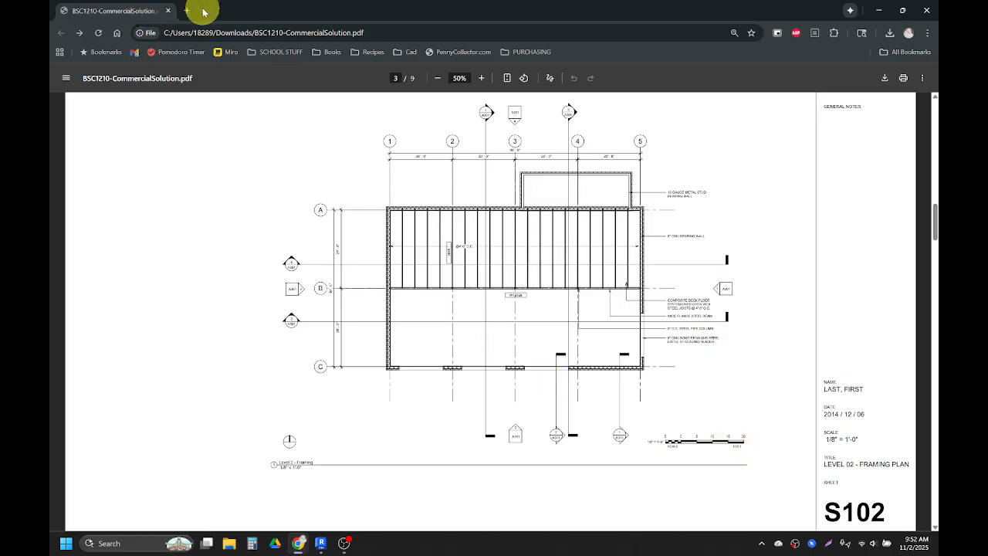
{"action": "left_click_drag", "start_coordinate": [203, 12], "coordinate": [938, 116]}
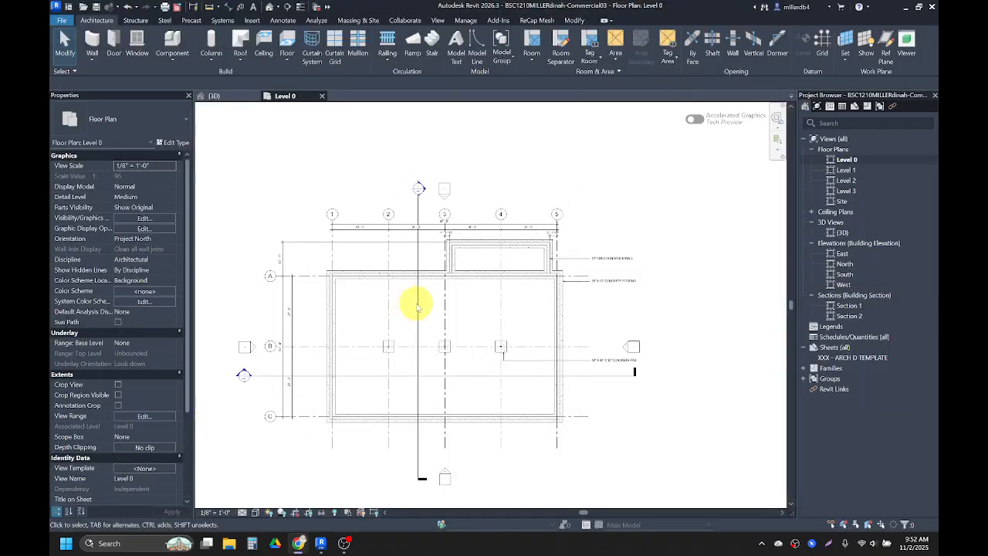
Duplicate the Level 2 floor plan without detailing.
{"action": "left_click", "coordinate": [846, 180]}
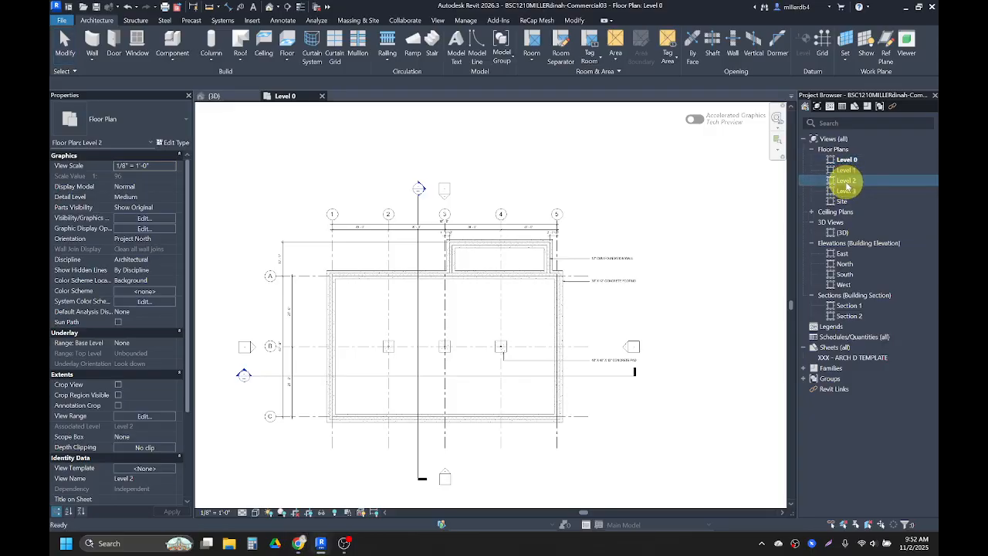
{"action": "right_click", "coordinate": [848, 184]}
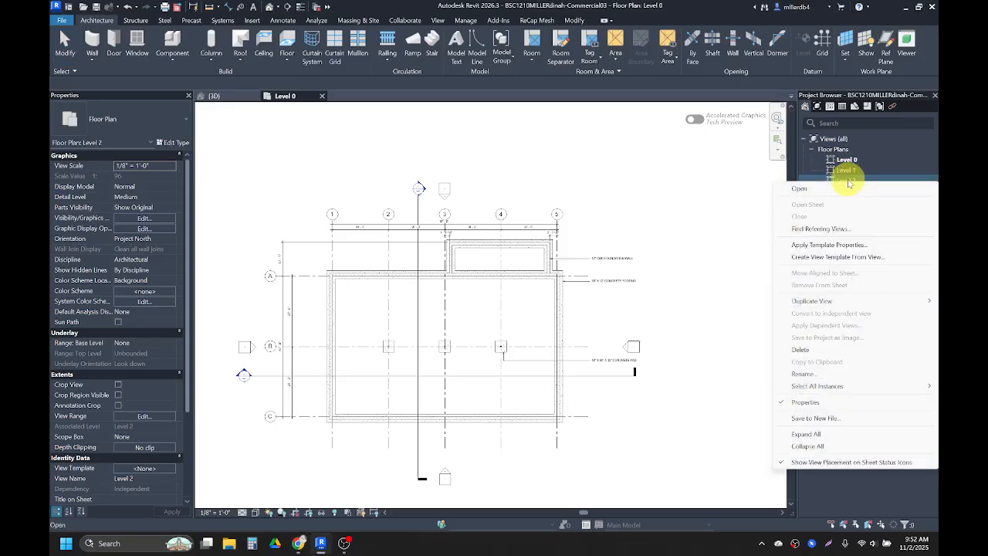
{"action": "mouse_move", "coordinate": [851, 302]}
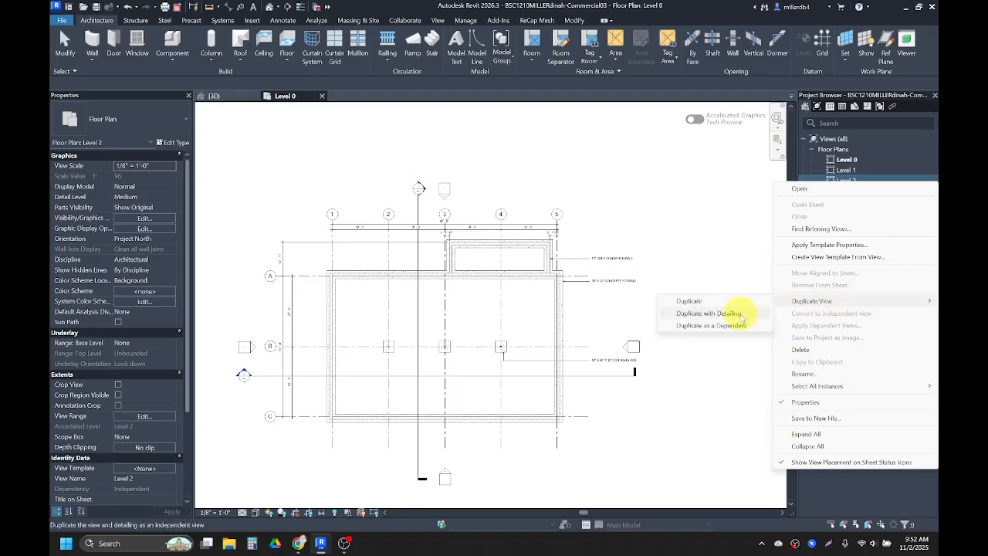
{"action": "left_click", "coordinate": [692, 300]}
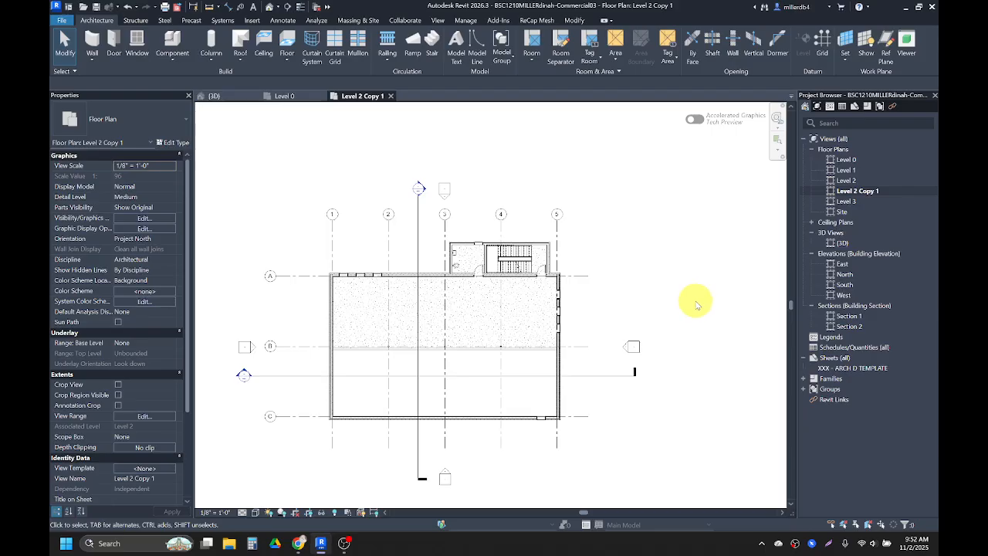
Rename the duplicated Level 2 plan as Level 02 - Framing.
{"action": "right_click", "coordinate": [847, 192]}
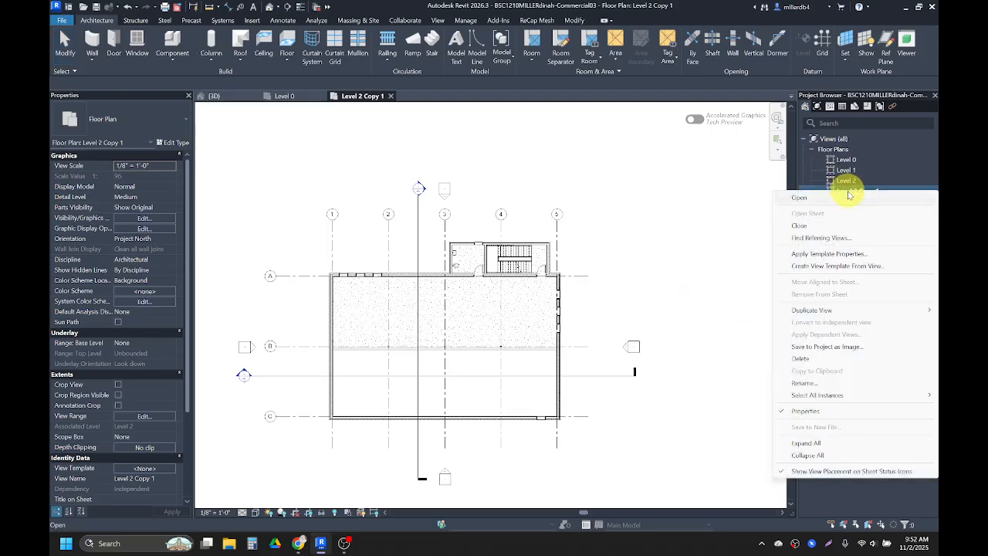
{"action": "left_click", "coordinate": [804, 383]}
{"action": "key", "text": "Caps_Lock"}
{"action": "type", "text": "Level 02 - Framing"}
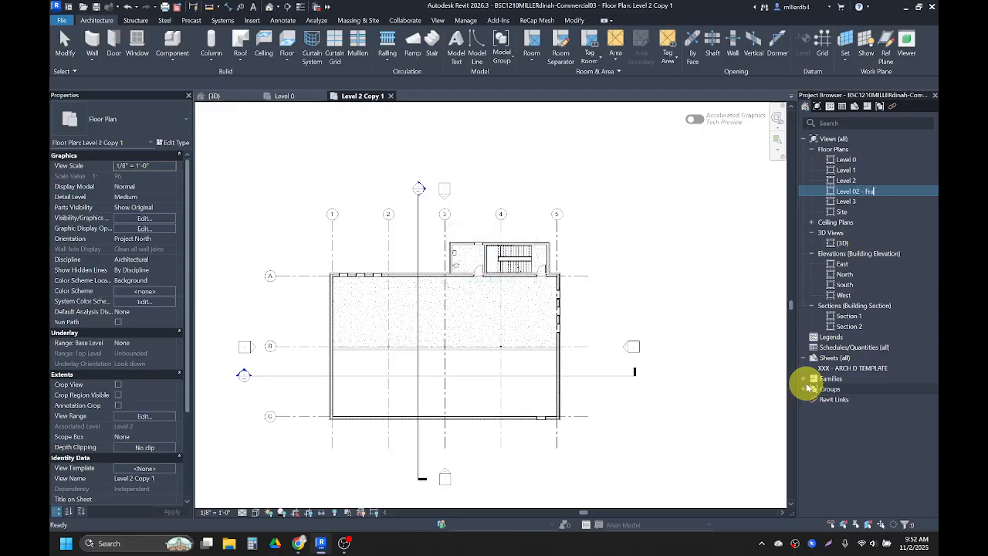
{"action": "left_click", "coordinate": [726, 232]}
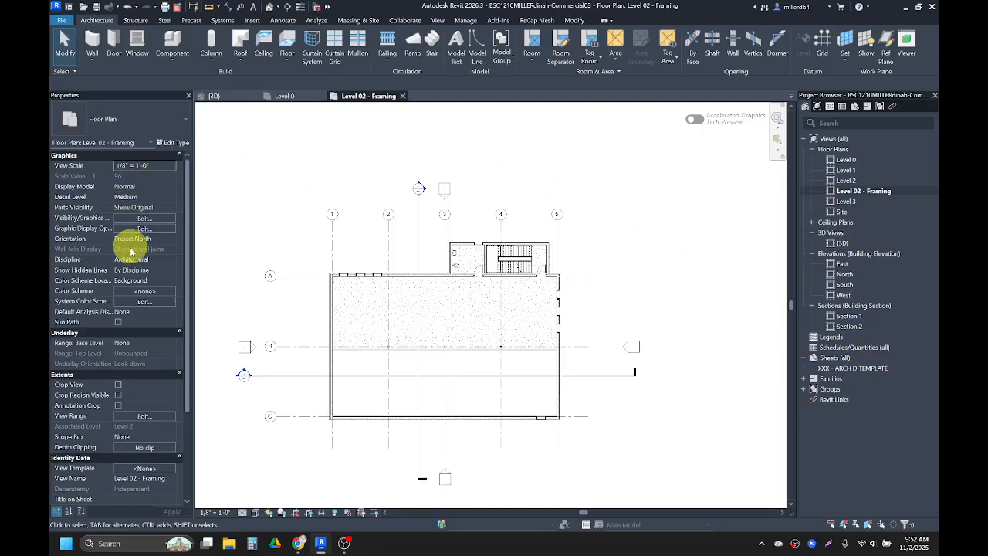
Set the framing plan's view range offsets to -0' 6" for the cut plane and -4' 0" for both the bottom and view depth.
{"action": "left_click", "coordinate": [130, 417]}
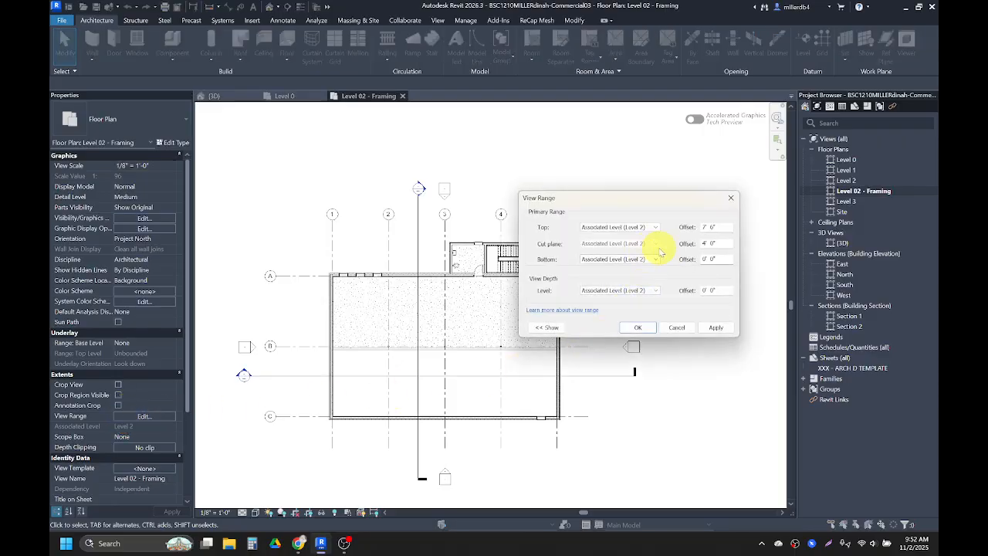
{"action": "left_click_drag", "start_coordinate": [710, 245], "coordinate": [694, 246]}
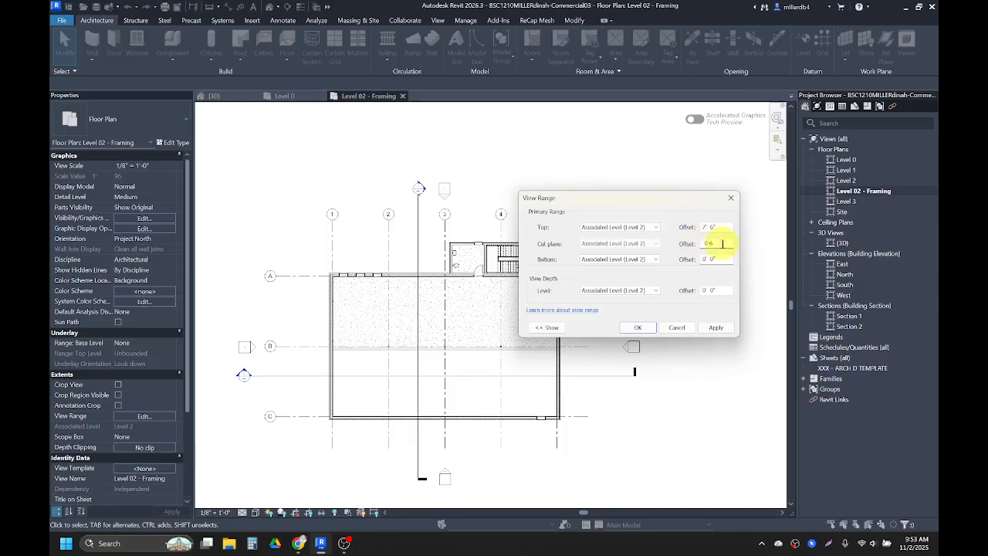
{"action": "left_click", "coordinate": [720, 261]}
{"action": "left_click_drag", "start_coordinate": [720, 260], "coordinate": [699, 261]}
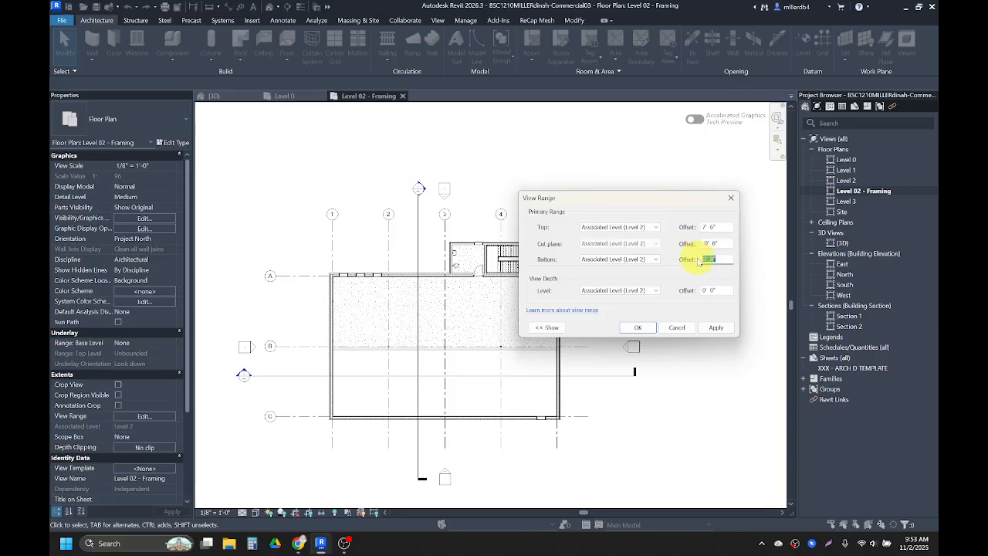
{"action": "type", "text": "-4"}
{"action": "left_click_drag", "start_coordinate": [717, 288], "coordinate": [690, 291]}
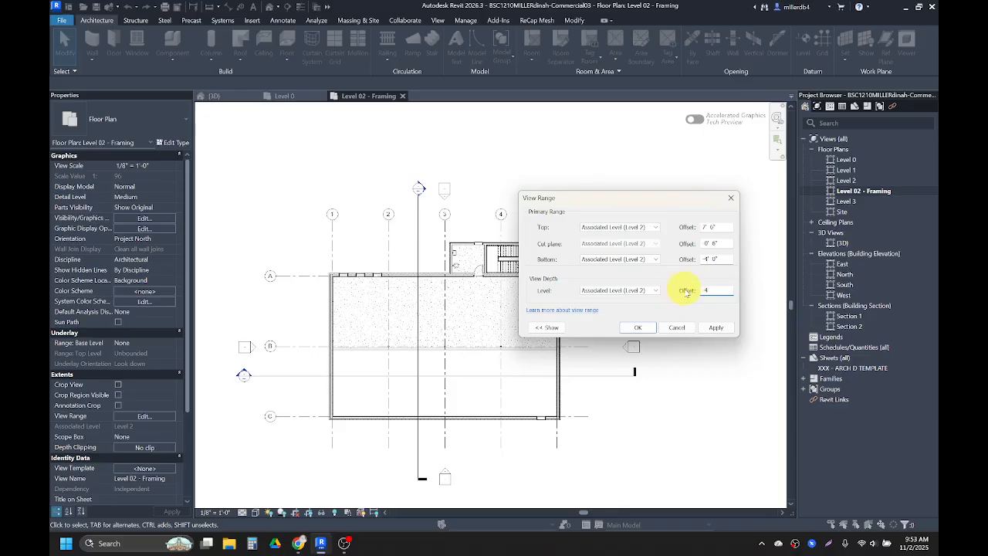
{"action": "left_click", "coordinate": [719, 258]}
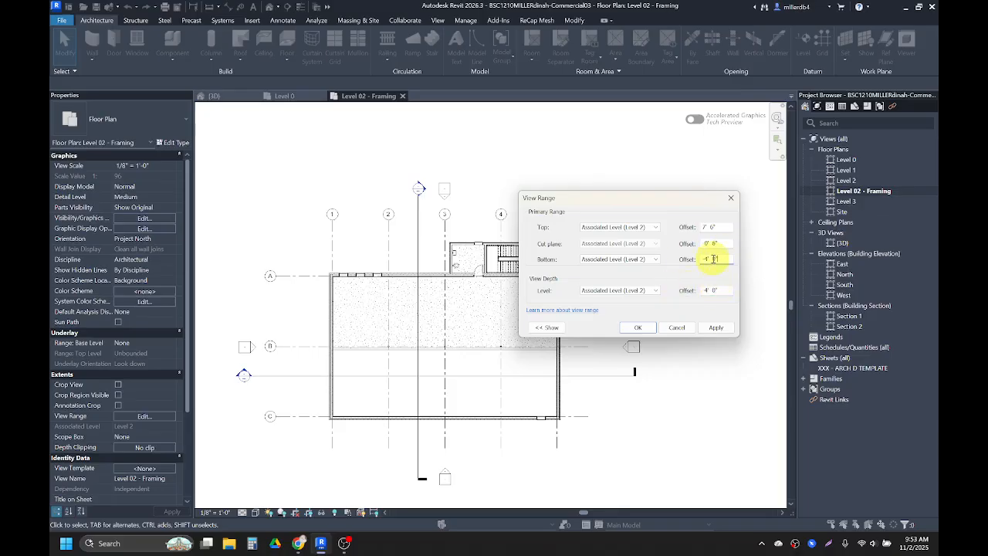
{"action": "left_click", "coordinate": [715, 328]}
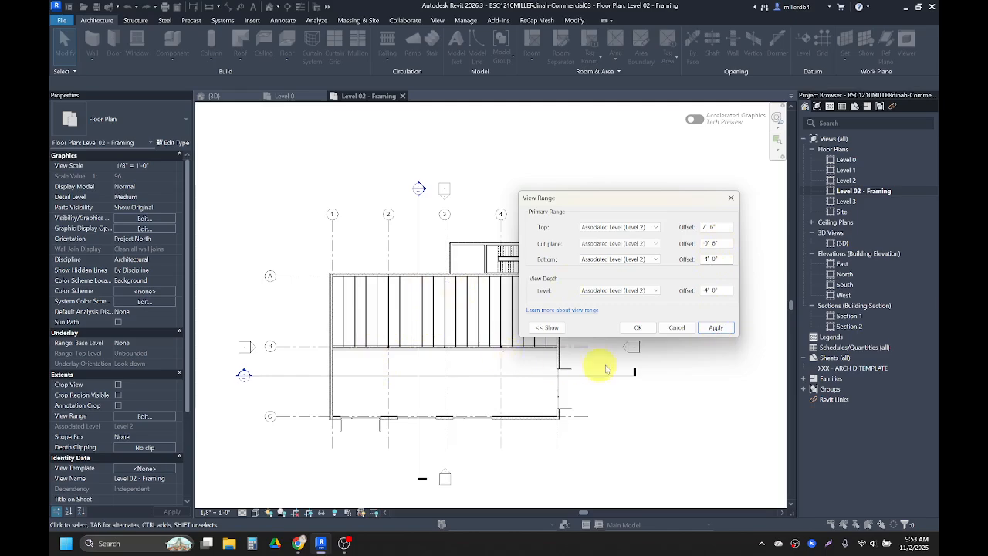
{"action": "left_click", "coordinate": [638, 329]}
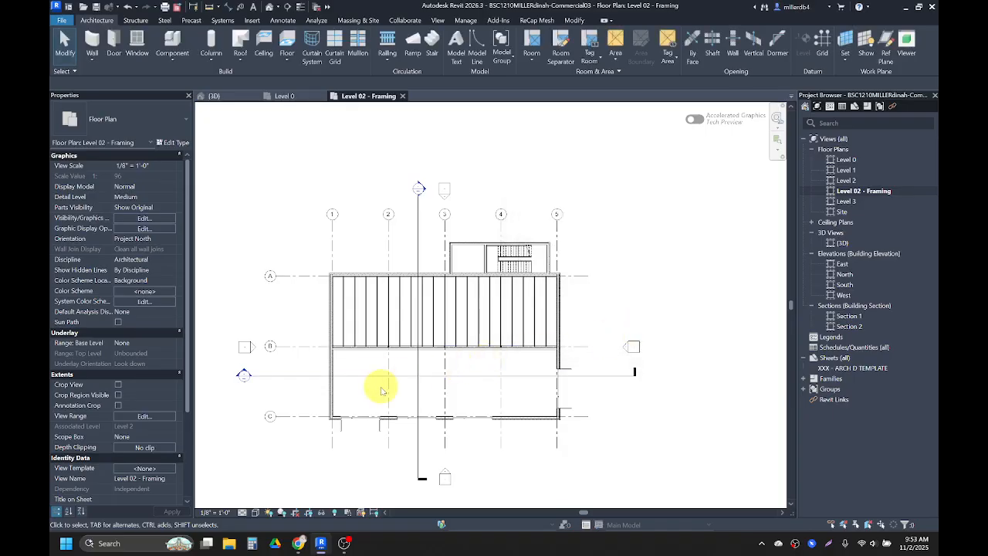
Open the Level 2 floor plan to compare it with the framing plan, and return to Level 02 - Framing.
{"action": "scroll", "coordinate": [371, 392], "scroll_direction": "up", "scroll_amount": 2}
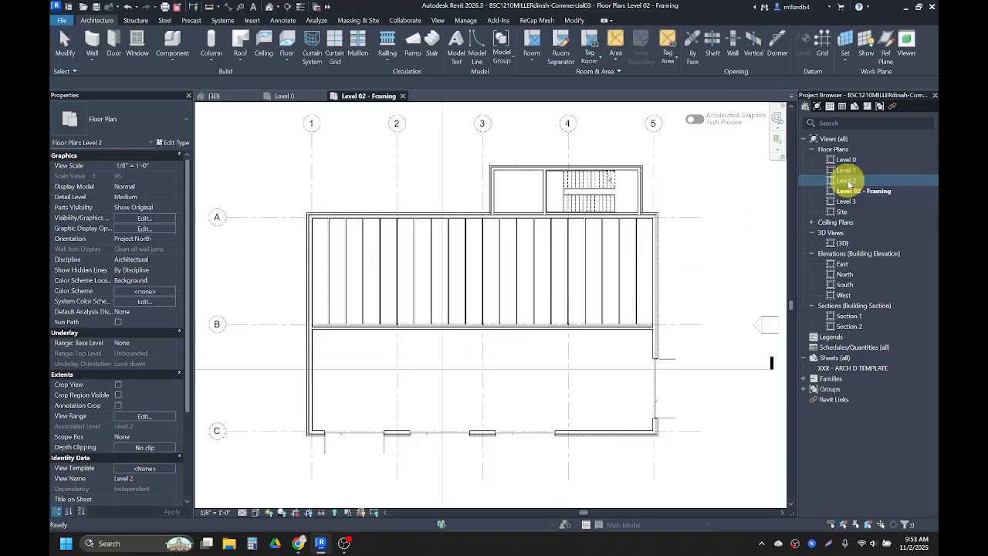
{"action": "double_click", "coordinate": [847, 180]}
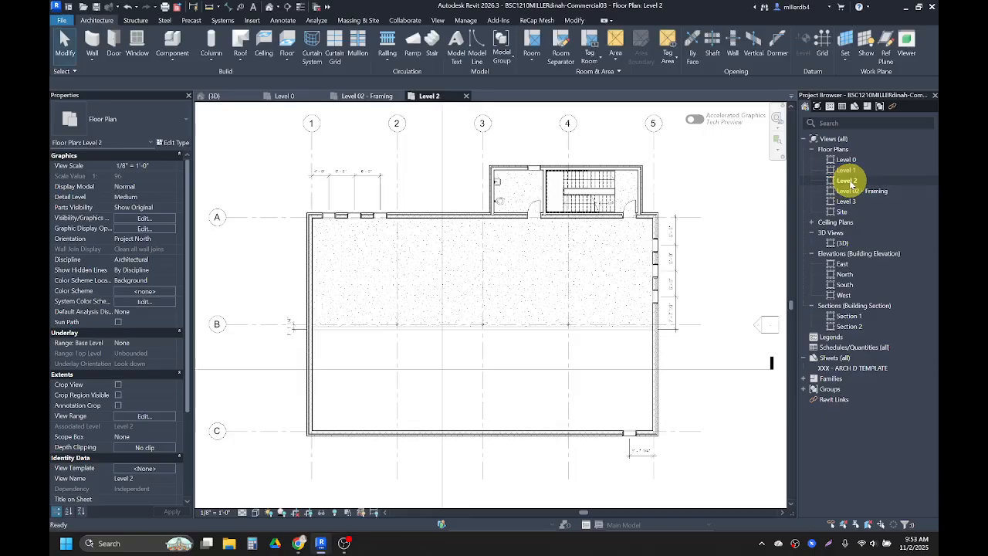
{"action": "double_click", "coordinate": [846, 191]}
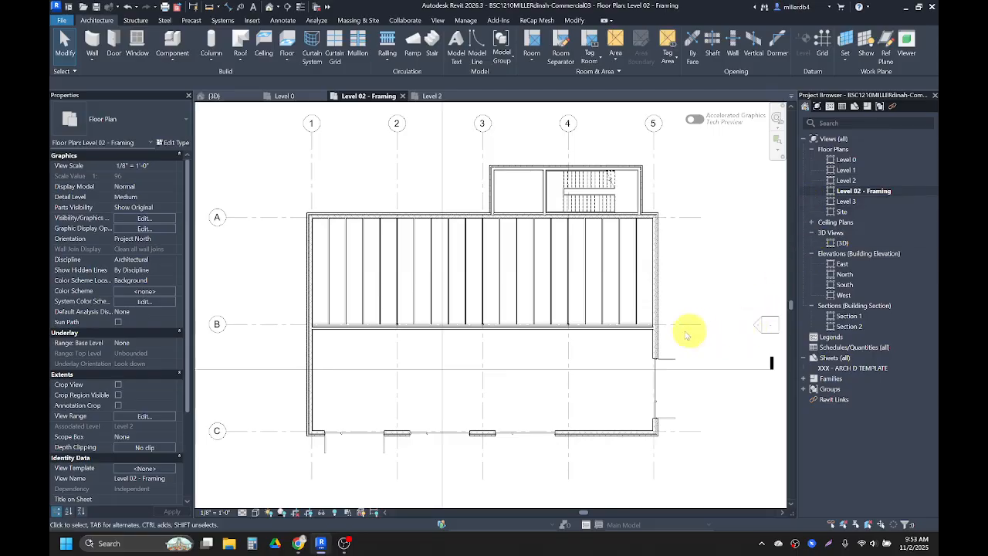
Hide the 7 1/2" interior partition wall that runs along grid B in the framing plan.
{"action": "scroll", "coordinate": [621, 337], "scroll_direction": "up", "scroll_amount": 2}
{"action": "scroll", "coordinate": [618, 337], "scroll_direction": "up", "scroll_amount": 3}
{"action": "left_click", "coordinate": [599, 313]}
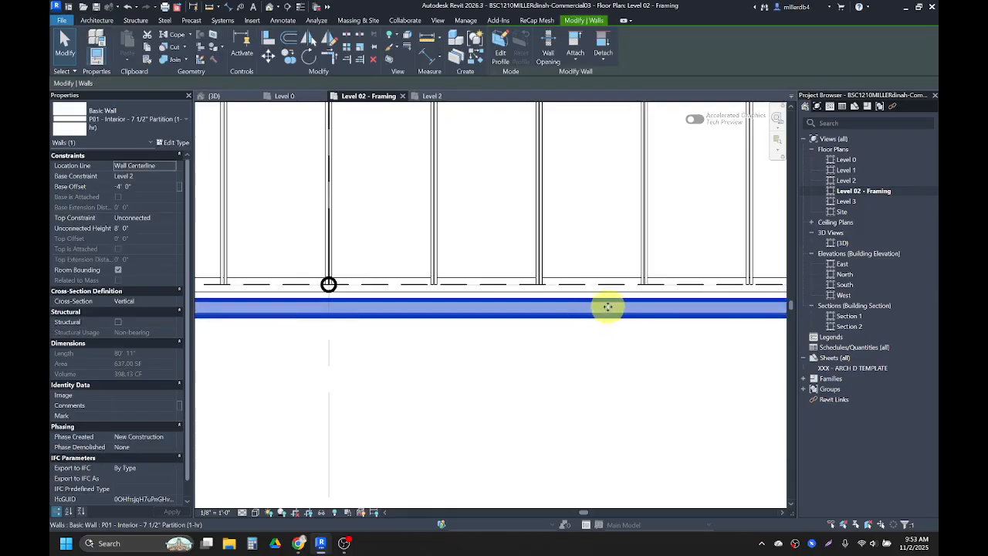
{"action": "right_click", "coordinate": [608, 312]}
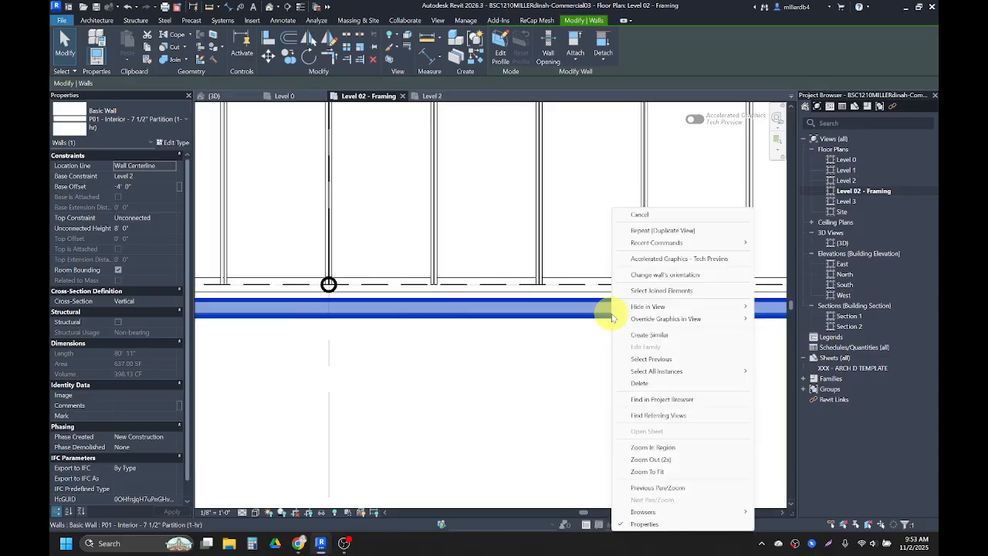
{"action": "mouse_move", "coordinate": [639, 312]}
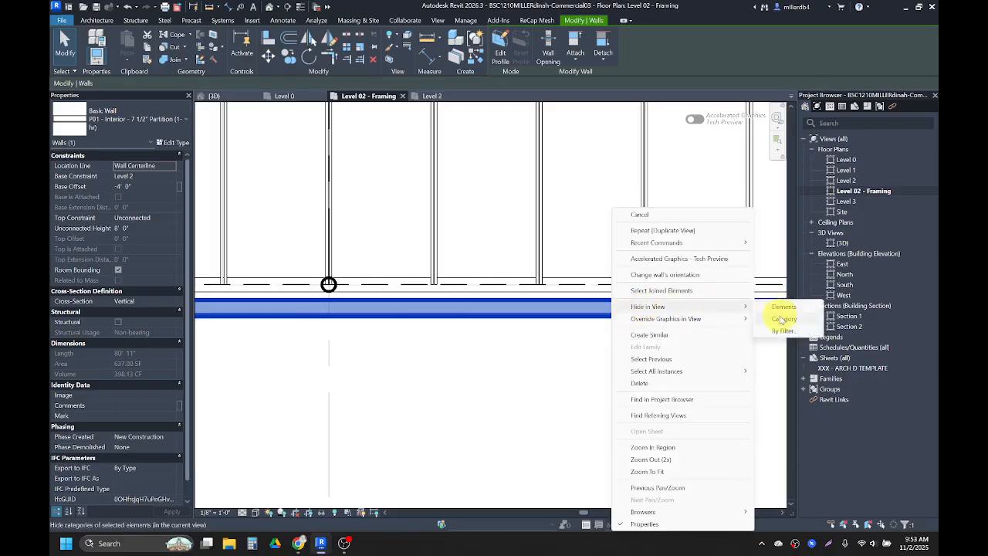
{"action": "left_click", "coordinate": [783, 319]}
Hide the 2' x 4' ACT System ceiling element in the framing plan.
{"action": "scroll", "coordinate": [579, 313], "scroll_direction": "down", "scroll_amount": 3}
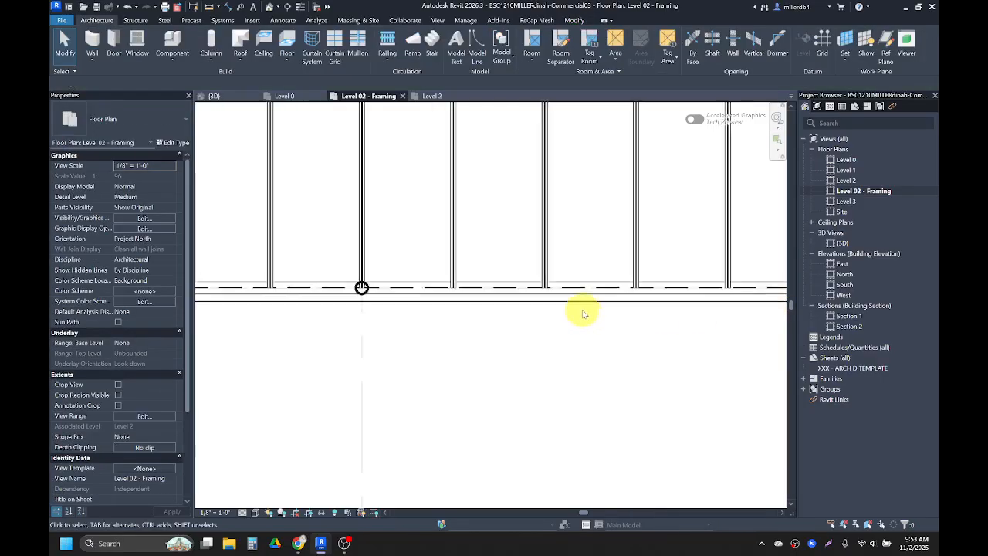
{"action": "scroll", "coordinate": [579, 313], "scroll_direction": "down", "scroll_amount": 2}
{"action": "left_click", "coordinate": [542, 313]}
{"action": "key", "text": "Escape"}
{"action": "scroll", "coordinate": [538, 313], "scroll_direction": "up", "scroll_amount": 2}
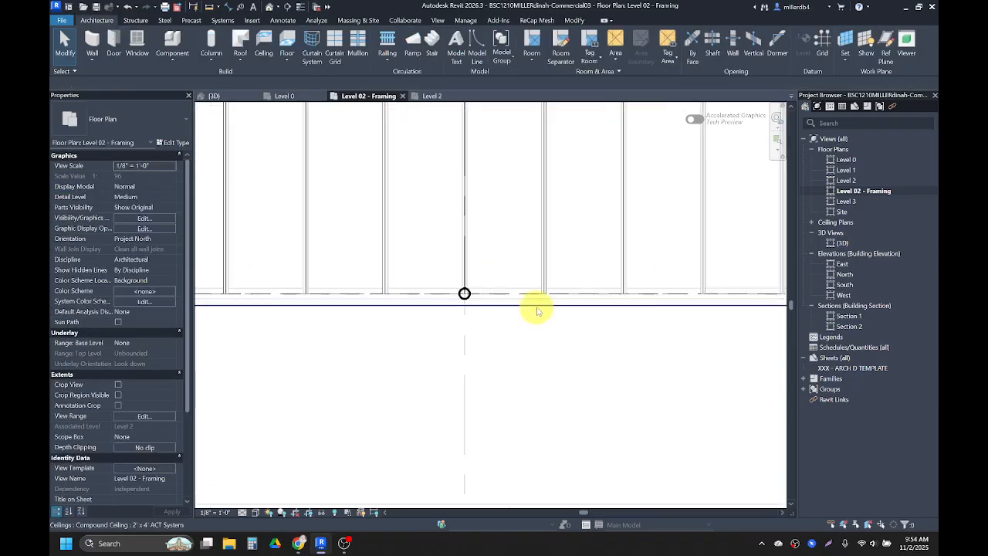
{"action": "left_click", "coordinate": [540, 309]}
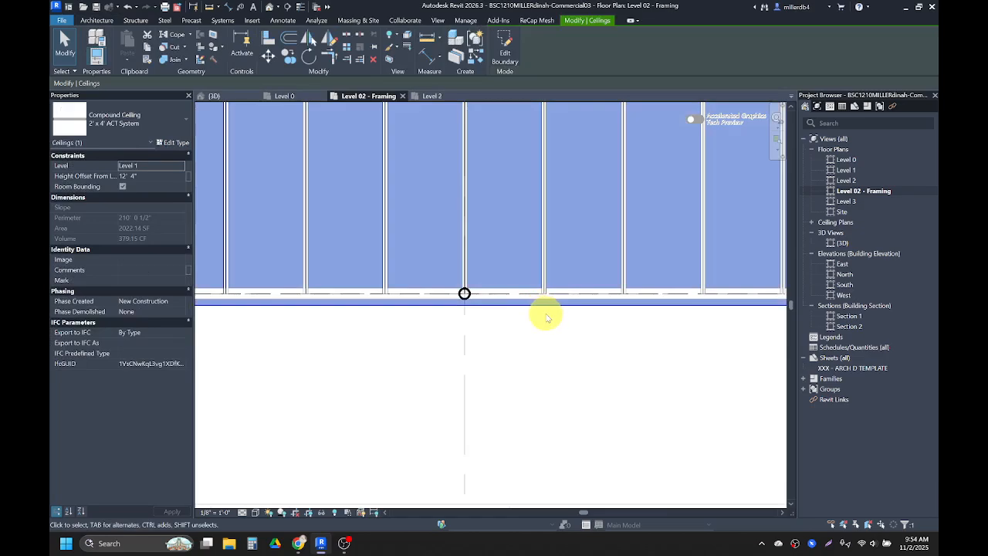
{"action": "right_click", "coordinate": [544, 316]}
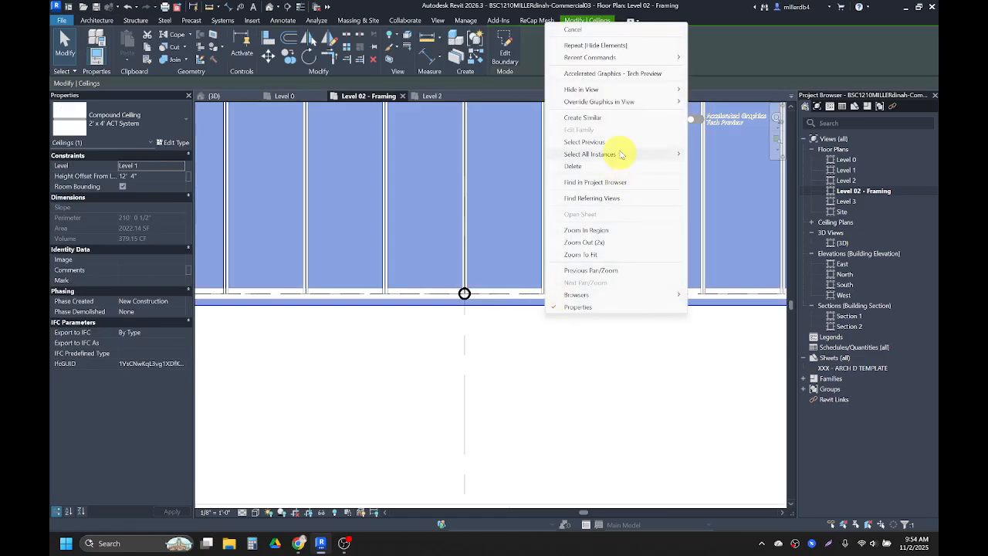
{"action": "mouse_move", "coordinate": [617, 91]}
{"action": "left_click", "coordinate": [717, 90]}
Hide the interior partition wall element beside the stairwell in the framing plan.
{"action": "scroll", "coordinate": [652, 199], "scroll_direction": "down", "scroll_amount": 3}
{"action": "middle_click_drag", "start_coordinate": [640, 230], "coordinate": [659, 449]}
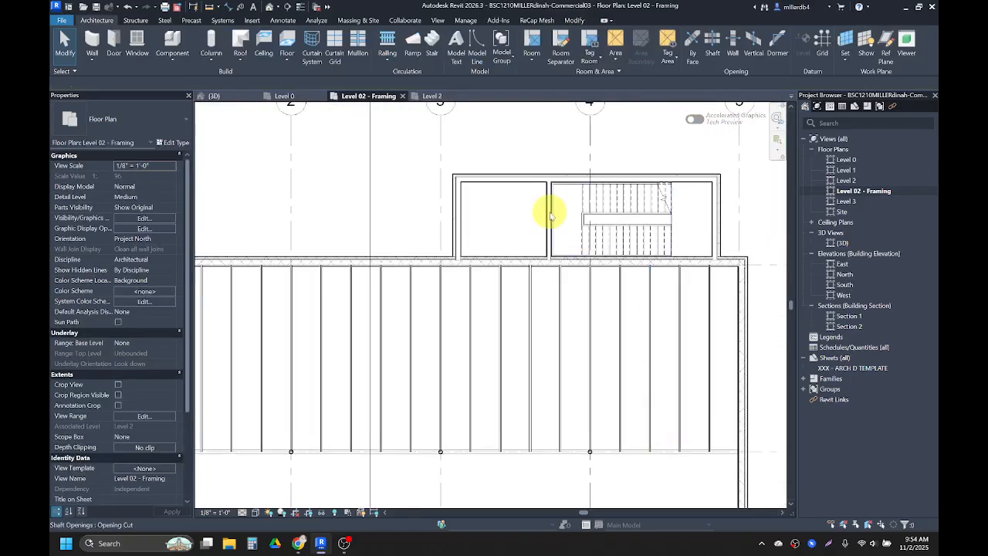
{"action": "scroll", "coordinate": [548, 214], "scroll_direction": "up", "scroll_amount": 3}
{"action": "left_click", "coordinate": [542, 208]}
{"action": "right_click", "coordinate": [540, 208]}
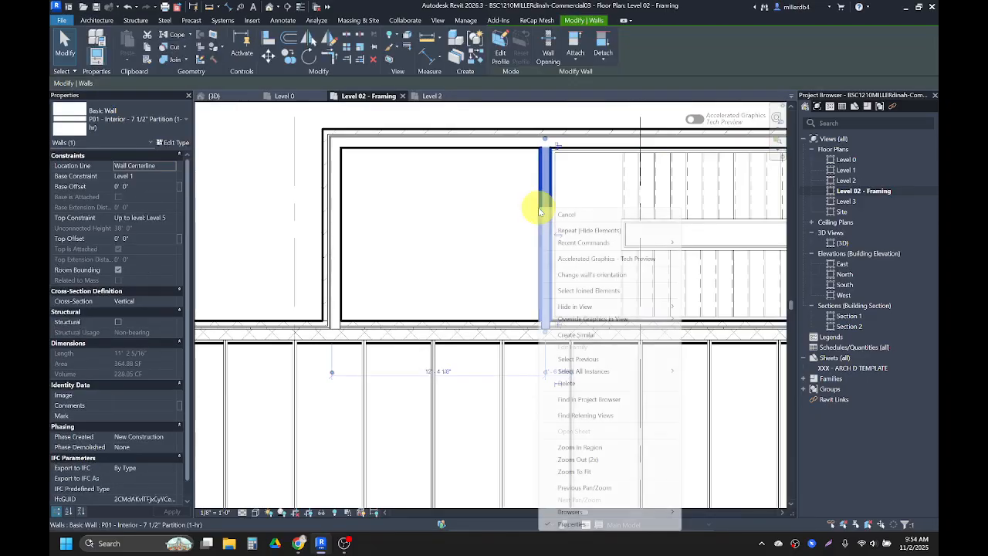
{"action": "mouse_move", "coordinate": [579, 305]}
{"action": "left_click", "coordinate": [695, 306]}
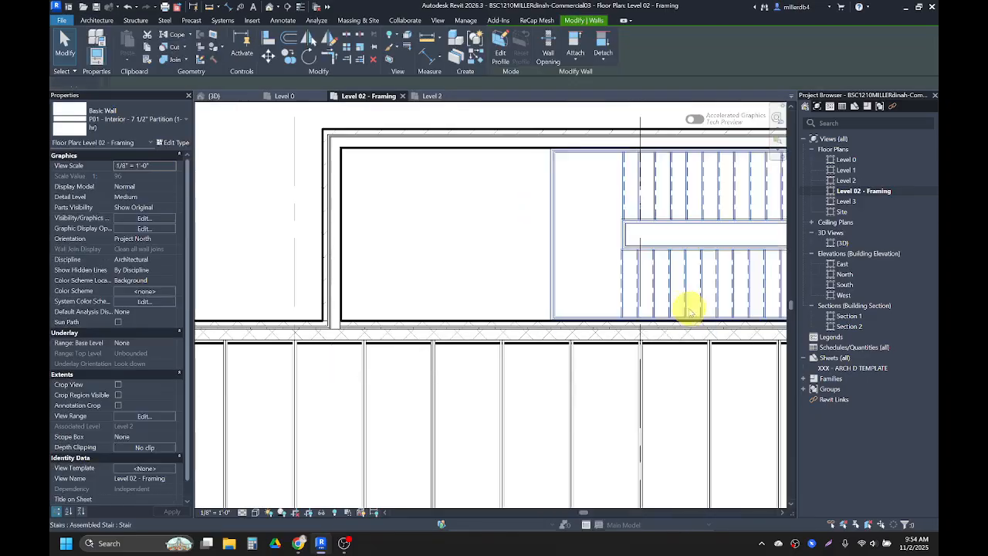
Select the rectangular handrail on the stair and hide the railings category in the framing plan.
{"action": "left_click", "coordinate": [634, 270]}
{"action": "key", "text": "Escape"}
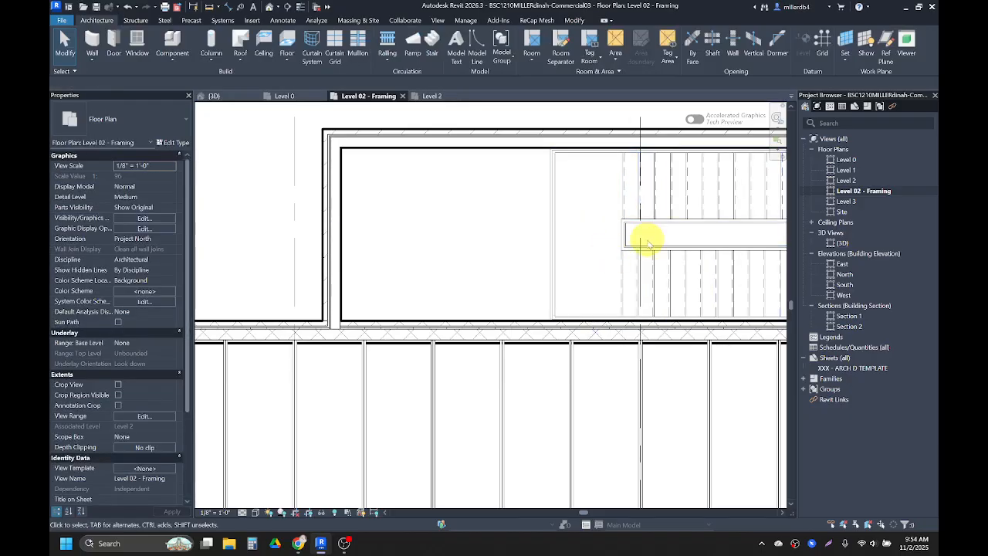
{"action": "left_click", "coordinate": [625, 228]}
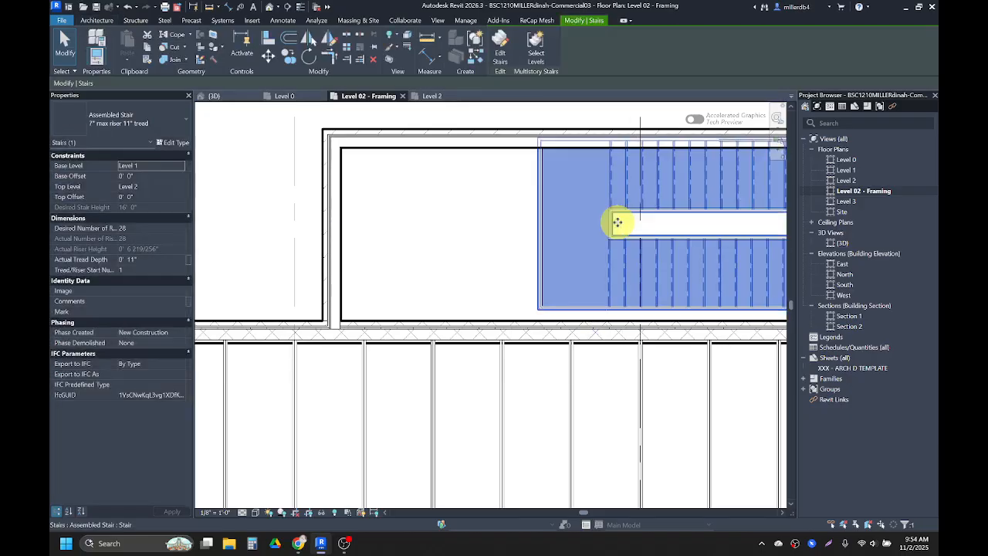
{"action": "key", "text": "Escape"}
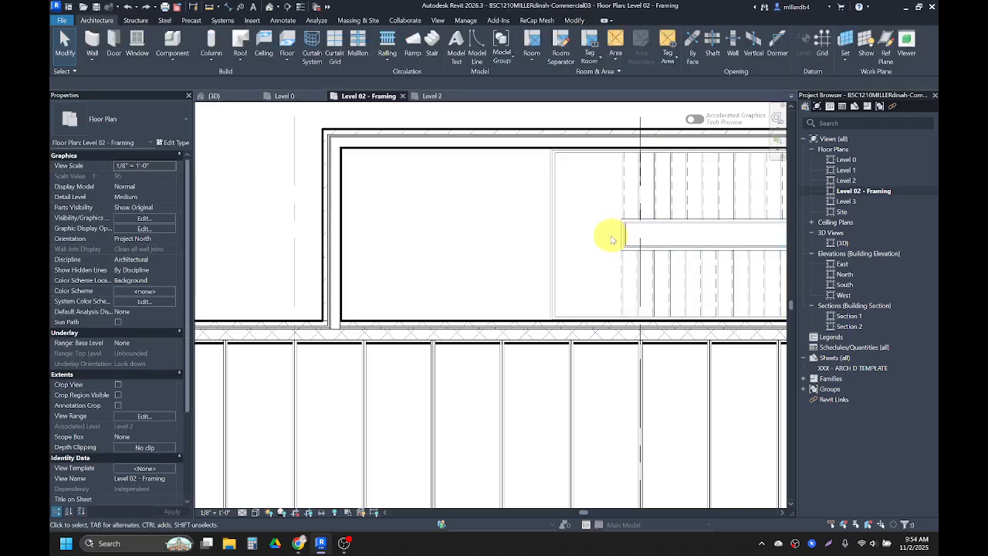
{"action": "left_click", "coordinate": [625, 243]}
{"action": "right_click", "coordinate": [624, 231]}
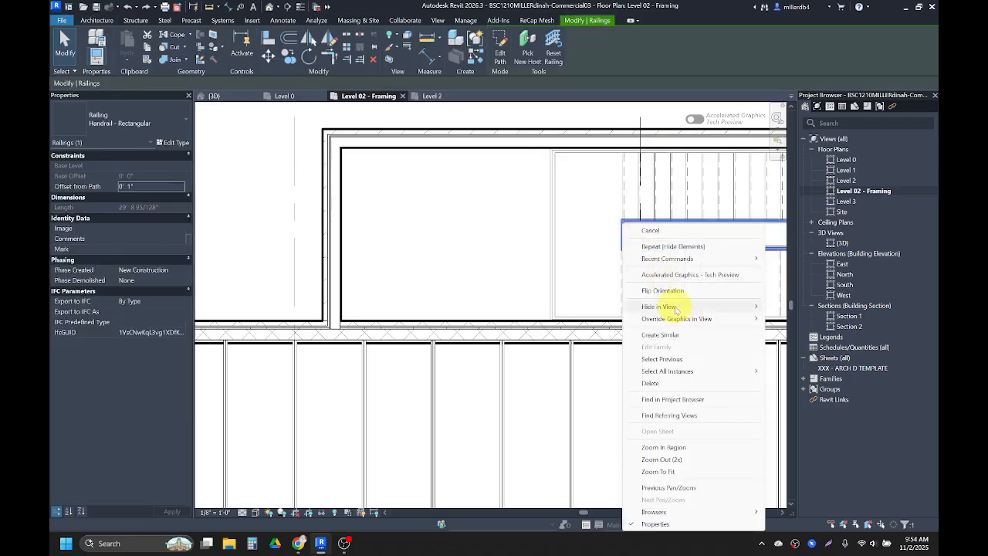
{"action": "left_click", "coordinate": [776, 320]}
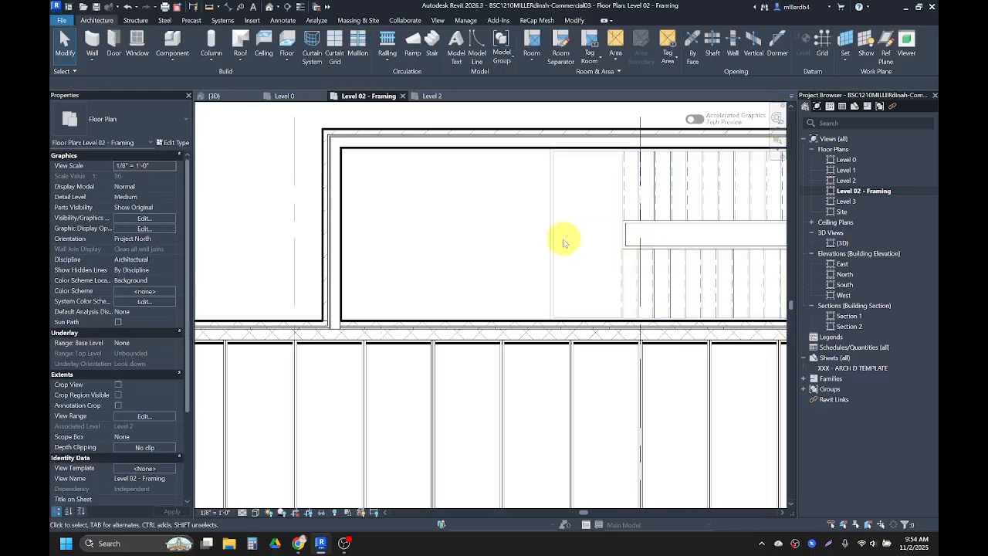
Select the stairwell's shaft opening and hide the shaft openings category in the framing plan.
{"action": "left_click", "coordinate": [553, 238]}
{"action": "right_click", "coordinate": [564, 245]}
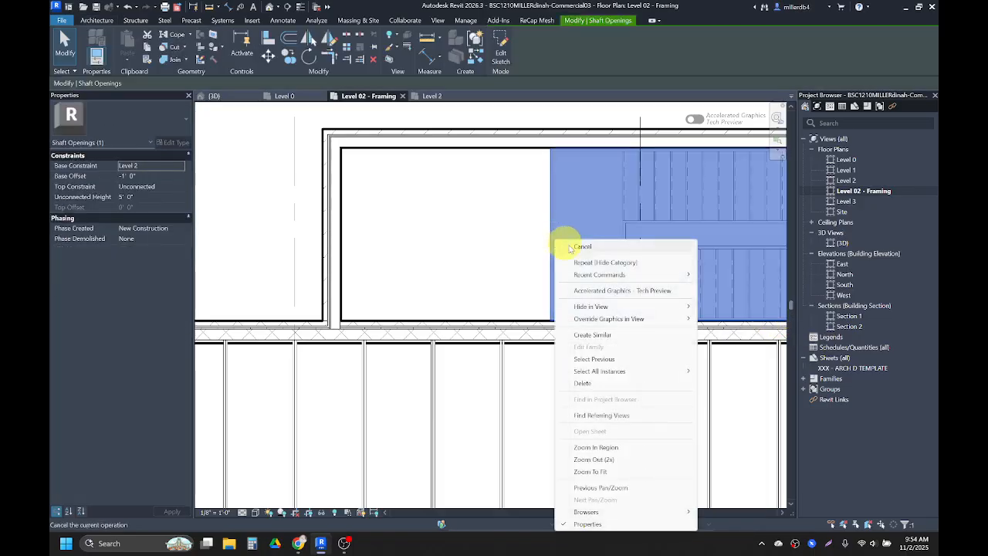
{"action": "mouse_move", "coordinate": [680, 309]}
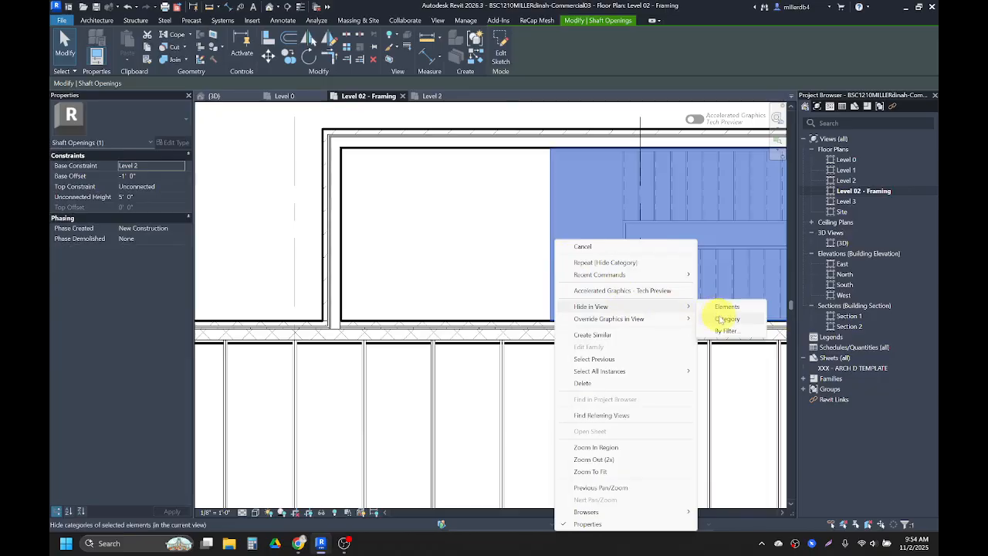
{"action": "left_click", "coordinate": [720, 318]}
Select the assembled stair and hide the stairs category in the framing plan.
{"action": "scroll", "coordinate": [626, 271], "scroll_direction": "down", "scroll_amount": 3}
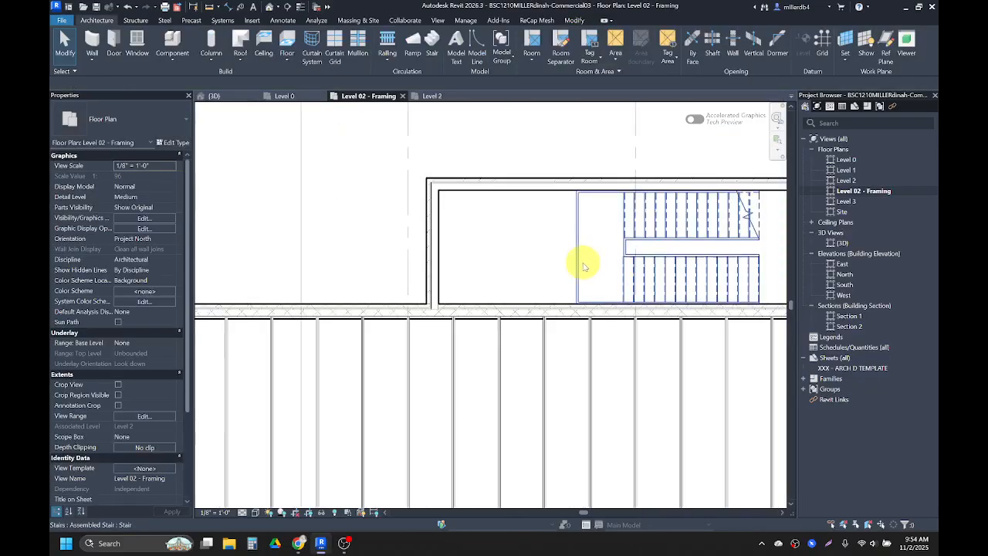
{"action": "left_click", "coordinate": [586, 266]}
{"action": "right_click", "coordinate": [581, 261]}
{"action": "mouse_move", "coordinate": [664, 307]}
{"action": "left_click", "coordinate": [725, 318]}
Select the awning outside the grid C wall and hide the generic models category in the framing plan.
{"action": "scroll", "coordinate": [672, 276], "scroll_direction": "down", "scroll_amount": 3}
{"action": "scroll", "coordinate": [664, 327], "scroll_direction": "up", "scroll_amount": 1}
{"action": "middle_click_drag", "start_coordinate": [664, 326], "coordinate": [615, 259]}
{"action": "scroll", "coordinate": [651, 228], "scroll_direction": "down", "scroll_amount": 2}
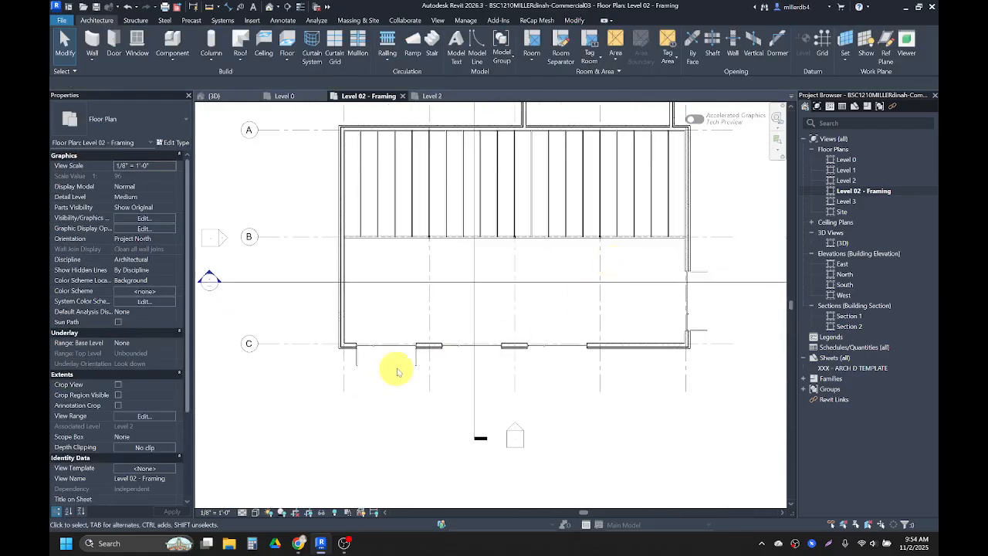
{"action": "scroll", "coordinate": [417, 361], "scroll_direction": "up", "scroll_amount": 1}
{"action": "left_click", "coordinate": [412, 365]}
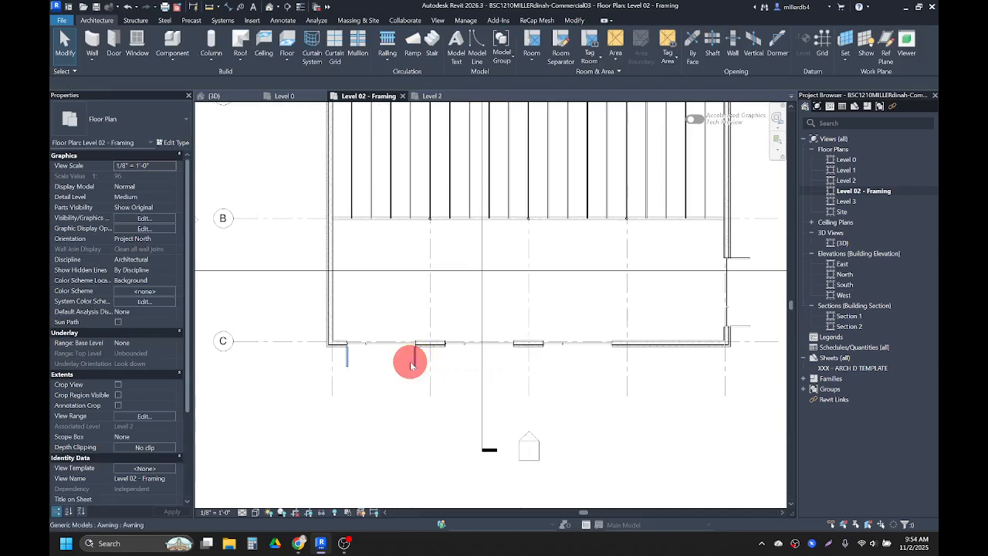
{"action": "right_click", "coordinate": [412, 363]}
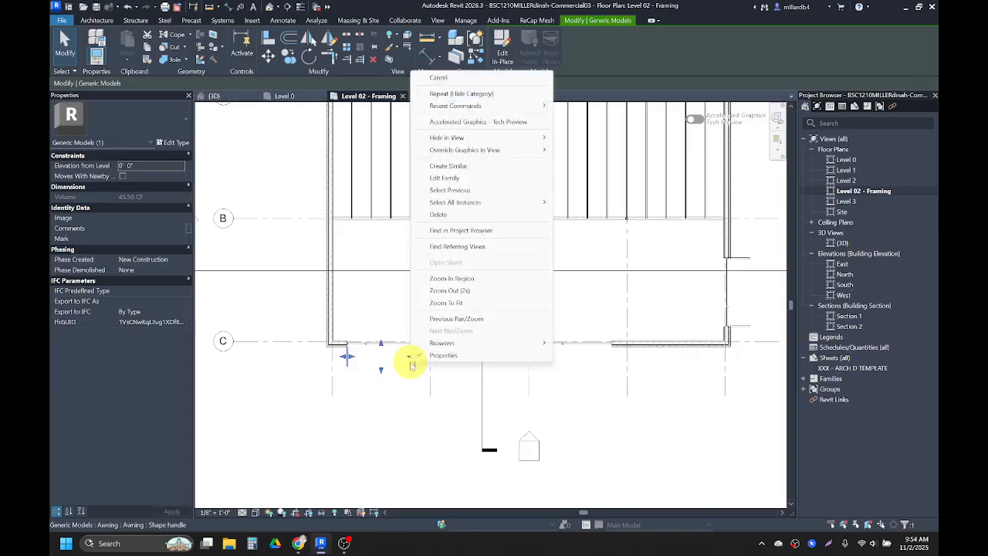
{"action": "mouse_move", "coordinate": [491, 141]}
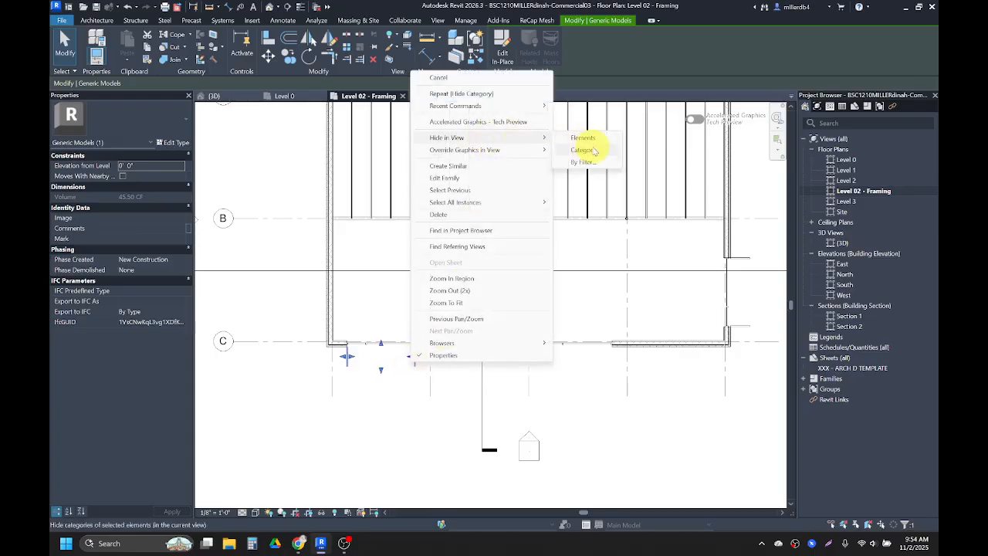
{"action": "left_click", "coordinate": [594, 150]}
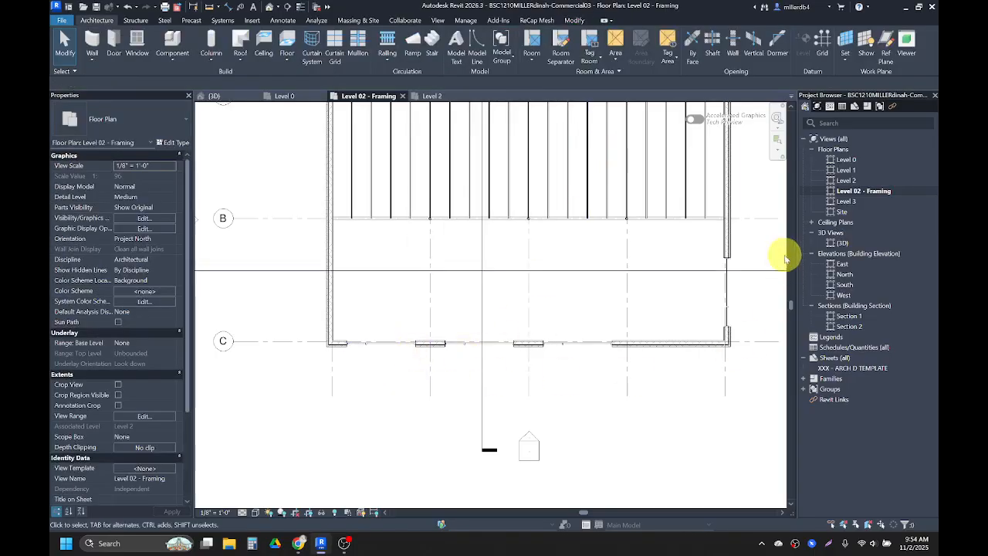
Reveal the hidden elements to review them, check the unhide options on the awning, and leave the reveal mode.
{"action": "scroll", "coordinate": [683, 371], "scroll_direction": "down", "scroll_amount": 2}
{"action": "scroll", "coordinate": [683, 370], "scroll_direction": "down", "scroll_amount": 1}
{"action": "middle_click_drag", "start_coordinate": [686, 368], "coordinate": [652, 361]}
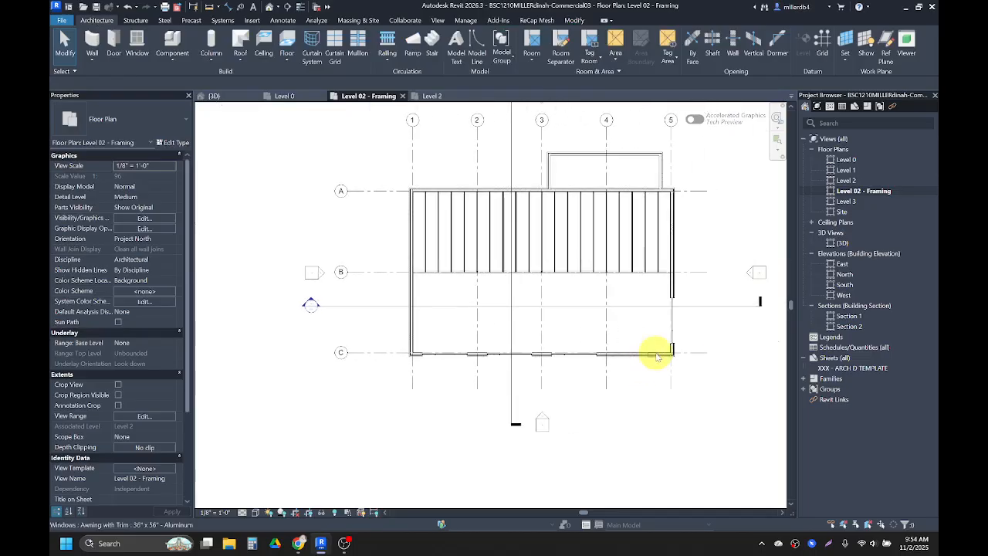
{"action": "left_click", "coordinate": [336, 514]}
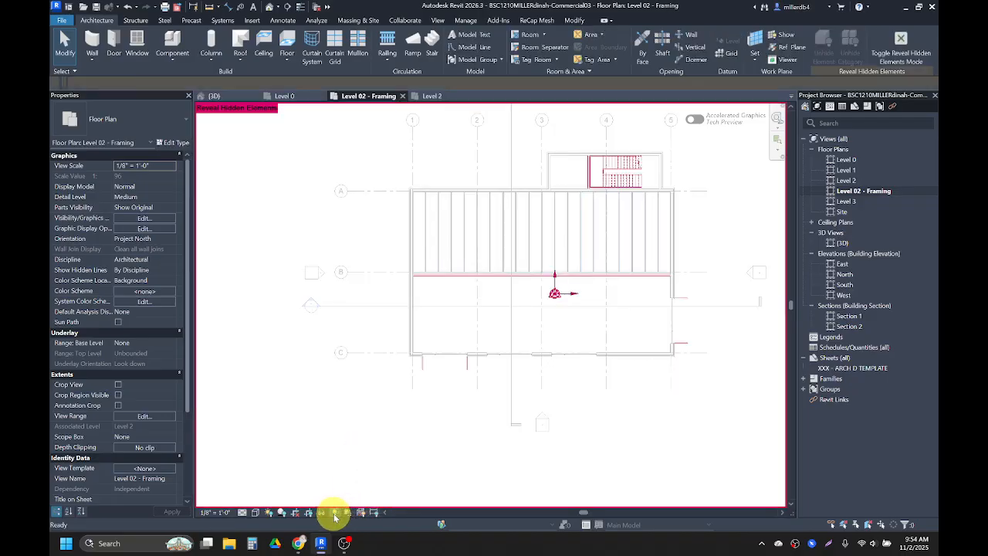
{"action": "left_click", "coordinate": [335, 514]}
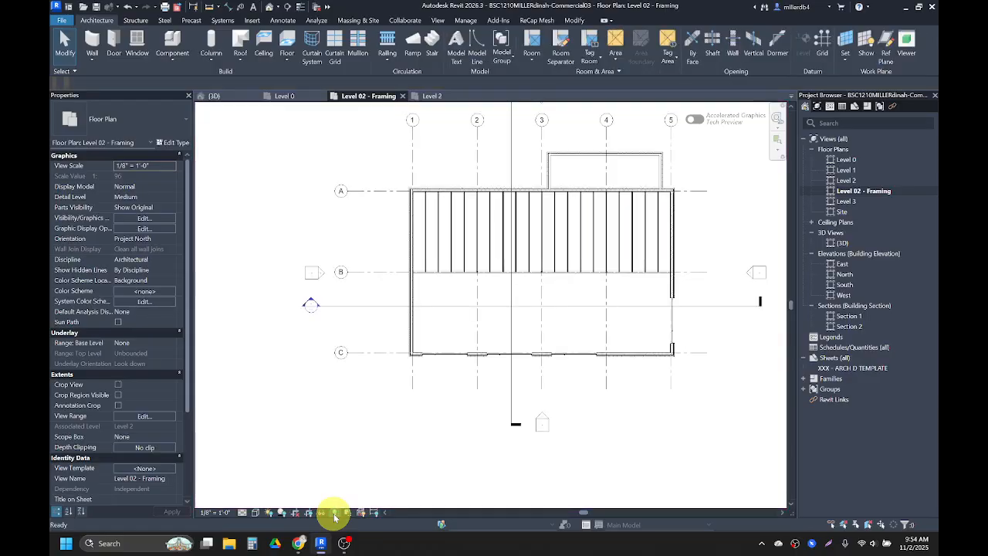
{"action": "left_click", "coordinate": [335, 514]}
{"action": "left_click", "coordinate": [421, 360]}
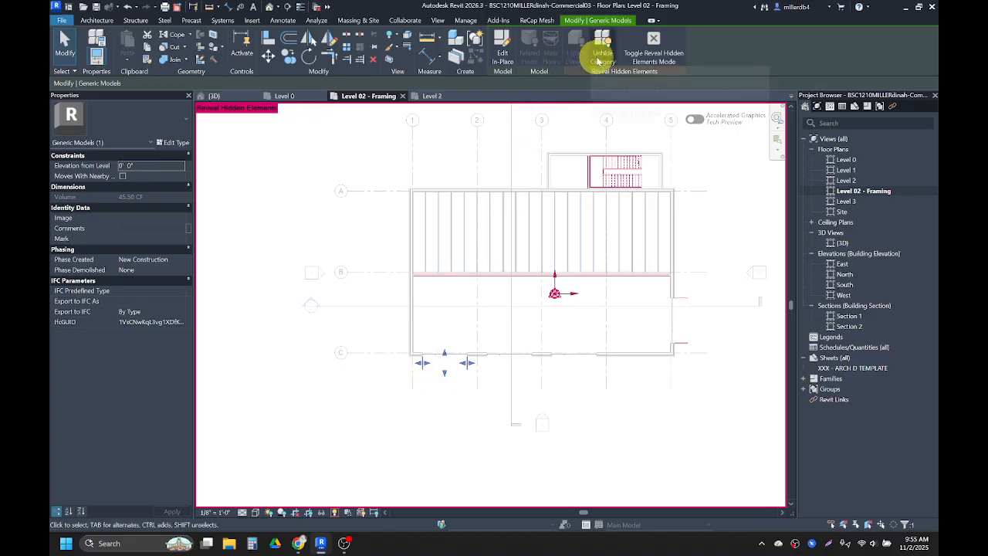
{"action": "left_click", "coordinate": [335, 514]}
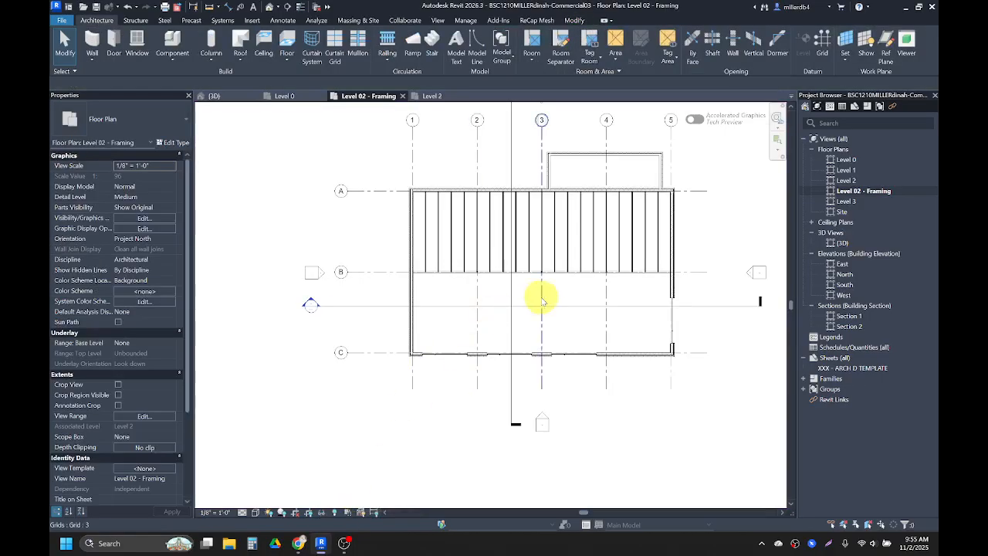
Place a continuous aligned dimension string across grids C, B and A, between the grid bubbles and the building.
{"action": "scroll", "coordinate": [541, 301], "scroll_direction": "up", "scroll_amount": 1}
{"action": "middle_click_drag", "start_coordinate": [563, 306], "coordinate": [526, 358]}
{"action": "scroll", "coordinate": [547, 319], "scroll_direction": "up", "scroll_amount": 1}
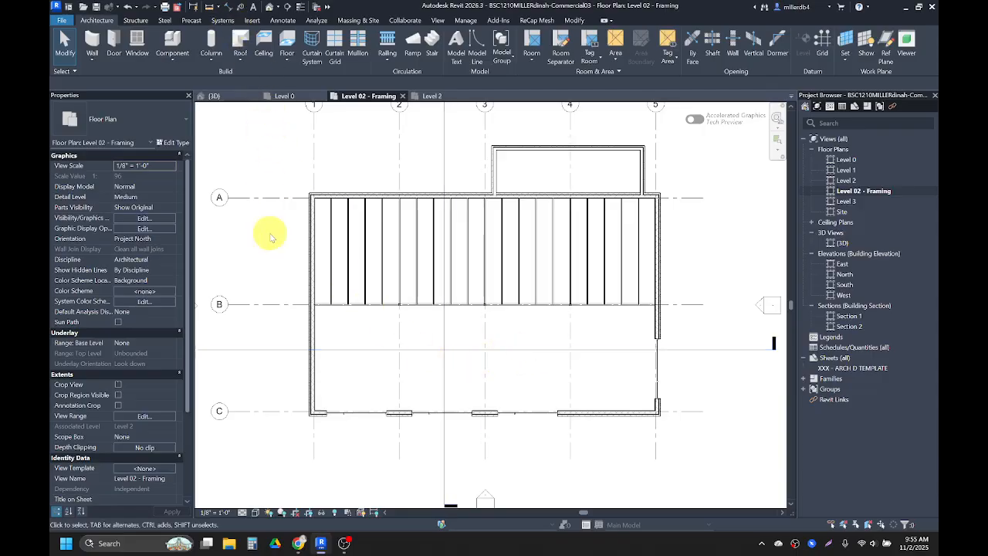
{"action": "key", "text": "d"}
{"action": "key", "text": "i"}
{"action": "middle_click_drag", "start_coordinate": [287, 316], "coordinate": [363, 321]}
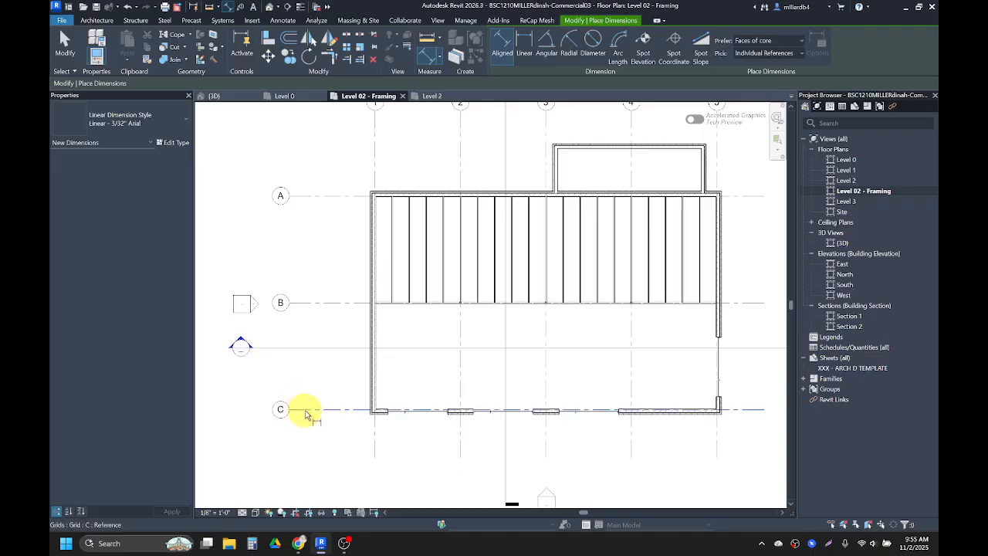
{"action": "left_click", "coordinate": [305, 413]}
{"action": "left_click", "coordinate": [319, 304]}
{"action": "left_click", "coordinate": [322, 199]}
{"action": "left_click", "coordinate": [309, 171]}
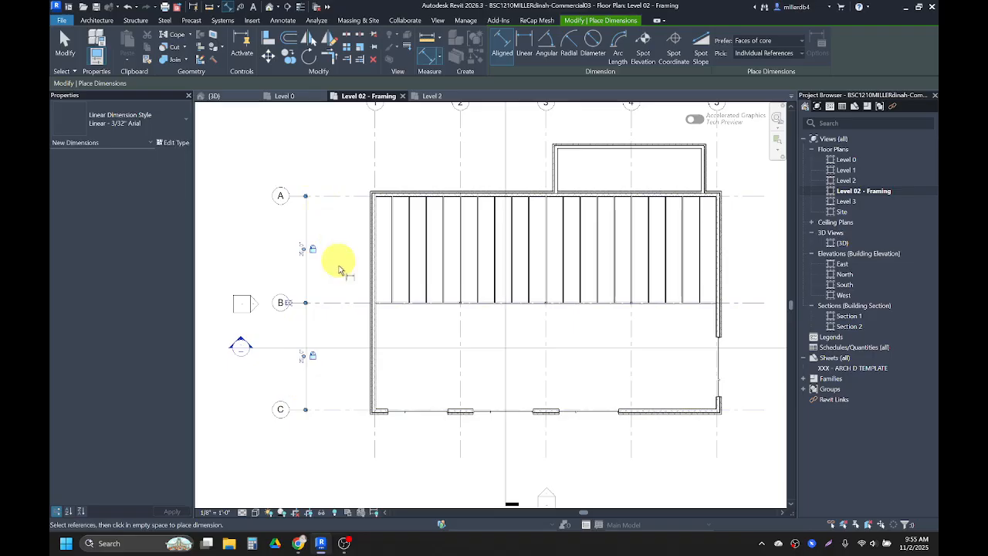
Add an overall aligned dimension from grid C to grid A, between the grid bubbles and the existing dimension string.
{"action": "left_click", "coordinate": [325, 410]}
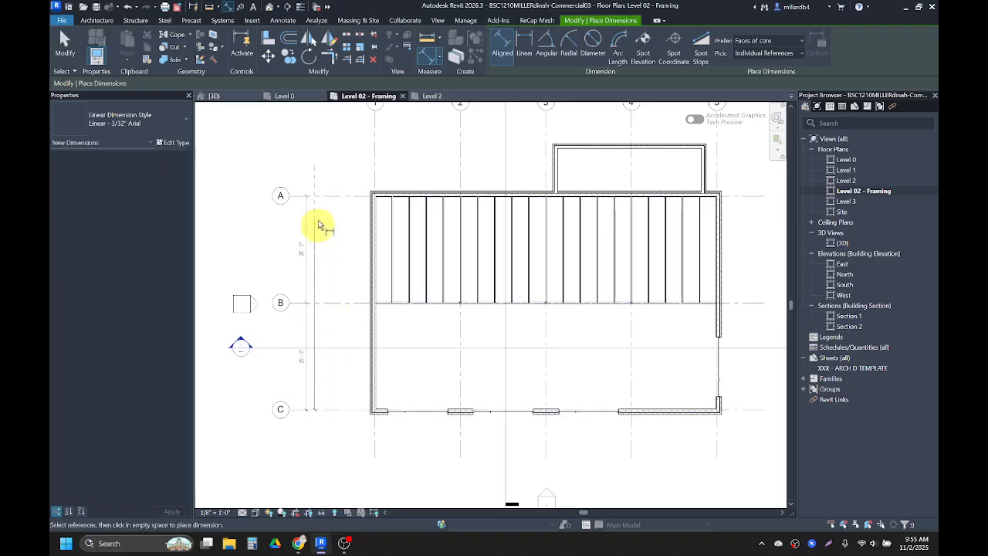
{"action": "left_click", "coordinate": [319, 197]}
{"action": "left_click", "coordinate": [294, 180]}
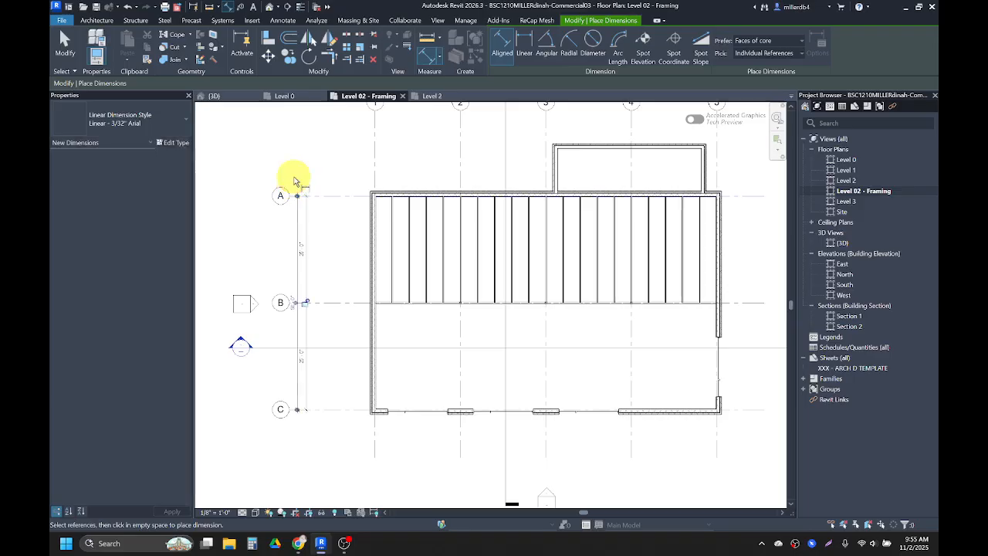
Place a continuous aligned dimension string across grids 1, 2, 3, 4 and 5, between the grid bubbles and the building.
{"action": "middle_click_drag", "start_coordinate": [353, 283], "coordinate": [275, 371]}
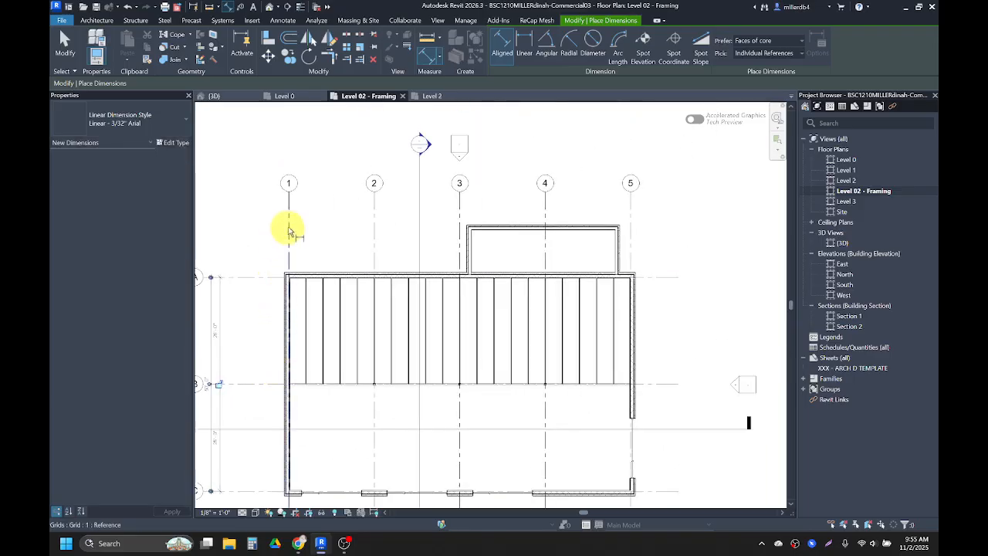
{"action": "left_click", "coordinate": [289, 218]}
{"action": "left_click", "coordinate": [375, 220]}
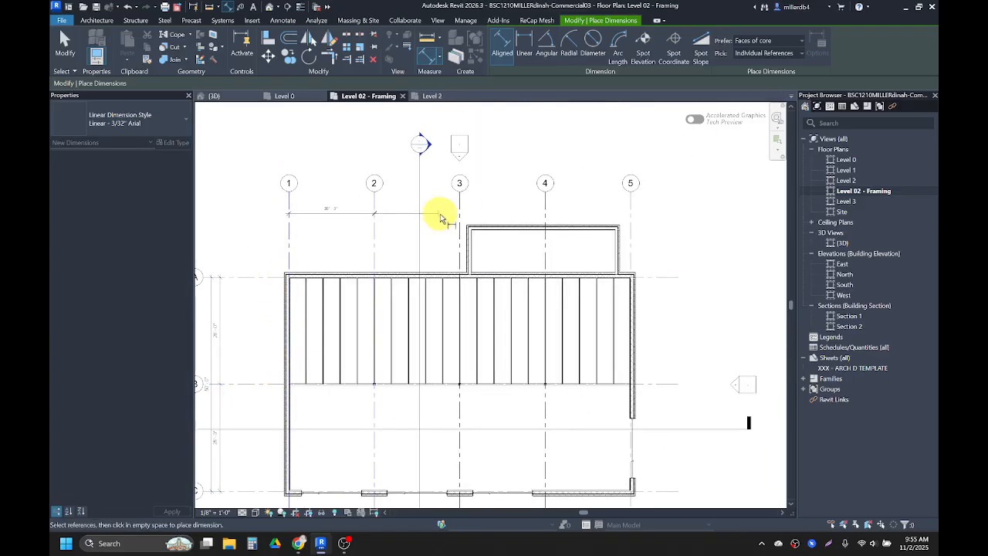
{"action": "left_click", "coordinate": [457, 225]}
{"action": "left_click", "coordinate": [546, 248]}
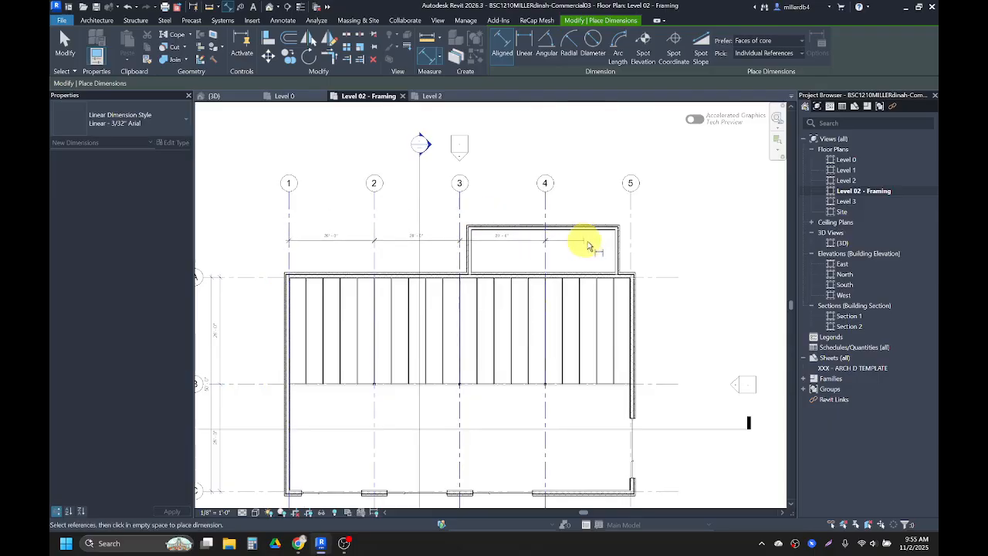
{"action": "left_click", "coordinate": [632, 249]}
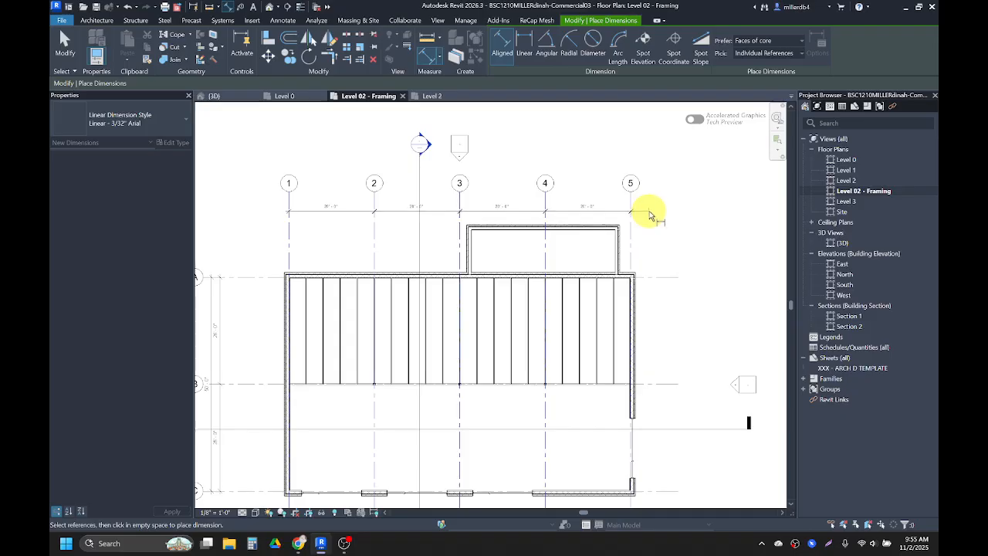
{"action": "left_click", "coordinate": [650, 216]}
Add an overall aligned dimension from grid 1 to grid 5, between the bubbles and the bay dimension string, and finish dimensioning.
{"action": "left_click", "coordinate": [291, 235]}
{"action": "left_click", "coordinate": [631, 237]}
{"action": "left_click", "coordinate": [640, 198]}
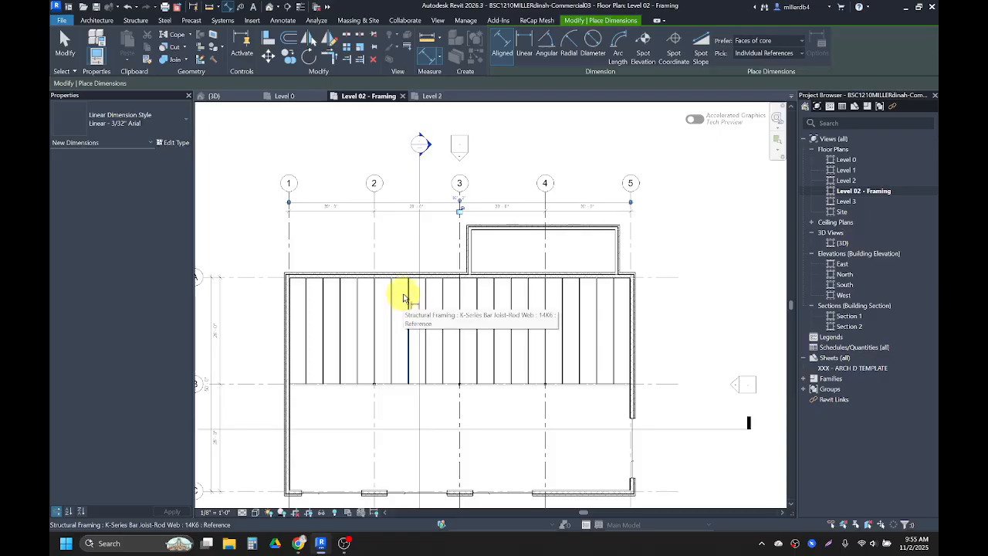
{"action": "middle_click_drag", "start_coordinate": [410, 360], "coordinate": [429, 344]}
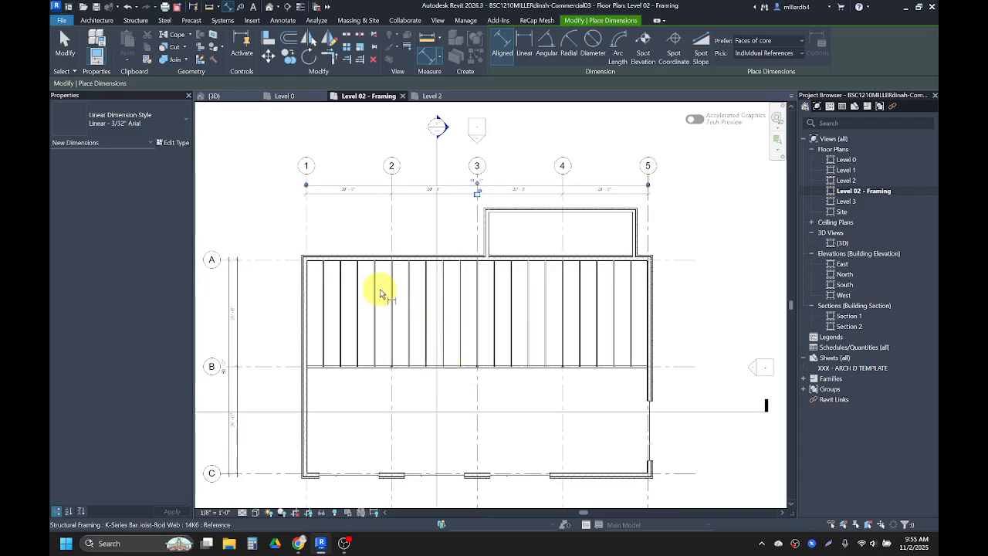
{"action": "key", "text": "Escape"}
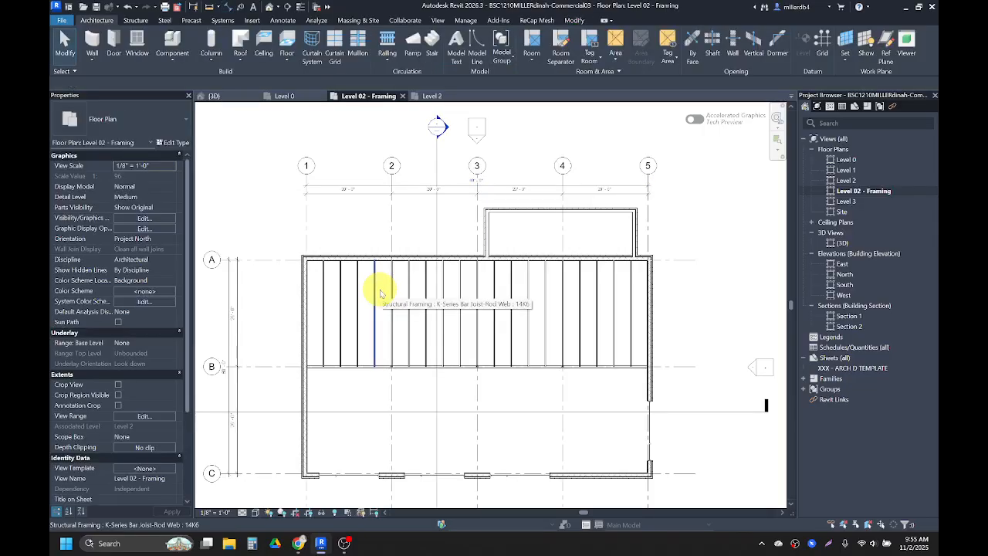
{"action": "key", "text": "t"}
{"action": "key", "text": "g"}
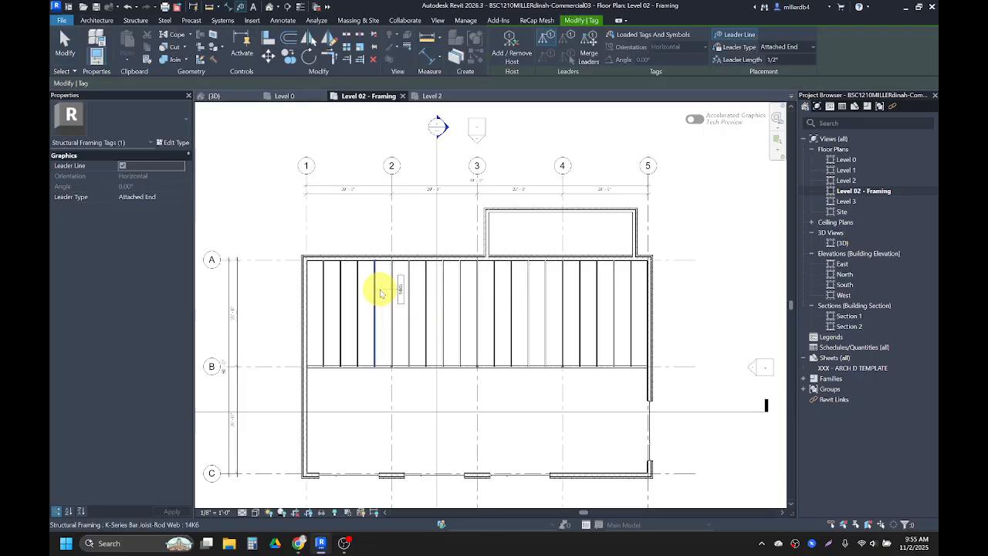
{"action": "key", "text": "Escape"}
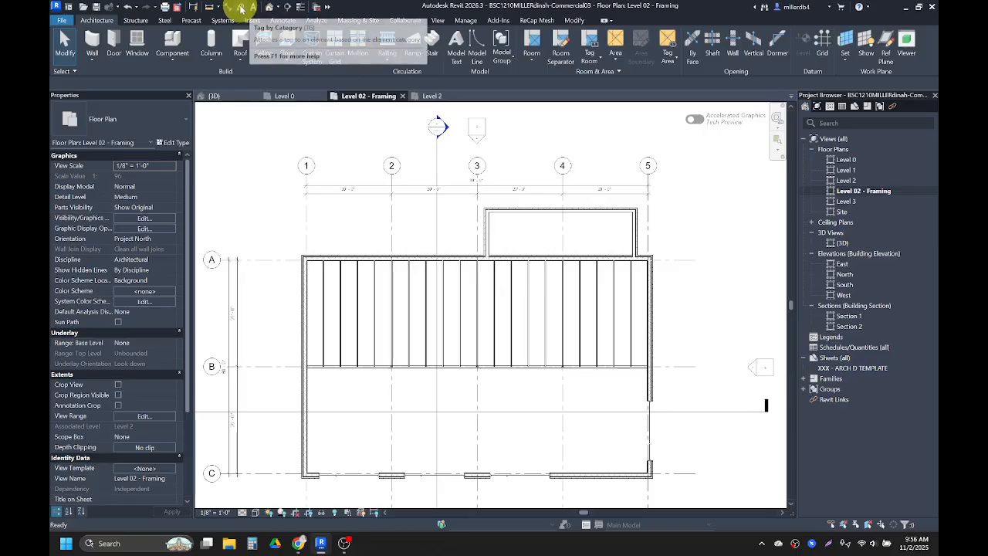
Tag the first 14K6 bar joist past grid 2 by category, with the leader line turned off.
{"action": "left_click", "coordinate": [241, 8]}
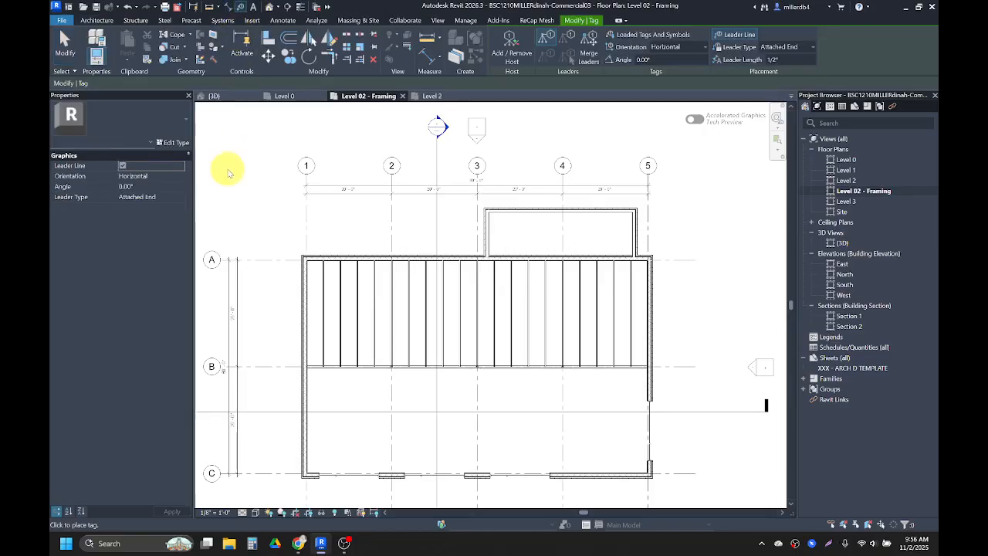
{"action": "scroll", "coordinate": [354, 322], "scroll_direction": "up", "scroll_amount": 4}
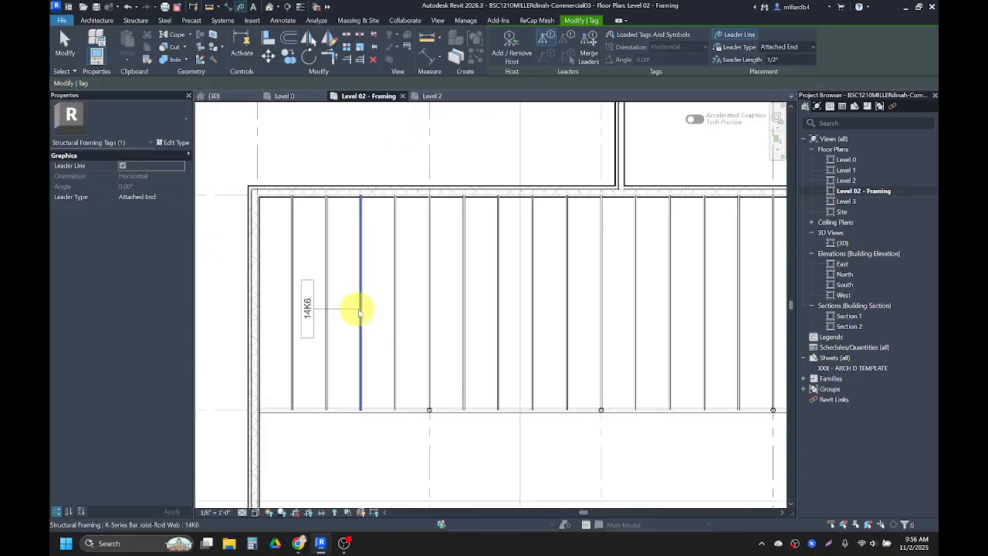
{"action": "left_click", "coordinate": [123, 166]}
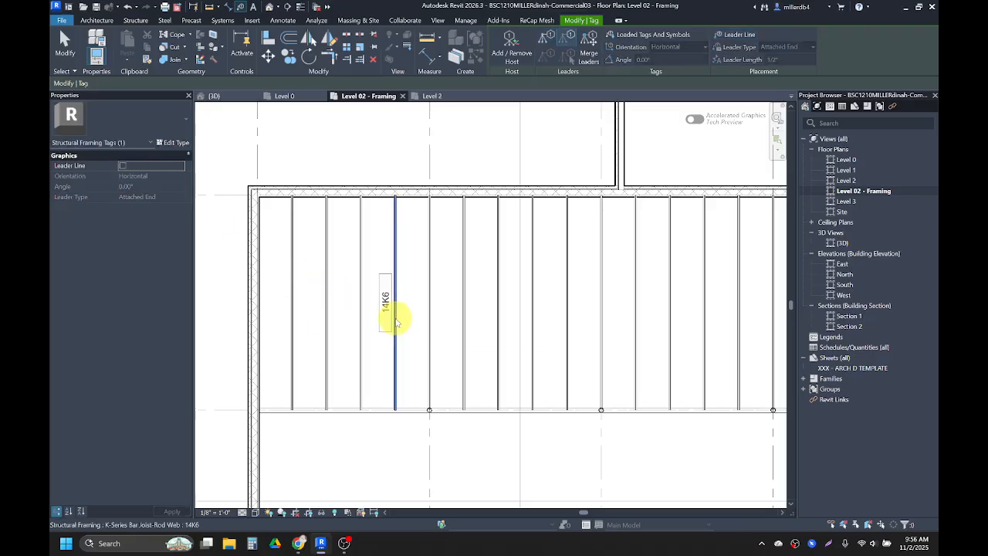
{"action": "left_click", "coordinate": [463, 330]}
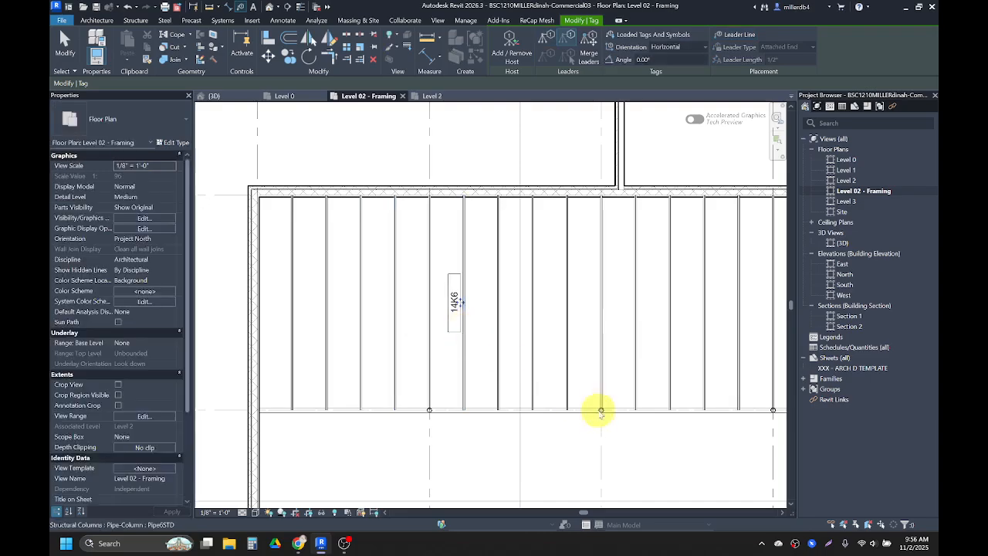
Tag the W12X26 beam on grid B at grid 3 without a leader and move the tag just below the beam.
{"action": "middle_click_drag", "start_coordinate": [600, 409], "coordinate": [551, 337]}
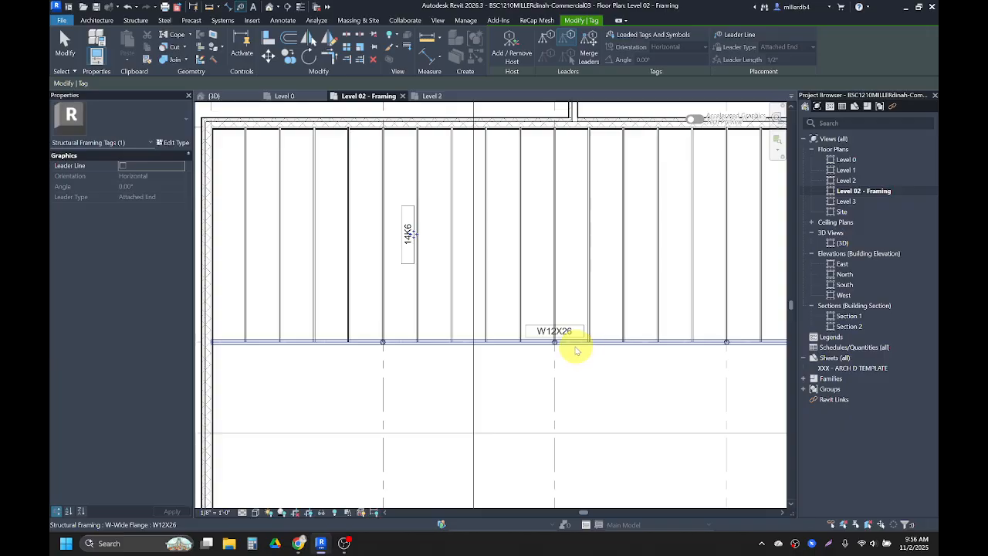
{"action": "left_click", "coordinate": [574, 352]}
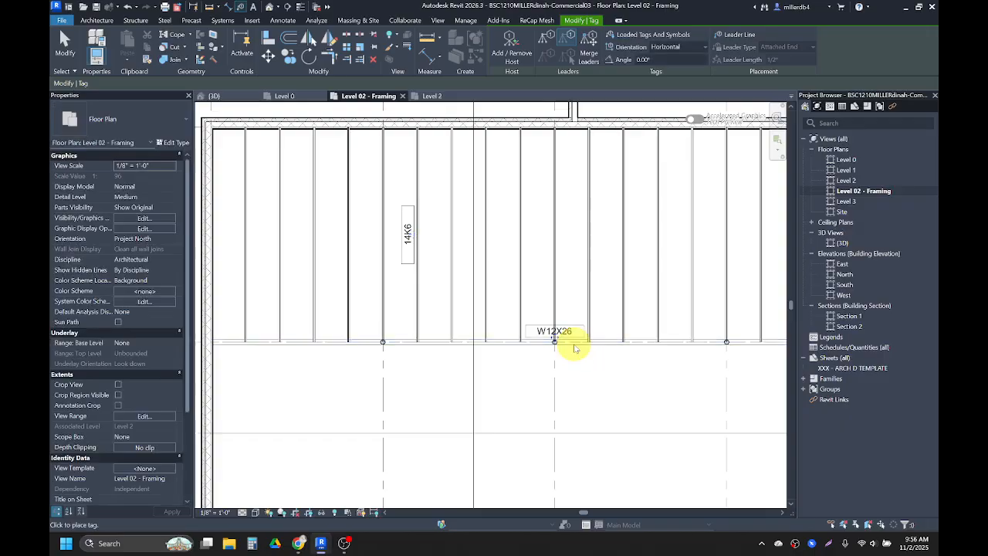
{"action": "scroll", "coordinate": [554, 340], "scroll_direction": "up", "scroll_amount": 3}
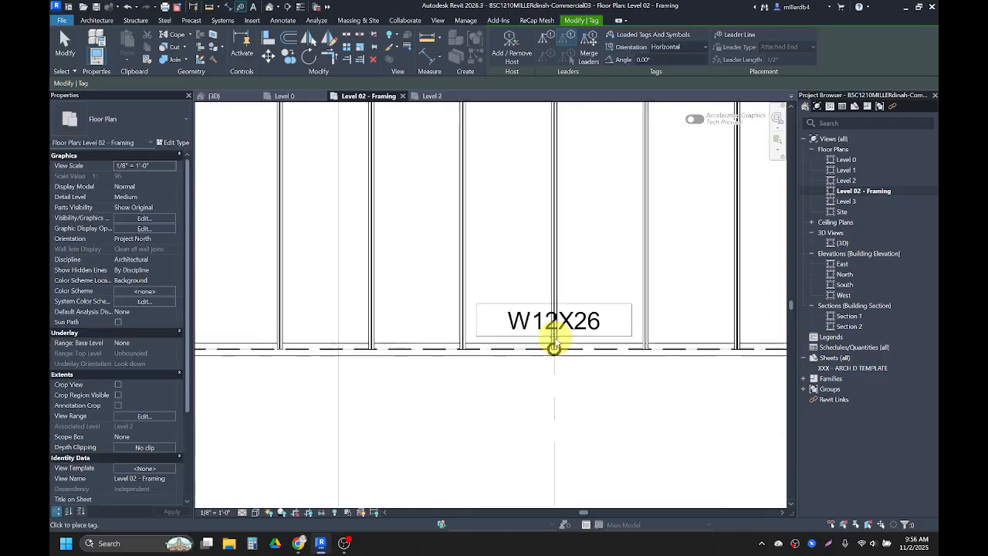
{"action": "left_click_drag", "start_coordinate": [555, 348], "coordinate": [561, 400]}
{"action": "scroll", "coordinate": [563, 401], "scroll_direction": "down", "scroll_amount": 2}
{"action": "scroll", "coordinate": [562, 401], "scroll_direction": "down", "scroll_amount": 3}
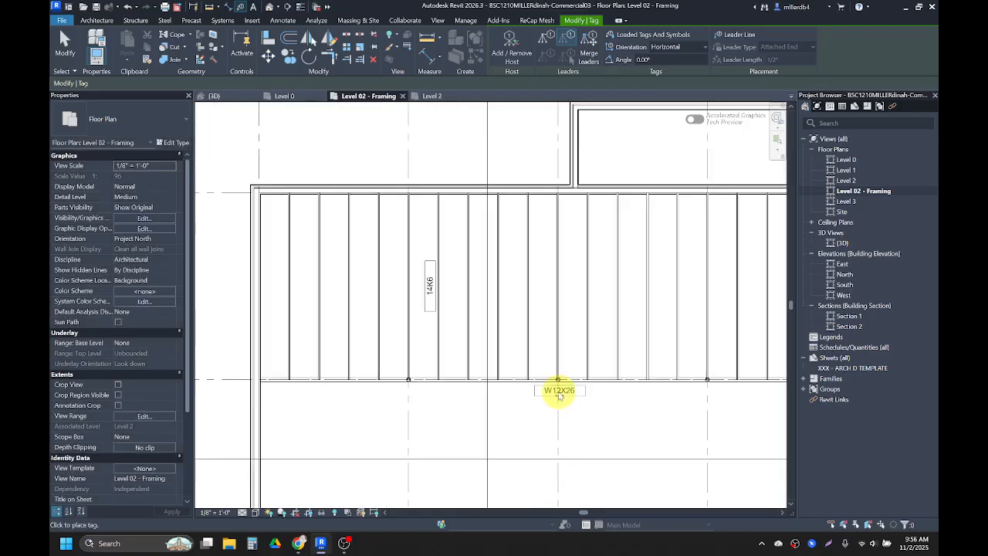
{"action": "middle_click_drag", "start_coordinate": [562, 403], "coordinate": [490, 369]}
{"action": "scroll", "coordinate": [527, 366], "scroll_direction": "down", "scroll_amount": 2}
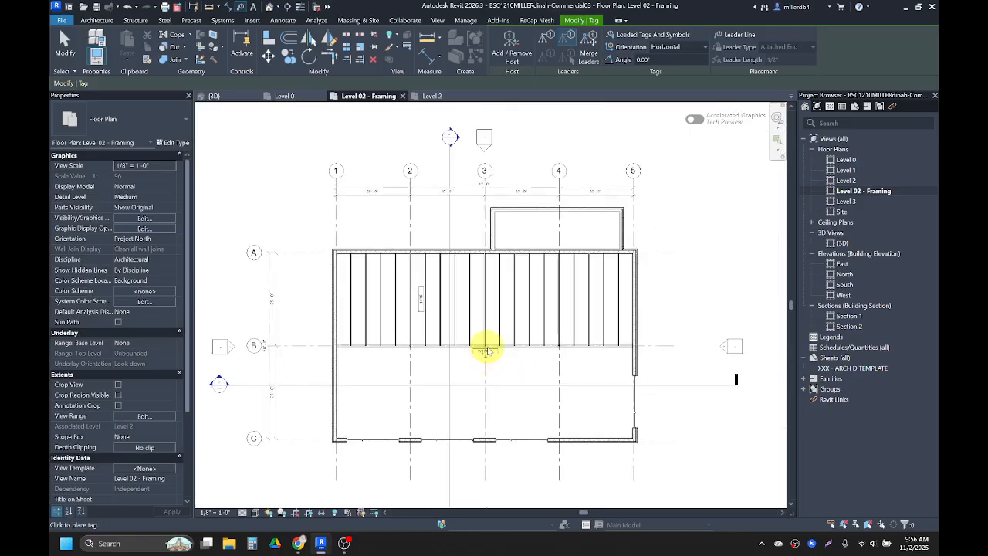
{"action": "key", "text": "Escape"}
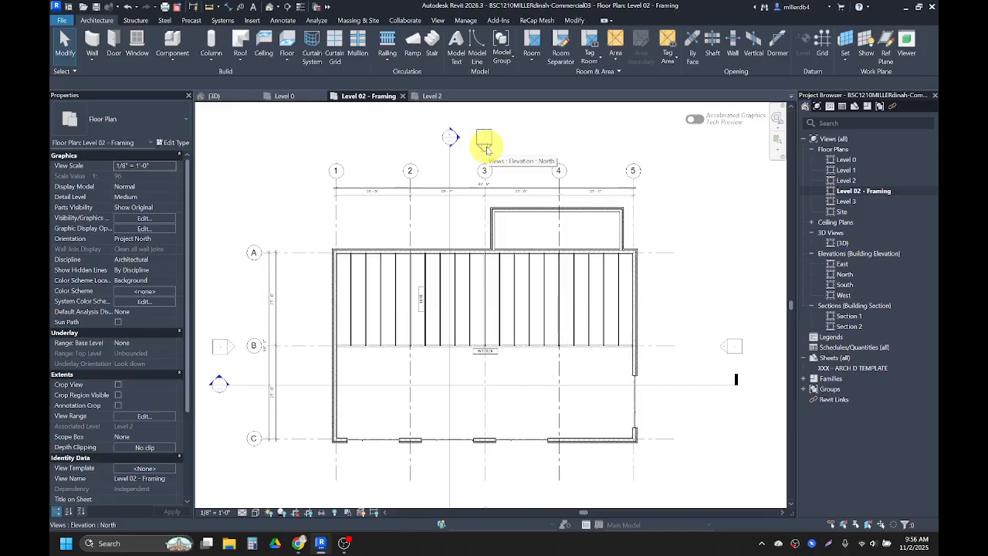
Start a 3/32" Arial text note with a one-segment leader pointing to the projecting room's side wall near grid 5.
{"action": "key", "text": "t"}
{"action": "key", "text": "x"}
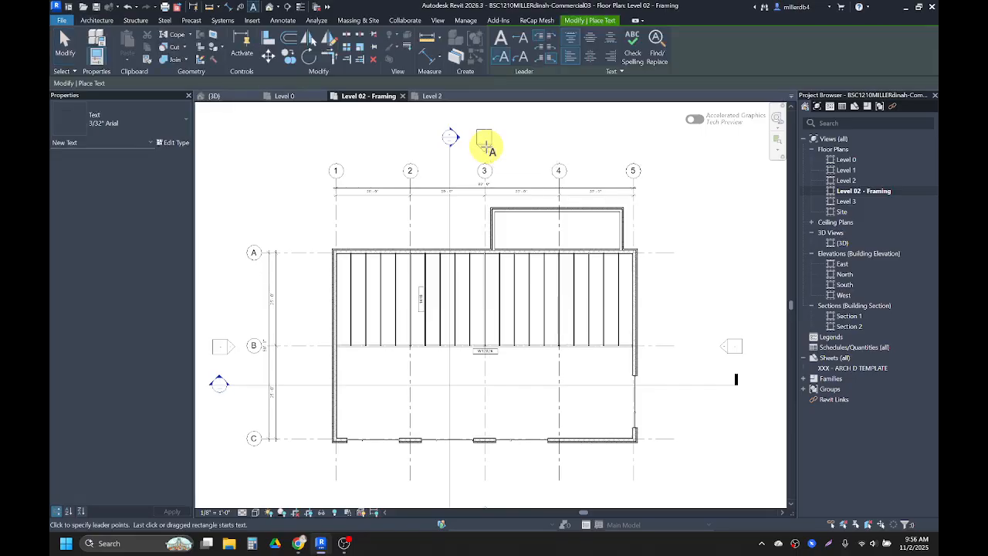
{"action": "scroll", "coordinate": [599, 252], "scroll_direction": "up", "scroll_amount": 5}
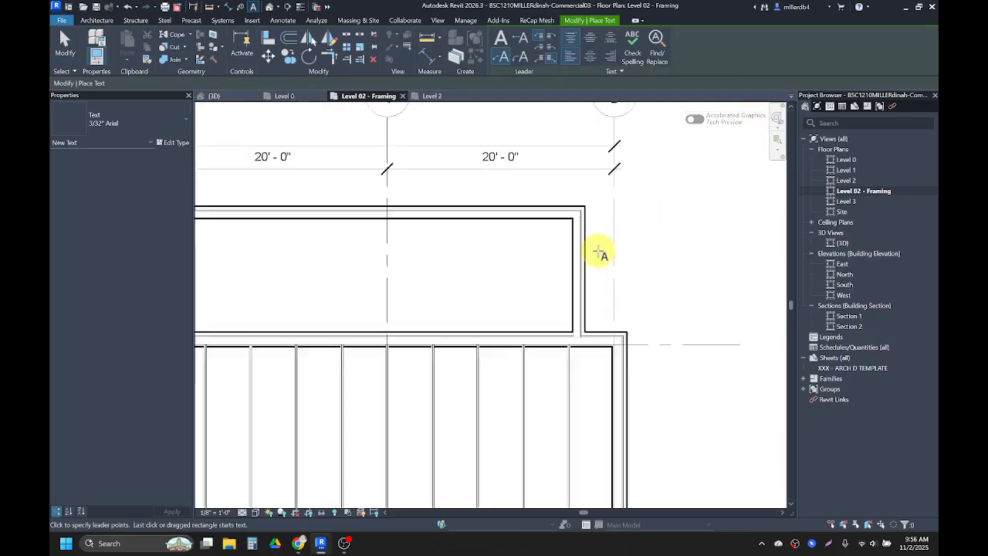
{"action": "left_click", "coordinate": [519, 37]}
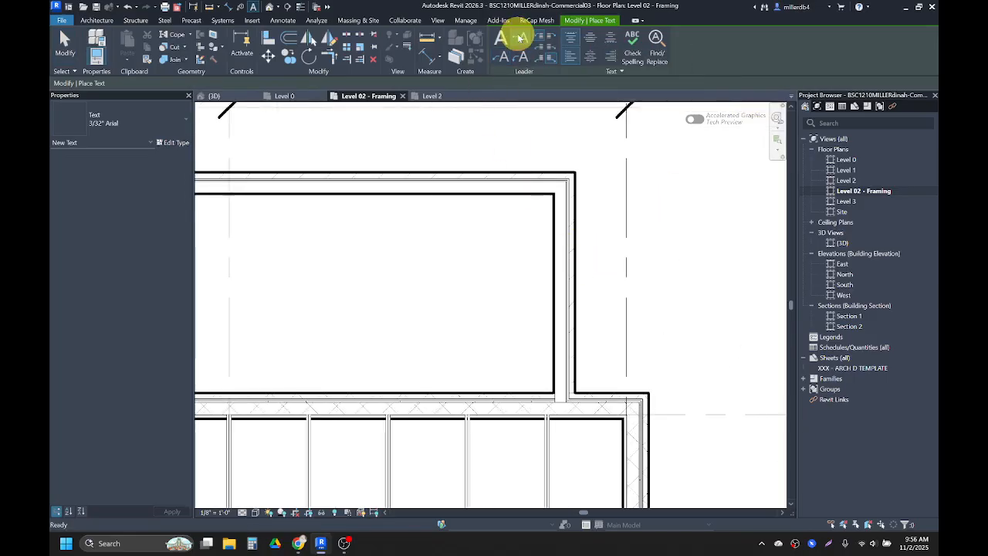
{"action": "left_click", "coordinate": [561, 301]}
{"action": "scroll", "coordinate": [562, 301], "scroll_direction": "down", "scroll_amount": 3}
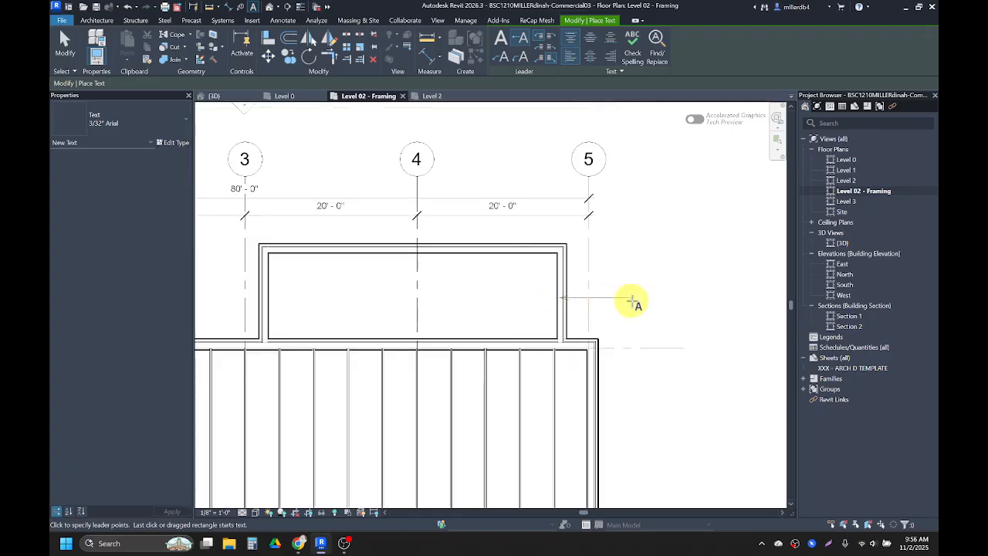
{"action": "left_click", "coordinate": [686, 301]}
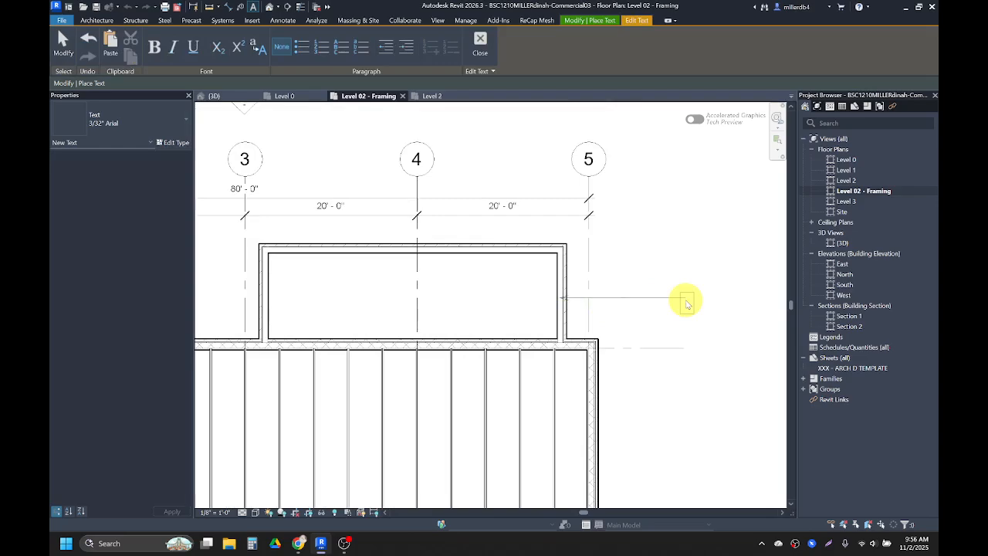
Enter the wall note as "18 GAUGE METAL STUD" with "BEARING WALL" on the second line, and finish it.
{"action": "type", "text": "18 g"}
{"action": "key", "text": "BackSpace"}
{"action": "key", "text": "Caps_Lock"}
{"action": "type", "text": "GAUGE"}
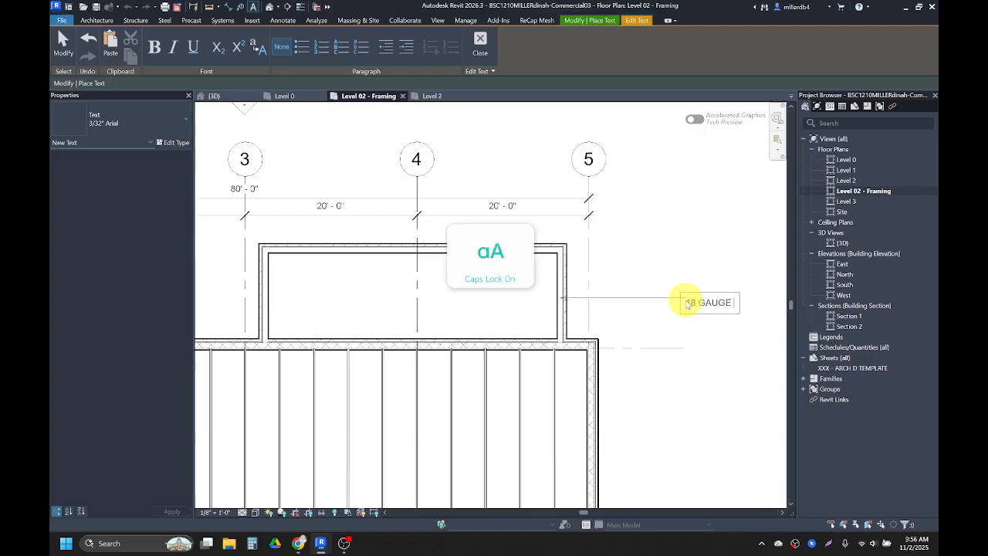
{"action": "type", "text": " ME"}
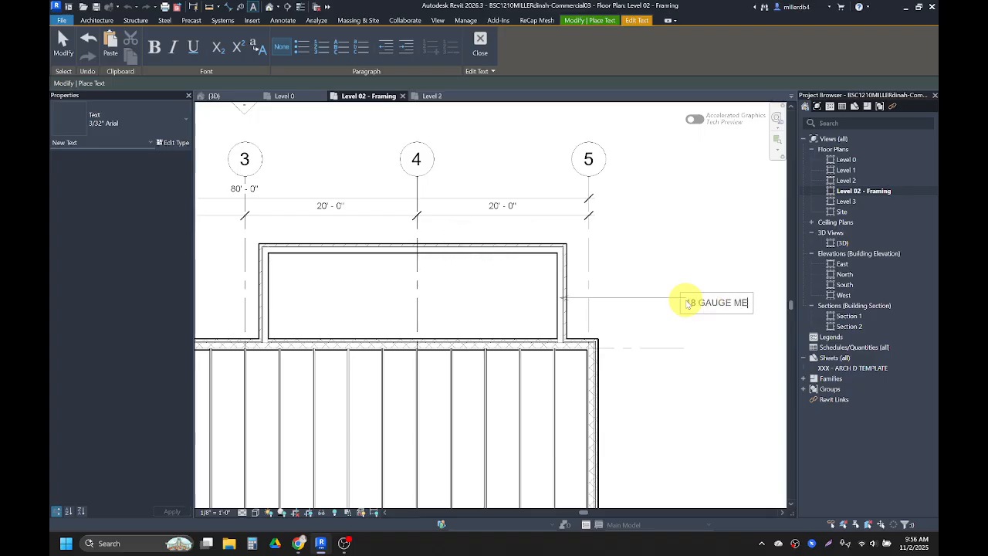
{"action": "type", "text": "TAL STUDE"}
{"action": "key", "text": "Return"}
{"action": "type", "text": "BEARK"}
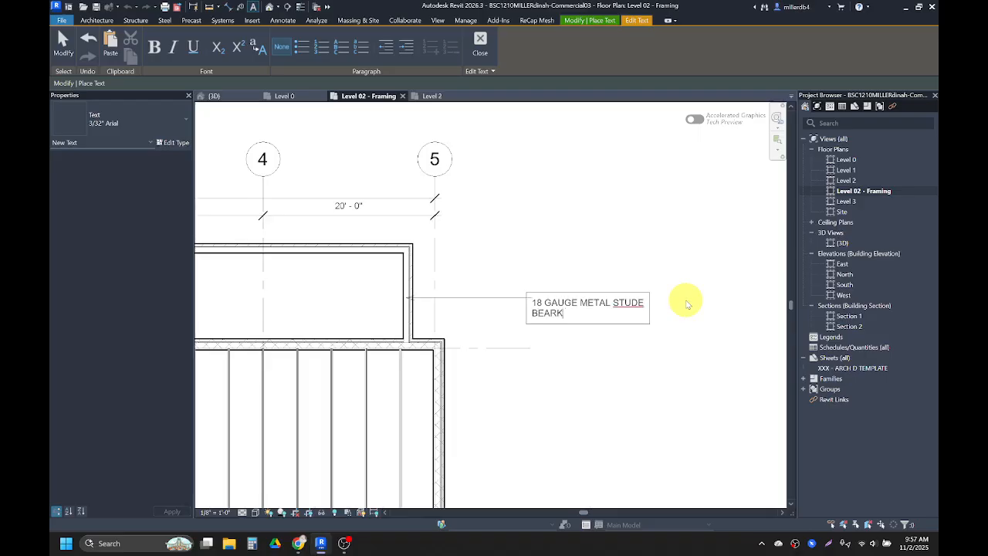
{"action": "key", "text": "BackSpace"}
{"action": "key", "text": "BackSpace"}
{"action": "key", "text": "BackSpace"}
{"action": "key", "text": "Return"}
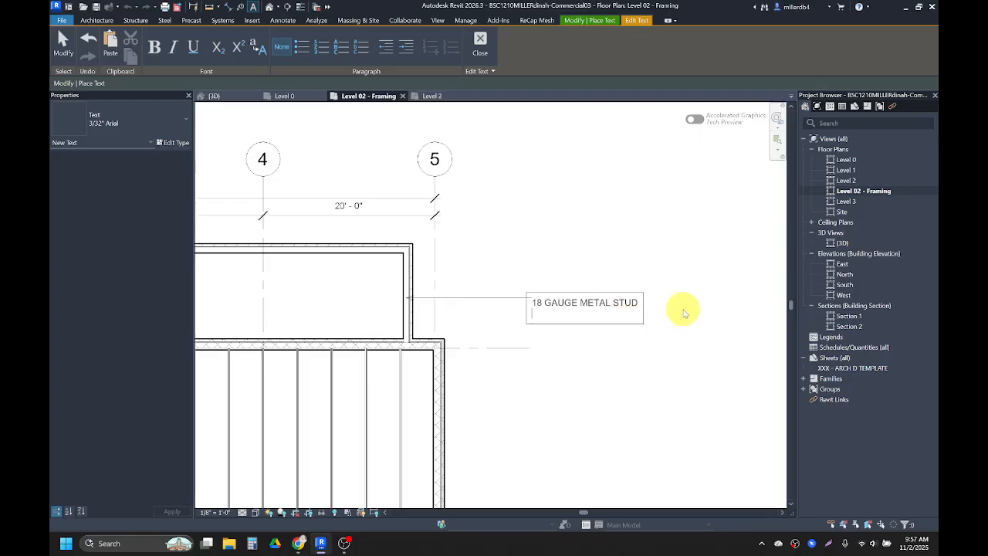
{"action": "type", "text": "BEARING WALL"}
{"action": "left_click", "coordinate": [591, 376]}
Add the text note "8" CMU BEARING WALL" with a one-segment leader pointing to the exterior wall along grid 5, between grids A and B.
{"action": "middle_click_drag", "start_coordinate": [578, 407], "coordinate": [582, 350]}
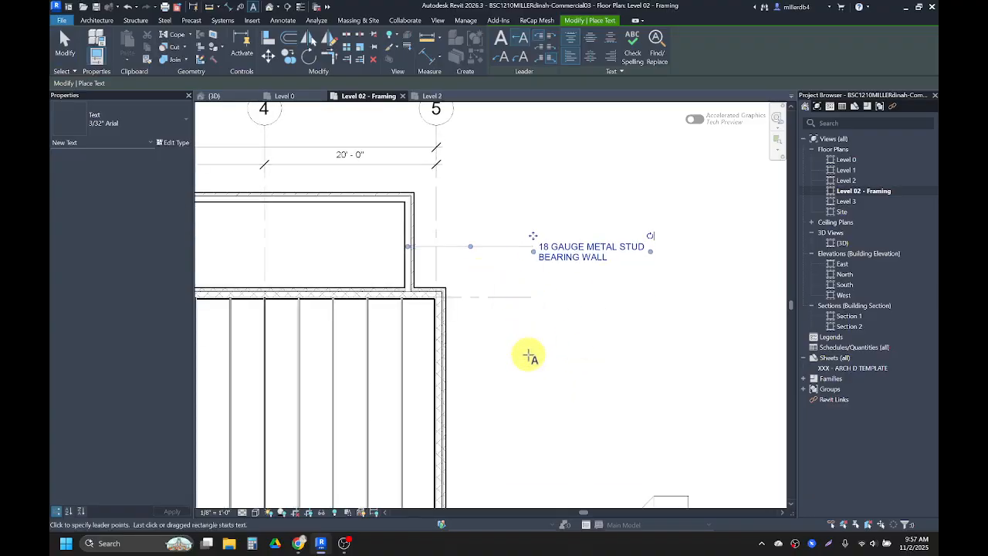
{"action": "scroll", "coordinate": [490, 366], "scroll_direction": "up", "scroll_amount": 3}
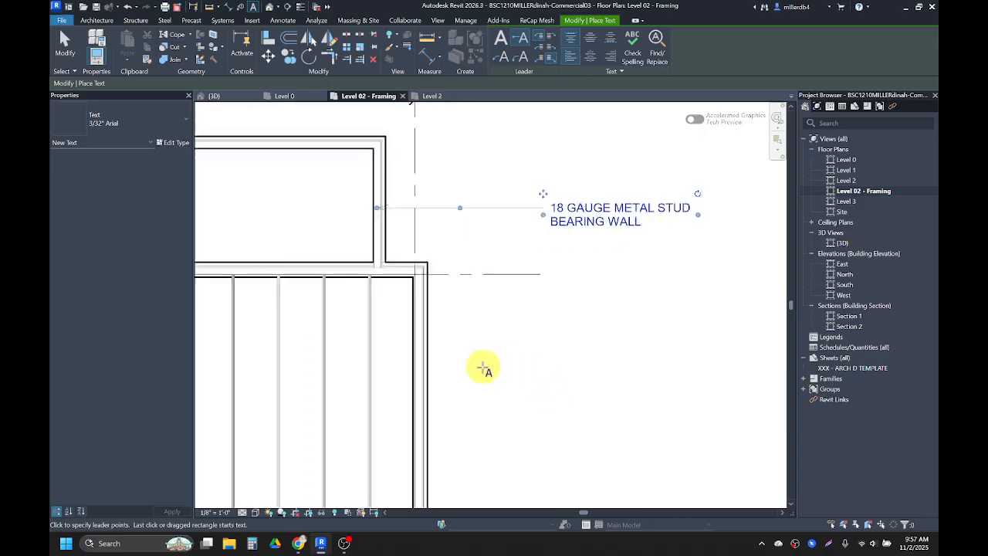
{"action": "left_click", "coordinate": [401, 374]}
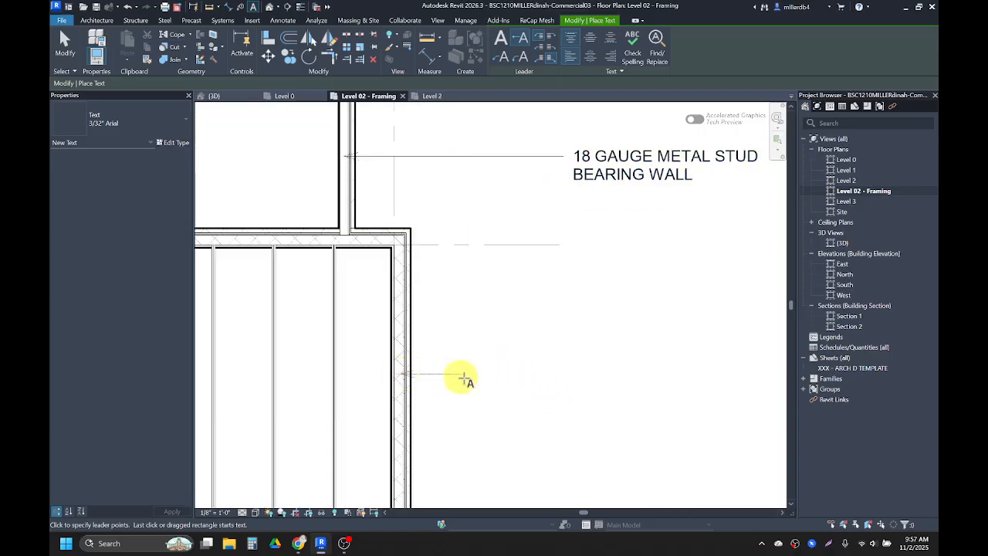
{"action": "left_click", "coordinate": [567, 377]}
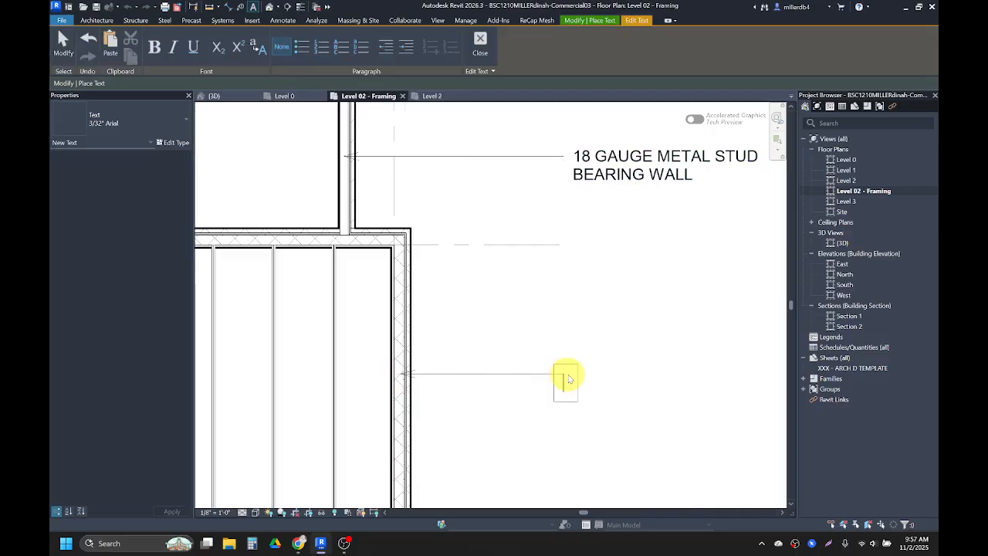
{"action": "type", "text": "8\" CMU "}
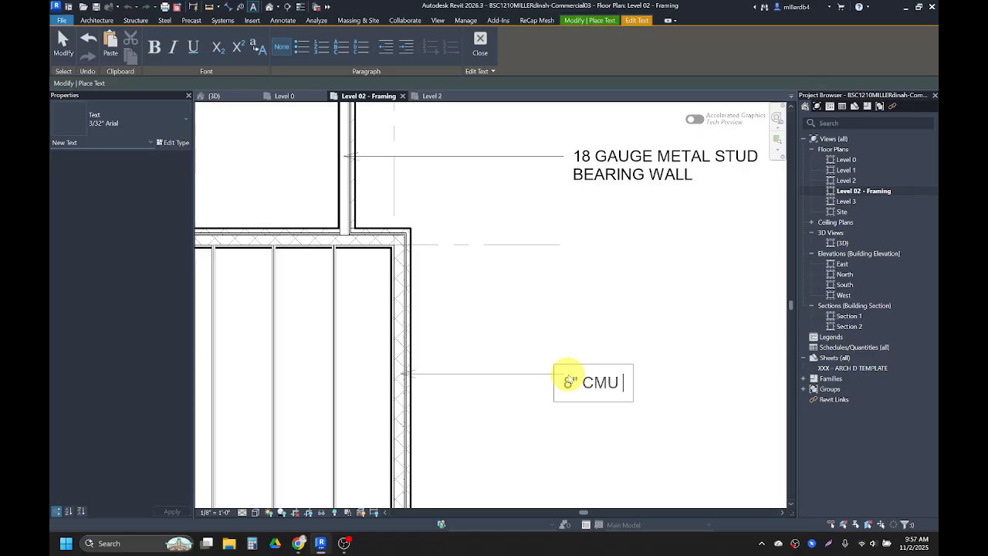
{"action": "type", "text": "BEARING WALL"}
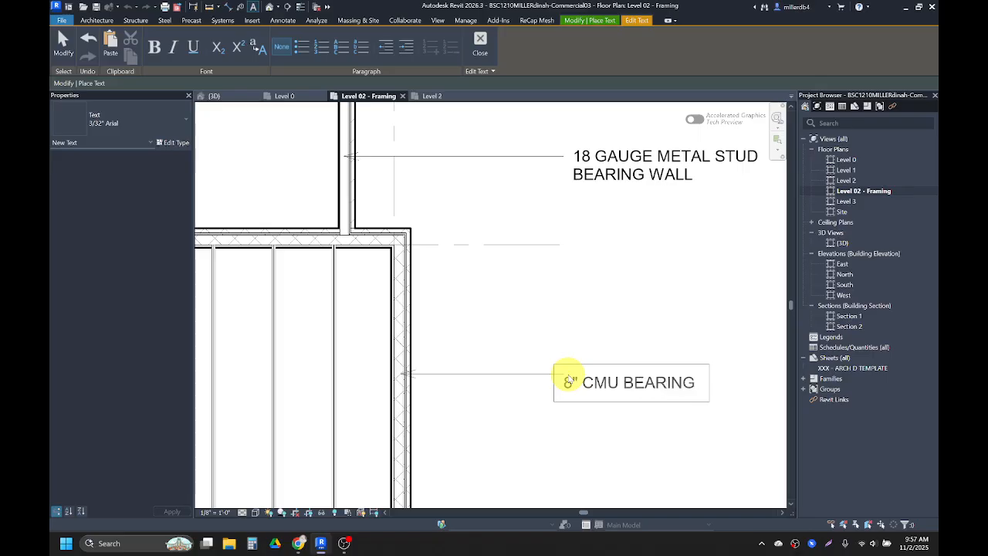
{"action": "left_click", "coordinate": [532, 411]}
Start a text note with a two-segment leader from the last joist before grid 5 at grid B, aligned with the wall note above.
{"action": "scroll", "coordinate": [532, 410], "scroll_direction": "down", "scroll_amount": 4}
{"action": "mouse_move", "coordinate": [530, 413]}
{"action": "middle_mouse_down"}
{"action": "mouse_move", "coordinate": [522, 396]}
{"action": "mouse_move", "coordinate": [589, 193]}
{"action": "middle_mouse_up"}
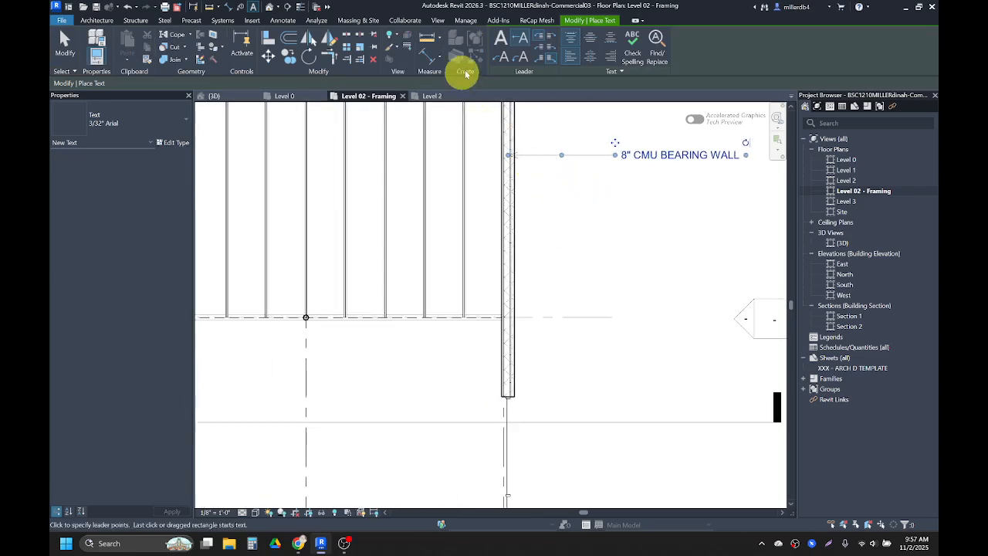
{"action": "left_click", "coordinate": [502, 56]}
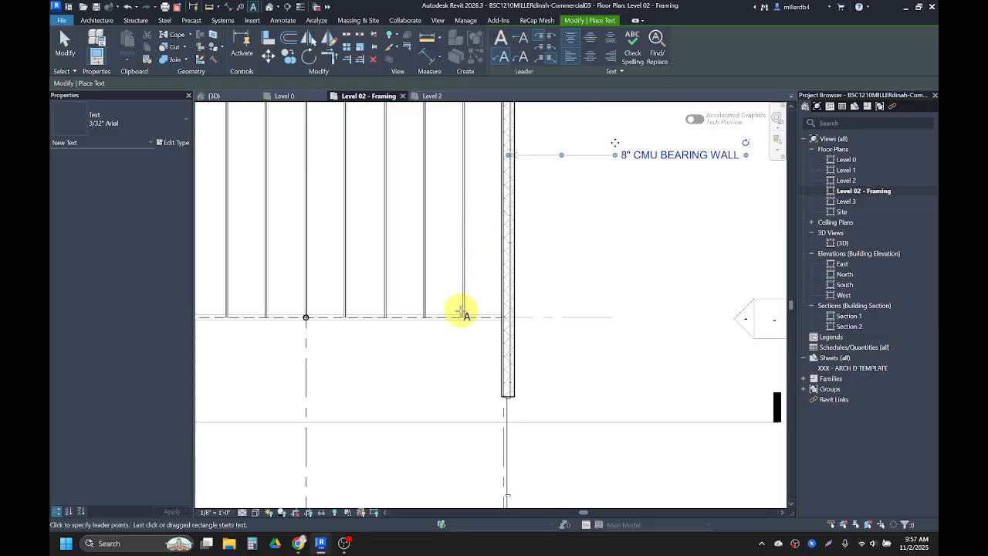
{"action": "left_click", "coordinate": [461, 312]}
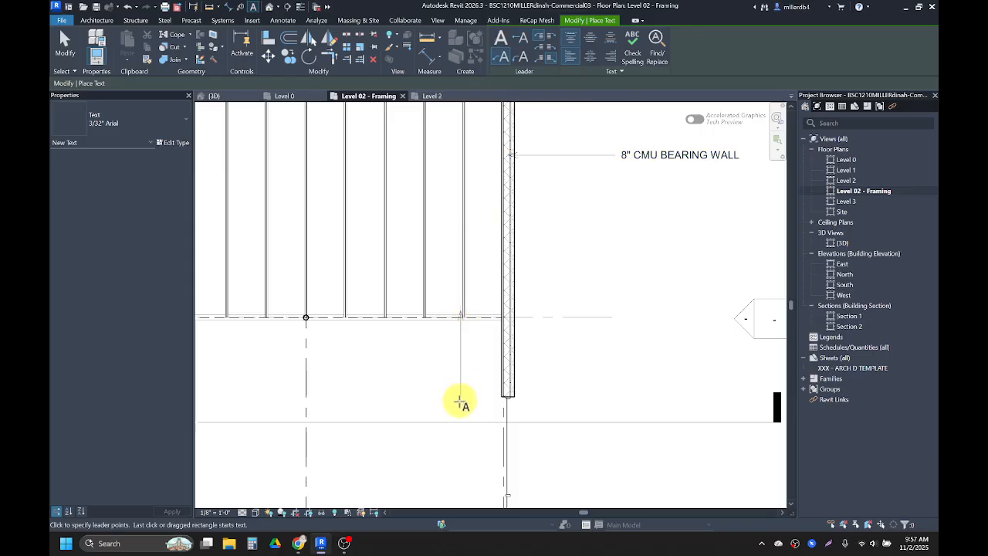
{"action": "left_click", "coordinate": [461, 363]}
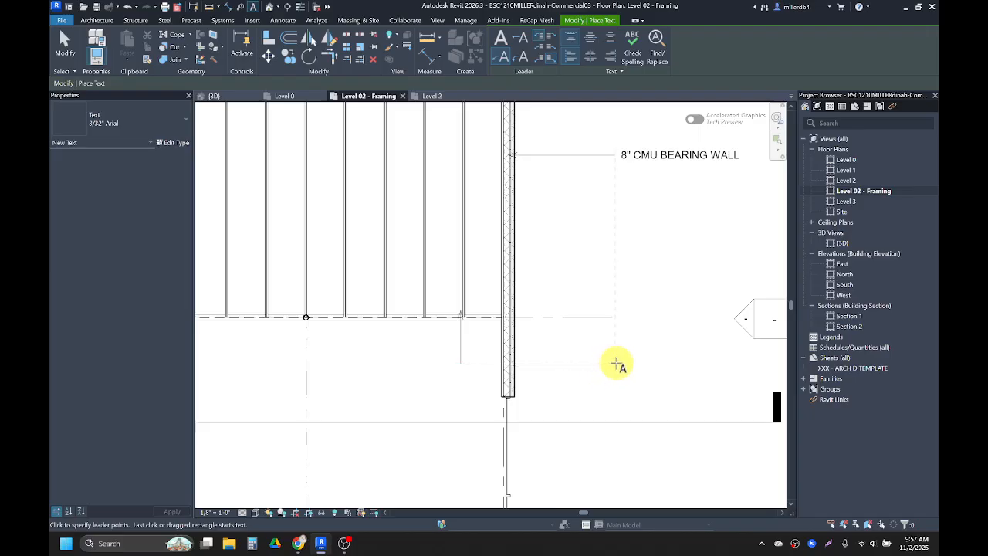
{"action": "left_click", "coordinate": [615, 364]}
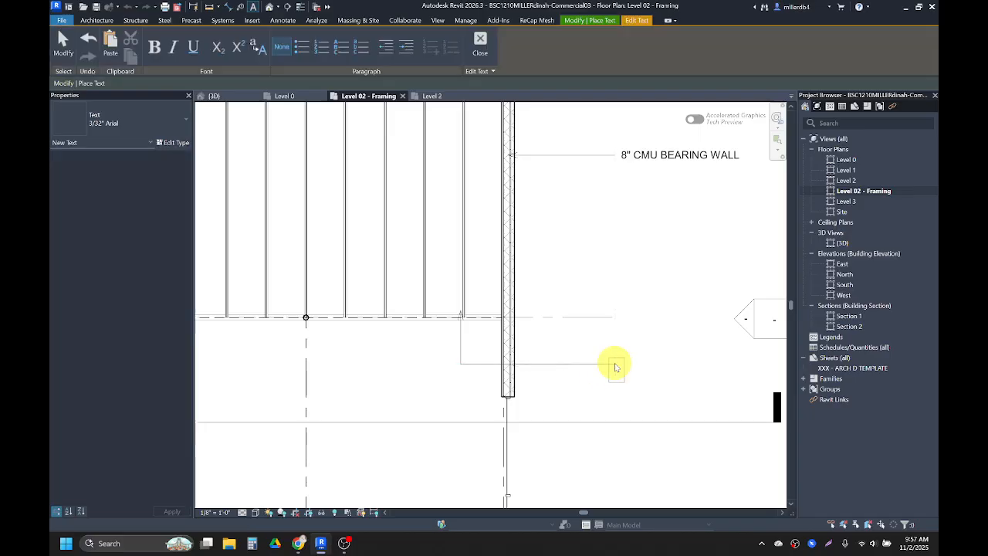
Enter the note on three lines as "COMPOSITE DECK FLOOR", "SYSTEM OVER OPEN WEB", "STEEL JOISTS @ 4'-0" O.C." and finish it.
{"action": "type", "text": "COMPOSITE DEC"}
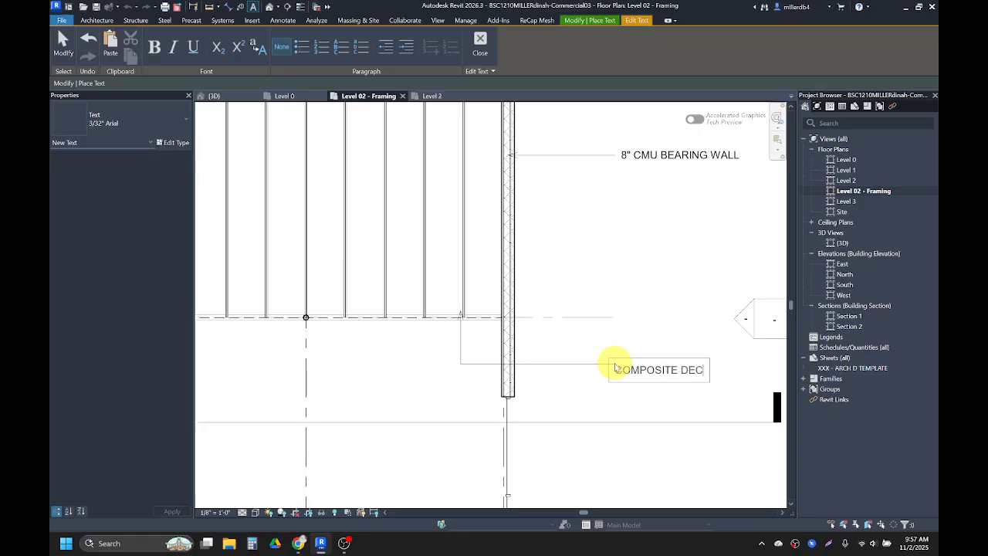
{"action": "type", "text": "K FLOOR"}
{"action": "key", "text": "Return"}
{"action": "type", "text": "SYSTEM OVER"}
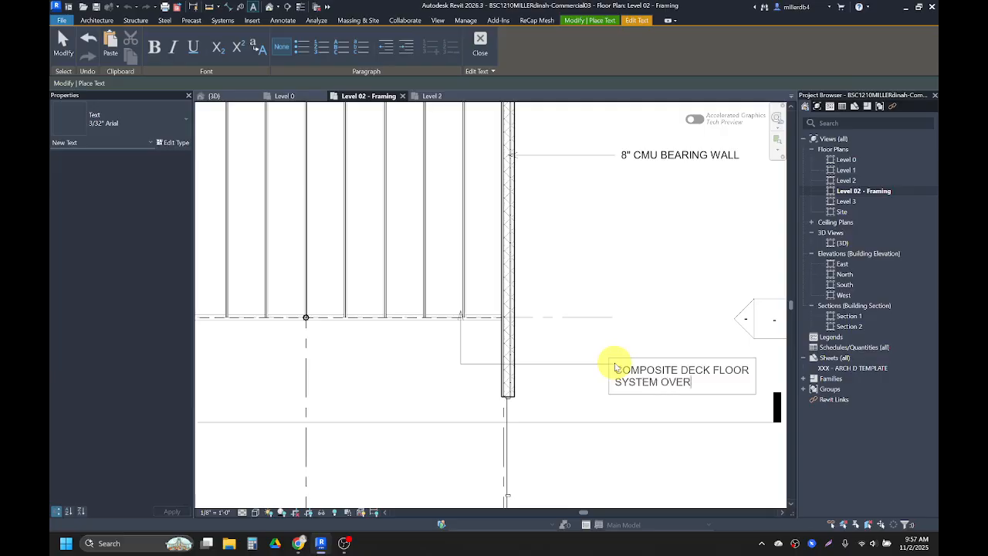
{"action": "type", "text": " OPEN WEB"}
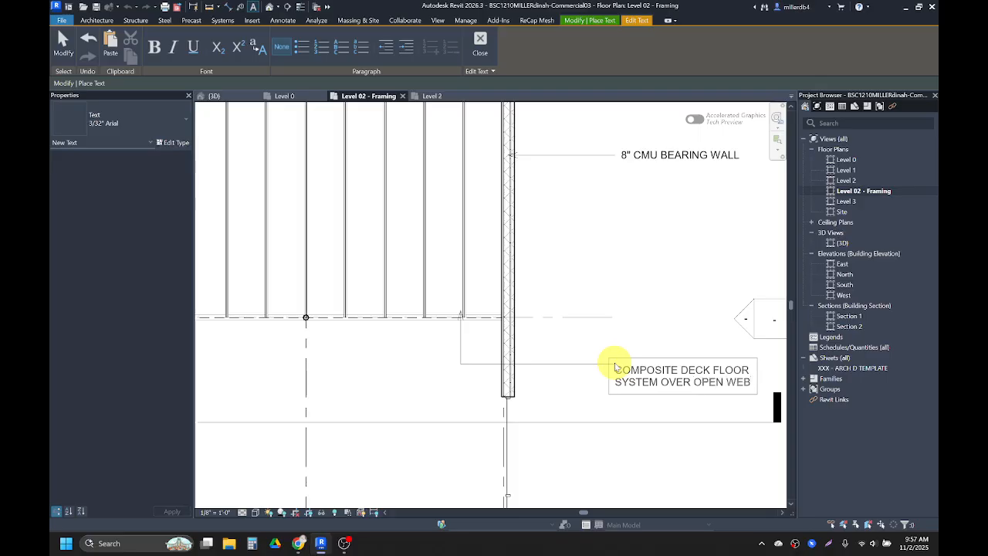
{"action": "key", "text": "Return"}
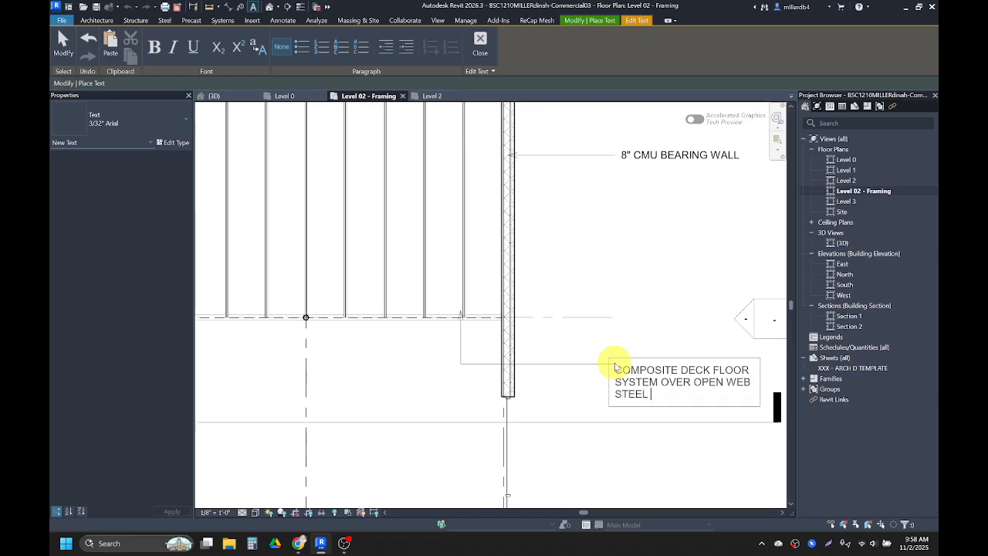
{"action": "type", "text": "STEEL JOISTS @ 4"}
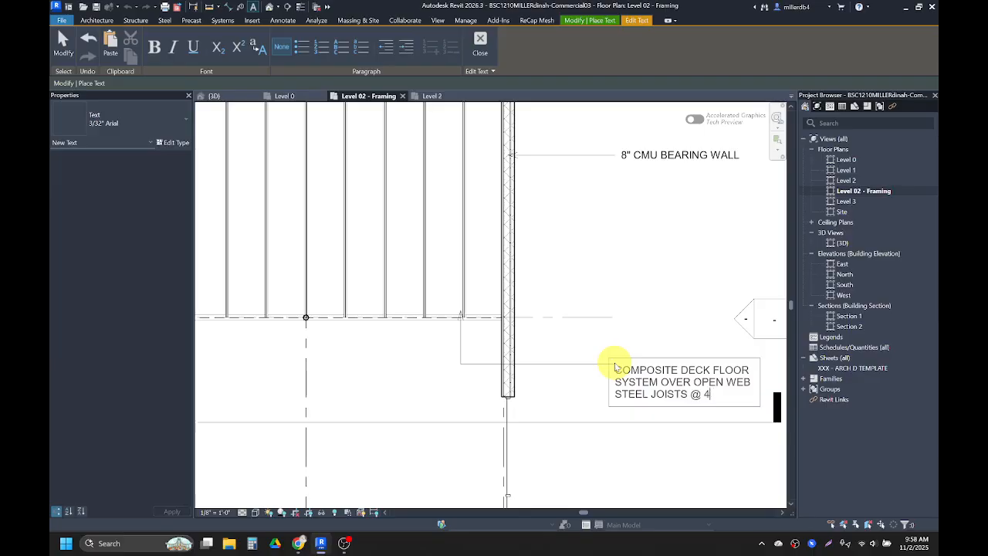
{"action": "type", "text": "0\" O.C."}
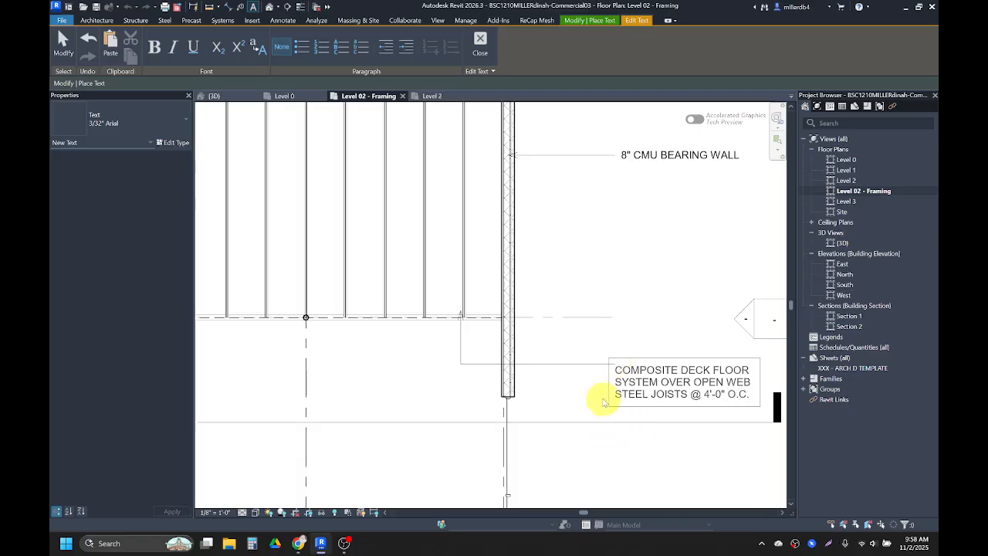
{"action": "left_click", "coordinate": [571, 448]}
{"action": "scroll", "coordinate": [545, 406], "scroll_direction": "down", "scroll_amount": 3}
{"action": "scroll", "coordinate": [522, 393], "scroll_direction": "down", "scroll_amount": 4}
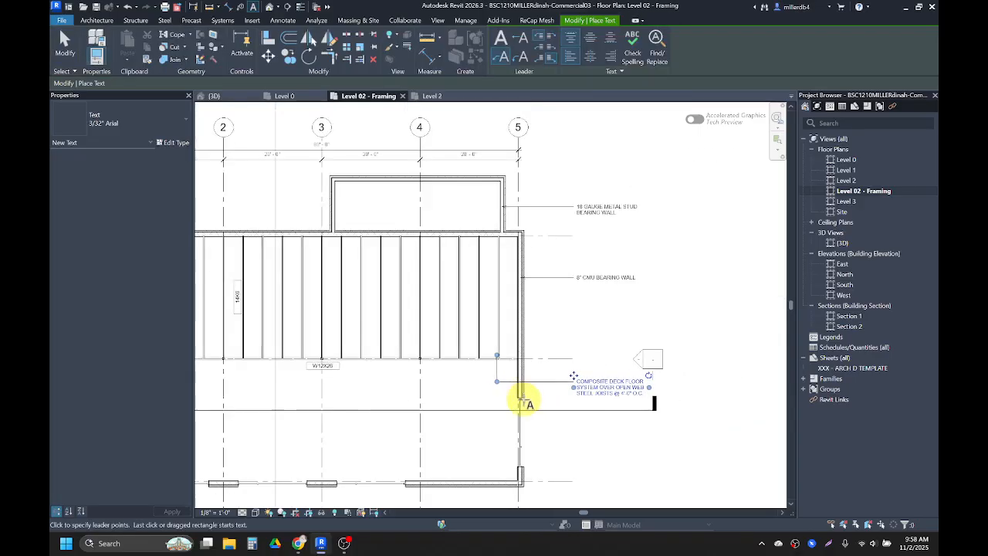
Add the joist spacing note "@4'-0" O.C." just before grid 3, with a one-segment leader reaching the inside face of the grid 1 wall.
{"action": "left_click", "coordinate": [607, 373]}
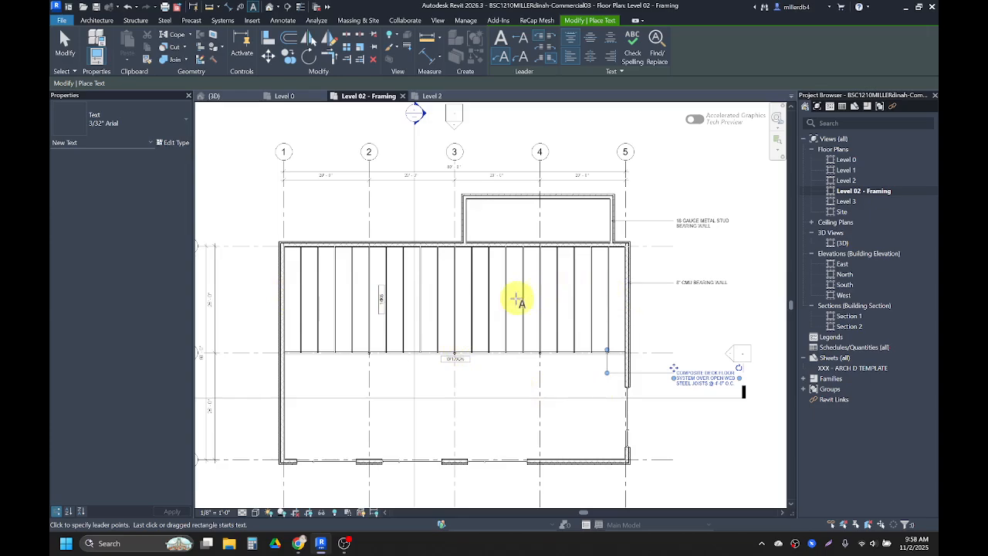
{"action": "left_click", "coordinate": [522, 41]}
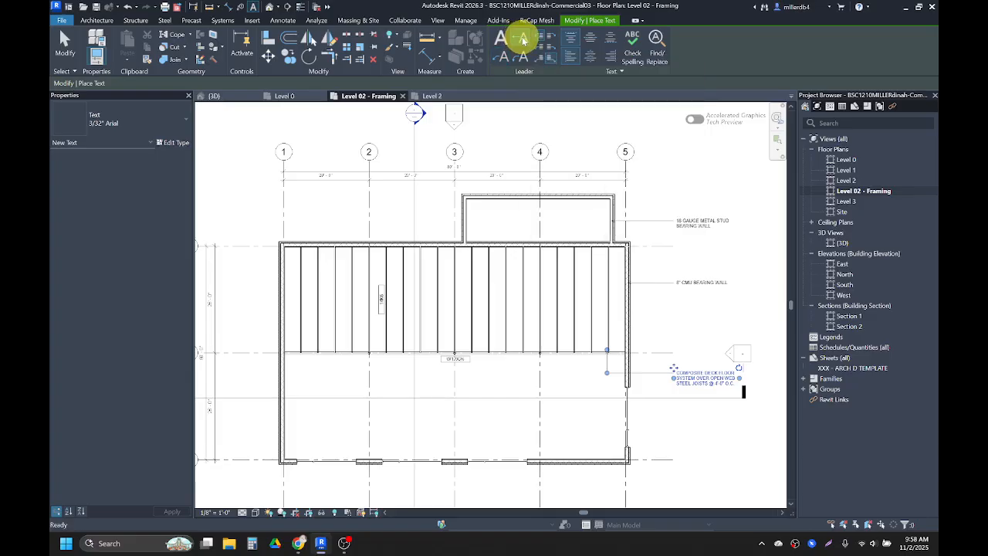
{"action": "key", "text": "Escape"}
{"action": "key", "text": "Escape"}
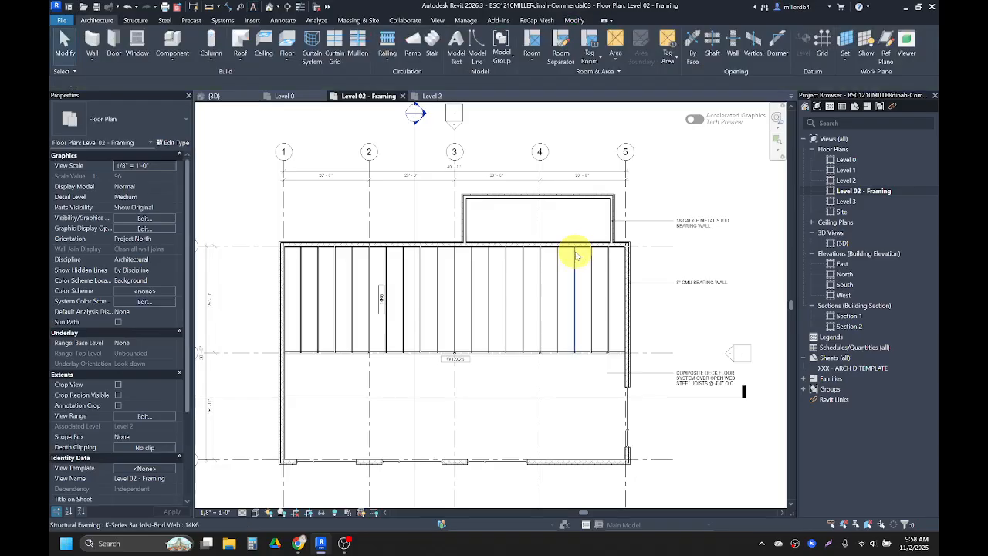
{"action": "key", "text": "t"}
{"action": "key", "text": "x"}
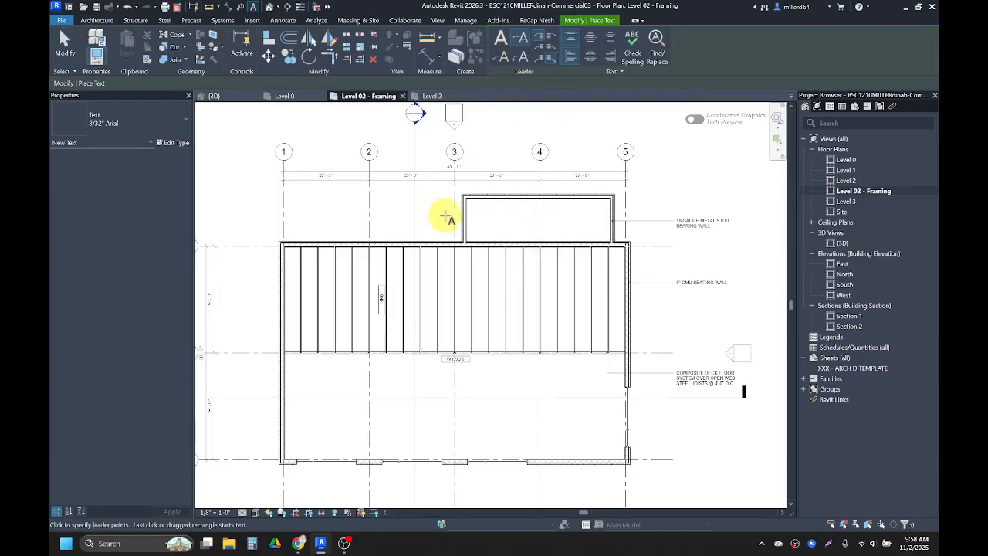
{"action": "scroll", "coordinate": [339, 266], "scroll_direction": "up", "scroll_amount": 2}
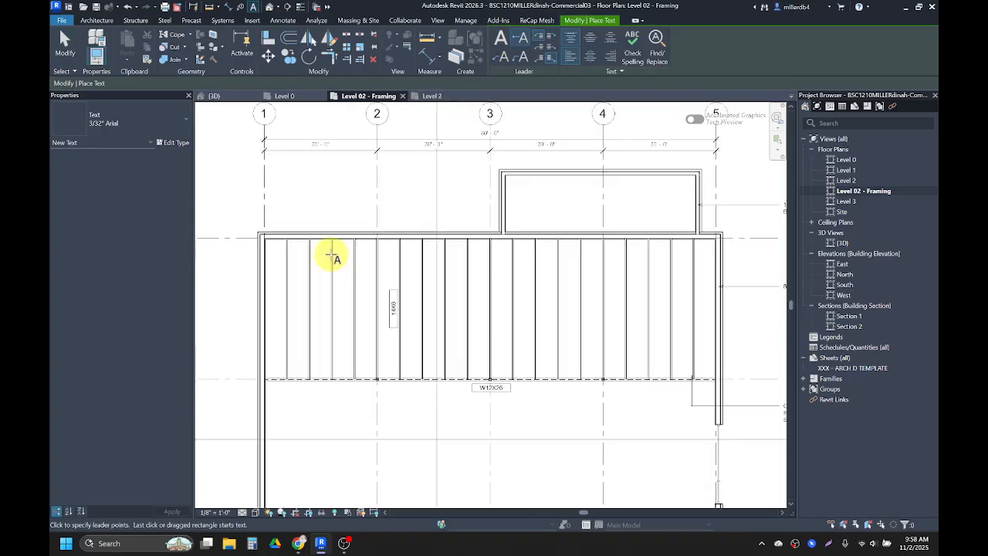
{"action": "left_click", "coordinate": [265, 341]}
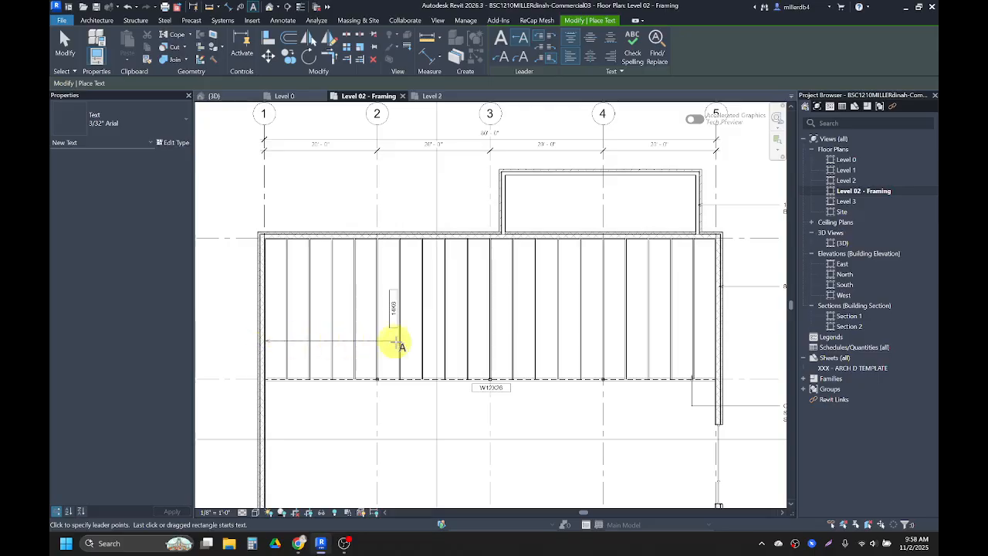
{"action": "left_click", "coordinate": [454, 342]}
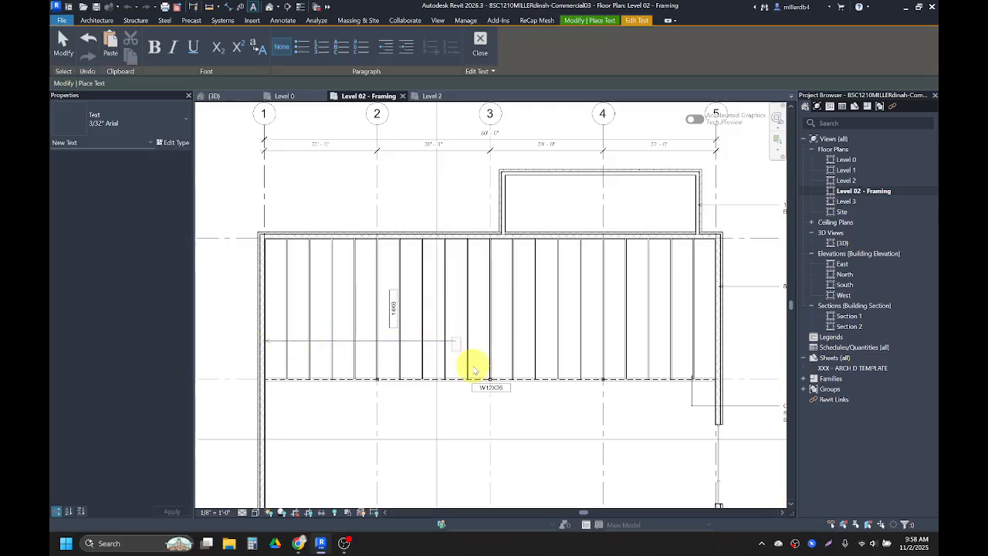
{"action": "type", "text": "@4'-0\" O.C"}
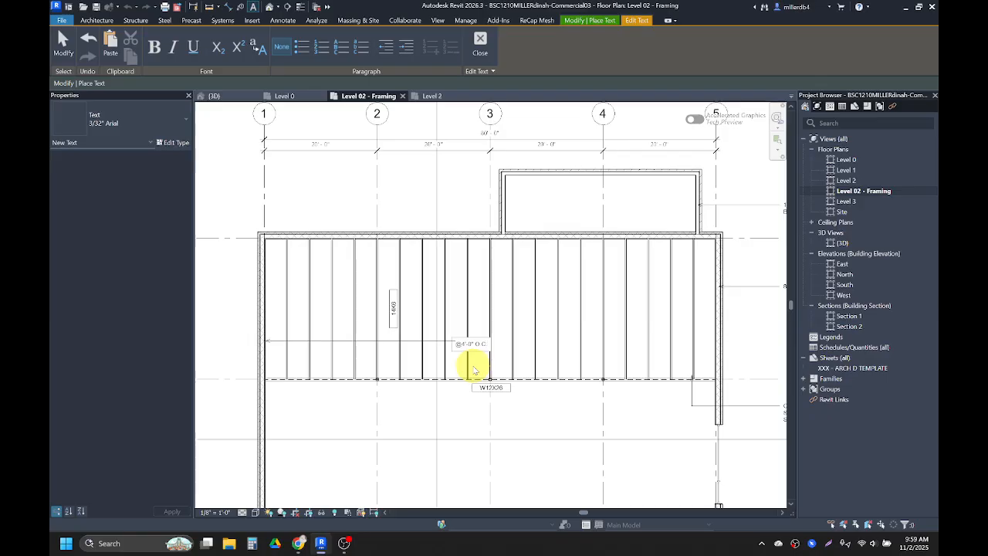
{"action": "left_click", "coordinate": [552, 328]}
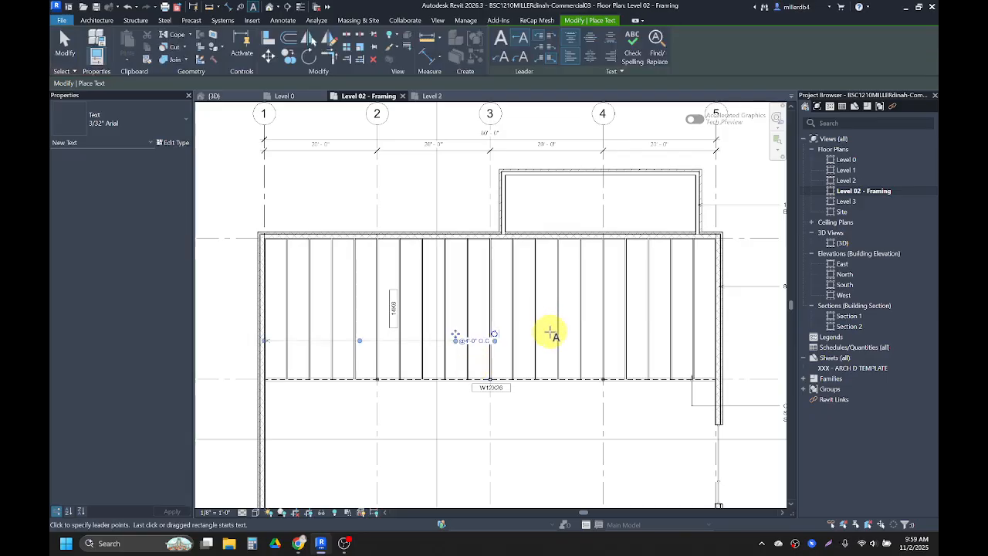
{"action": "key", "text": "Escape"}
{"action": "key", "text": "Escape"}
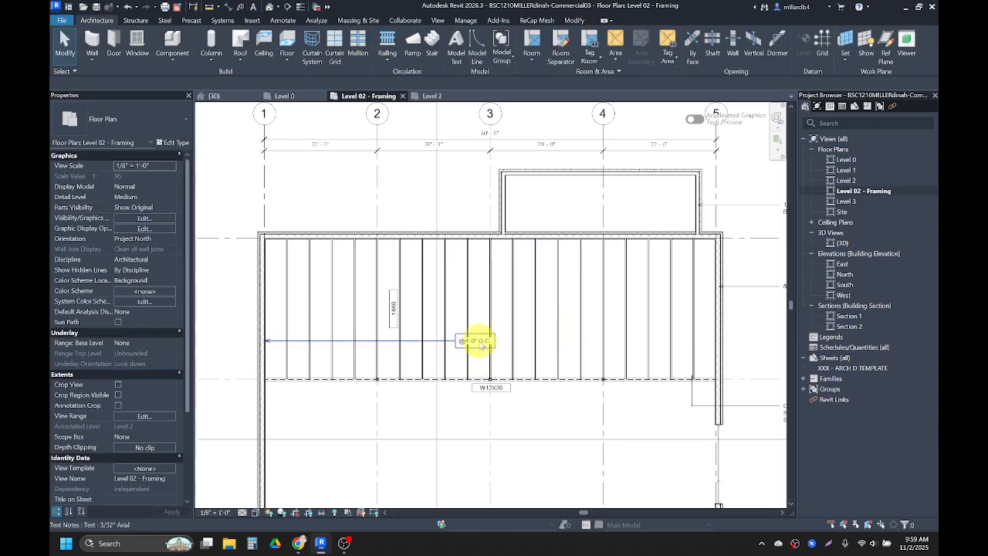
Add a second leader on the opposite side of the joist spacing note and extend it to the grid 5 wall.
{"action": "left_click", "coordinate": [477, 341]}
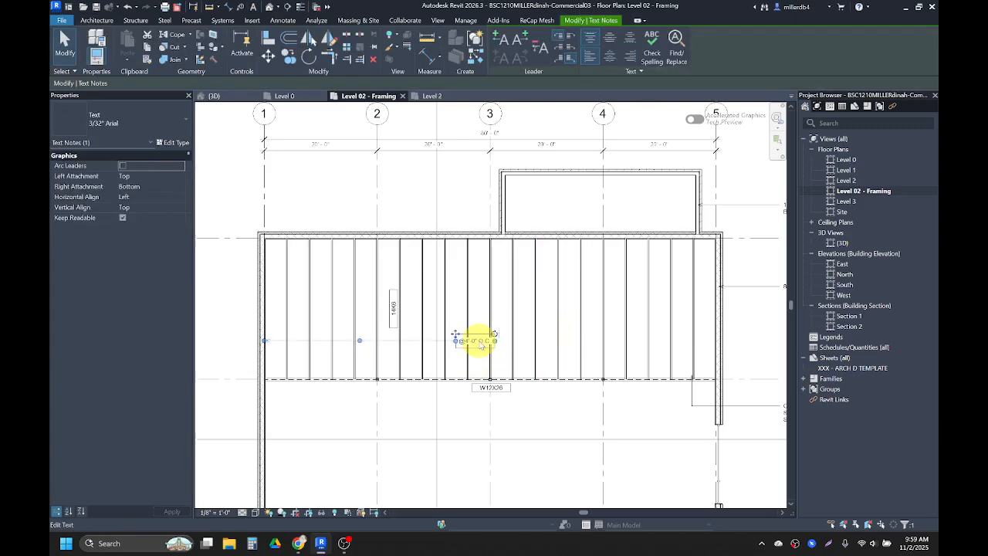
{"action": "left_click", "coordinate": [519, 39]}
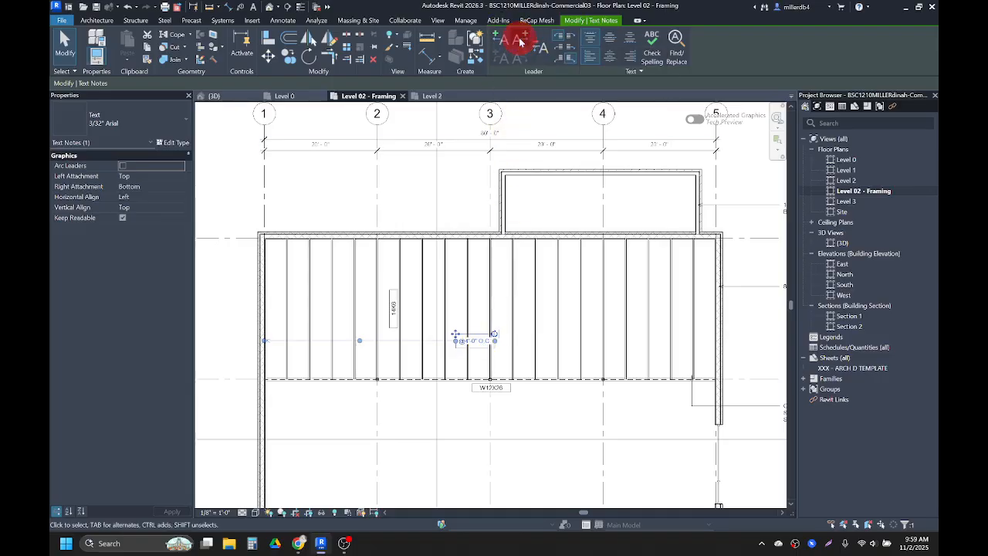
{"action": "left_click_drag", "start_coordinate": [539, 340], "coordinate": [711, 338]}
{"action": "scroll", "coordinate": [699, 347], "scroll_direction": "down", "scroll_amount": 2}
{"action": "scroll", "coordinate": [698, 351], "scroll_direction": "down", "scroll_amount": 1}
{"action": "left_click", "coordinate": [739, 418]}
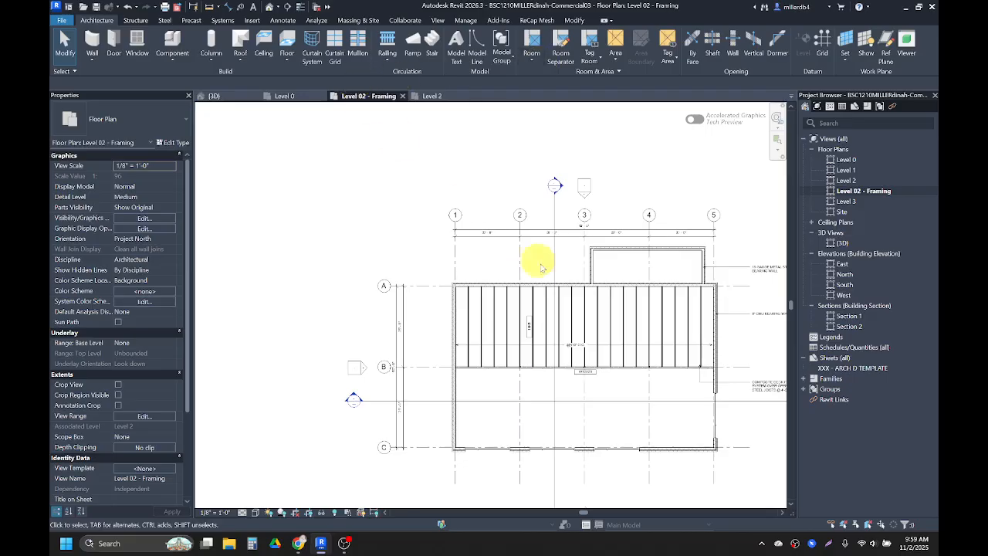
{"action": "scroll", "coordinate": [530, 257], "scroll_direction": "down", "scroll_amount": 1}
{"action": "middle_click_drag", "start_coordinate": [626, 328], "coordinate": [540, 262]}
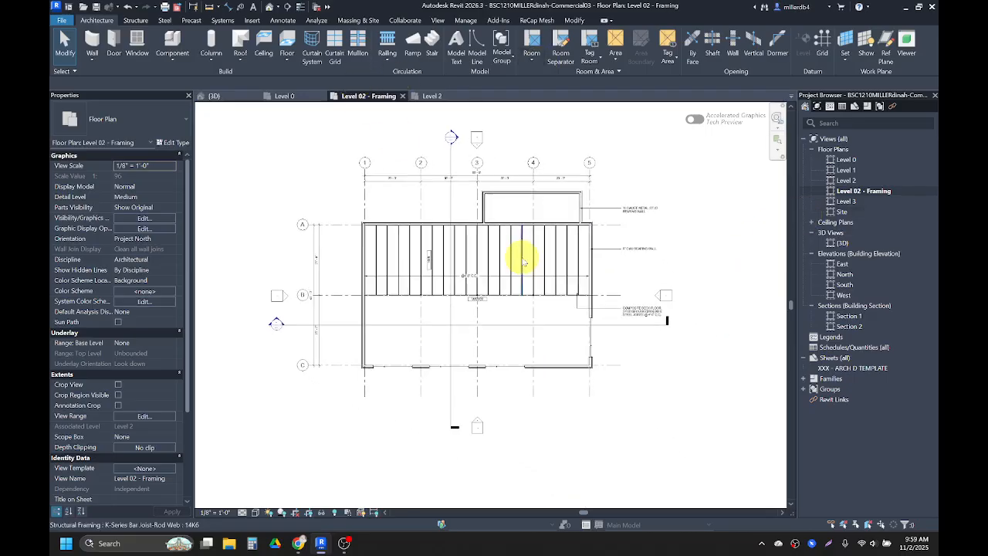
Open the Level 1 floor plan and bring the dimensioned storefront wall on grid C into view.
{"action": "left_click", "coordinate": [843, 170]}
{"action": "double_click", "coordinate": [843, 170]}
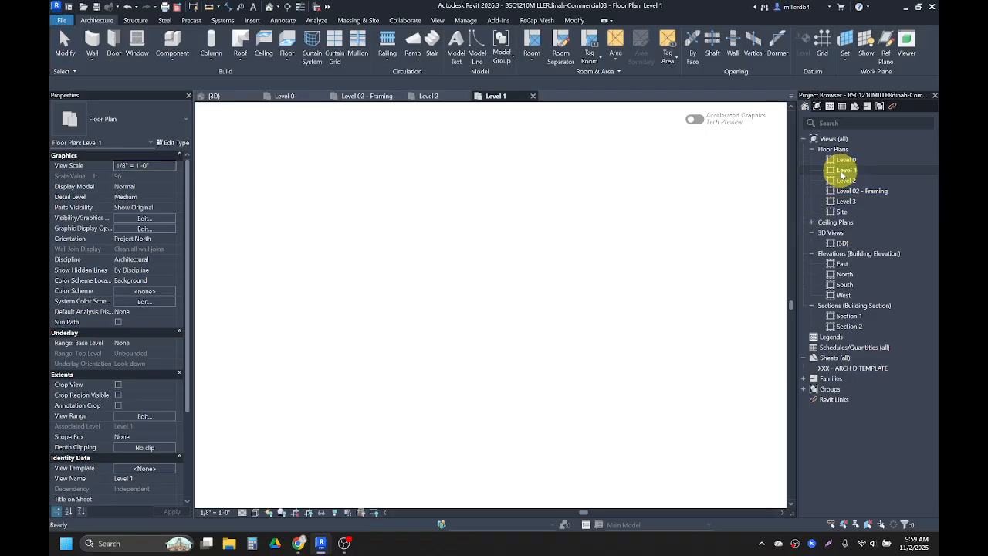
{"action": "scroll", "coordinate": [480, 337], "scroll_direction": "up", "scroll_amount": 1}
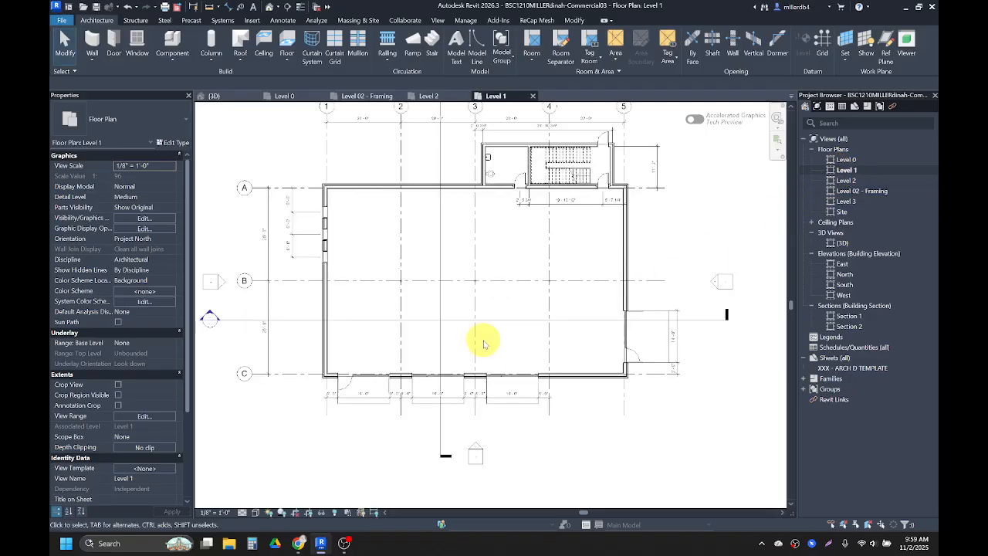
{"action": "scroll", "coordinate": [410, 426], "scroll_direction": "up", "scroll_amount": 1}
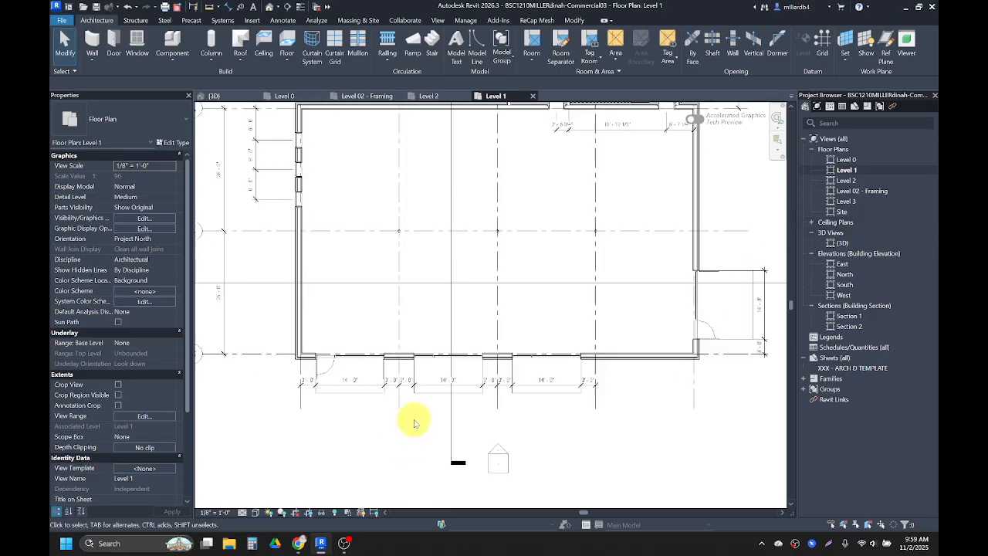
Move the storefront dimension string along grid C farther out from the wall, clear of the entry pads.
{"action": "left_click_drag", "start_coordinate": [427, 387], "coordinate": [421, 404]}
{"action": "scroll", "coordinate": [393, 416], "scroll_direction": "up", "scroll_amount": 2}
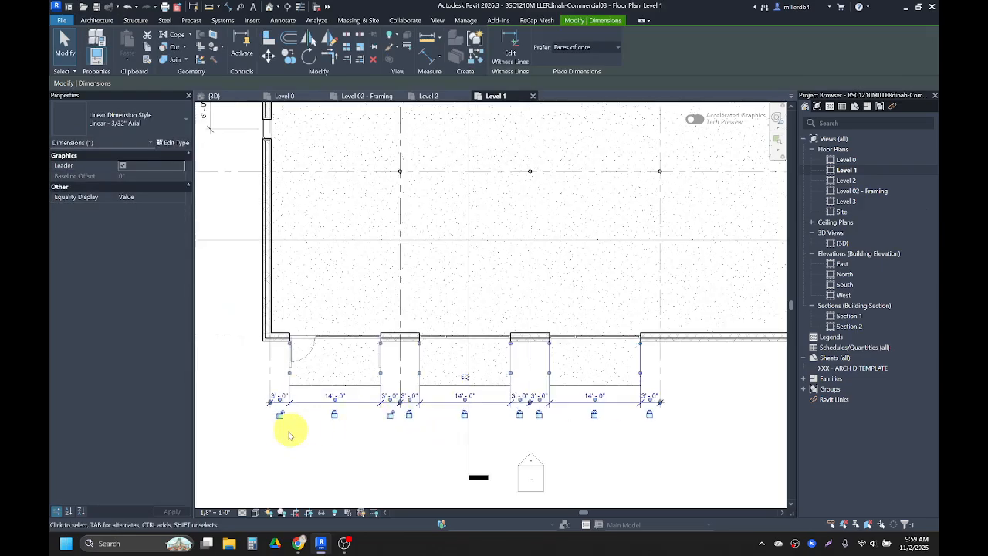
{"action": "left_click", "coordinate": [280, 430]}
{"action": "scroll", "coordinate": [298, 430], "scroll_direction": "down", "scroll_amount": 3}
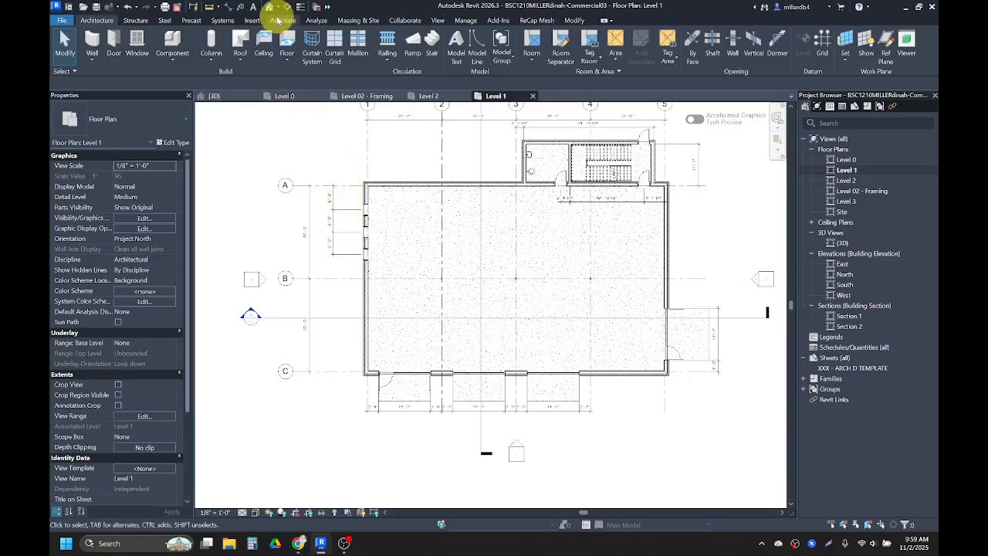
Add an aligned dimension from grid C to the outer edge of the storefront entry pad, in line with the A–B–C grid dimension string.
{"action": "key", "text": "d"}
{"action": "key", "text": "i"}
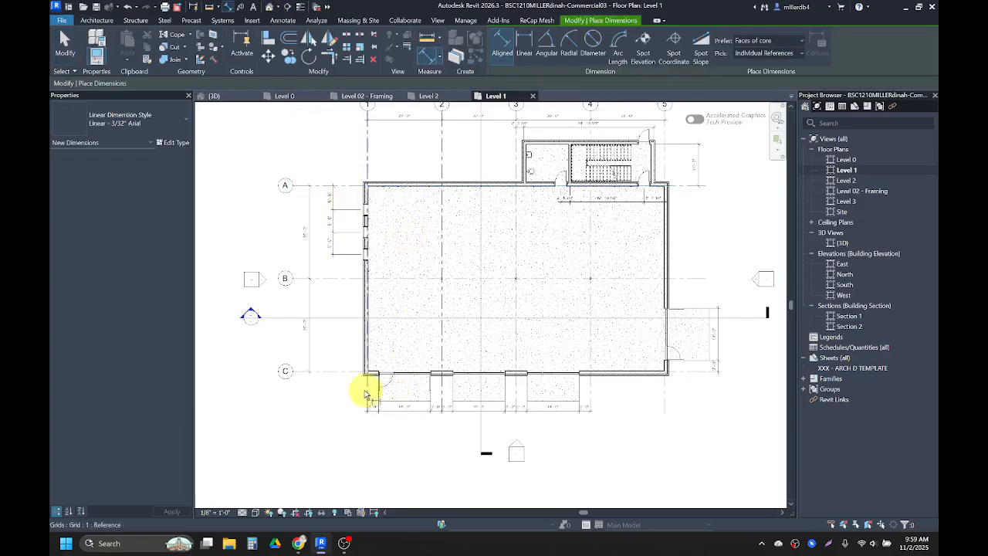
{"action": "scroll", "coordinate": [355, 393], "scroll_direction": "up", "scroll_amount": 3}
{"action": "left_click", "coordinate": [328, 364]}
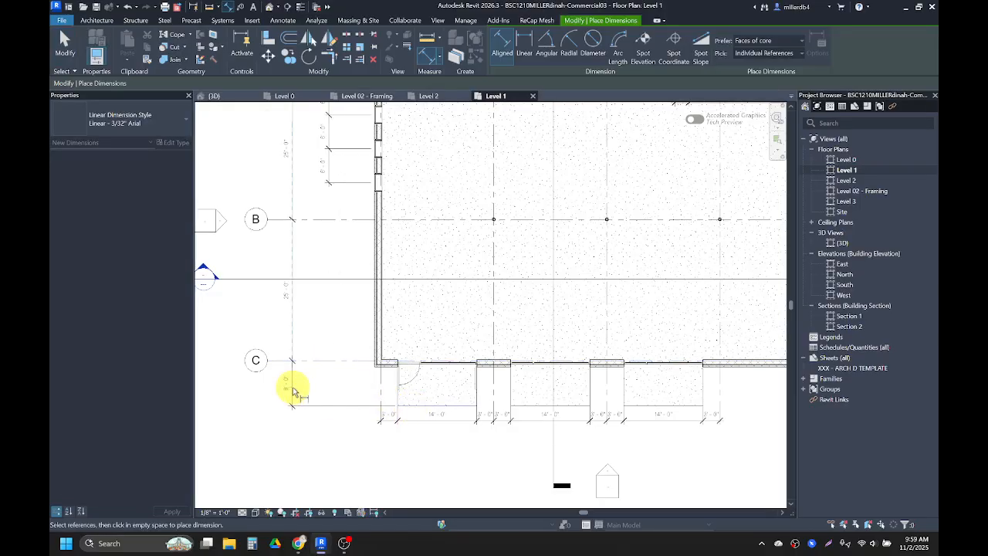
{"action": "left_click", "coordinate": [294, 394]}
{"action": "scroll", "coordinate": [294, 392], "scroll_direction": "down", "scroll_amount": 2}
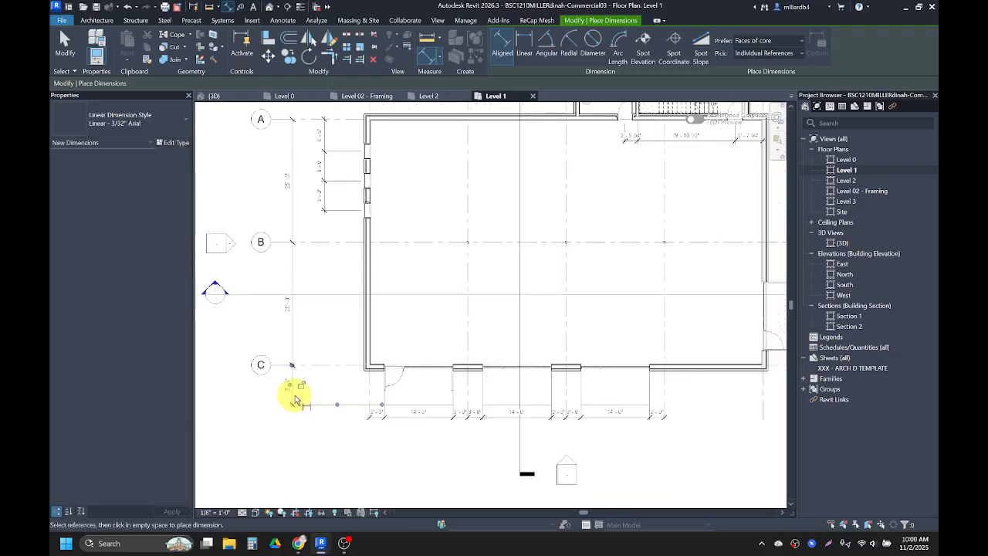
Dimension from grid A to the outer wall of the restroom and stair block, in line with the grid 1 window dimensions.
{"action": "middle_click_drag", "start_coordinate": [312, 296], "coordinate": [313, 450]}
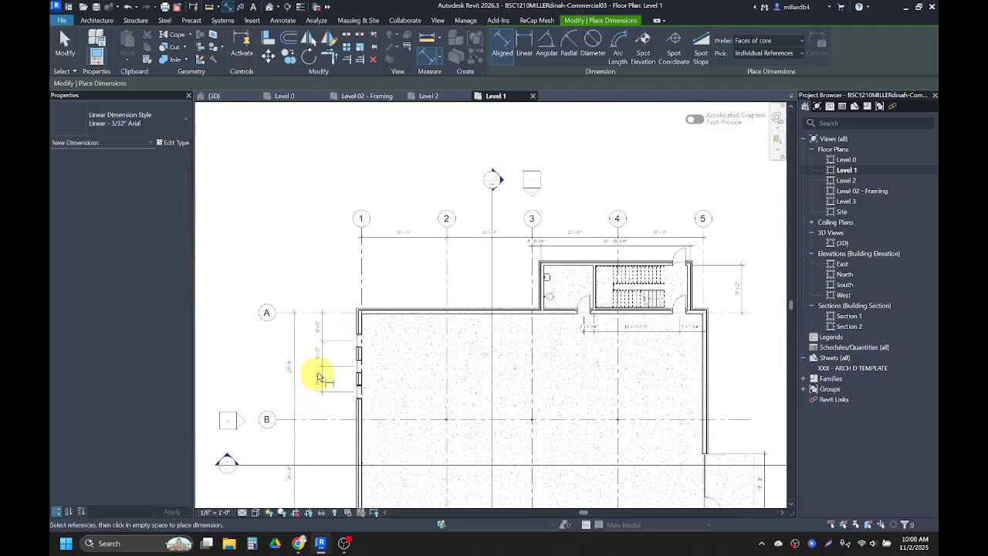
{"action": "scroll", "coordinate": [312, 332], "scroll_direction": "up", "scroll_amount": 2}
{"action": "left_click", "coordinate": [309, 300]}
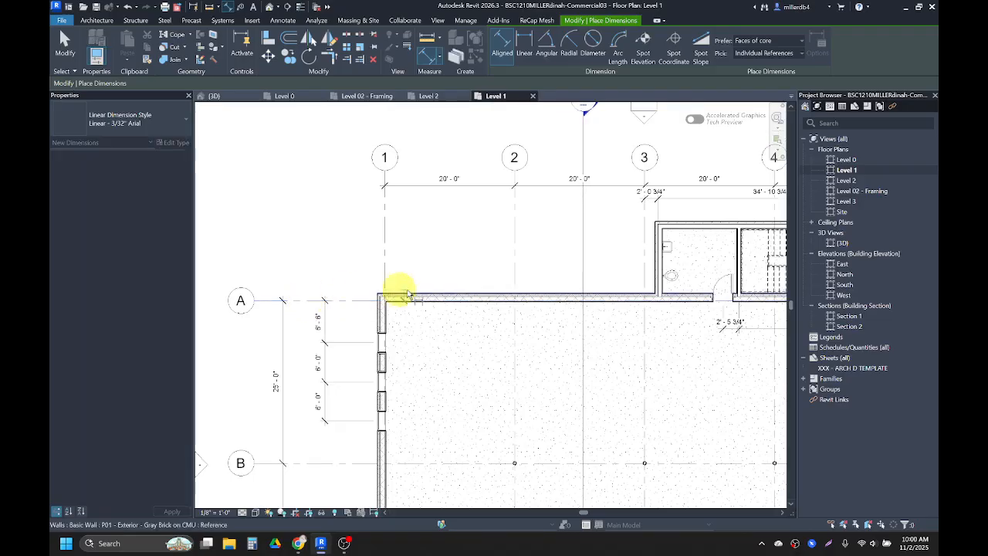
{"action": "middle_click_drag", "start_coordinate": [525, 294], "coordinate": [298, 319]}
{"action": "scroll", "coordinate": [463, 203], "scroll_direction": "up", "scroll_amount": 5}
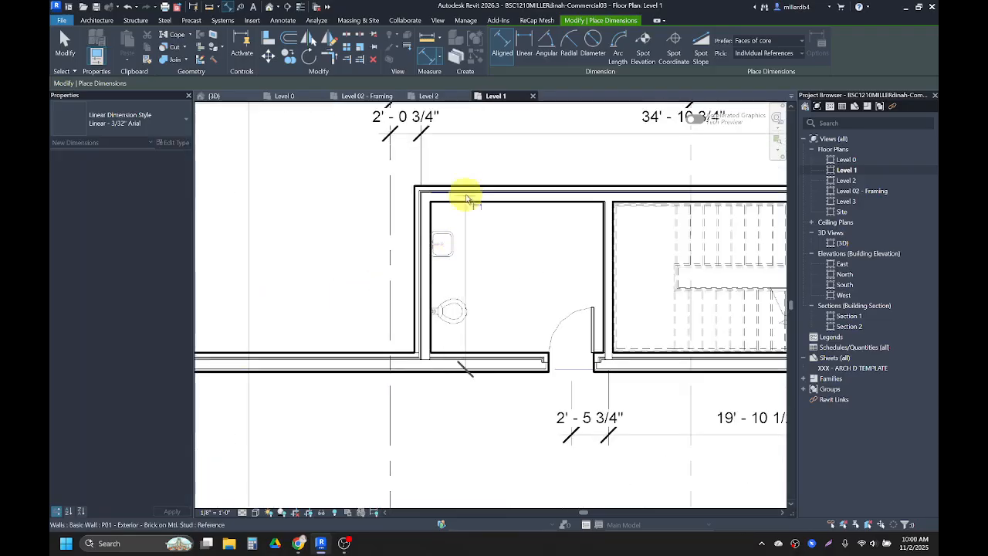
{"action": "left_click", "coordinate": [465, 214]}
{"action": "scroll", "coordinate": [441, 221], "scroll_direction": "down", "scroll_amount": 5}
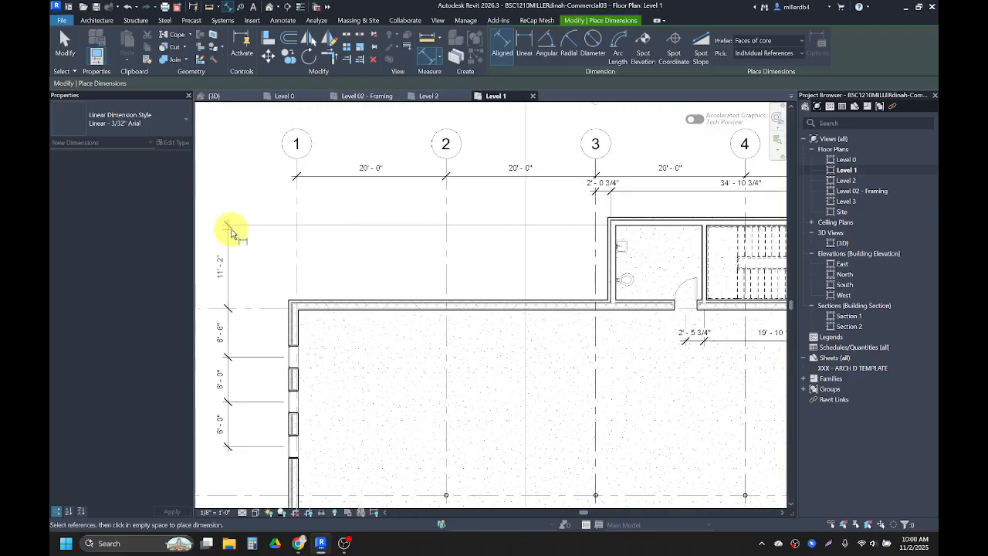
{"action": "left_click", "coordinate": [230, 231]}
{"action": "scroll", "coordinate": [330, 269], "scroll_direction": "down", "scroll_amount": 2}
{"action": "middle_click_drag", "start_coordinate": [331, 270], "coordinate": [293, 301]}
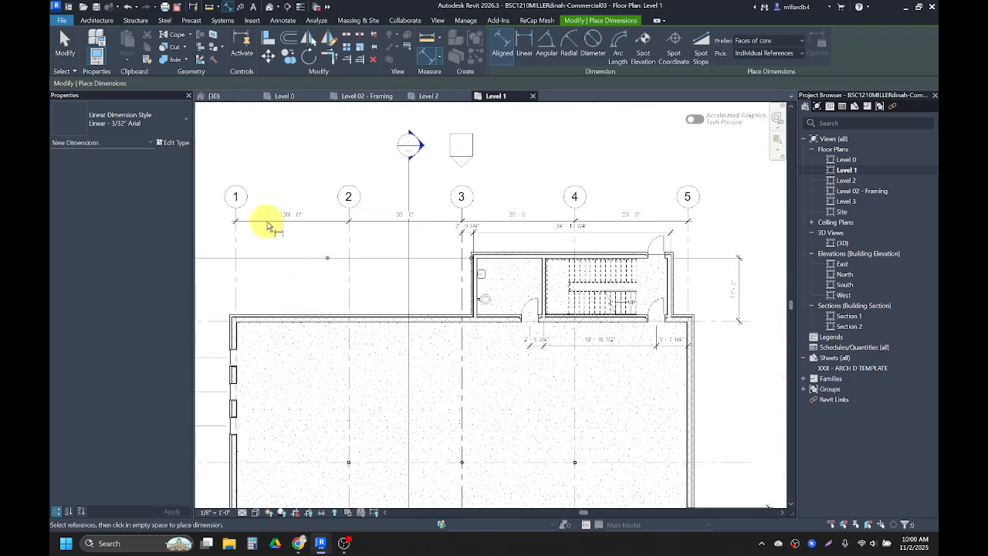
Add an overall dimension from grid 1 to grid 5 above the individual bay dimensions, and finish dimensioning.
{"action": "left_click", "coordinate": [237, 248]}
{"action": "left_click", "coordinate": [690, 249]}
{"action": "left_click", "coordinate": [686, 222]}
{"action": "scroll", "coordinate": [541, 239], "scroll_direction": "up", "scroll_amount": 2}
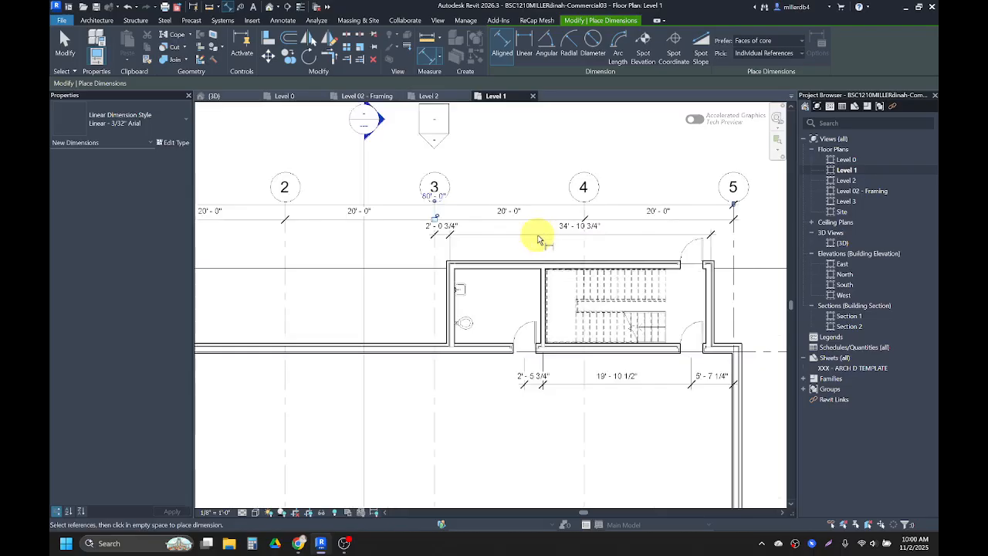
{"action": "scroll", "coordinate": [541, 241], "scroll_direction": "up", "scroll_amount": 1}
{"action": "key", "text": "Escape"}
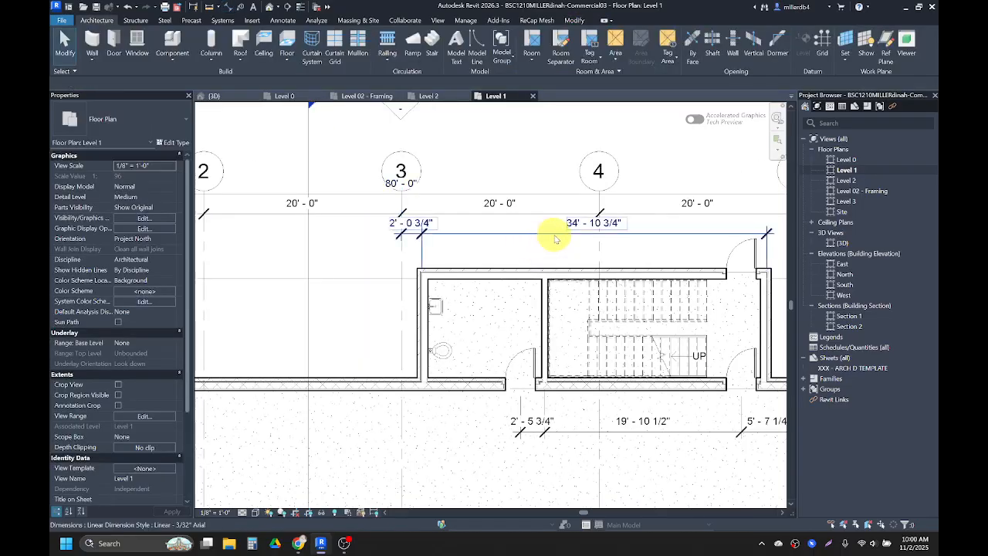
Shift the stair-block, bay and overall dimension strings below the grid bubbles toward the building, keeping them evenly spaced.
{"action": "scroll", "coordinate": [551, 231], "scroll_direction": "up", "scroll_amount": 3}
{"action": "scroll", "coordinate": [551, 236], "scroll_direction": "down", "scroll_amount": 3}
{"action": "left_click", "coordinate": [548, 234]}
{"action": "left_click_drag", "start_coordinate": [547, 234], "coordinate": [550, 254]}
{"action": "left_click_drag", "start_coordinate": [534, 211], "coordinate": [536, 231]}
{"action": "left_click_drag", "start_coordinate": [523, 187], "coordinate": [527, 205]}
{"action": "scroll", "coordinate": [528, 205], "scroll_direction": "down", "scroll_amount": 2}
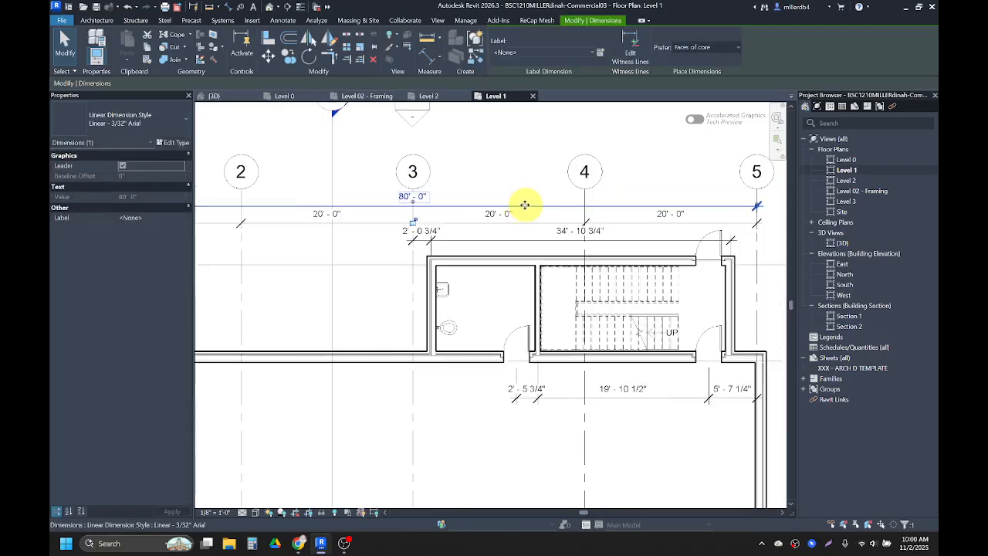
{"action": "key", "text": "Escape"}
{"action": "scroll", "coordinate": [413, 171], "scroll_direction": "down", "scroll_amount": 2}
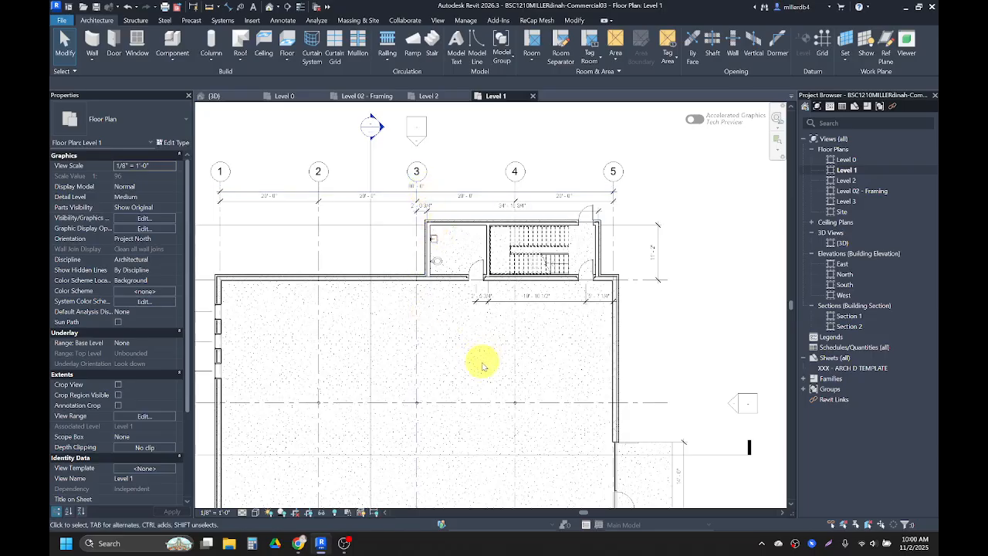
Add the two-line note "BRICK OVER METAL STUD", "WALL" with a one-segment leader to the stair block's outer wall near grid 5.
{"action": "middle_click_drag", "start_coordinate": [516, 376], "coordinate": [470, 326]}
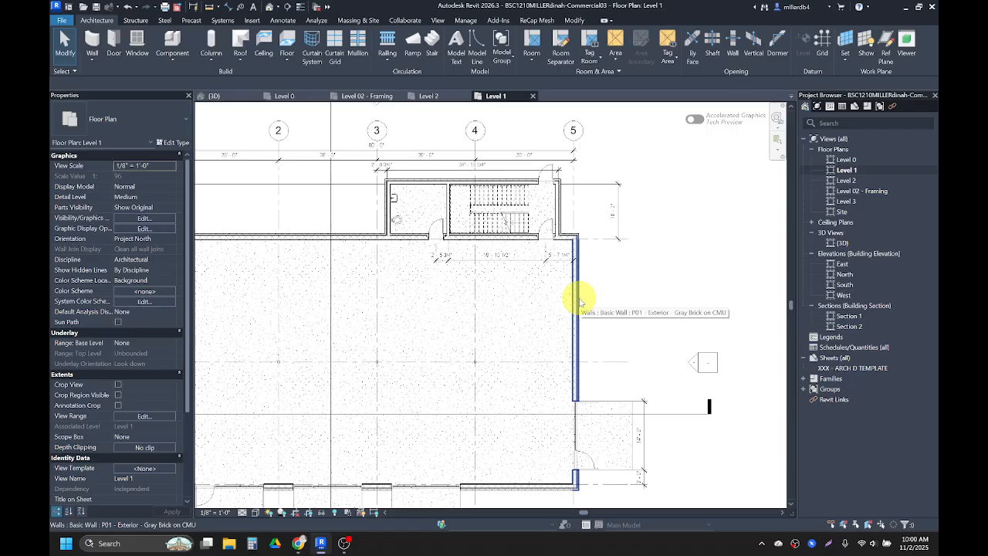
{"action": "key", "text": "t"}
{"action": "key", "text": "x"}
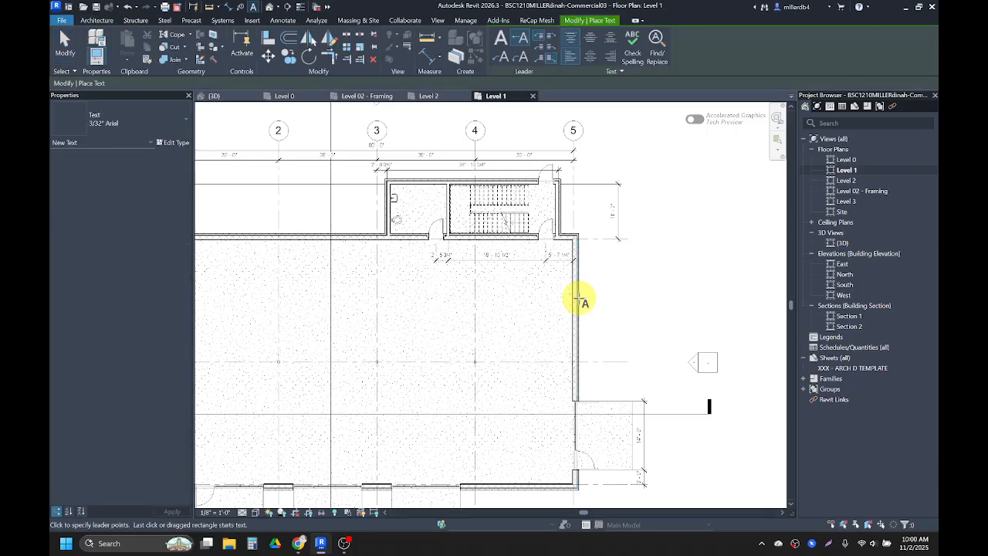
{"action": "scroll", "coordinate": [606, 143], "scroll_direction": "up", "scroll_amount": 4}
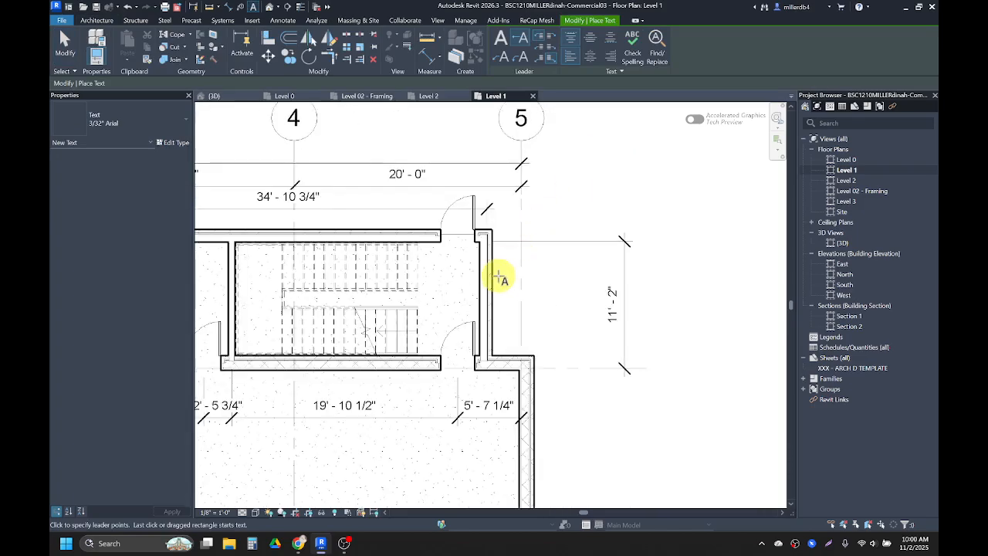
{"action": "left_click", "coordinate": [494, 282]}
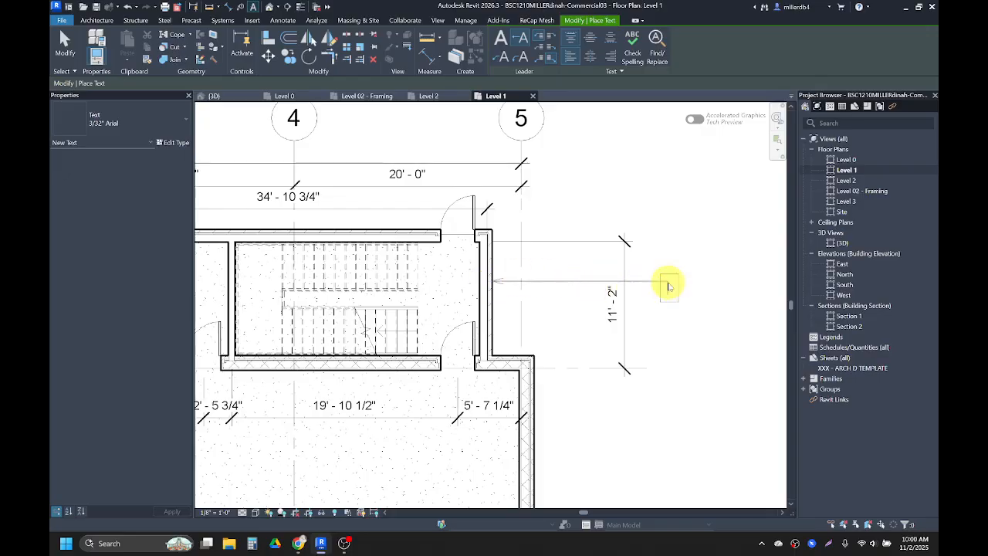
{"action": "left_click", "coordinate": [669, 284]}
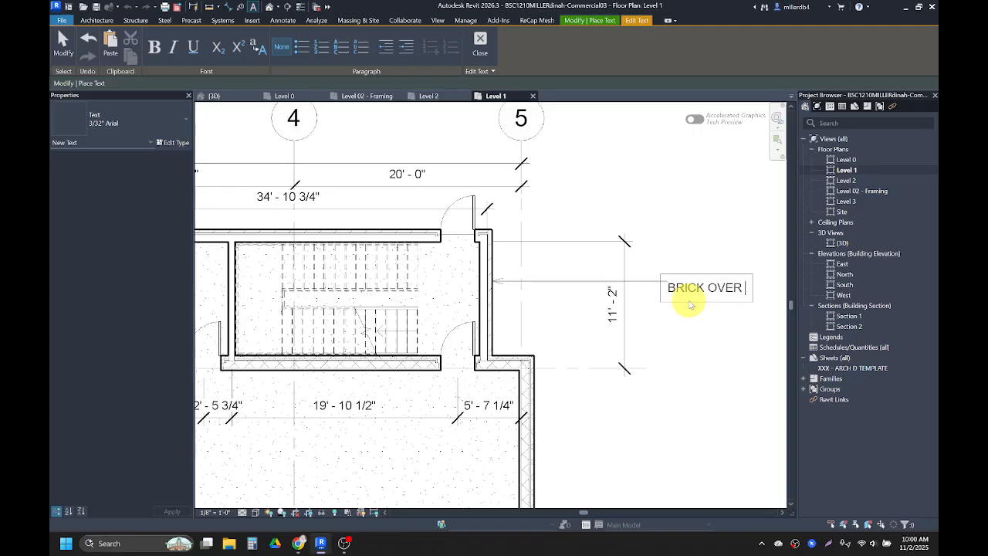
{"action": "type", "text": "BRICK OVER METAL "}
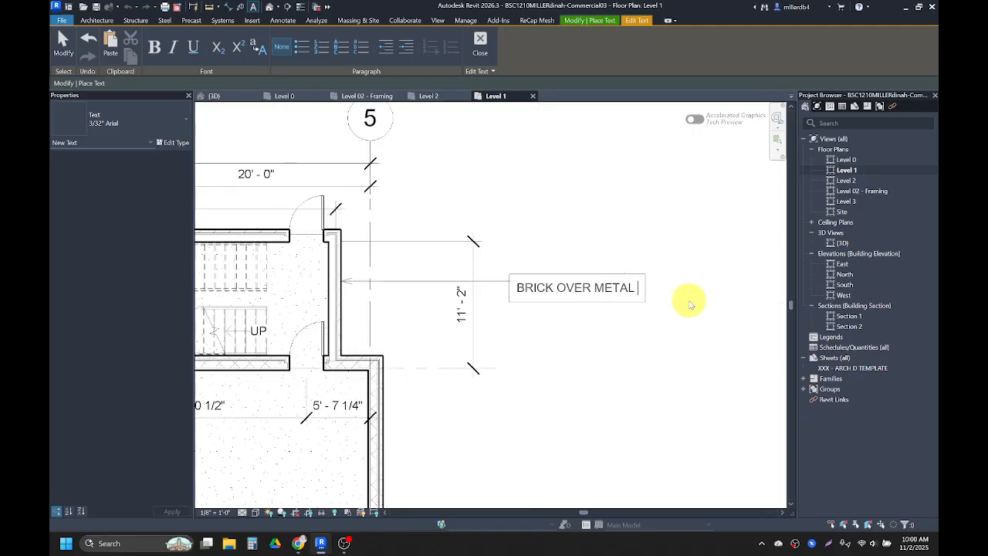
{"action": "type", "text": "STUD"}
{"action": "key", "text": "Return"}
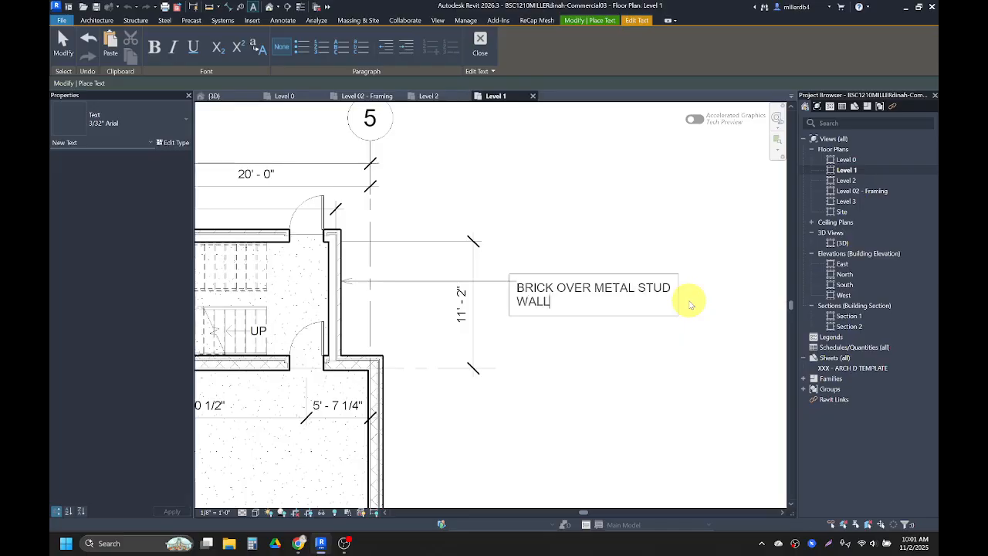
{"action": "left_click", "coordinate": [645, 350]}
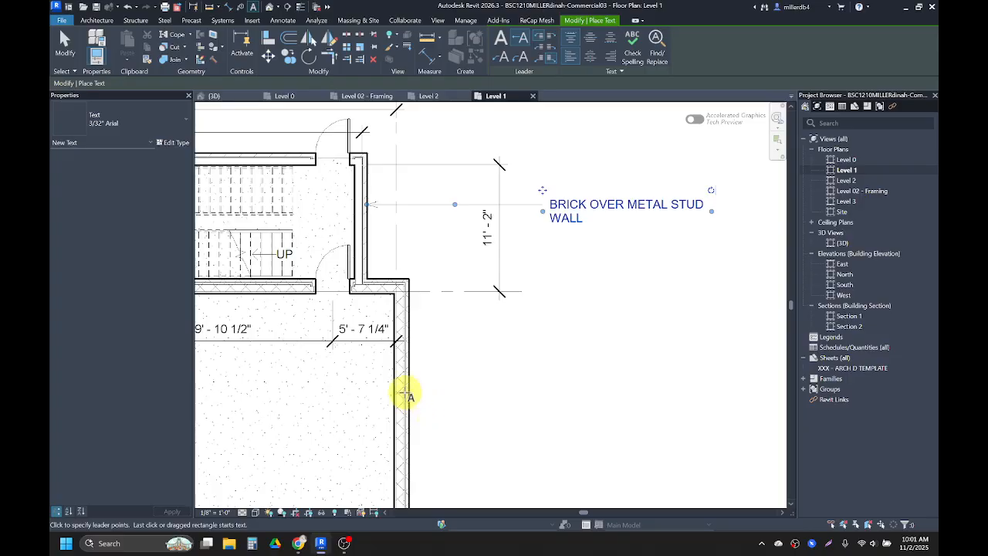
Add the note "TWO-WYTHE CAVITY WALL" with a one-segment leader to the grid 5 wall, and keep the text as entered.
{"action": "left_click", "coordinate": [400, 390]}
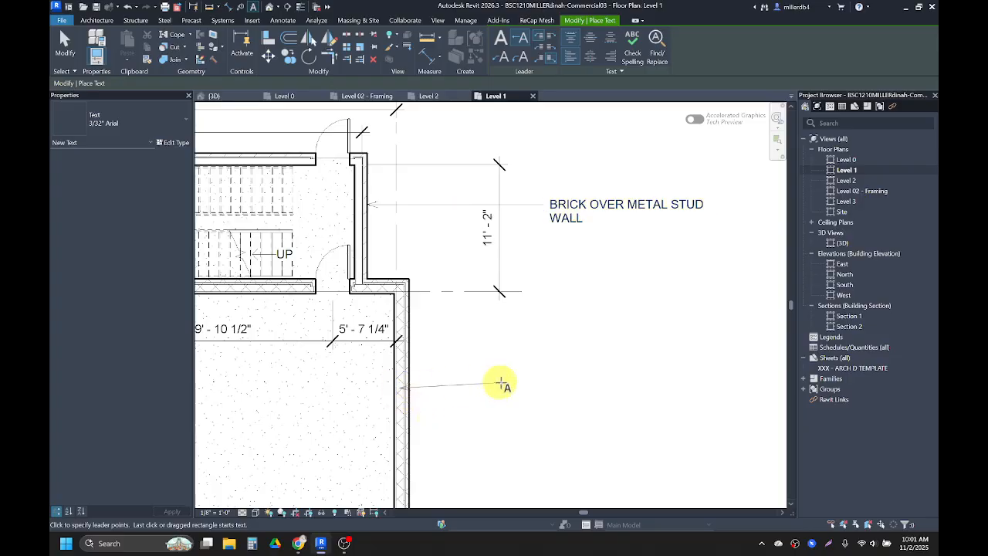
{"action": "left_click", "coordinate": [544, 384]}
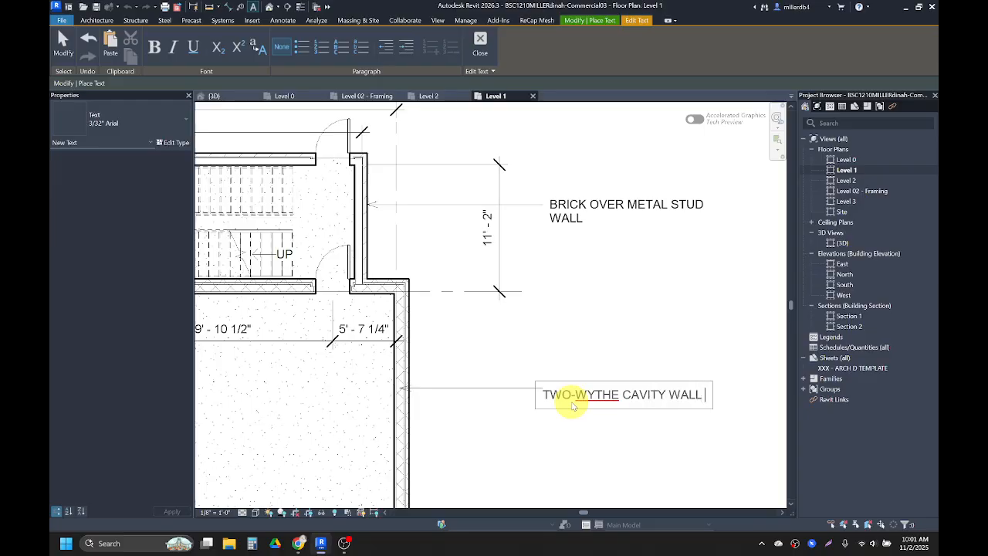
{"action": "double_click", "coordinate": [588, 395]}
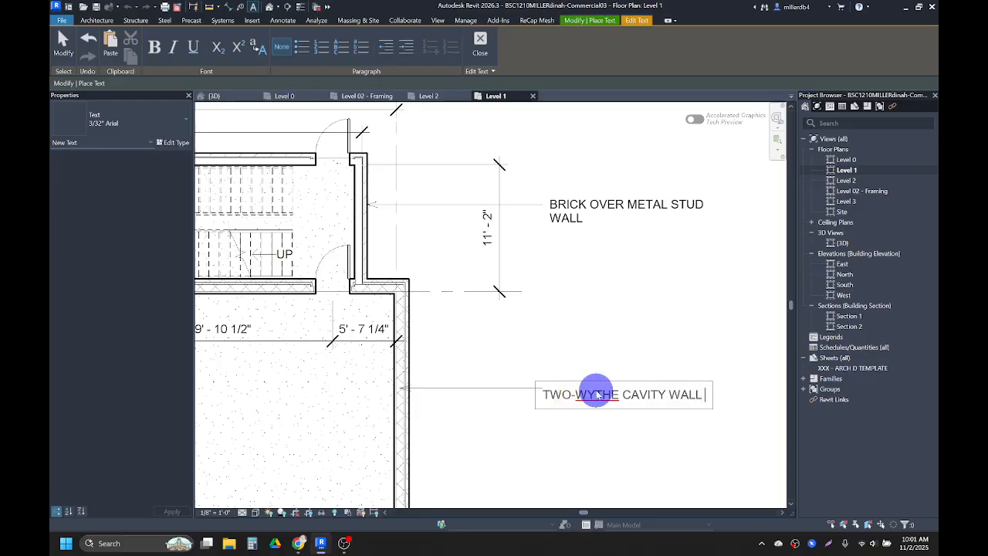
{"action": "right_click", "coordinate": [594, 396]}
{"action": "key", "text": "Escape"}
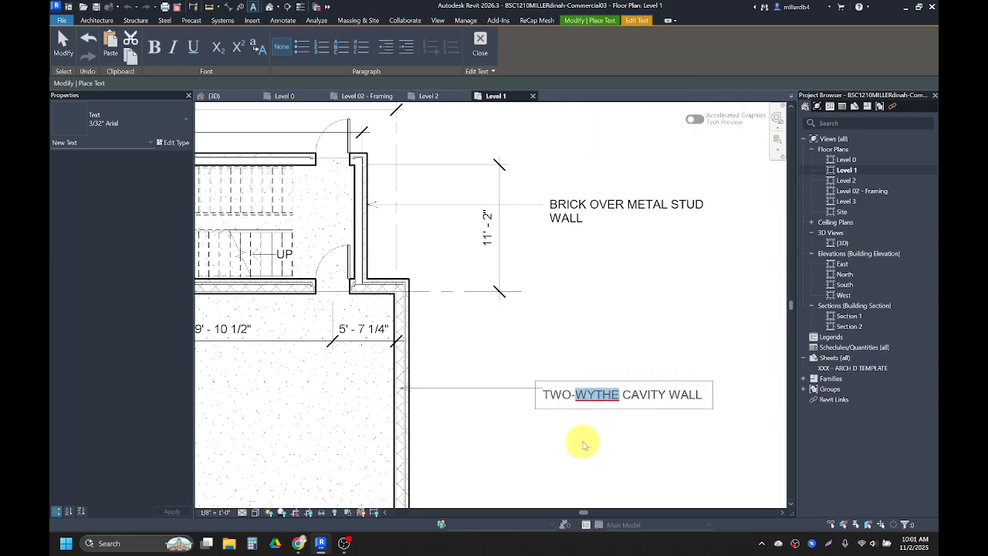
{"action": "key", "text": "Escape"}
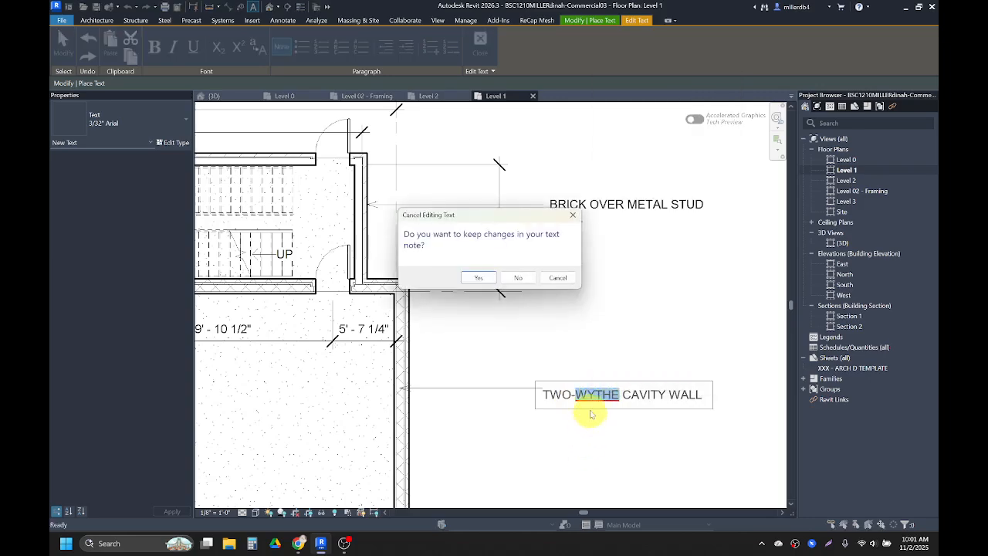
{"action": "left_click", "coordinate": [480, 278]}
Add the note "CONCRETE ENTRY PAD" with a two-segment leader to the edge of the entry pad outside the grid 5 wall.
{"action": "scroll", "coordinate": [490, 281], "scroll_direction": "down", "scroll_amount": 5}
{"action": "middle_click_drag", "start_coordinate": [512, 371], "coordinate": [525, 326]}
{"action": "scroll", "coordinate": [525, 340], "scroll_direction": "up", "scroll_amount": 4}
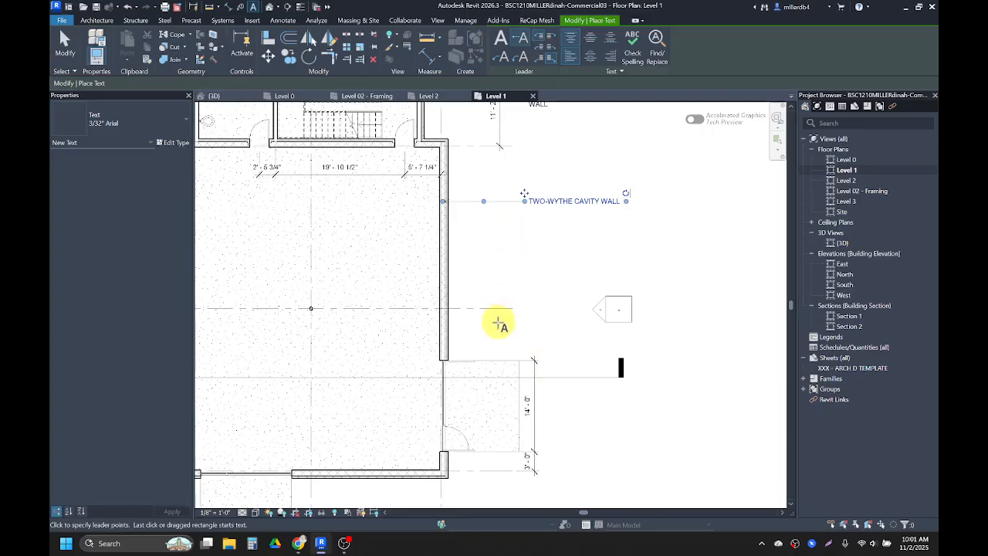
{"action": "left_click", "coordinate": [503, 58]}
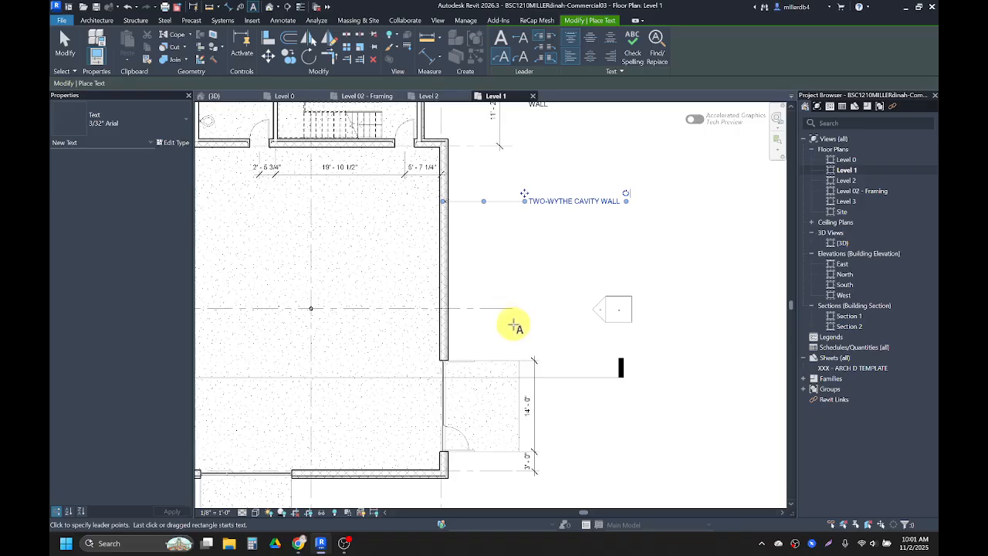
{"action": "left_click", "coordinate": [487, 359]}
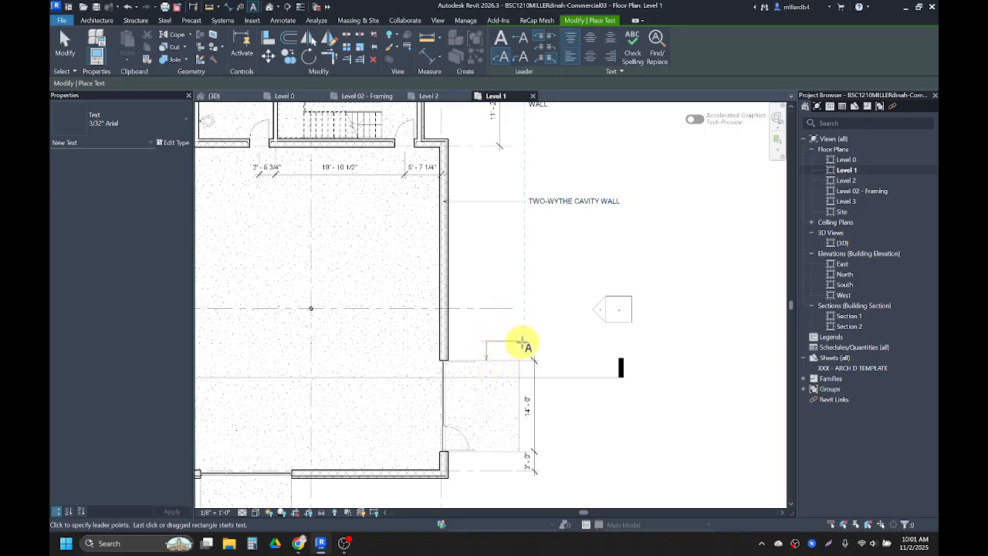
{"action": "left_click", "coordinate": [523, 344]}
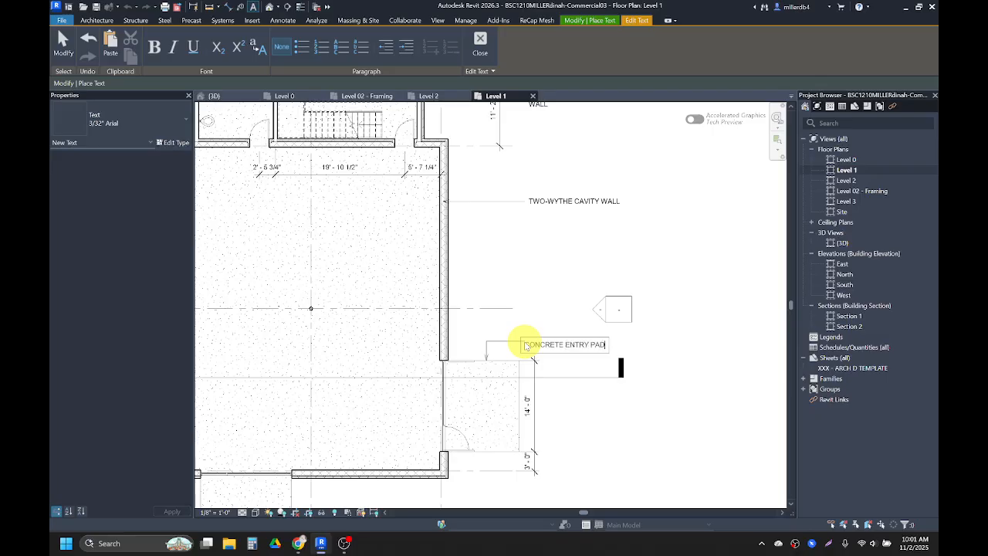
{"action": "left_click", "coordinate": [571, 402]}
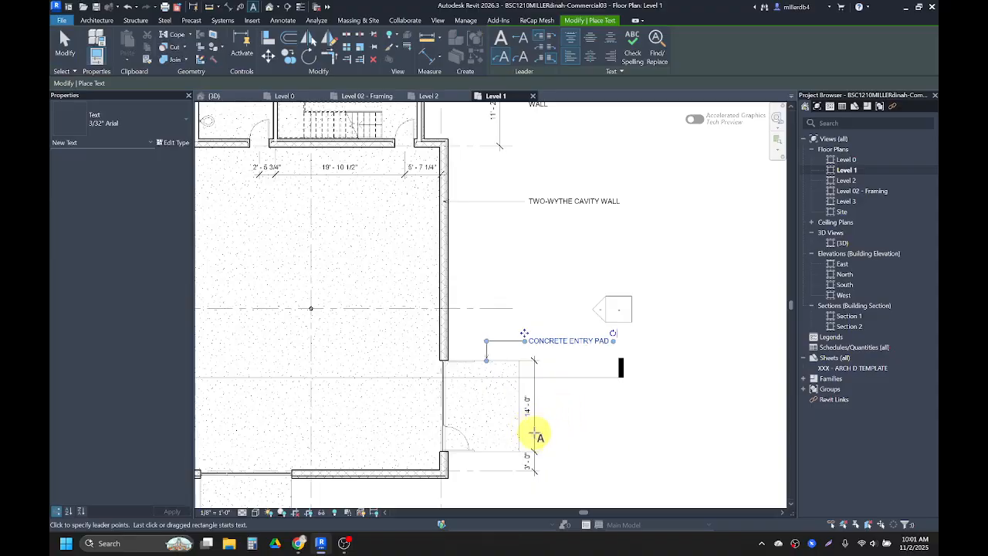
Add the note "ALUM STOREFRONT SYSTEM" with a one-segment leader to the storefront in the grid 5 wall beside the entry pad.
{"action": "left_click", "coordinate": [521, 38]}
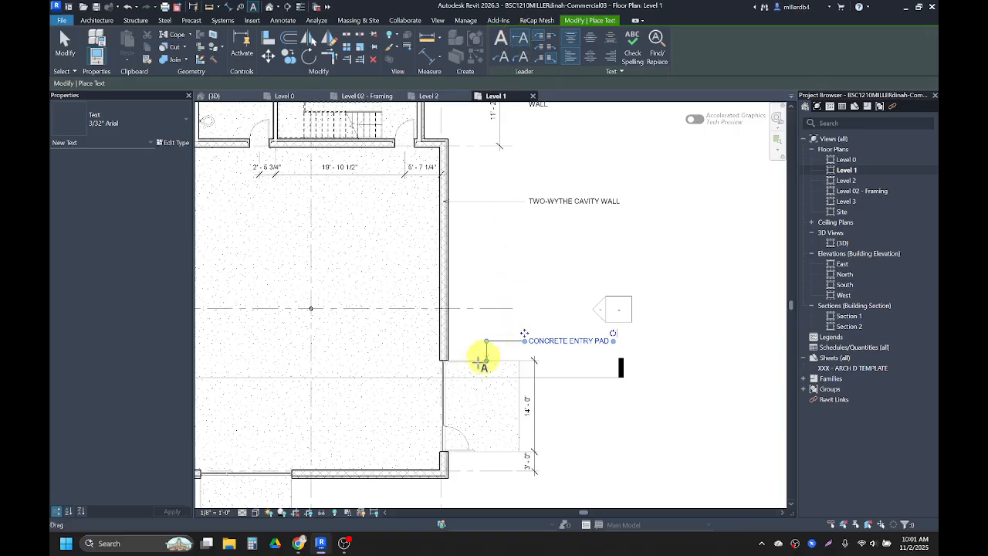
{"action": "left_click", "coordinate": [446, 387]}
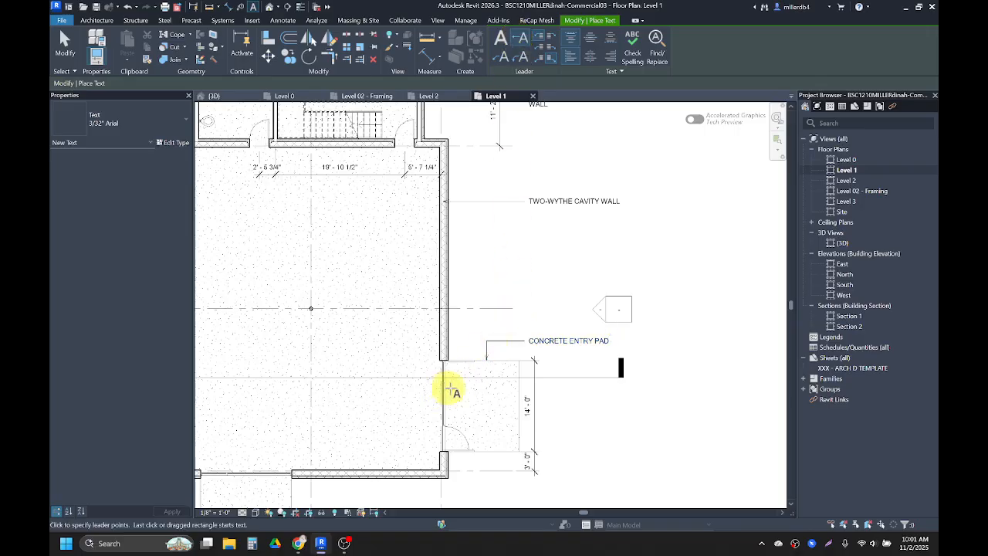
{"action": "left_click", "coordinate": [524, 390]}
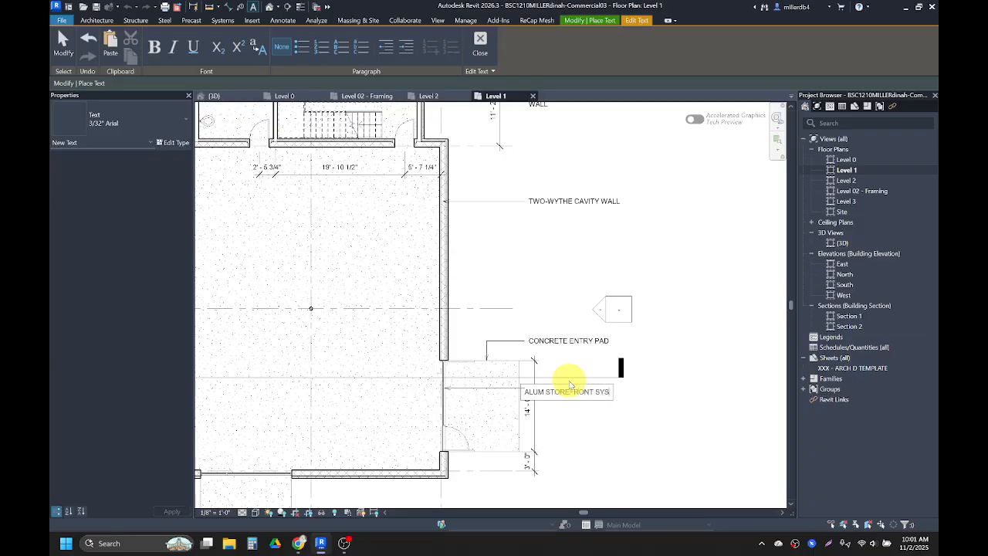
{"action": "left_click", "coordinate": [633, 456]}
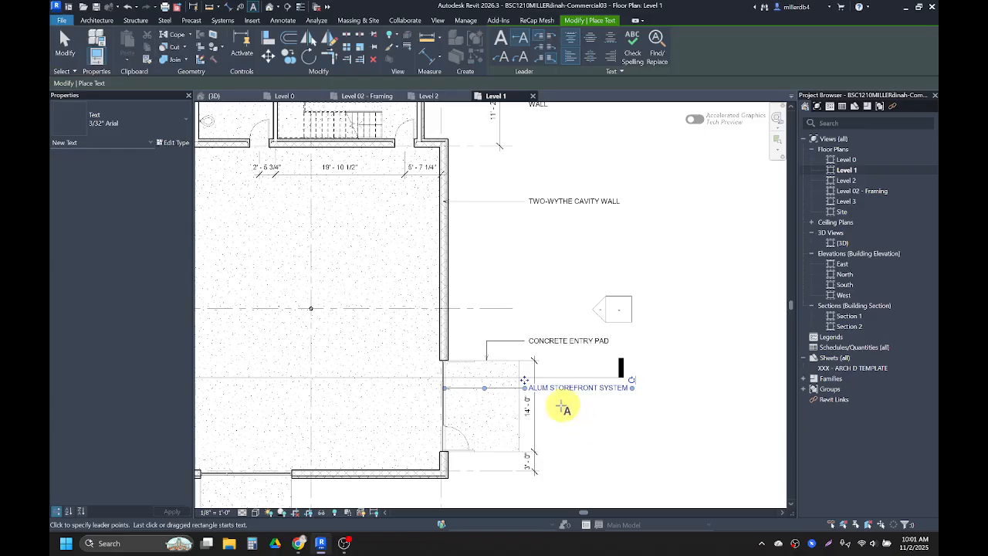
{"action": "scroll", "coordinate": [516, 401], "scroll_direction": "up", "scroll_amount": 1}
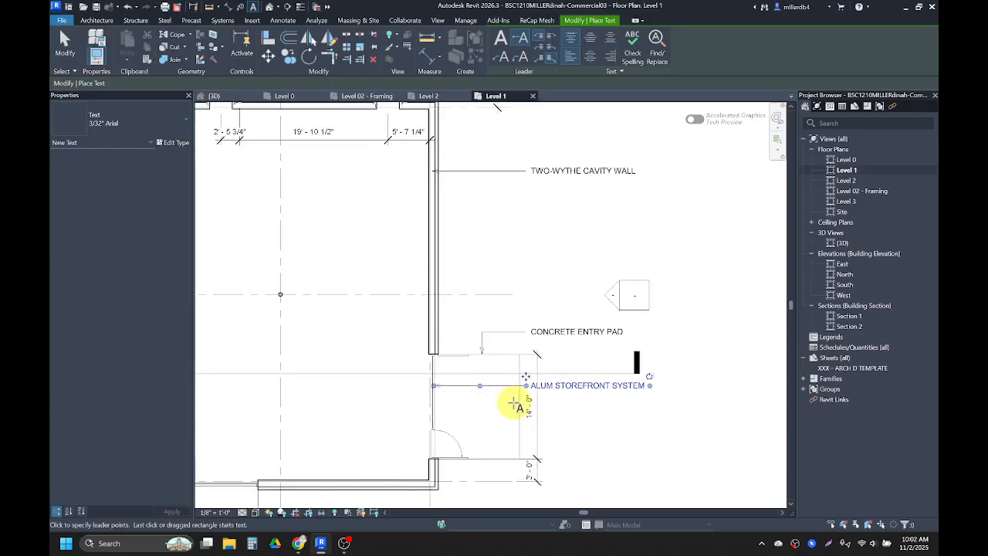
{"action": "key", "text": "Escape"}
{"action": "key", "text": "Escape"}
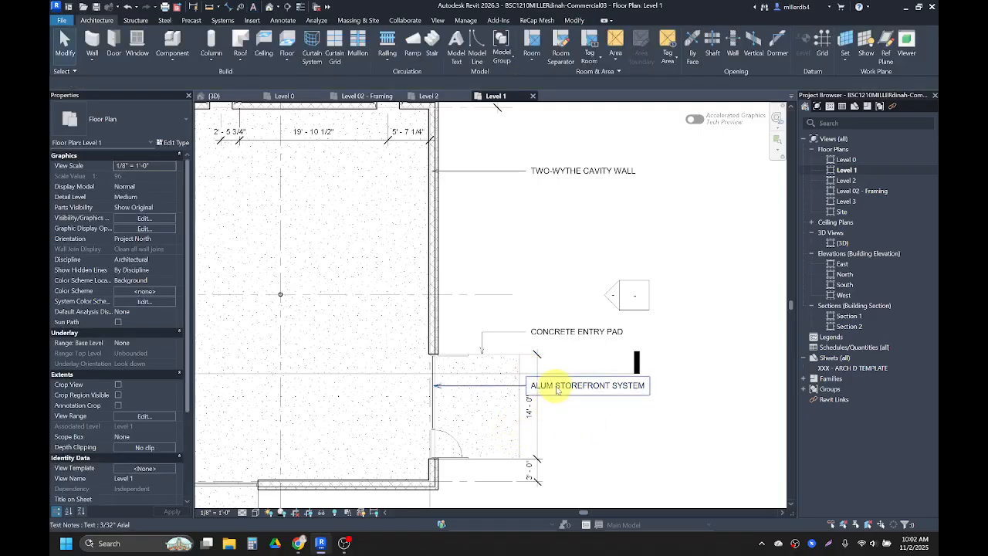
Dimension the concrete entry pad from grid 5 to its outer edge, aligned with the dimension string below the building.
{"action": "scroll", "coordinate": [558, 392], "scroll_direction": "down", "scroll_amount": 1}
{"action": "middle_click_drag", "start_coordinate": [558, 396], "coordinate": [594, 312]}
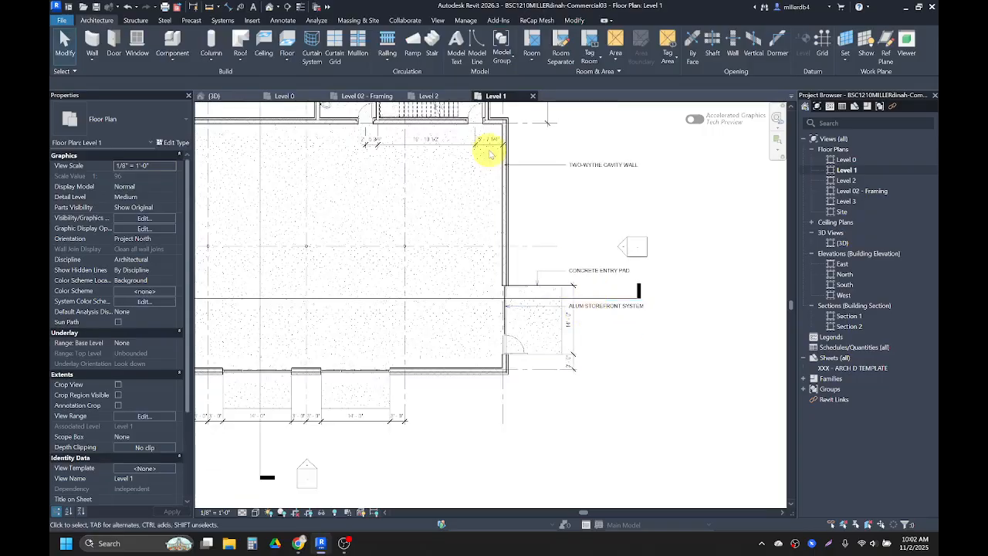
{"action": "key", "text": "d"}
{"action": "key", "text": "i"}
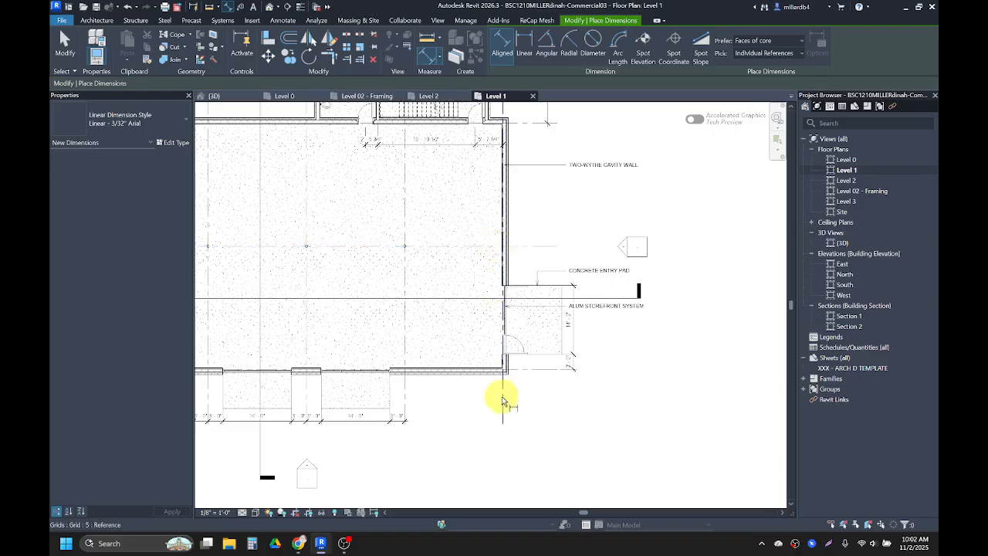
{"action": "left_click", "coordinate": [503, 406]}
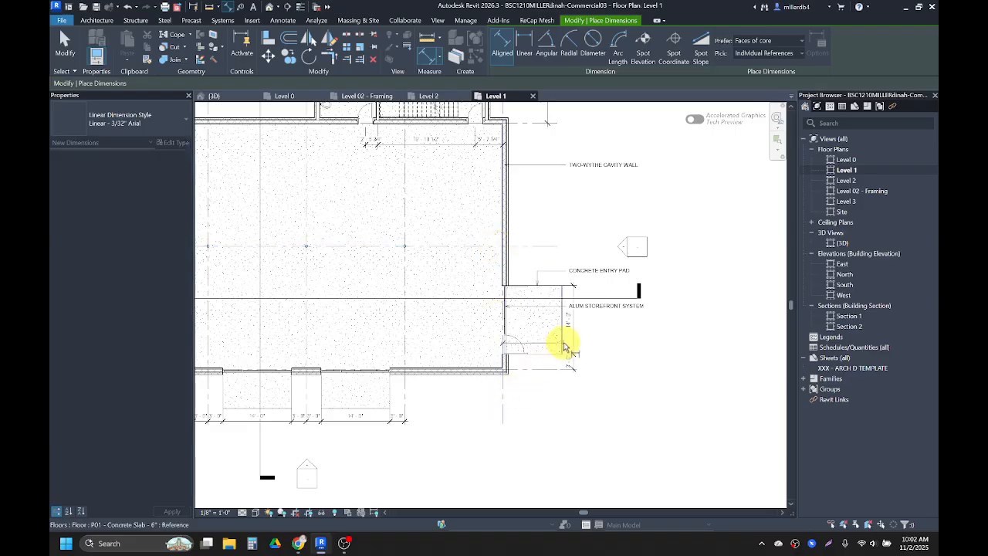
{"action": "left_click", "coordinate": [563, 342]}
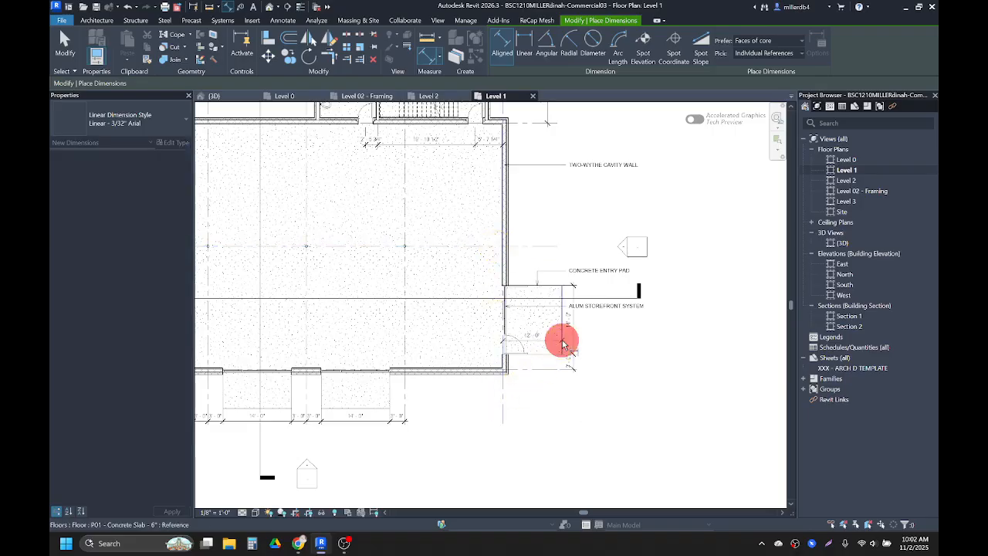
{"action": "left_click", "coordinate": [553, 425]}
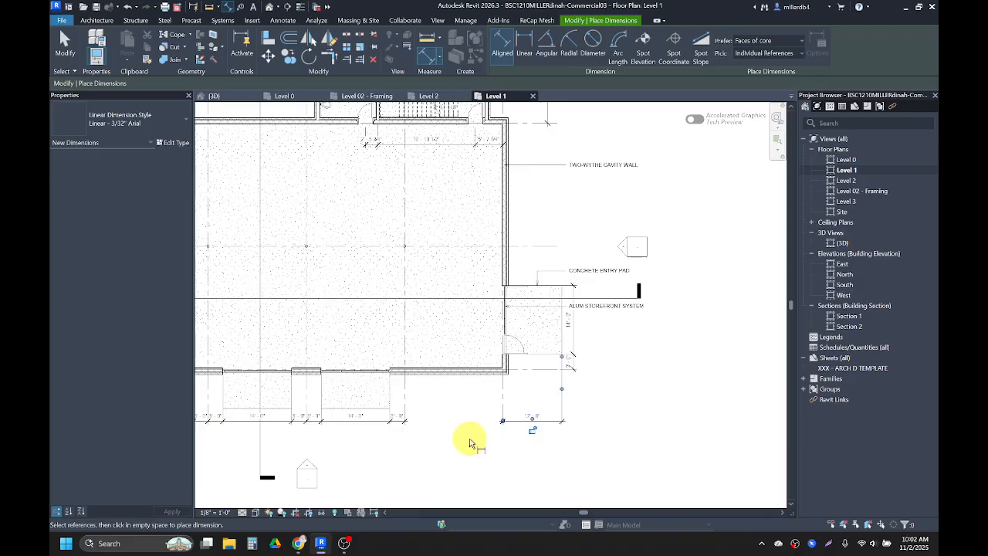
{"action": "scroll", "coordinate": [463, 440], "scroll_direction": "down", "scroll_amount": 1}
{"action": "scroll", "coordinate": [461, 420], "scroll_direction": "down", "scroll_amount": 4}
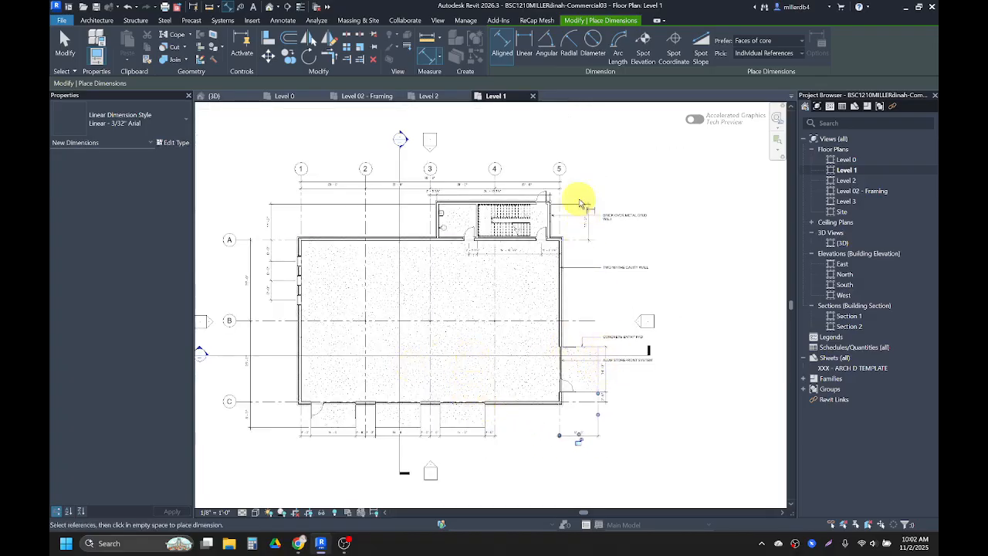
{"action": "scroll", "coordinate": [283, 270], "scroll_direction": "up", "scroll_amount": 3}
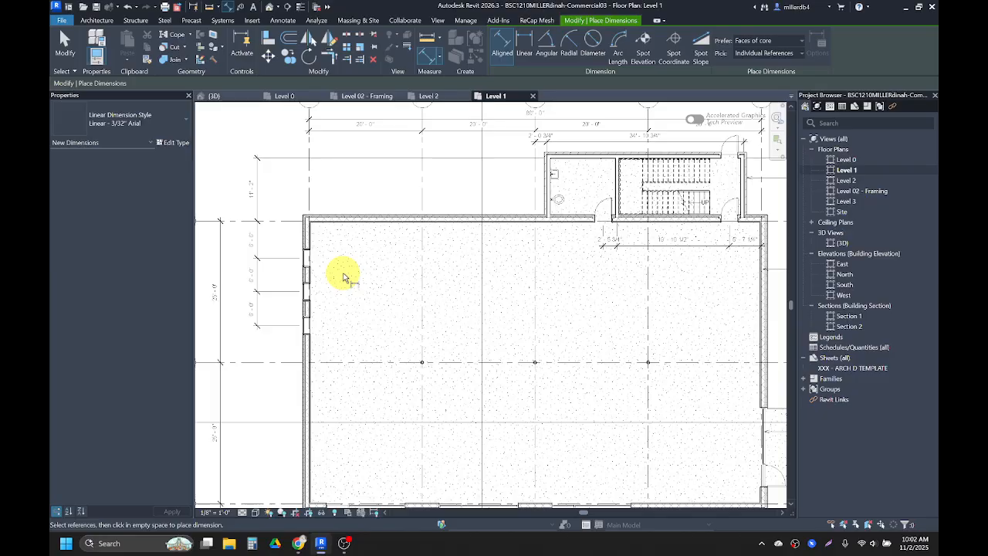
{"action": "key", "text": "Escape"}
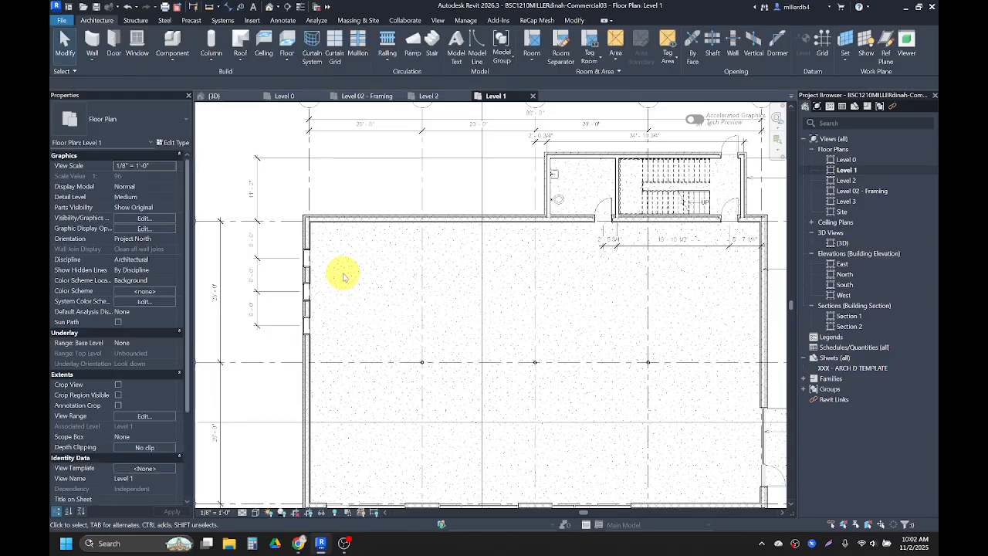
Tag the three awning windows in the grid 1 wall by category, without leaders.
{"action": "key", "text": "t"}
{"action": "key", "text": "g"}
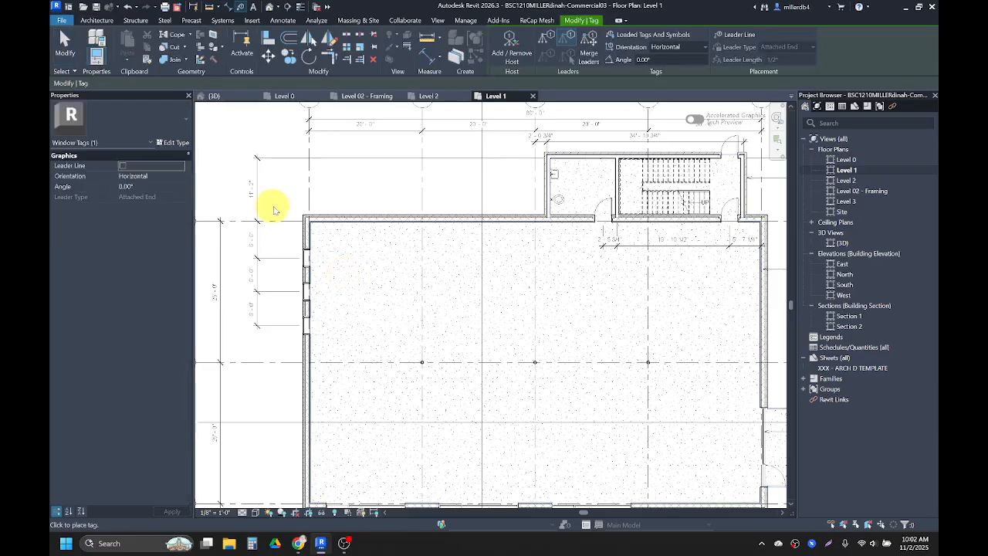
{"action": "scroll", "coordinate": [304, 260], "scroll_direction": "up", "scroll_amount": 3}
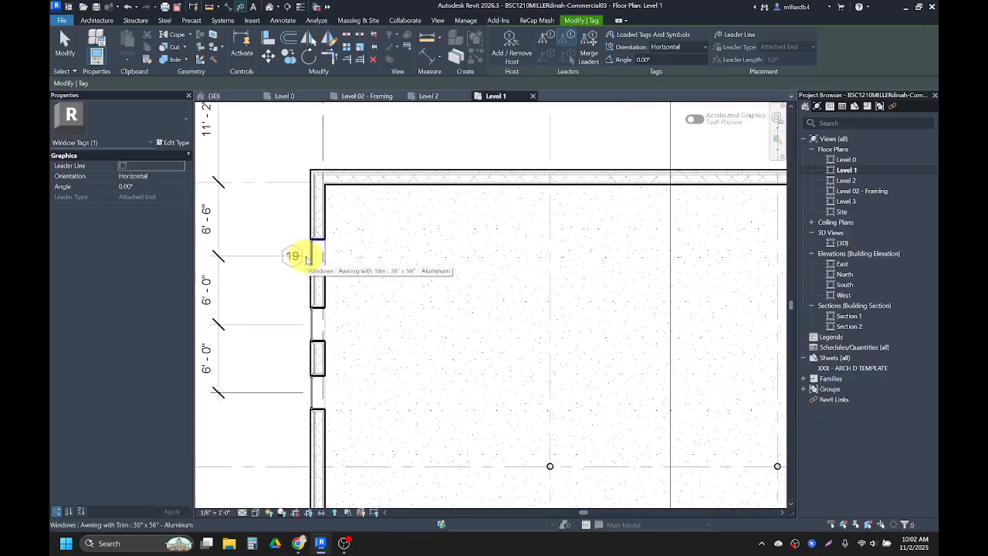
{"action": "left_click", "coordinate": [307, 260]}
{"action": "left_click", "coordinate": [315, 326]}
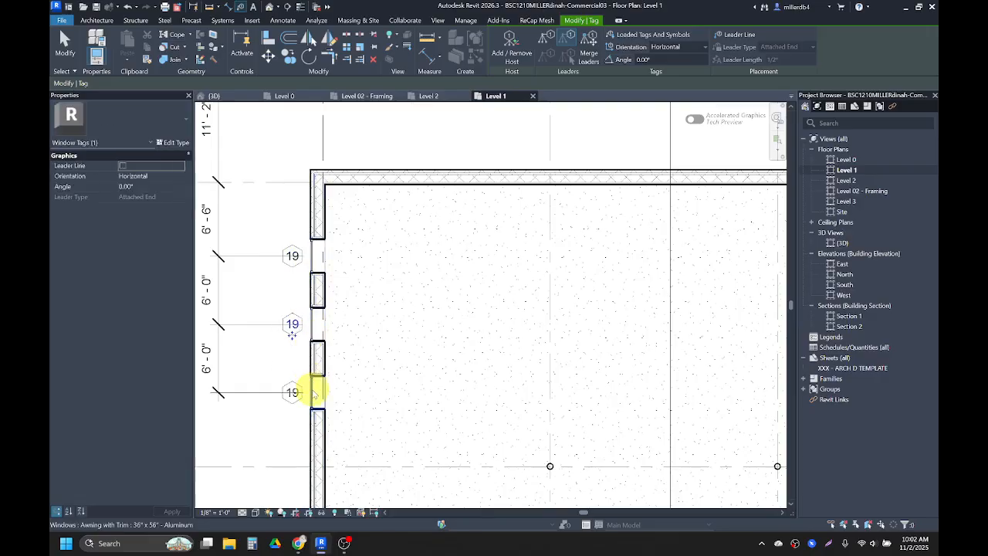
{"action": "left_click", "coordinate": [314, 402]}
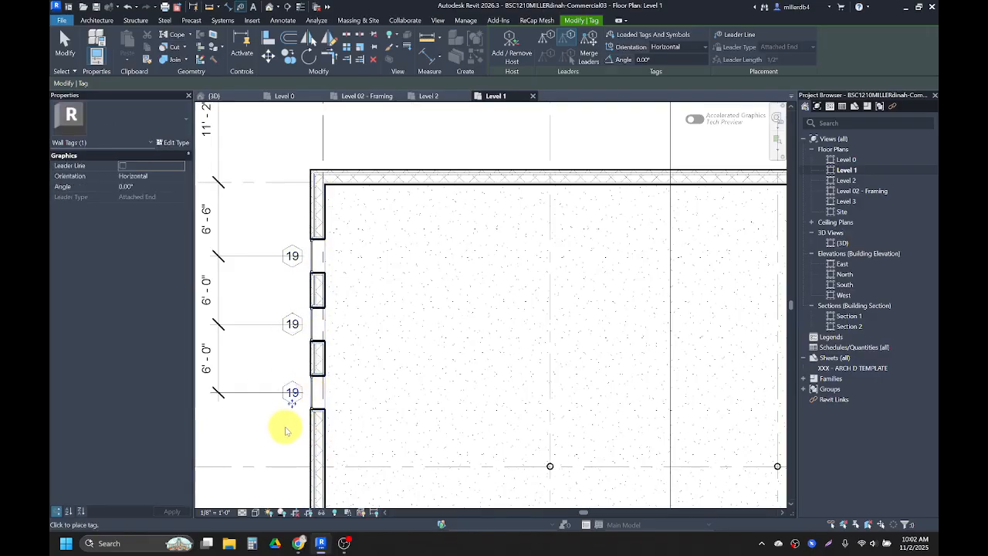
{"action": "key", "text": "Escape"}
{"action": "key", "text": "Escape"}
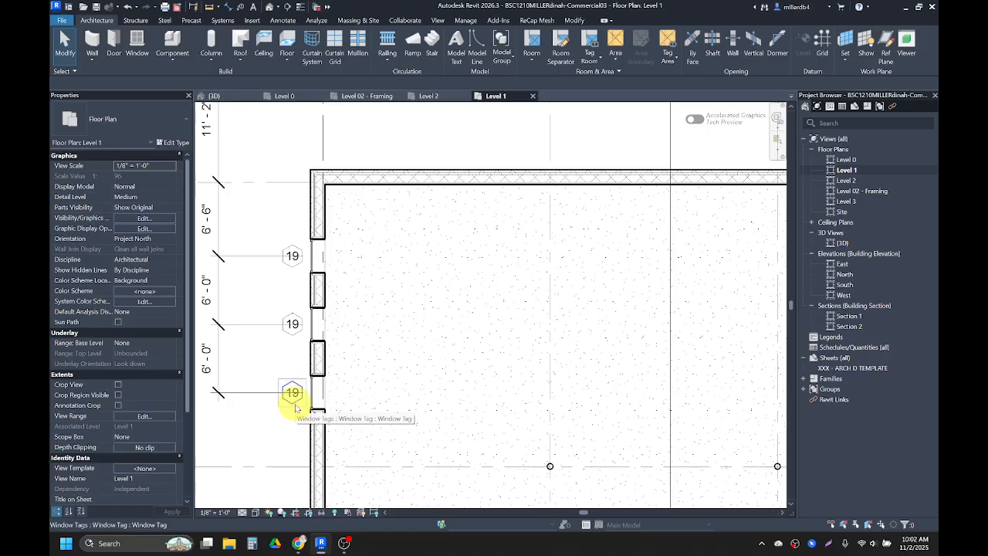
Change the mark in the middle window's tag to A and accept the type parameter change.
{"action": "left_click", "coordinate": [295, 402]}
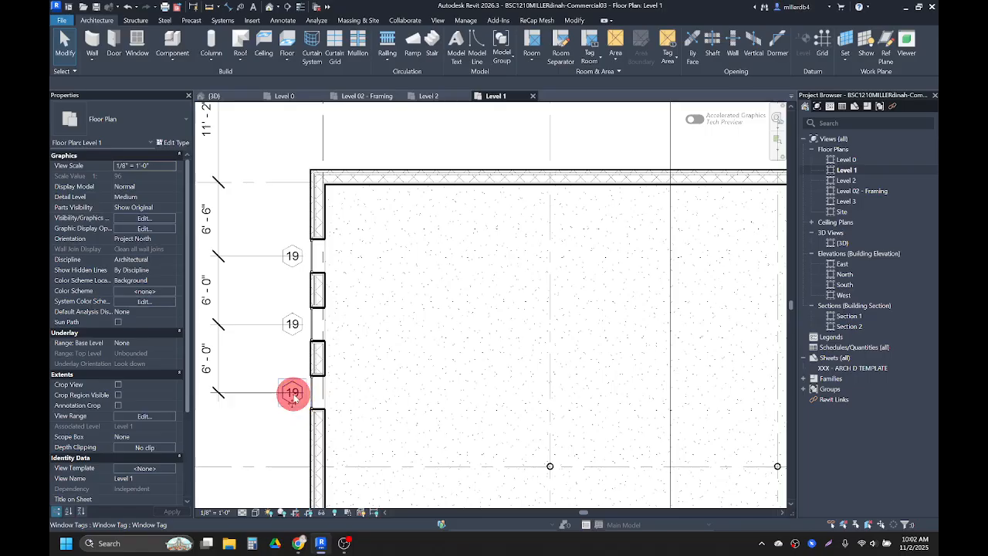
{"action": "left_click", "coordinate": [282, 440]}
{"action": "left_click", "coordinate": [294, 325]}
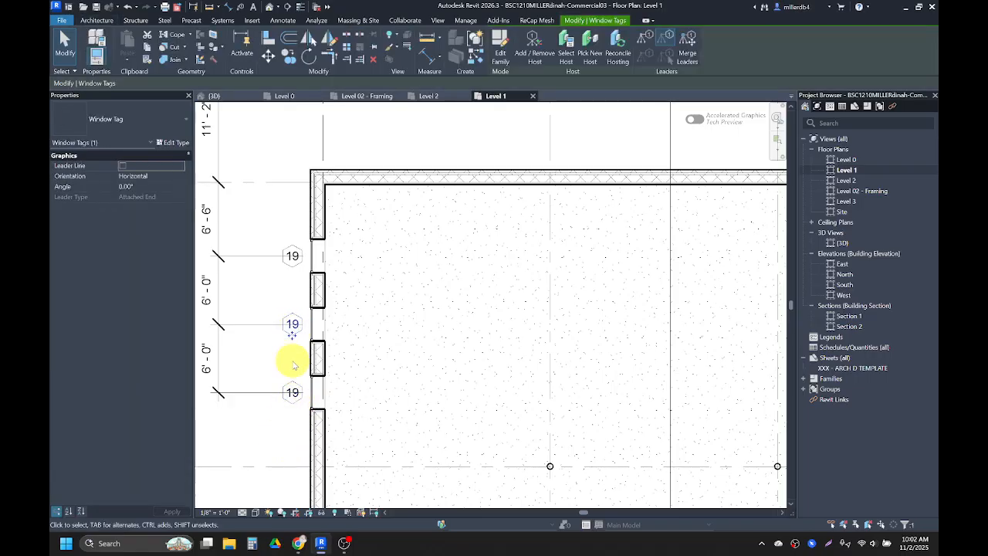
{"action": "left_click", "coordinate": [293, 322]}
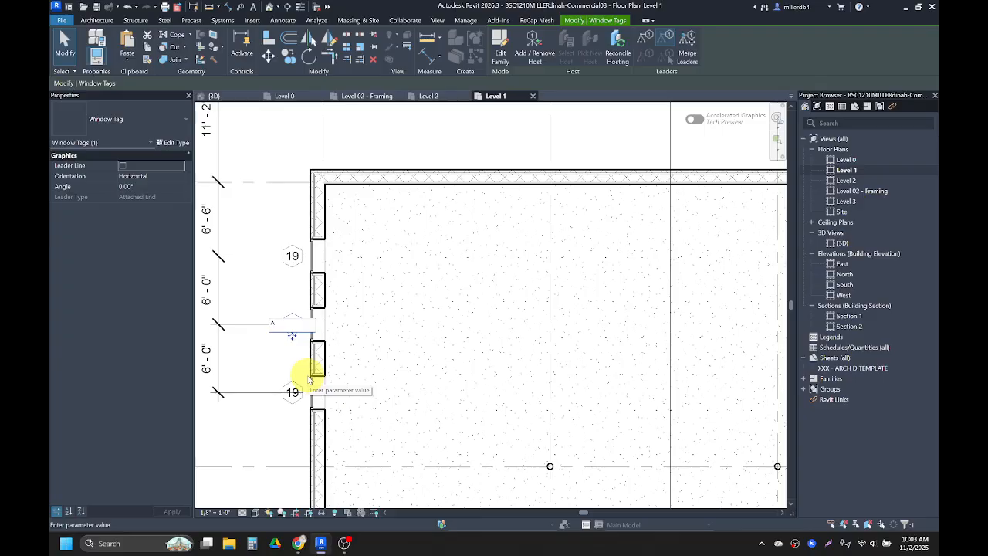
{"action": "key", "text": "Return"}
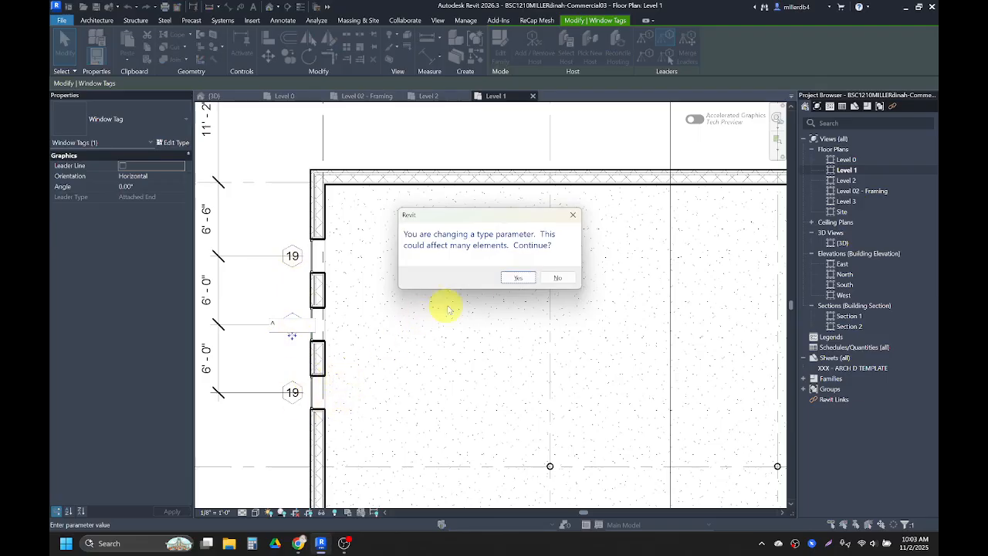
{"action": "left_click", "coordinate": [519, 279]}
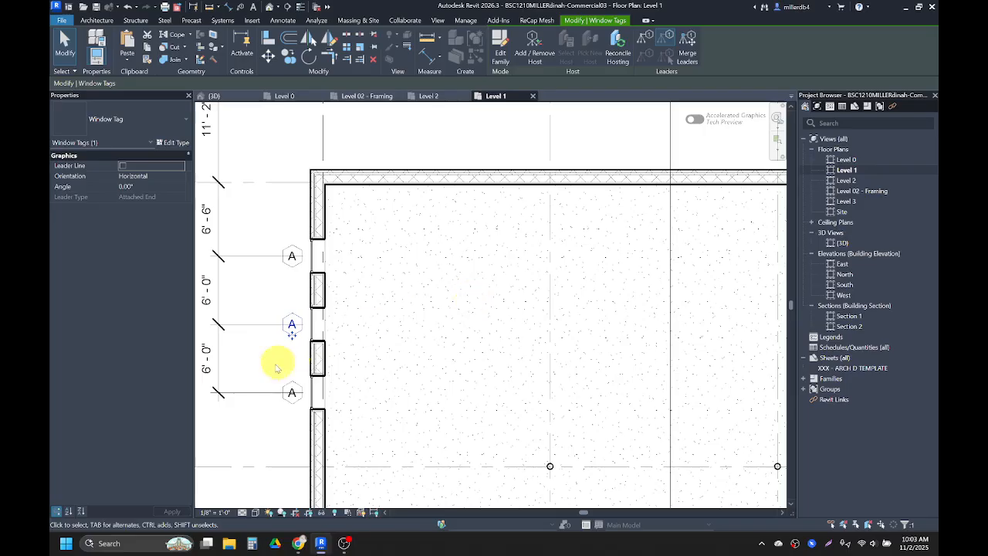
{"action": "left_click", "coordinate": [266, 363]}
Shorten the three witness lines of the grid 1 window dimension string so they stop short of the window tags.
{"action": "left_click", "coordinate": [262, 325]}
{"action": "left_click_drag", "start_coordinate": [305, 327], "coordinate": [279, 325]}
{"action": "left_click_drag", "start_coordinate": [303, 255], "coordinate": [279, 255]}
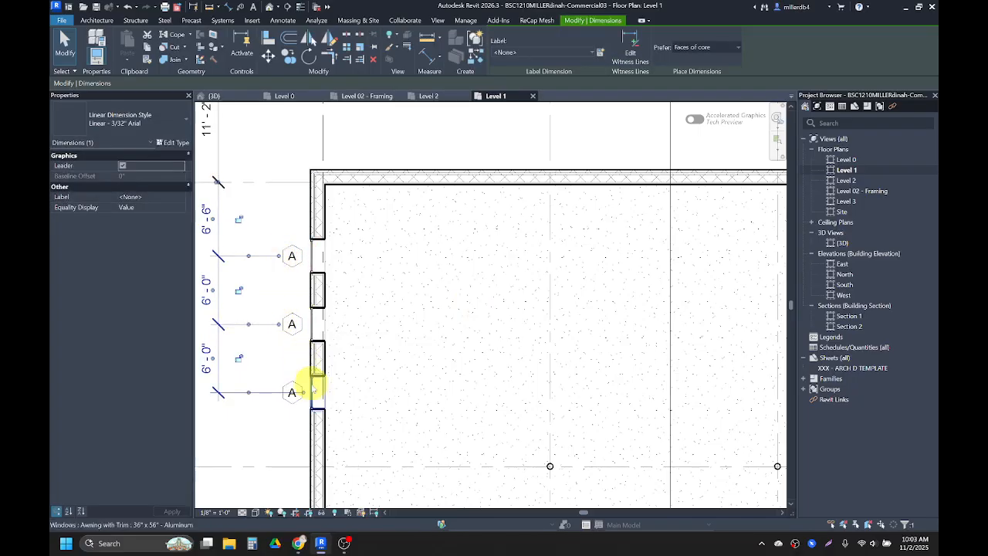
{"action": "left_click_drag", "start_coordinate": [304, 393], "coordinate": [278, 393]}
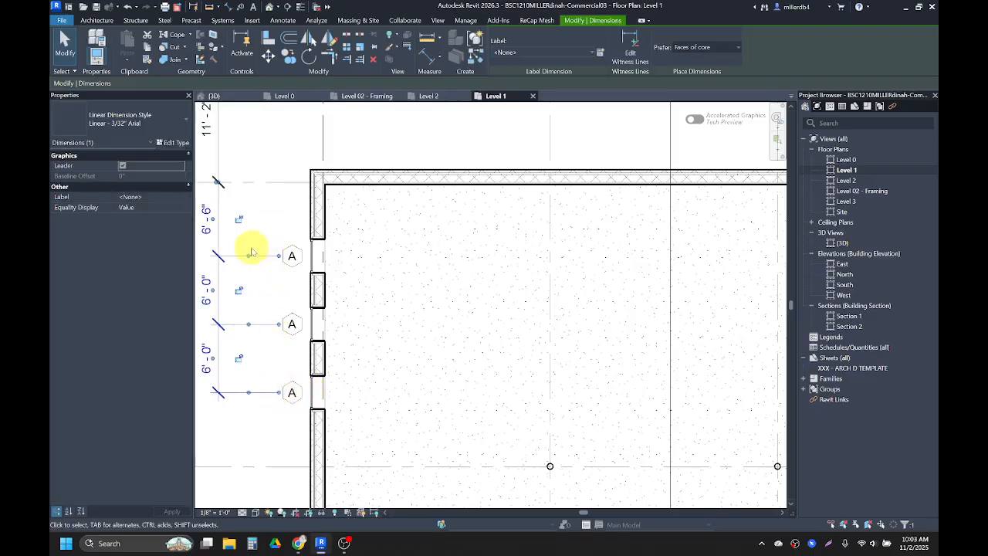
{"action": "left_click", "coordinate": [283, 438]}
Tag the restroom door, the stair's interior door and the stair's exterior door by category, without leaders.
{"action": "scroll", "coordinate": [284, 437], "scroll_direction": "down", "scroll_amount": 2}
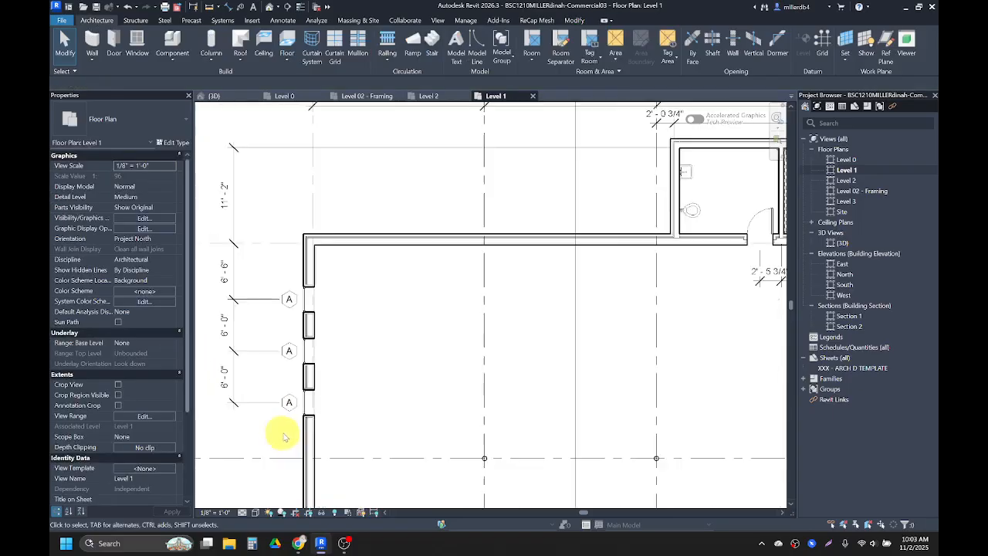
{"action": "middle_click_drag", "start_coordinate": [441, 373], "coordinate": [215, 370]}
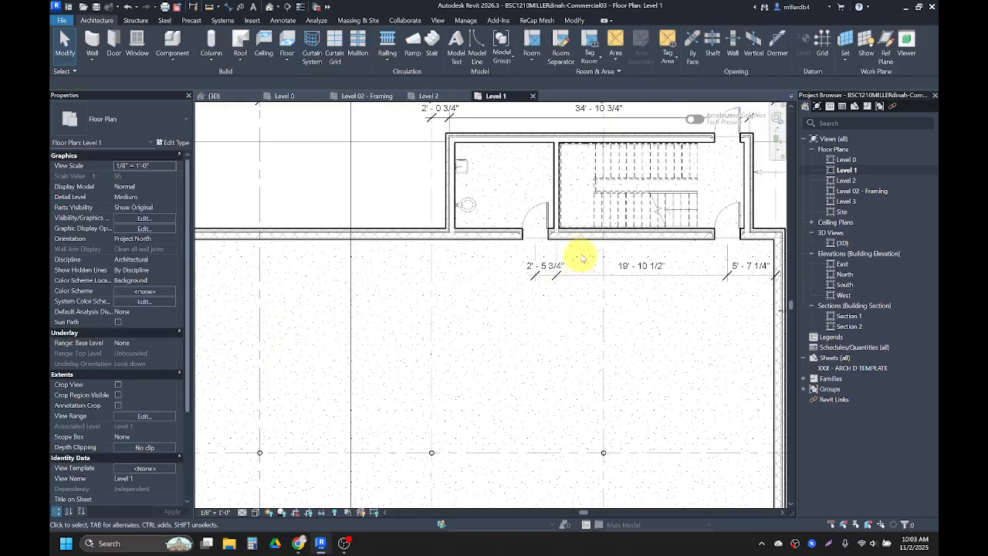
{"action": "scroll", "coordinate": [591, 254], "scroll_direction": "up", "scroll_amount": 1}
{"action": "middle_click_drag", "start_coordinate": [591, 254], "coordinate": [479, 307]}
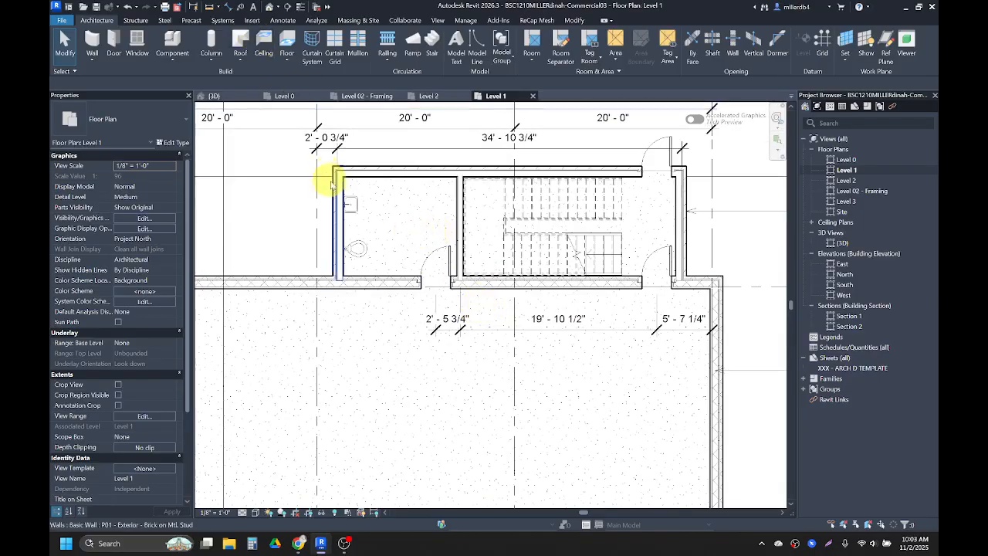
{"action": "left_click", "coordinate": [242, 8]}
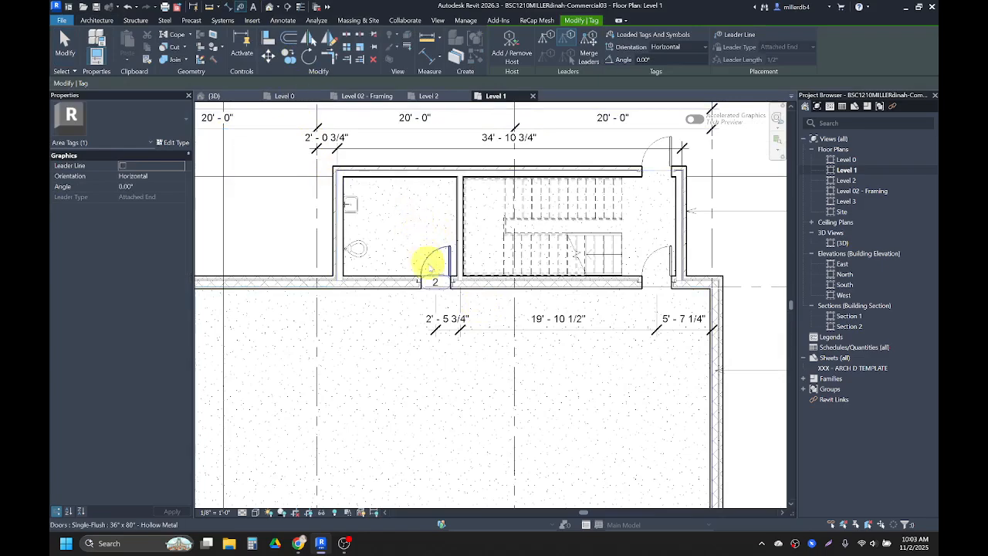
{"action": "scroll", "coordinate": [438, 290], "scroll_direction": "up", "scroll_amount": 2}
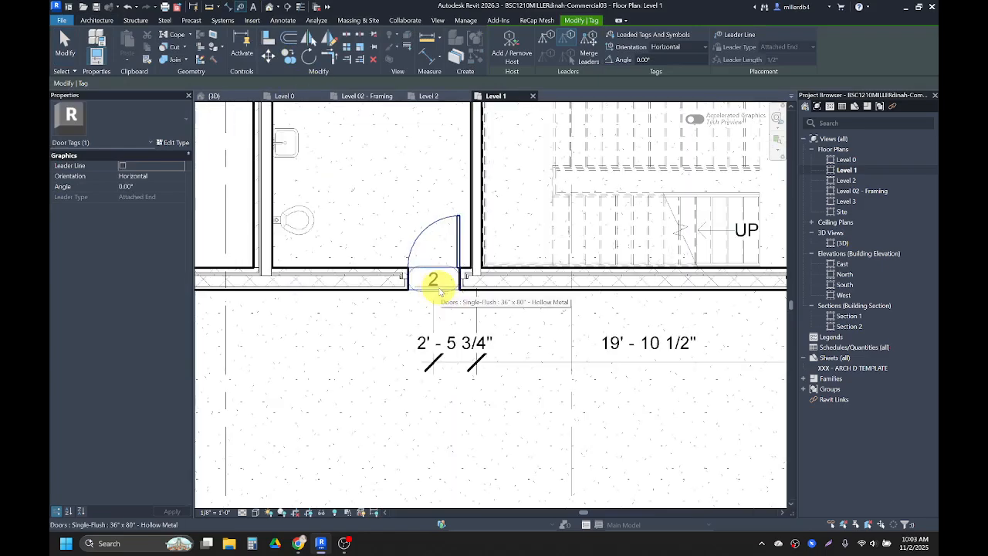
{"action": "left_click", "coordinate": [439, 289]}
{"action": "scroll", "coordinate": [438, 289], "scroll_direction": "down", "scroll_amount": 2}
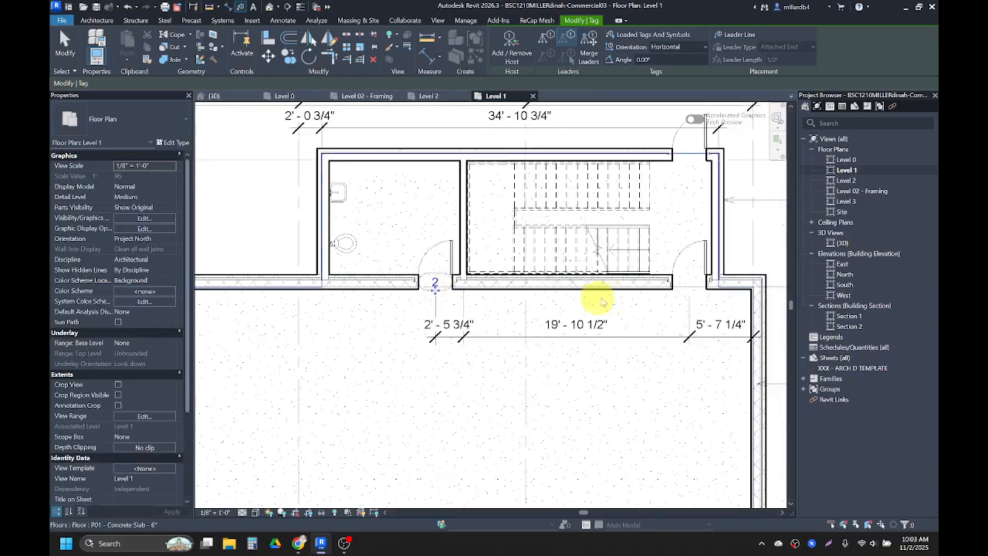
{"action": "left_click", "coordinate": [686, 280]}
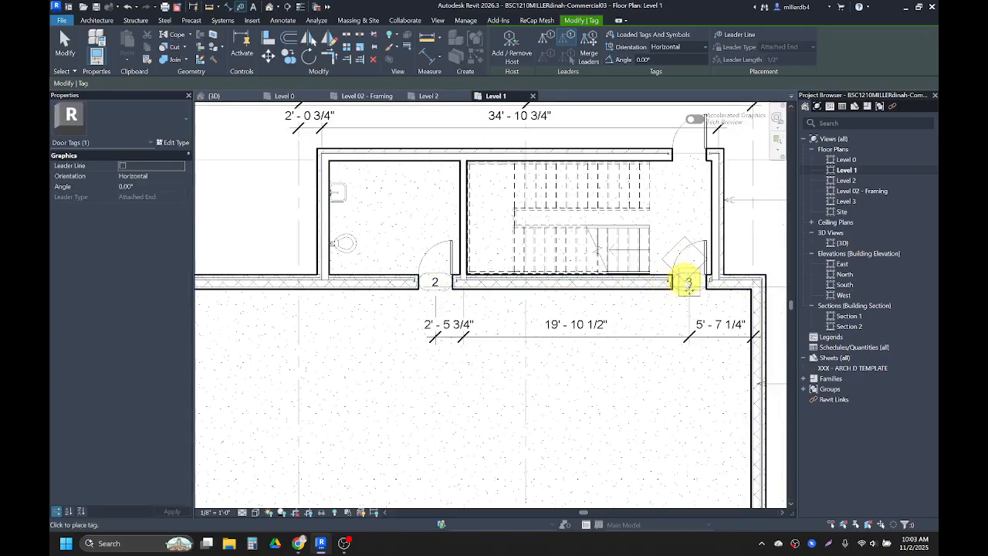
{"action": "left_click", "coordinate": [688, 154]}
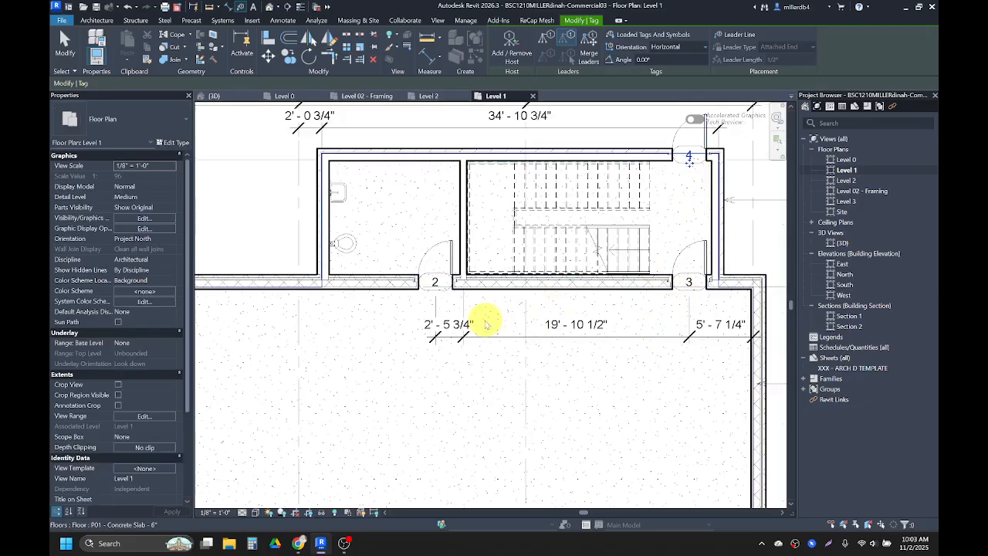
{"action": "key", "text": "Escape"}
{"action": "key", "text": "Escape"}
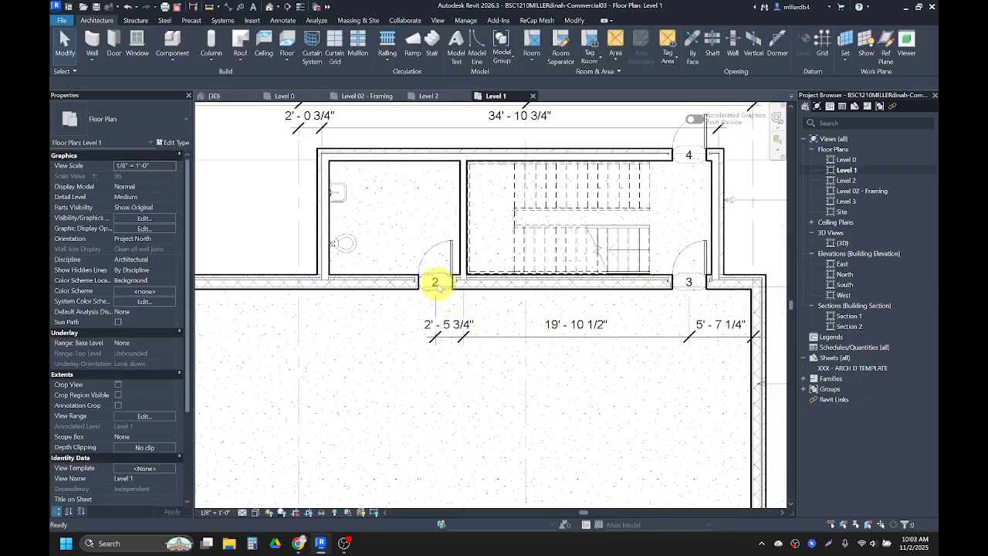
Change the mark in the restroom door's tag to 1.
{"action": "scroll", "coordinate": [436, 287], "scroll_direction": "up", "scroll_amount": 5}
{"action": "left_click", "coordinate": [432, 286]}
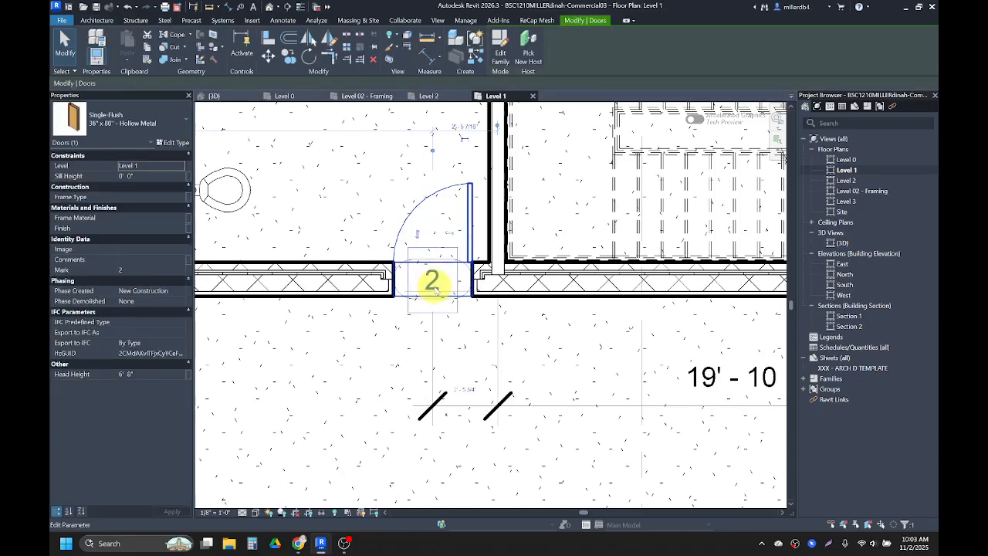
{"action": "key", "text": "Return"}
Change the mark in the stair's interior door tag to 2.
{"action": "scroll", "coordinate": [435, 286], "scroll_direction": "down", "scroll_amount": 3}
{"action": "middle_click_drag", "start_coordinate": [483, 291], "coordinate": [375, 313]}
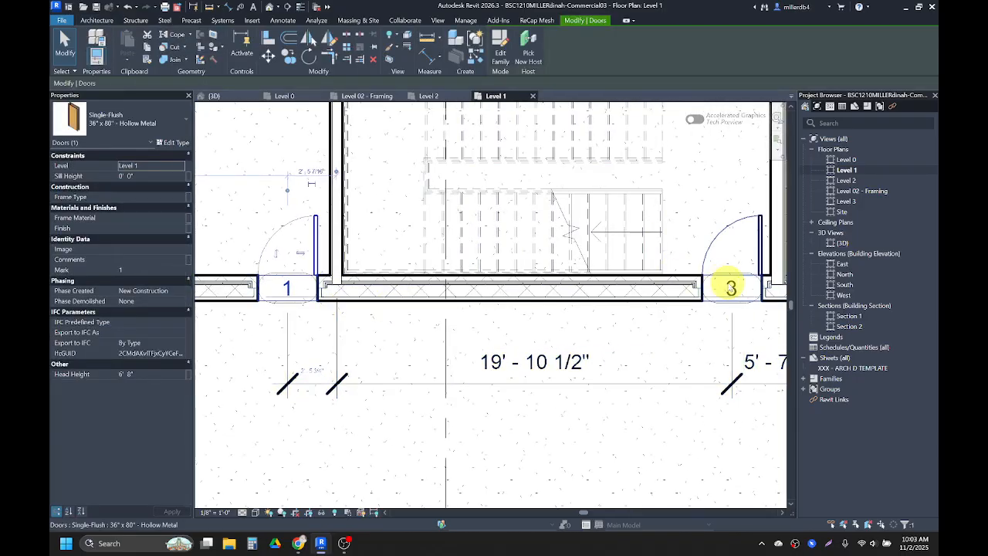
{"action": "left_click", "coordinate": [733, 289]}
{"action": "left_click", "coordinate": [733, 289]}
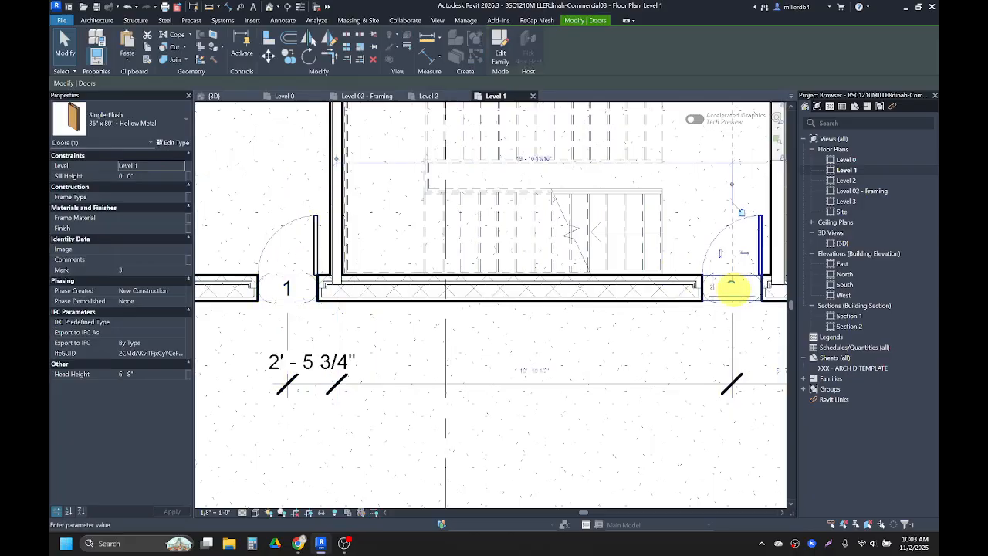
{"action": "type", "text": "2"}
{"action": "key", "text": "Return"}
Change the mark in the stair's exterior door tag to 3.
{"action": "scroll", "coordinate": [729, 305], "scroll_direction": "down", "scroll_amount": 1}
{"action": "middle_click_drag", "start_coordinate": [728, 315], "coordinate": [629, 424]}
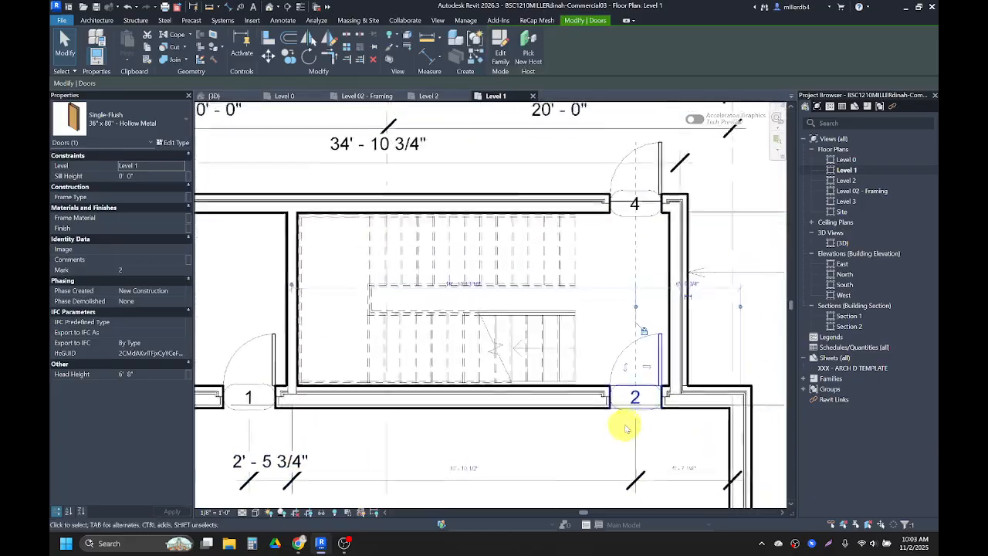
{"action": "scroll", "coordinate": [637, 207], "scroll_direction": "up", "scroll_amount": 2}
{"action": "left_click", "coordinate": [640, 210]}
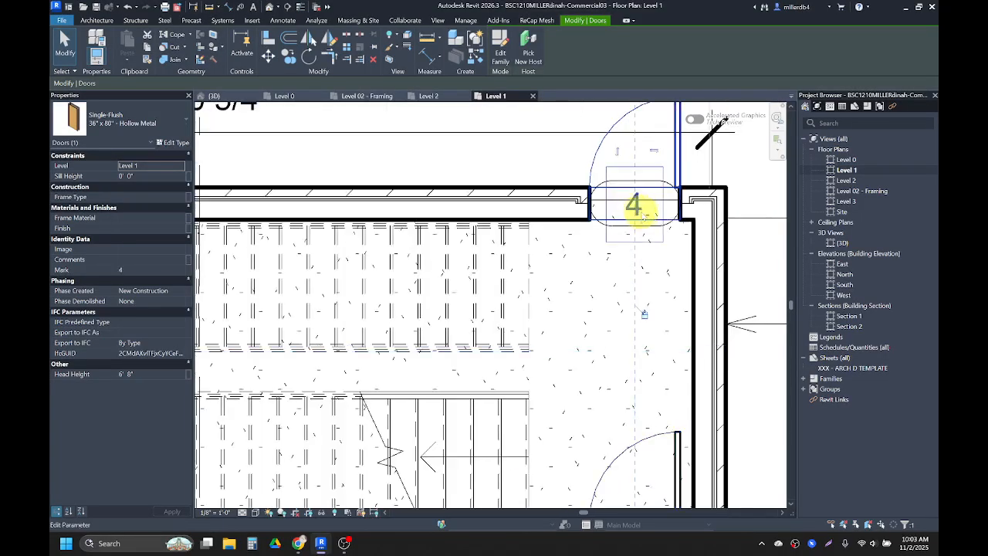
{"action": "left_click", "coordinate": [639, 209]}
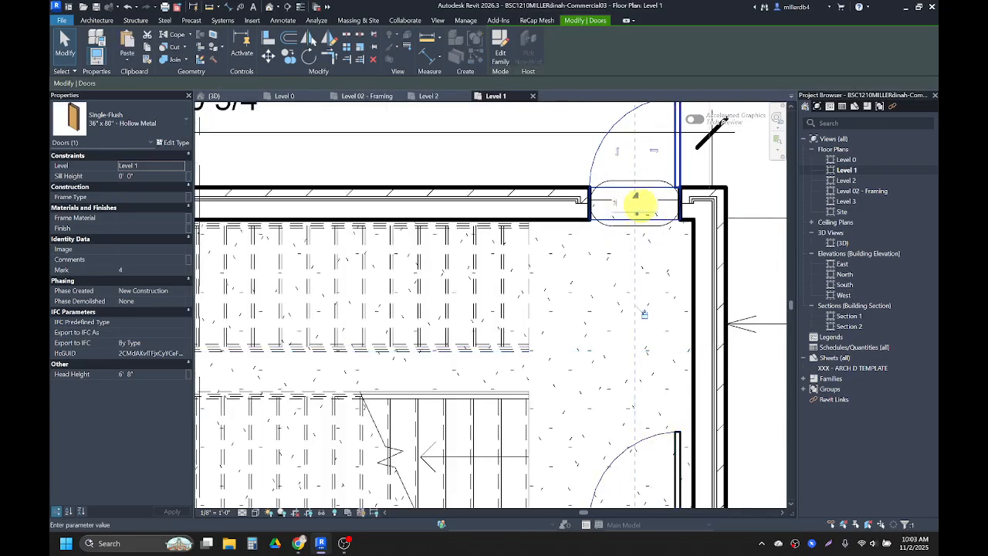
{"action": "type", "text": "3"}
{"action": "key", "text": "Return"}
{"action": "scroll", "coordinate": [610, 317], "scroll_direction": "down", "scroll_amount": 3}
{"action": "middle_click_drag", "start_coordinate": [406, 370], "coordinate": [439, 335]}
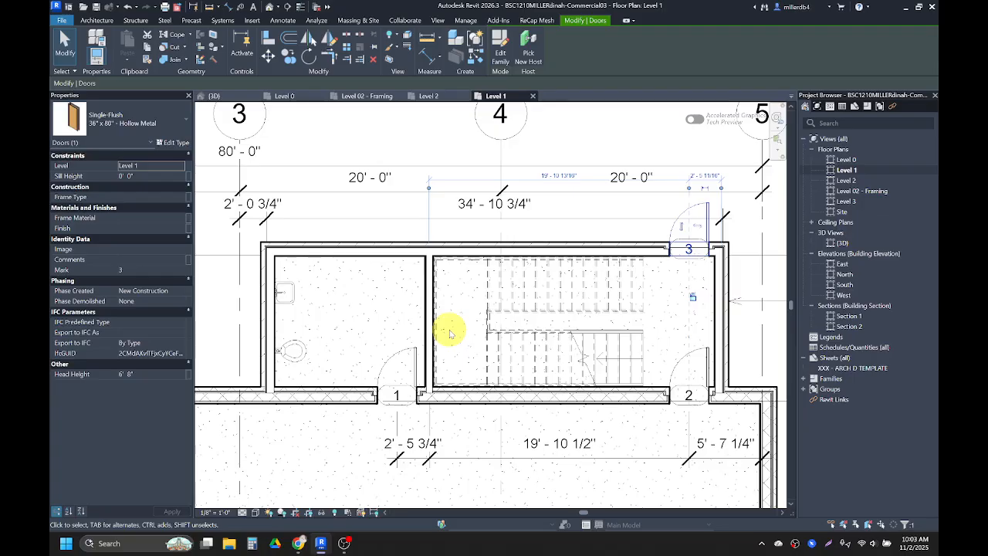
Place a room with a tag near the centre of the large open space between grids 1 and 5, using the Room tool.
{"action": "scroll", "coordinate": [449, 332], "scroll_direction": "down", "scroll_amount": 4}
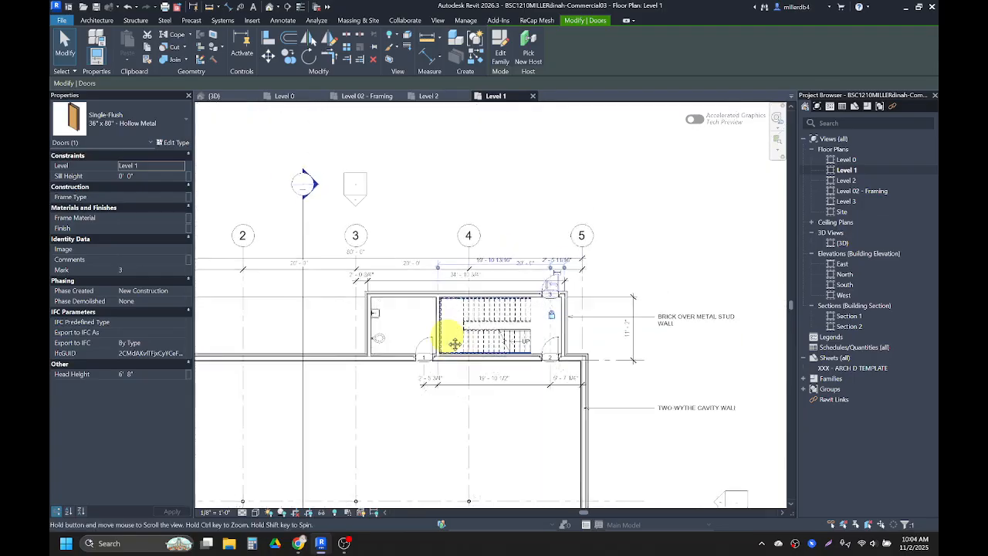
{"action": "middle_click_drag", "start_coordinate": [447, 342], "coordinate": [513, 236]}
{"action": "scroll", "coordinate": [441, 386], "scroll_direction": "down", "scroll_amount": 3}
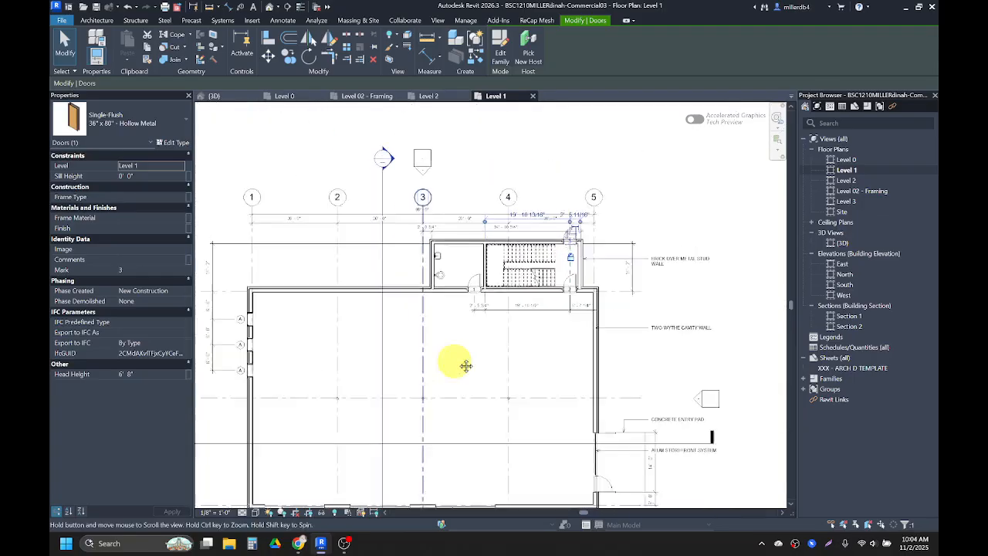
{"action": "key", "text": "Escape"}
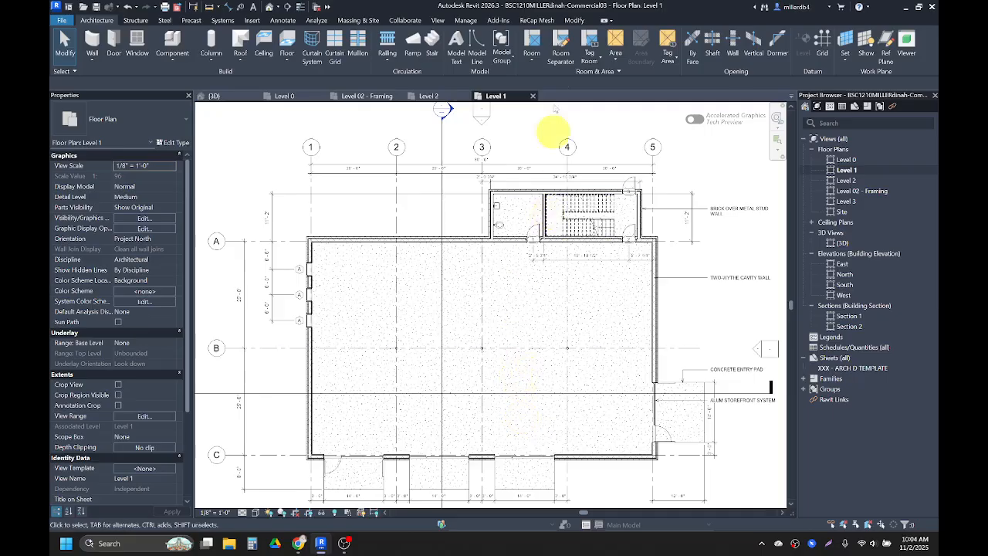
{"action": "left_click", "coordinate": [536, 43]}
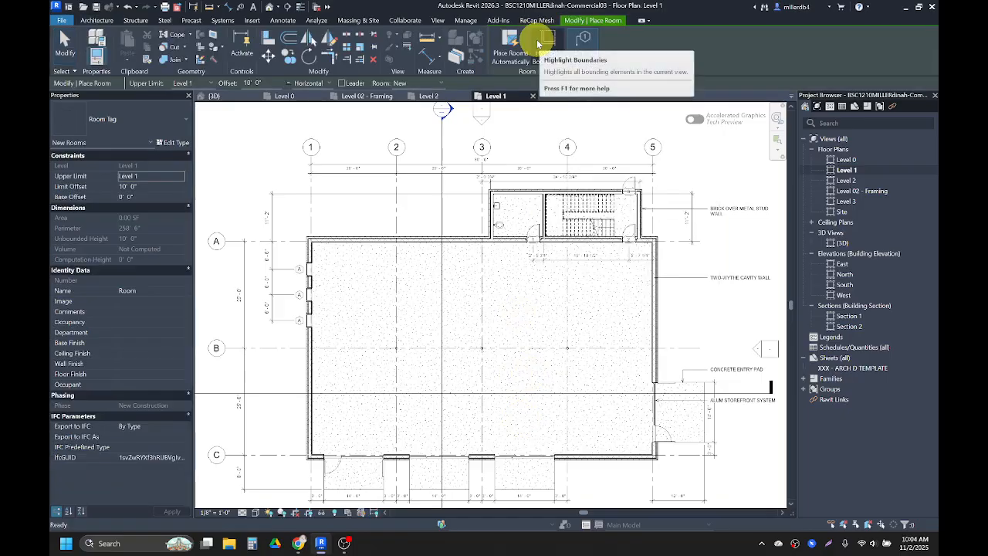
{"action": "scroll", "coordinate": [478, 357], "scroll_direction": "up", "scroll_amount": 1}
{"action": "scroll", "coordinate": [480, 362], "scroll_direction": "up", "scroll_amount": 2}
{"action": "scroll", "coordinate": [483, 362], "scroll_direction": "down", "scroll_amount": 2}
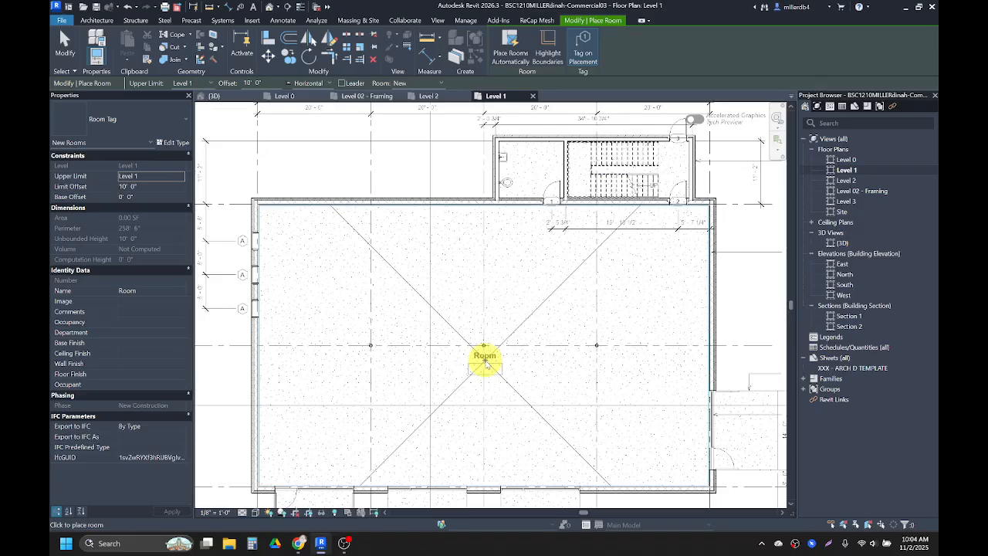
{"action": "left_click", "coordinate": [485, 361]}
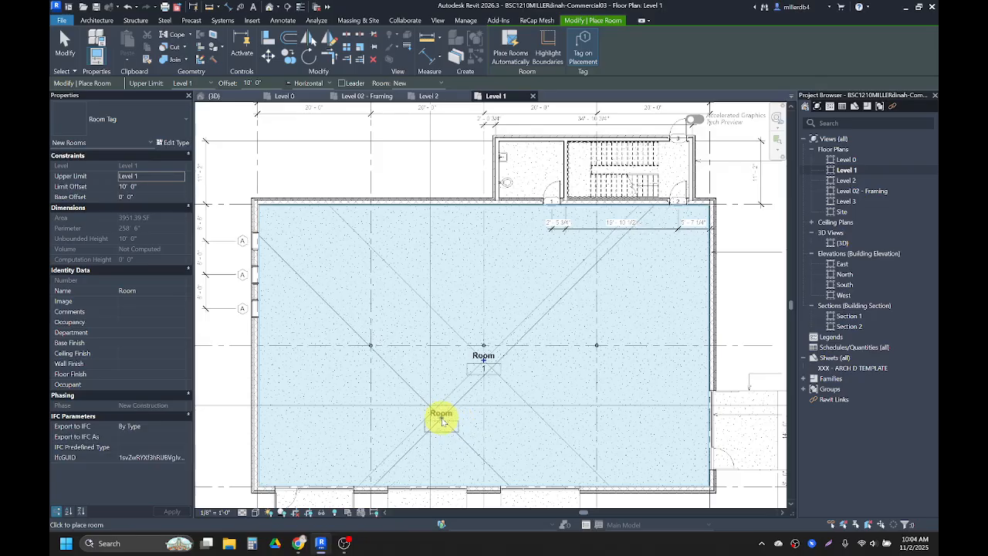
{"action": "key", "text": "Escape"}
{"action": "key", "text": "Escape"}
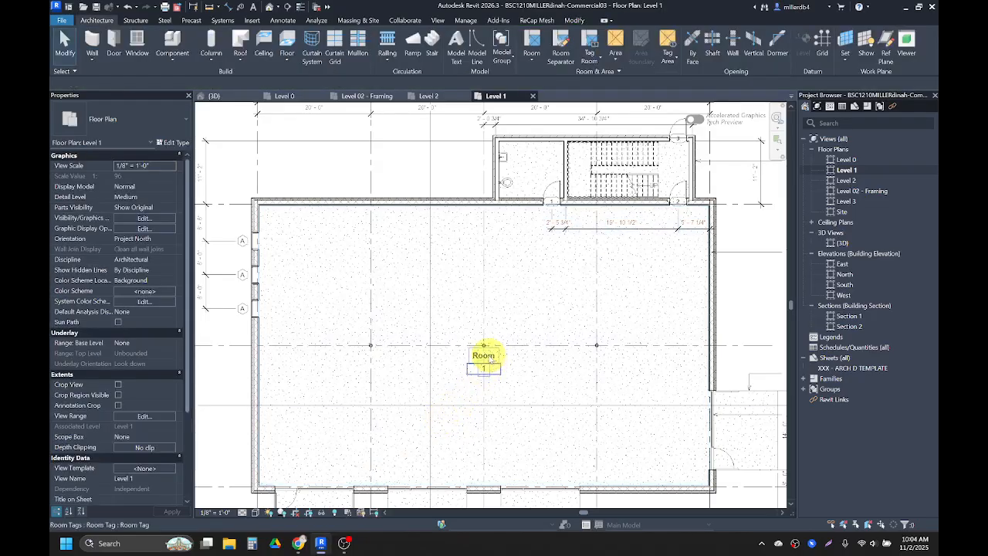
Name the large open room LEASE SPACE and set its room number to 101 through its tag.
{"action": "left_click", "coordinate": [490, 359]}
{"action": "left_click", "coordinate": [486, 357]}
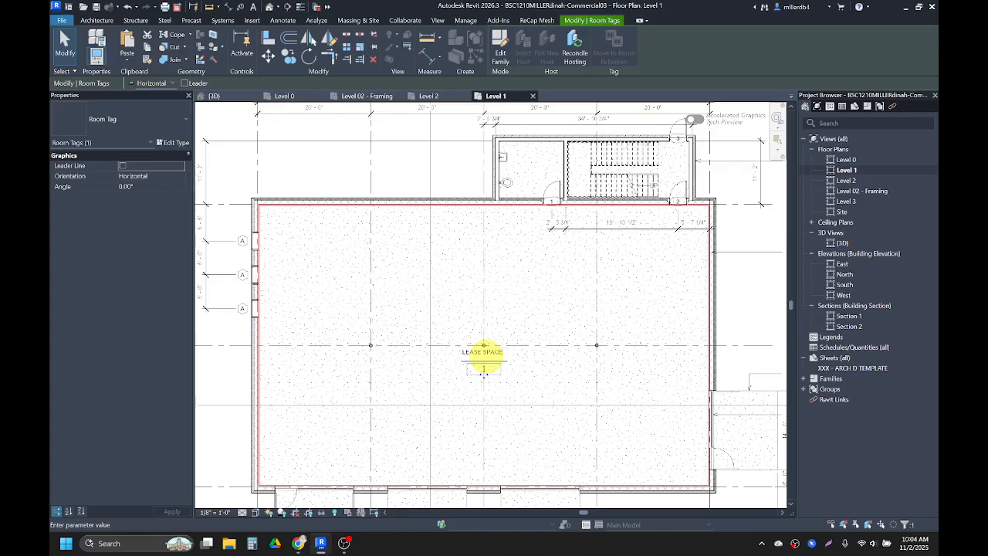
{"action": "left_click", "coordinate": [483, 372]}
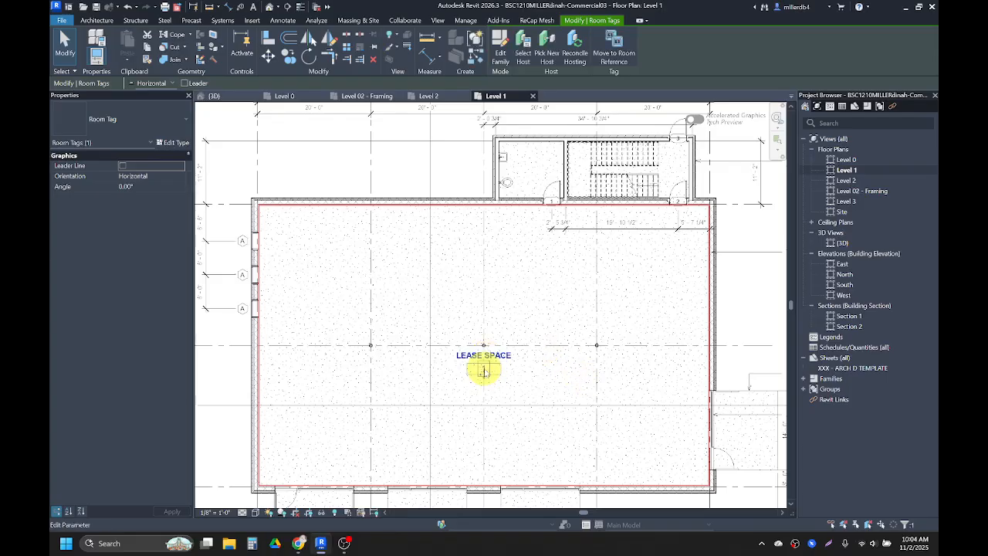
{"action": "left_click", "coordinate": [483, 372]}
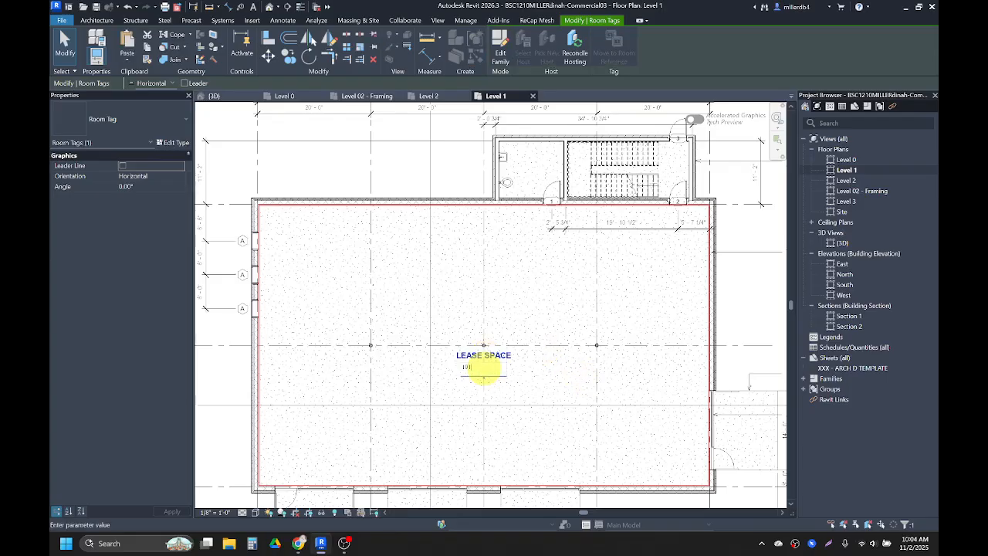
{"action": "left_click", "coordinate": [539, 397]}
{"action": "middle_click_drag", "start_coordinate": [542, 369], "coordinate": [483, 381]}
{"action": "middle_click_drag", "start_coordinate": [517, 322], "coordinate": [513, 363]}
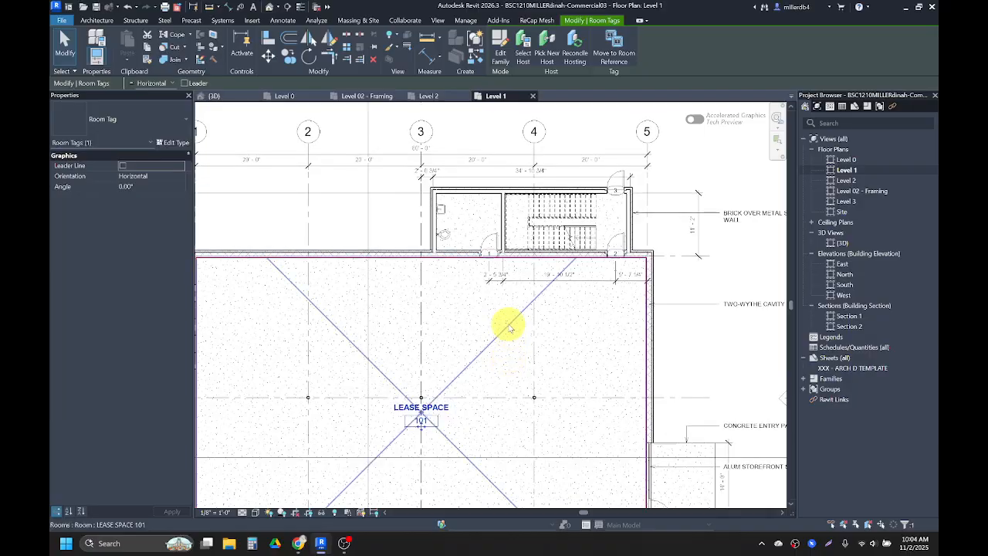
{"action": "scroll", "coordinate": [509, 328], "scroll_direction": "up", "scroll_amount": 1}
{"action": "key", "text": "Escape"}
{"action": "scroll", "coordinate": [498, 298], "scroll_direction": "up", "scroll_amount": 2}
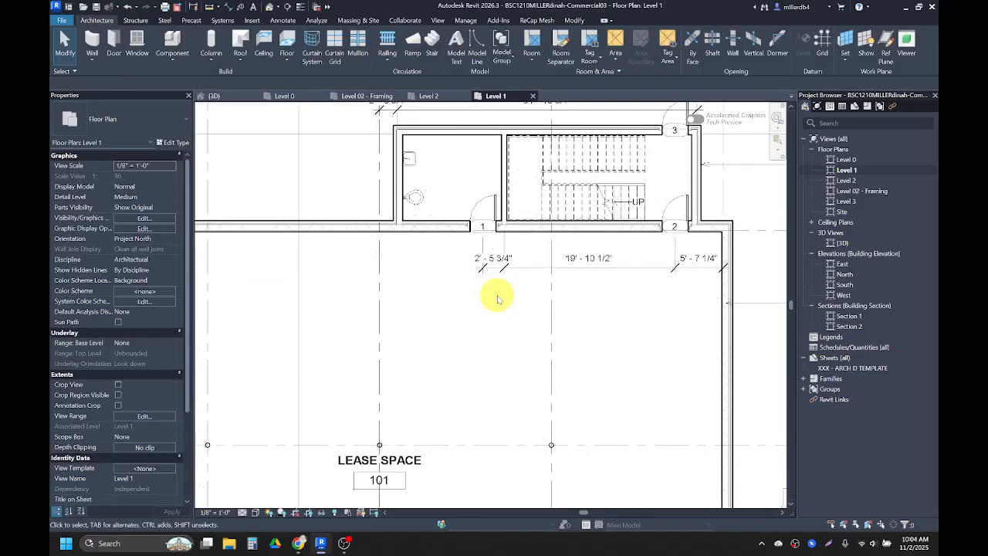
{"action": "middle_click_drag", "start_coordinate": [500, 328], "coordinate": [469, 383]}
{"action": "scroll", "coordinate": [460, 238], "scroll_direction": "up", "scroll_amount": 1}
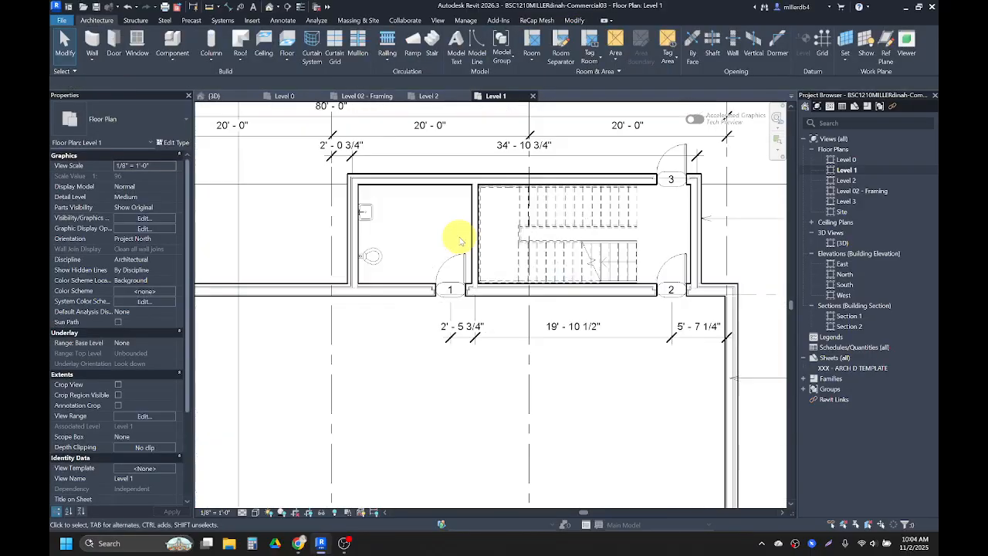
{"action": "key", "text": "d"}
{"action": "key", "text": "l"}
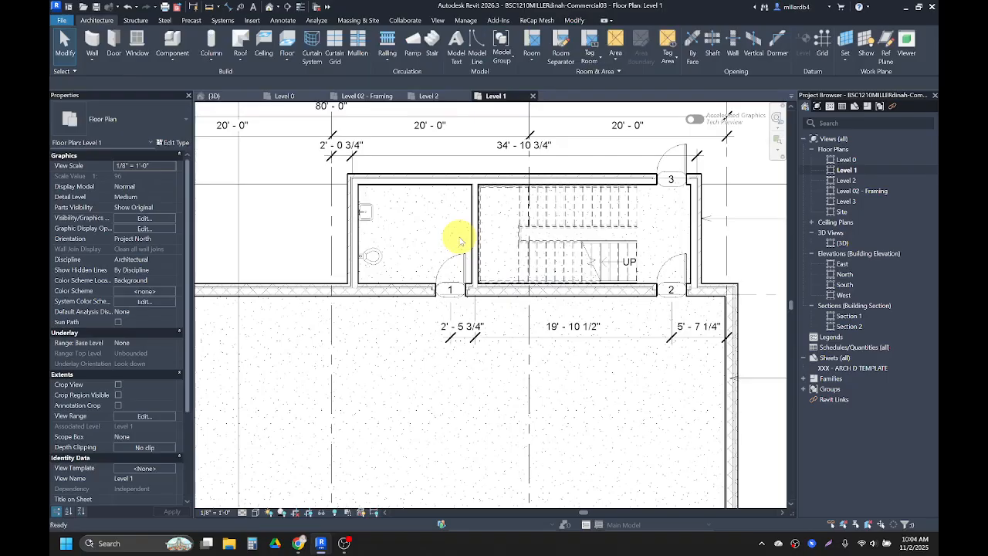
{"action": "key", "text": "Escape"}
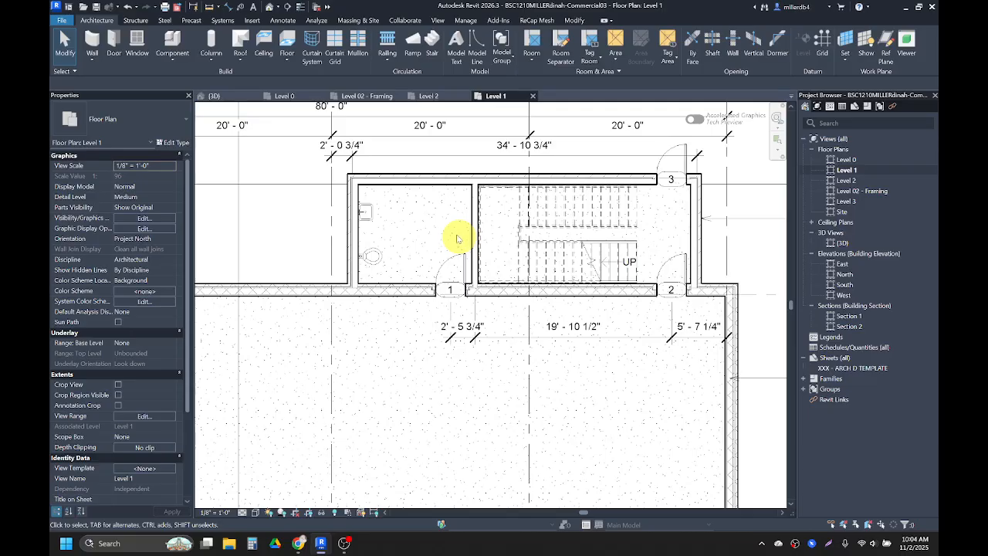
Draw a detail line circle with a 2'-6" radius in the middle of the restroom, using the <Hidden Lines> line style.
{"action": "left_click", "coordinate": [286, 21]}
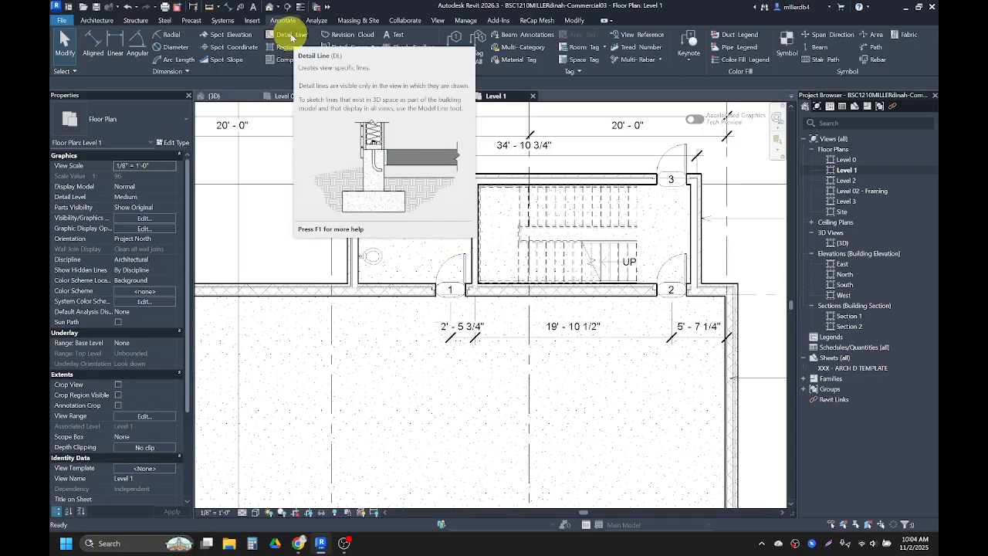
{"action": "left_click", "coordinate": [292, 37]}
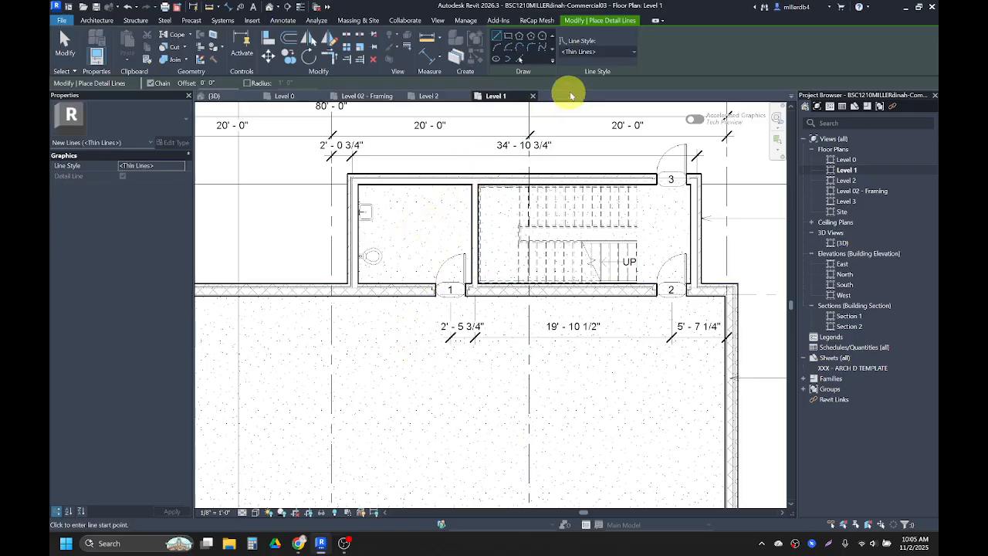
{"action": "left_click", "coordinate": [578, 52]}
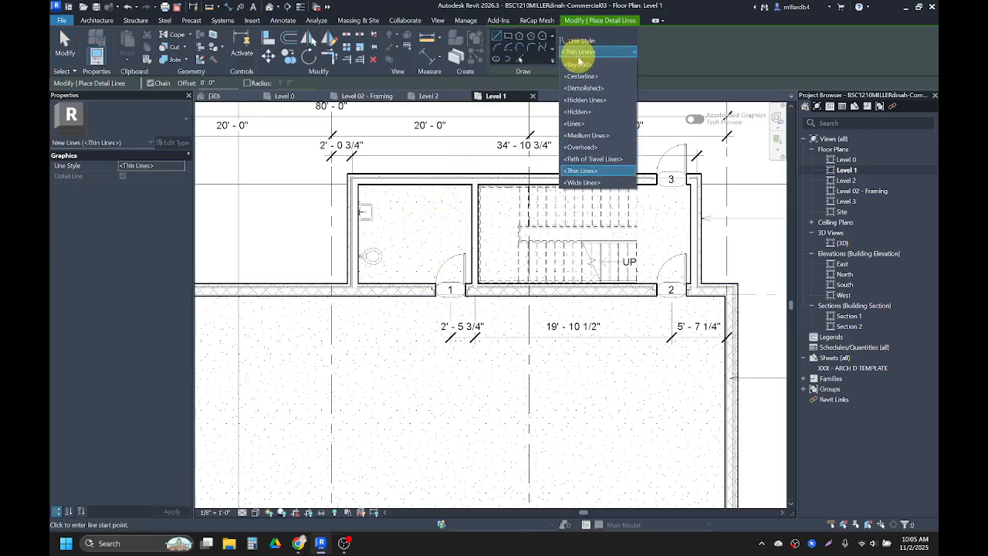
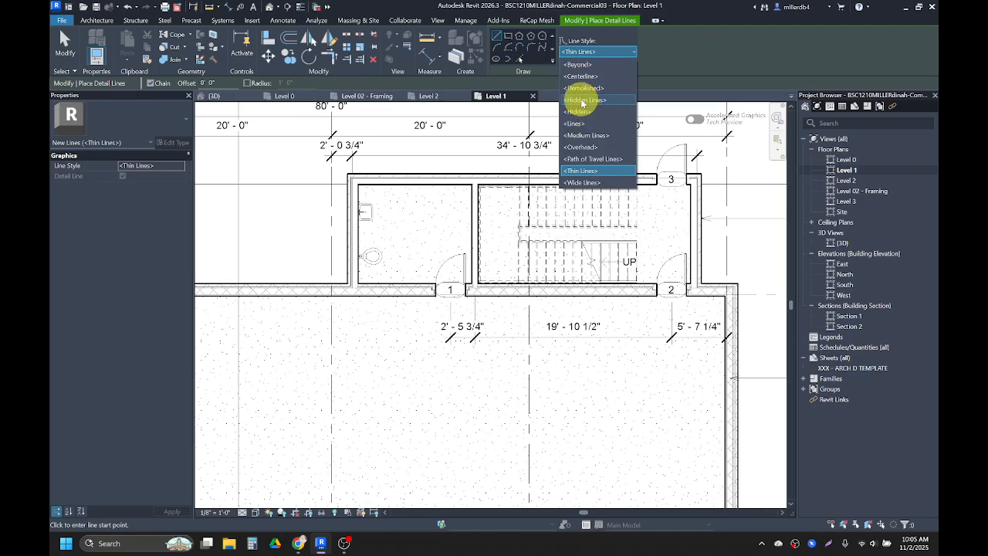
{"action": "left_click", "coordinate": [583, 101]}
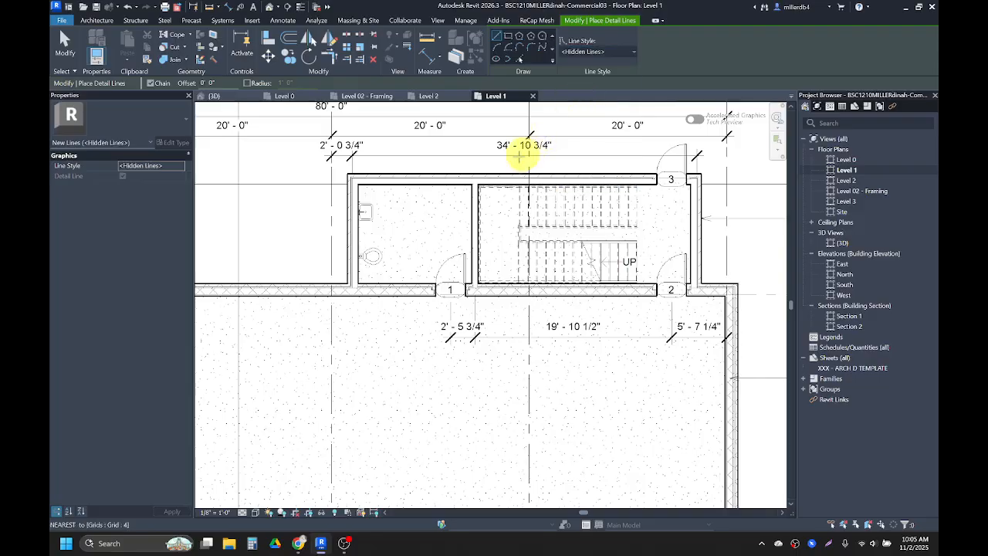
{"action": "scroll", "coordinate": [534, 146], "scroll_direction": "up", "scroll_amount": 2}
{"action": "left_click", "coordinate": [542, 37]}
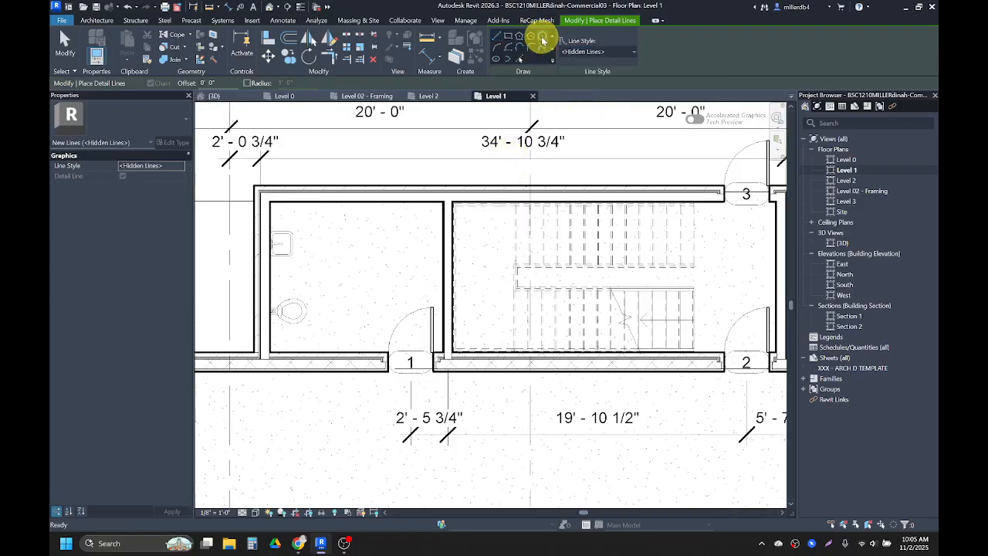
{"action": "left_click", "coordinate": [353, 274]}
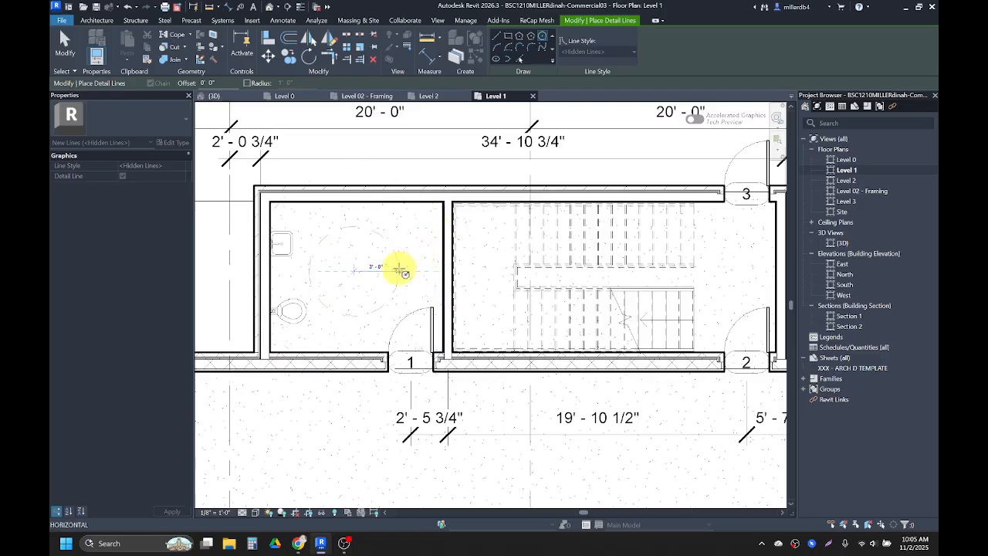
{"action": "left_click", "coordinate": [394, 270]}
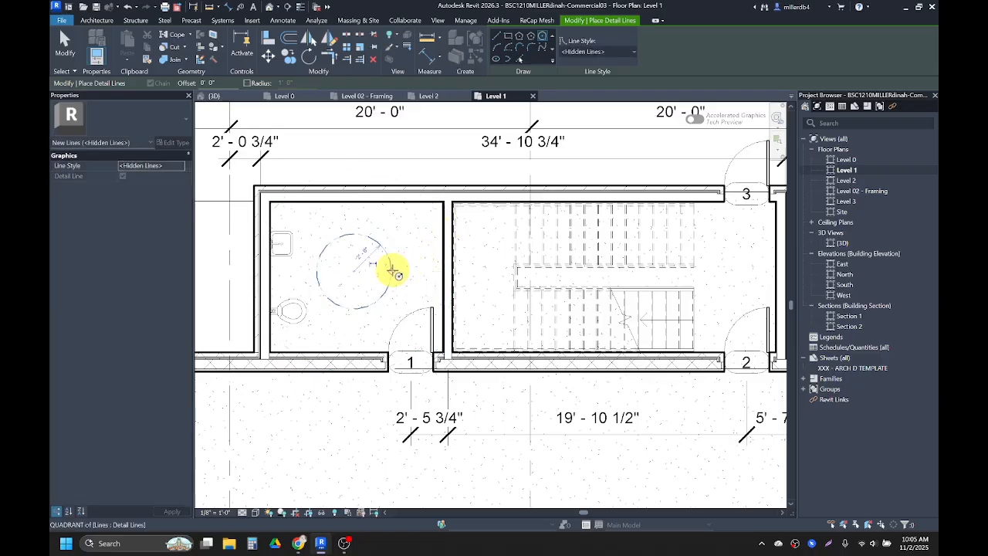
Change the line style of the restroom's turning circle to <Hidden>.
{"action": "left_click", "coordinate": [594, 52]}
{"action": "left_click", "coordinate": [591, 108]}
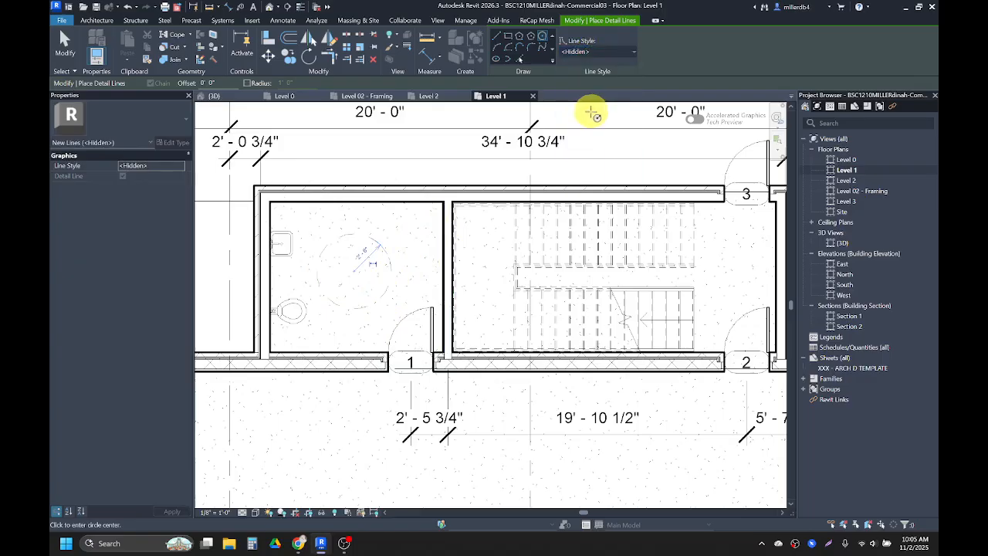
{"action": "key", "text": "Escape"}
{"action": "key", "text": "Escape"}
{"action": "left_click", "coordinate": [392, 267]}
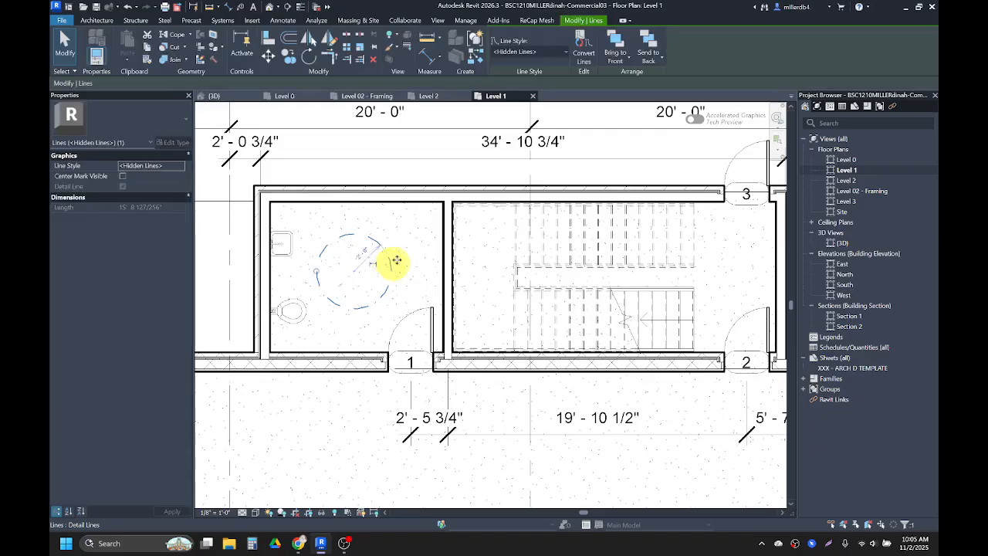
{"action": "left_click", "coordinate": [545, 55]}
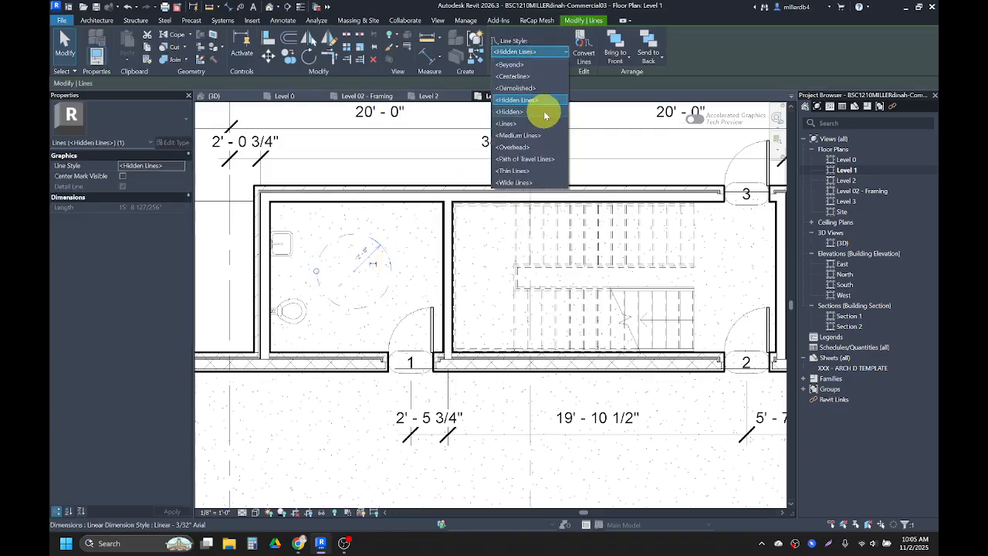
{"action": "left_click", "coordinate": [545, 108]}
{"action": "left_click", "coordinate": [429, 256]}
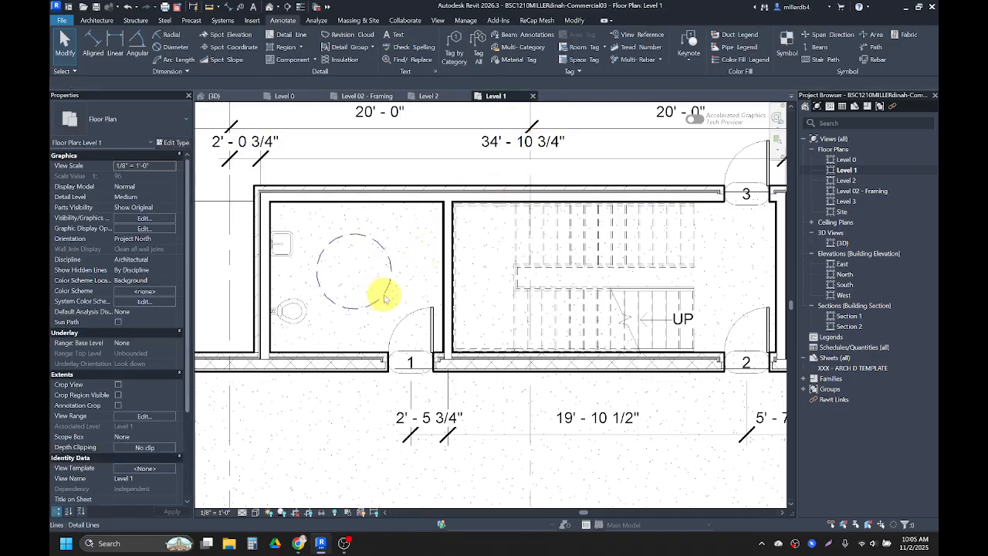
{"action": "scroll", "coordinate": [405, 311], "scroll_direction": "down", "scroll_amount": 2}
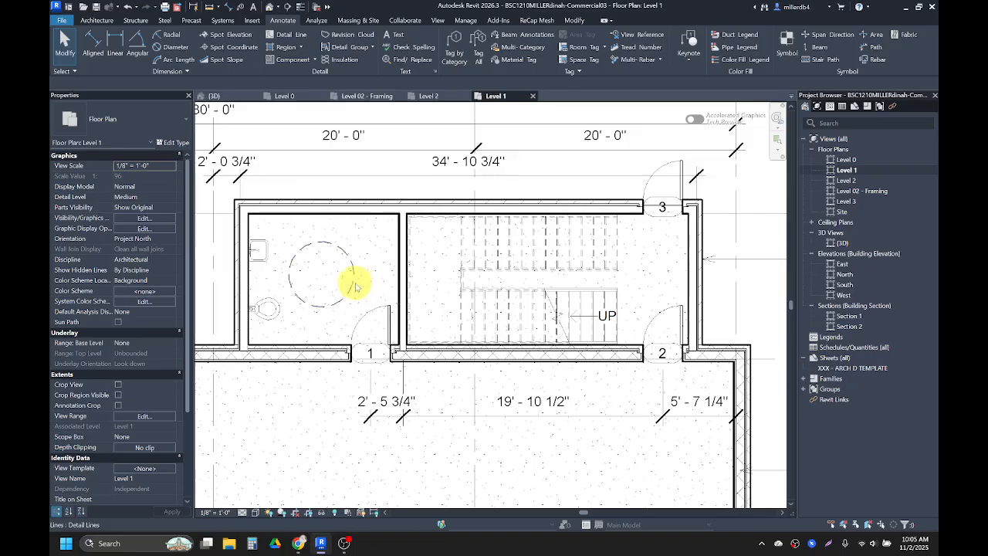
Shift the turning circle slightly toward the wall shared by the restroom and the stairwell.
{"action": "left_click", "coordinate": [352, 289]}
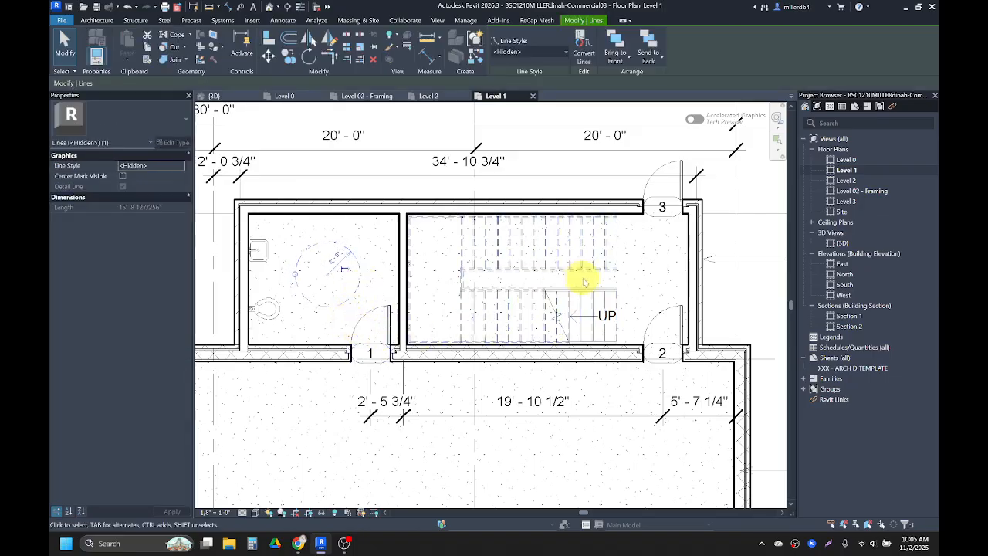
{"action": "left_click", "coordinate": [623, 264]}
Draw a vertical detail line from the centre of door 3 to the centre of door 2 in the <Centerline> line style.
{"action": "middle_click_drag", "start_coordinate": [666, 299], "coordinate": [632, 292]}
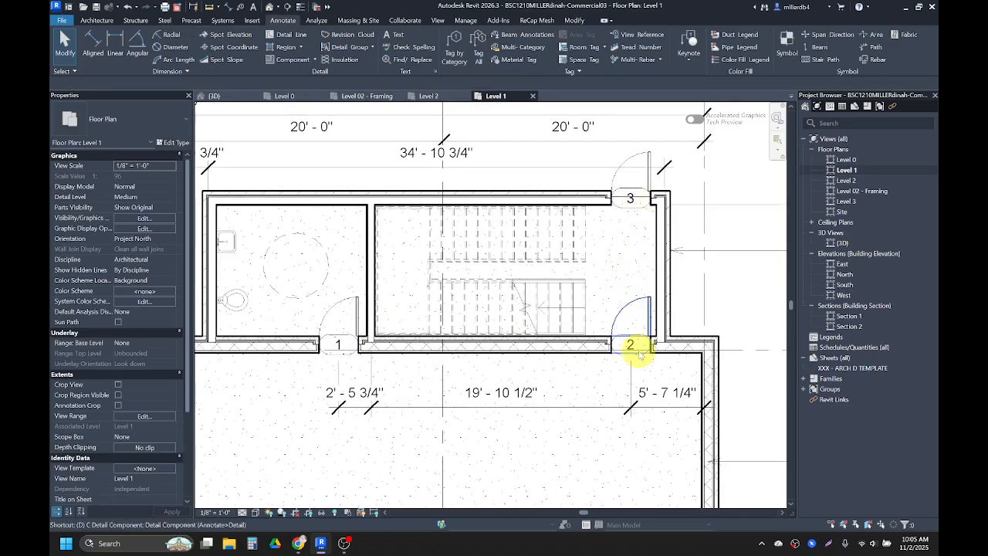
{"action": "key", "text": "d"}
{"action": "key", "text": "l"}
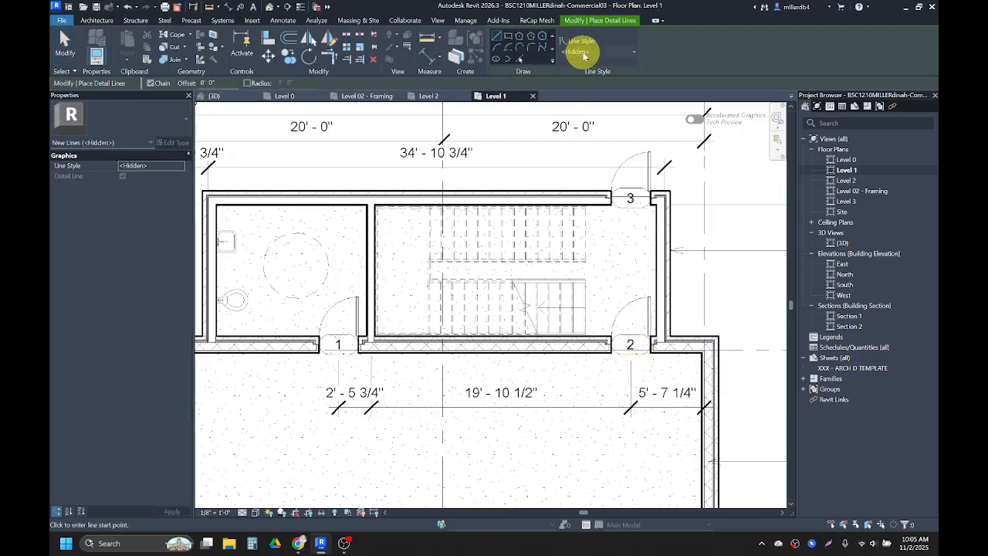
{"action": "left_click", "coordinate": [584, 53]}
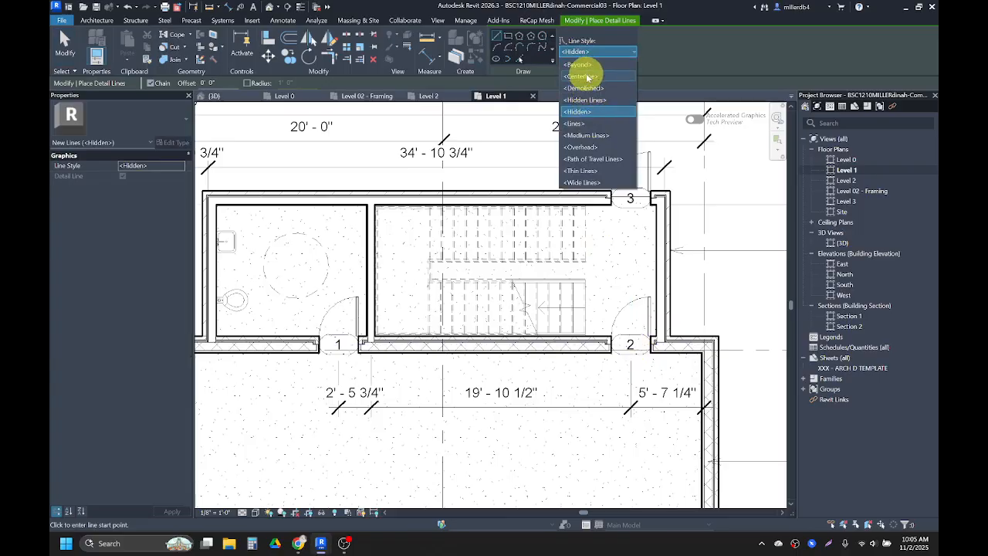
{"action": "left_click", "coordinate": [581, 76]}
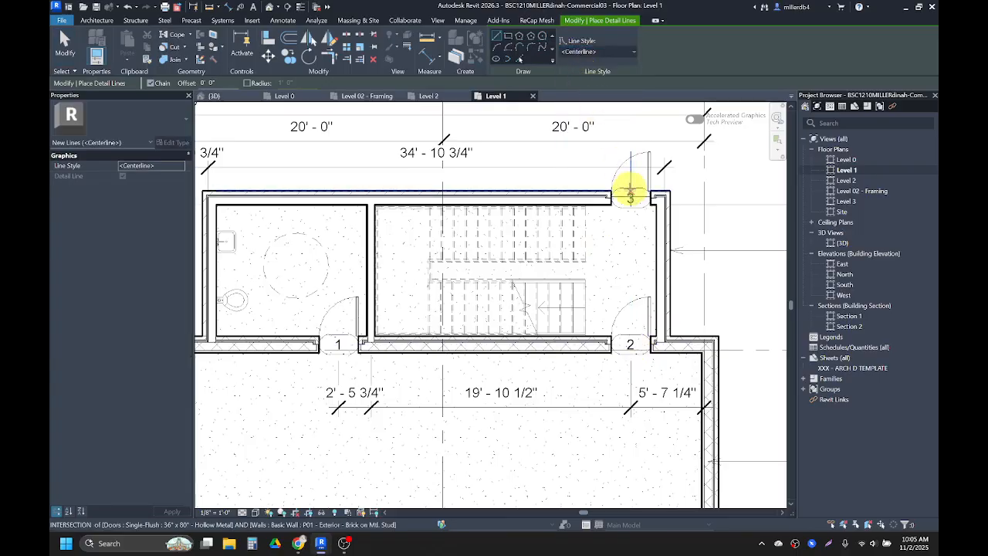
{"action": "left_click", "coordinate": [631, 192]}
{"action": "left_click", "coordinate": [630, 353]}
{"action": "key", "text": "Escape"}
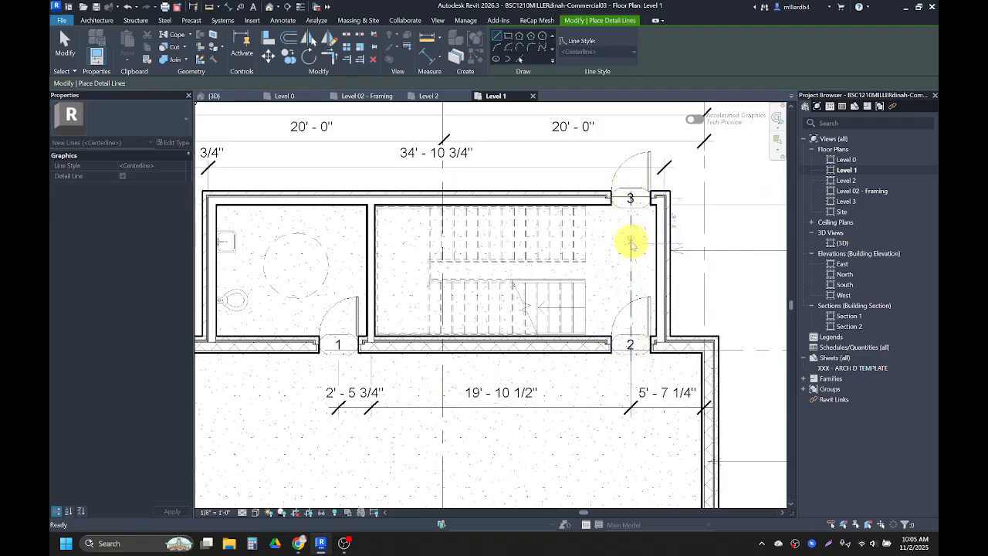
{"action": "key", "text": "Escape"}
Extend the centerline's upper end beyond the exterior wall at door 3.
{"action": "left_click", "coordinate": [630, 199]}
{"action": "left_click_drag", "start_coordinate": [631, 194], "coordinate": [630, 162]}
{"action": "key", "text": "Escape"}
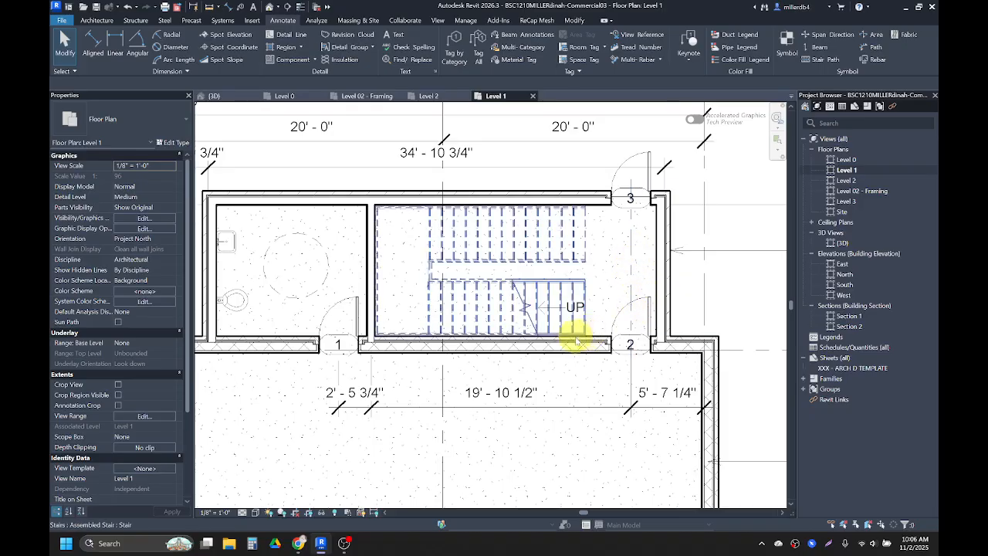
Open the Level 2 floor plan view and show the whole building.
{"action": "scroll", "coordinate": [563, 414], "scroll_direction": "down", "scroll_amount": 2}
{"action": "middle_click_drag", "start_coordinate": [562, 414], "coordinate": [594, 362]}
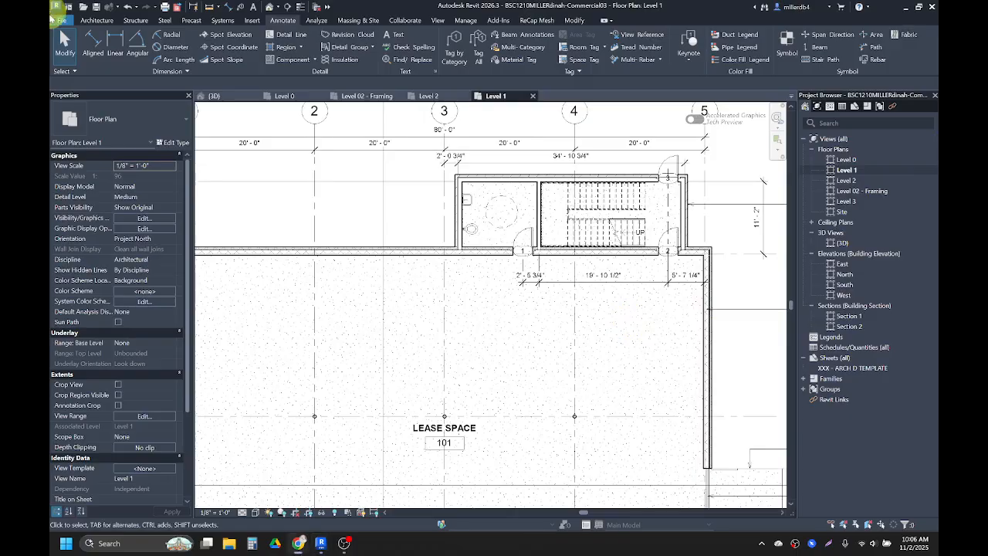
{"action": "left_click", "coordinate": [846, 170]}
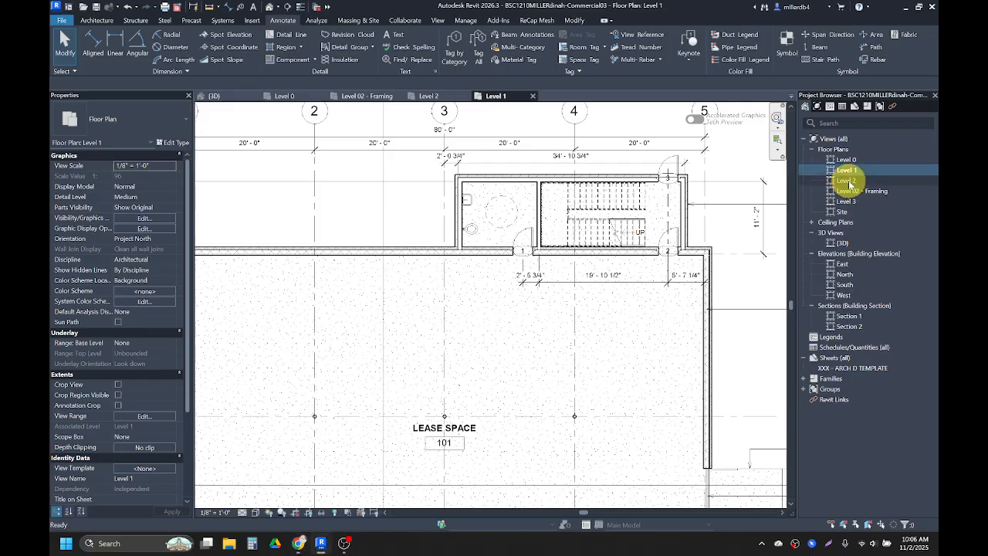
{"action": "double_click", "coordinate": [846, 181]}
{"action": "scroll", "coordinate": [532, 293], "scroll_direction": "down", "scroll_amount": 3}
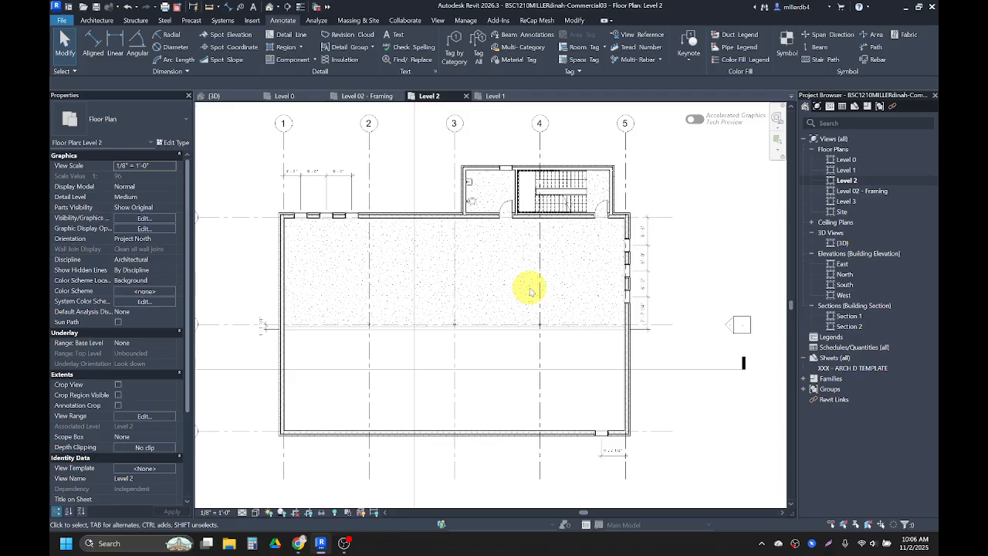
Start an aligned dimension string across grids 1, 2, 3 and 4 on the Level 2 plan.
{"action": "key", "text": "d"}
{"action": "key", "text": "i"}
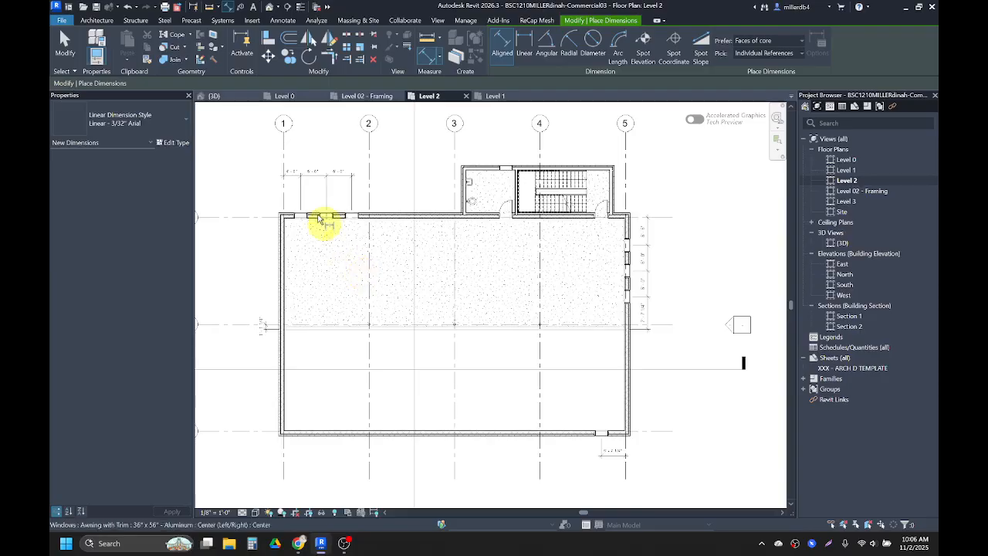
{"action": "left_click", "coordinate": [284, 157]}
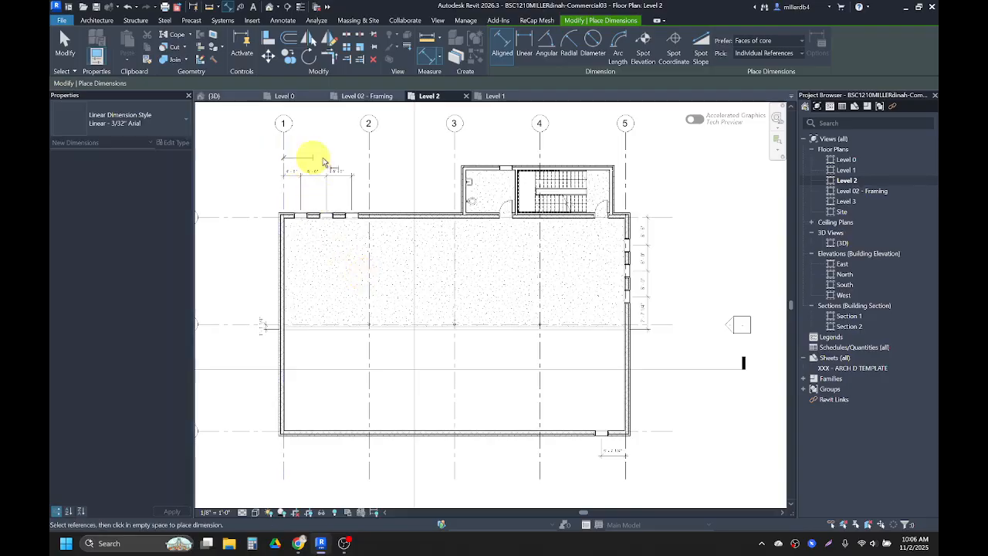
{"action": "left_click", "coordinate": [369, 158]}
{"action": "left_click", "coordinate": [455, 164]}
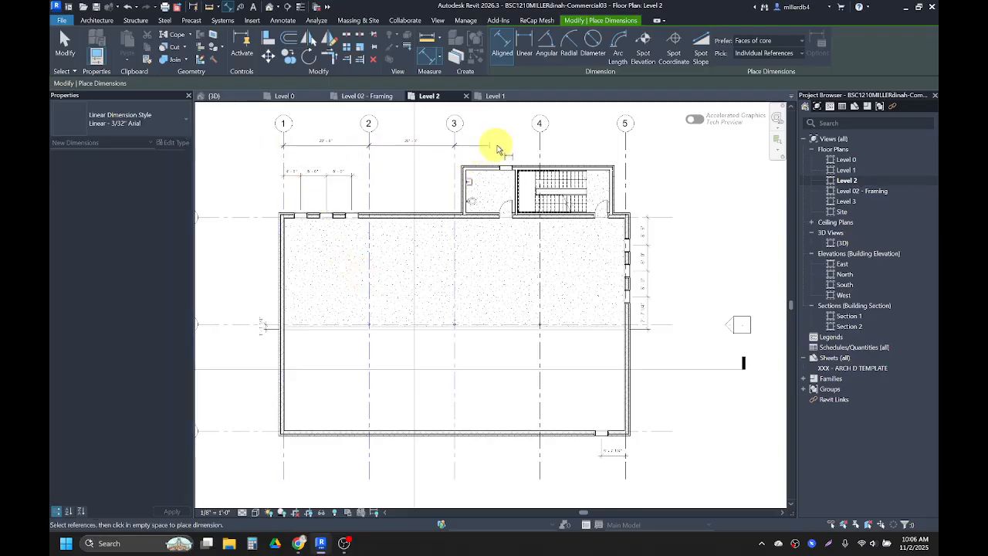
{"action": "left_click", "coordinate": [539, 155]}
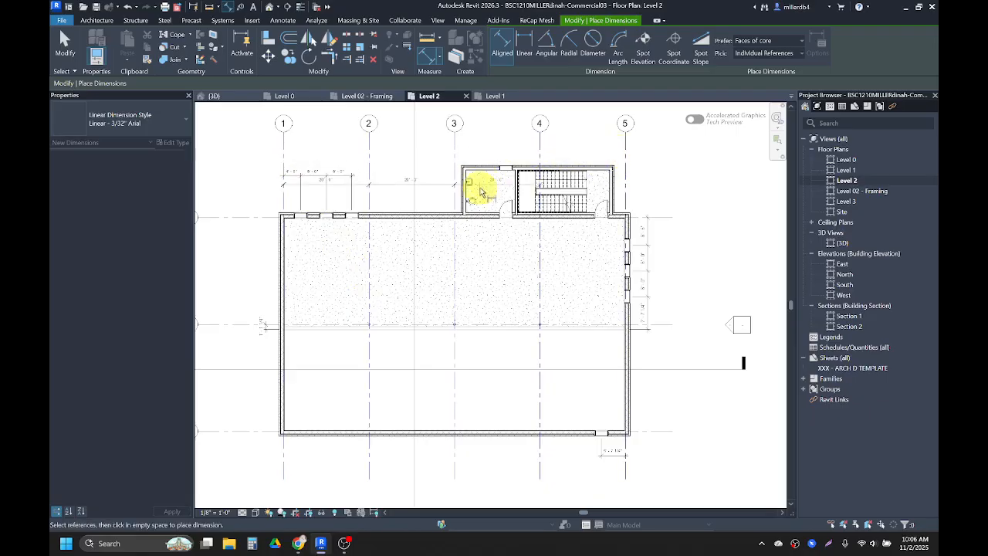
Finish the aligned dimension string across grids 1 to 5 and add an overall dimension from grid 1 to grid 5.
{"action": "left_click", "coordinate": [626, 152]}
{"action": "left_click", "coordinate": [640, 147]}
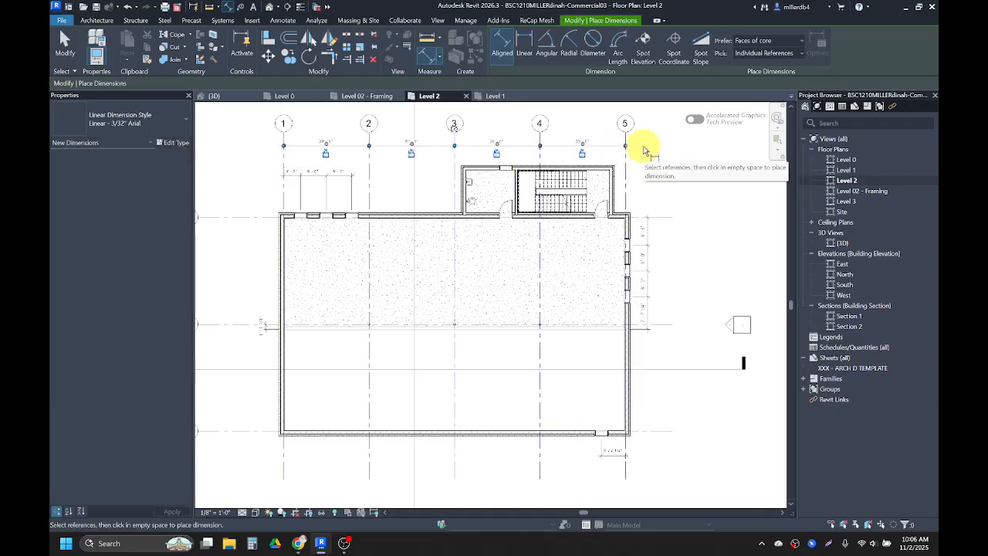
{"action": "left_click", "coordinate": [287, 158]}
{"action": "left_click", "coordinate": [626, 168]}
{"action": "left_click", "coordinate": [638, 136]}
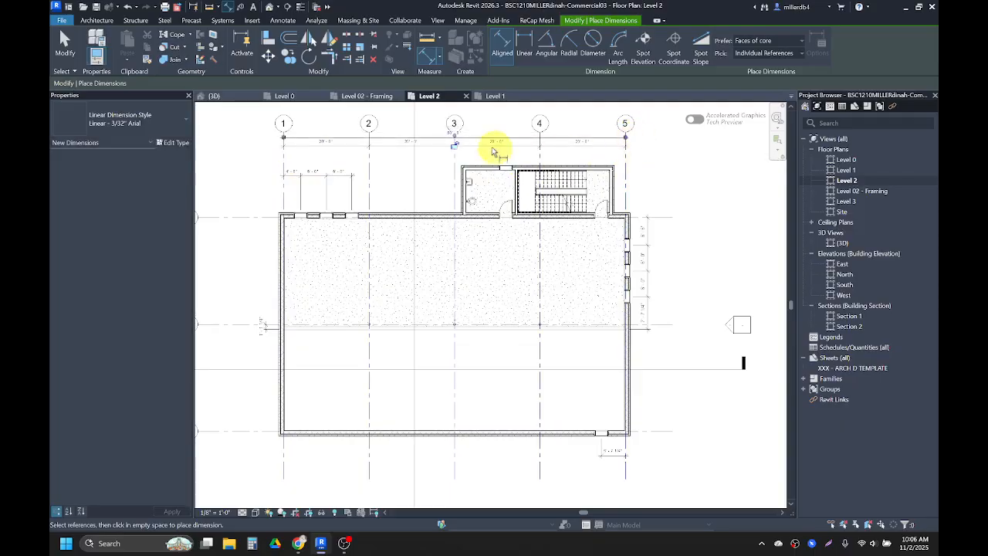
{"action": "key", "text": "Escape"}
{"action": "key", "text": "Escape"}
Move the overall grid dimension up toward the grid bubbles and shift the bay dimension string up beneath it.
{"action": "scroll", "coordinate": [463, 149], "scroll_direction": "up", "scroll_amount": 4}
{"action": "mouse_move", "coordinate": [467, 149]}
{"action": "left_mouse_down"}
{"action": "mouse_move", "coordinate": [470, 168]}
{"action": "mouse_move", "coordinate": [470, 132]}
{"action": "left_mouse_up"}
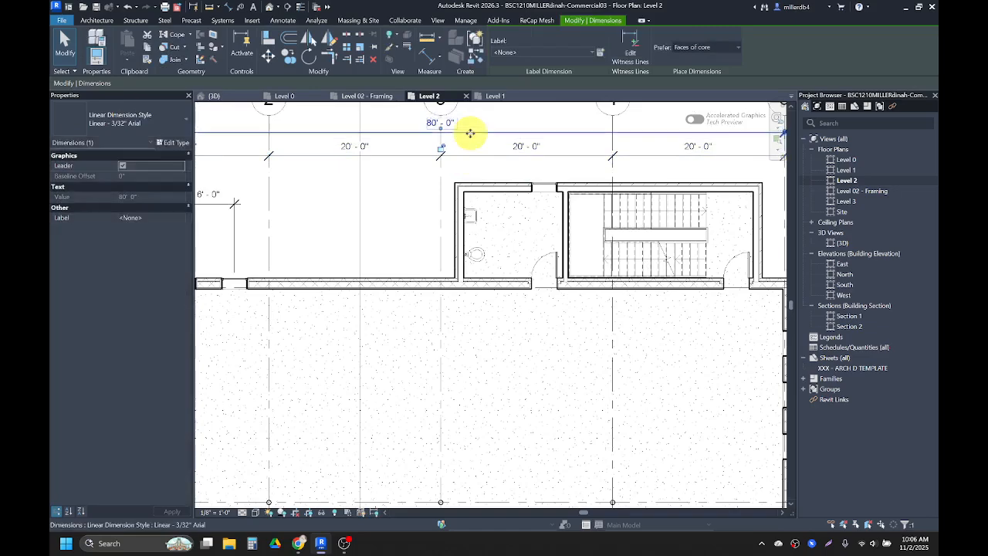
{"action": "key", "text": "Escape"}
{"action": "left_click", "coordinate": [454, 155]}
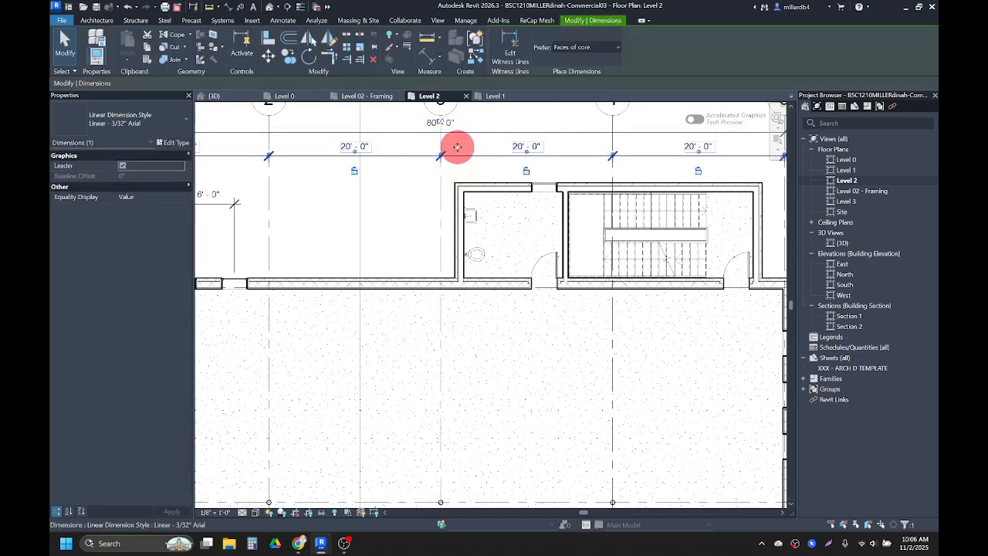
{"action": "left_click_drag", "start_coordinate": [458, 141], "coordinate": [461, 150]}
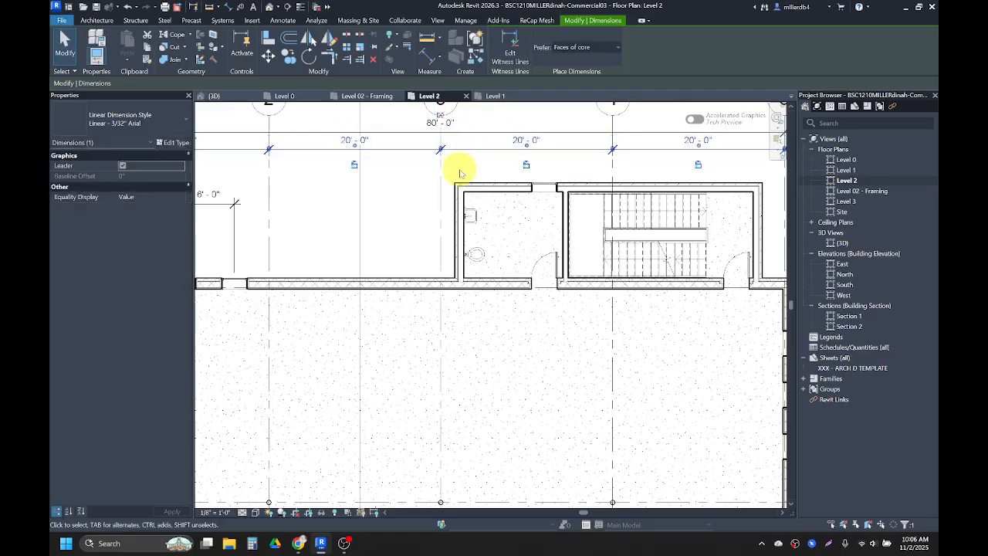
{"action": "key", "text": "Escape"}
Add an aligned dimension string from grid 3 through the outer side walls of the restroom and stair projection to grid 5.
{"action": "scroll", "coordinate": [477, 176], "scroll_direction": "up", "scroll_amount": 3}
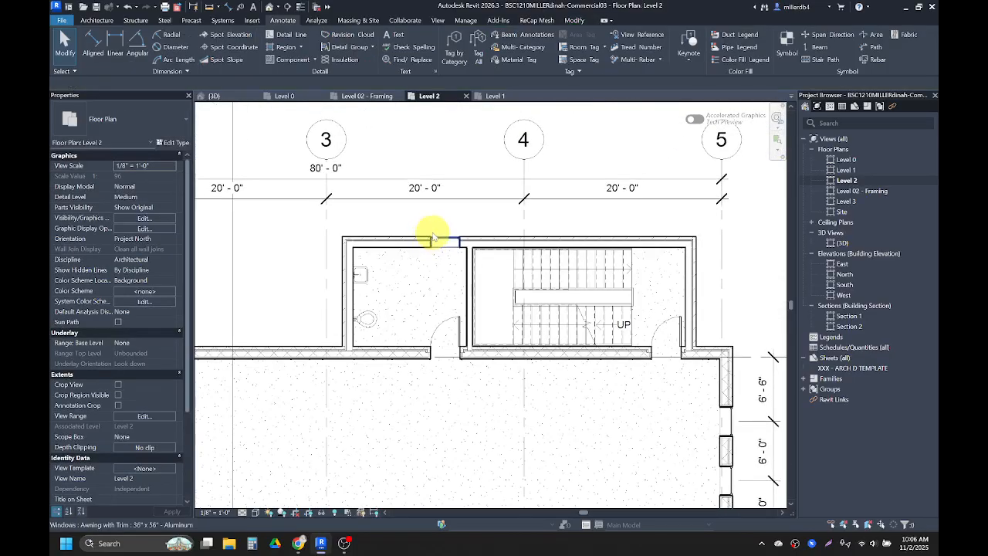
{"action": "key", "text": "d"}
{"action": "key", "text": "i"}
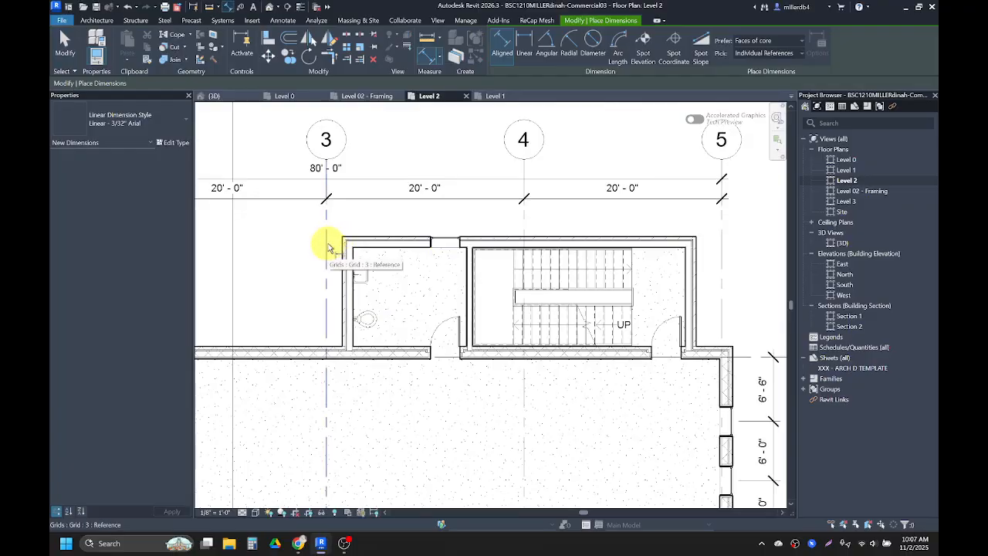
{"action": "left_click", "coordinate": [328, 247]}
{"action": "scroll", "coordinate": [330, 243], "scroll_direction": "up", "scroll_amount": 4}
{"action": "left_click", "coordinate": [368, 283]}
{"action": "scroll", "coordinate": [364, 278], "scroll_direction": "down", "scroll_amount": 3}
{"action": "scroll", "coordinate": [559, 289], "scroll_direction": "up", "scroll_amount": 2}
{"action": "scroll", "coordinate": [691, 289], "scroll_direction": "up", "scroll_amount": 5}
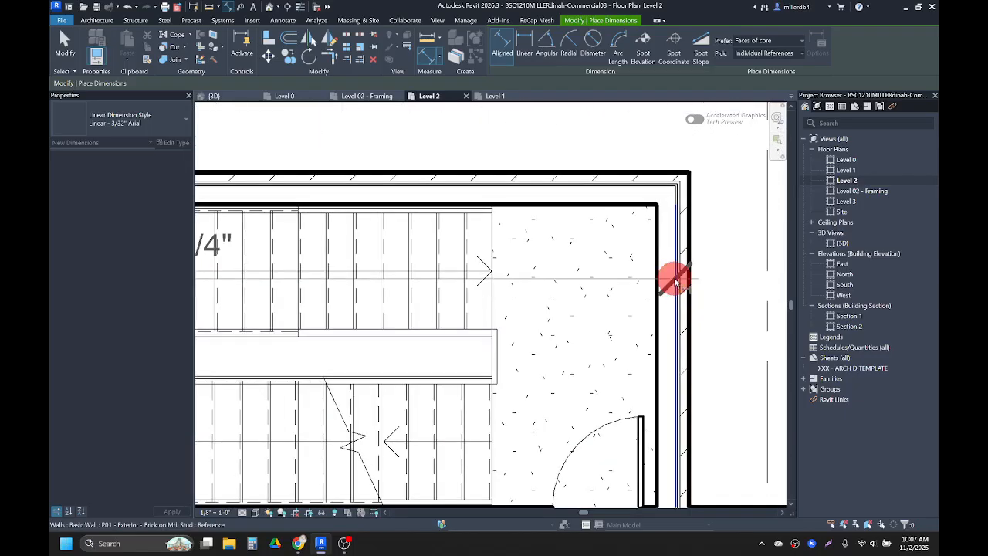
{"action": "left_click", "coordinate": [675, 282]}
{"action": "scroll", "coordinate": [683, 274], "scroll_direction": "down", "scroll_amount": 4}
{"action": "left_click", "coordinate": [713, 259]}
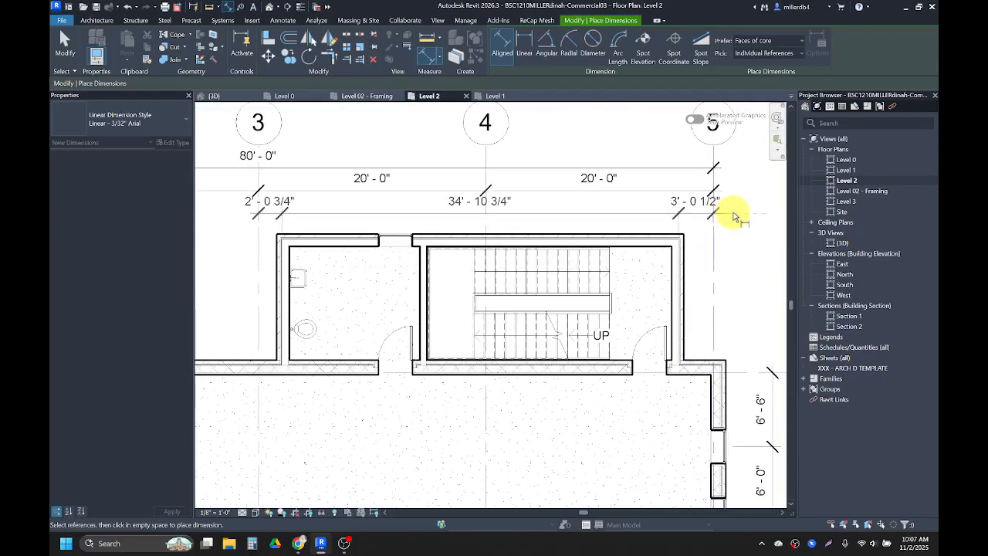
{"action": "left_click", "coordinate": [736, 217]}
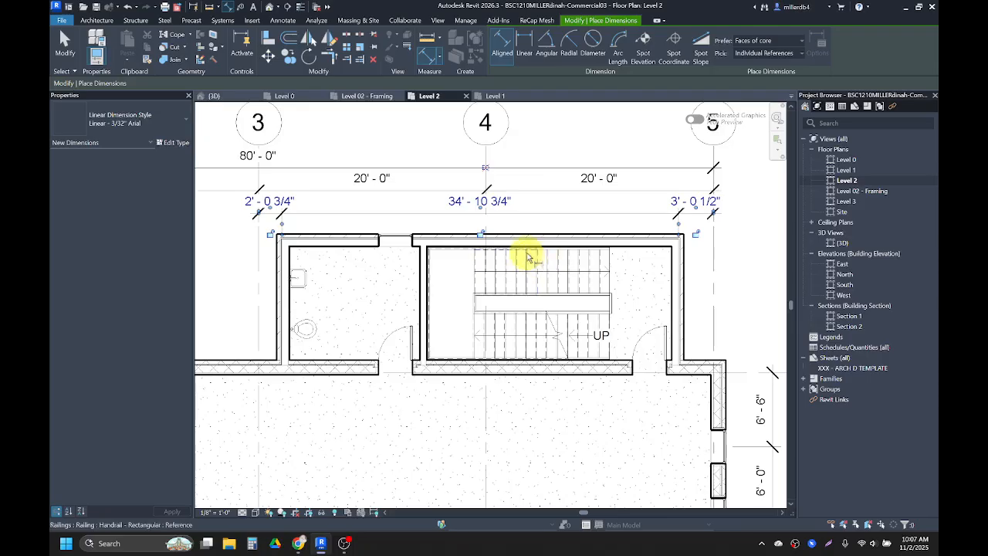
{"action": "key", "text": "Escape"}
Move the two short end dimension texts of the projection's string outward, beyond grids 3 and 5.
{"action": "left_click", "coordinate": [697, 207]}
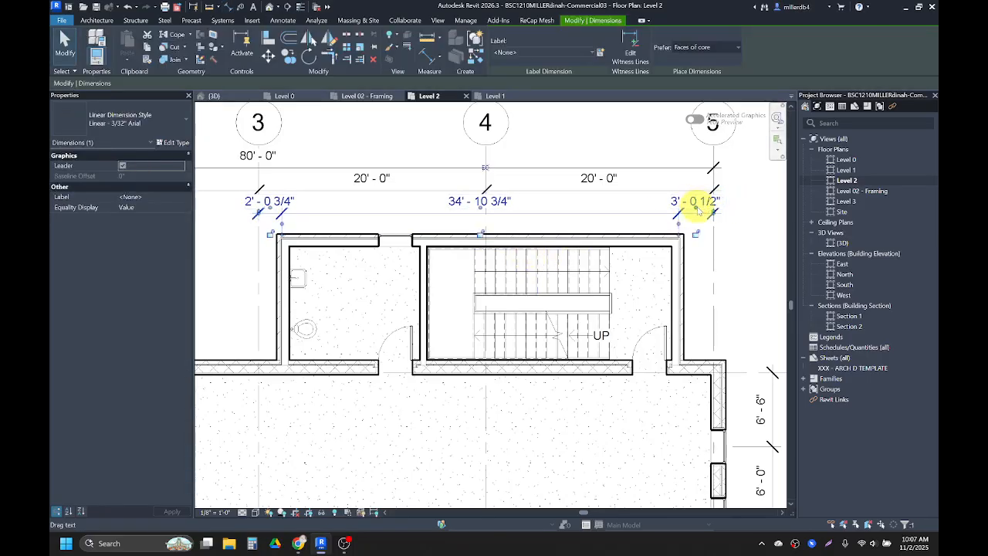
{"action": "left_click_drag", "start_coordinate": [697, 208], "coordinate": [741, 204]}
{"action": "left_click_drag", "start_coordinate": [274, 209], "coordinate": [231, 213]}
{"action": "scroll", "coordinate": [331, 265], "scroll_direction": "down", "scroll_amount": 3}
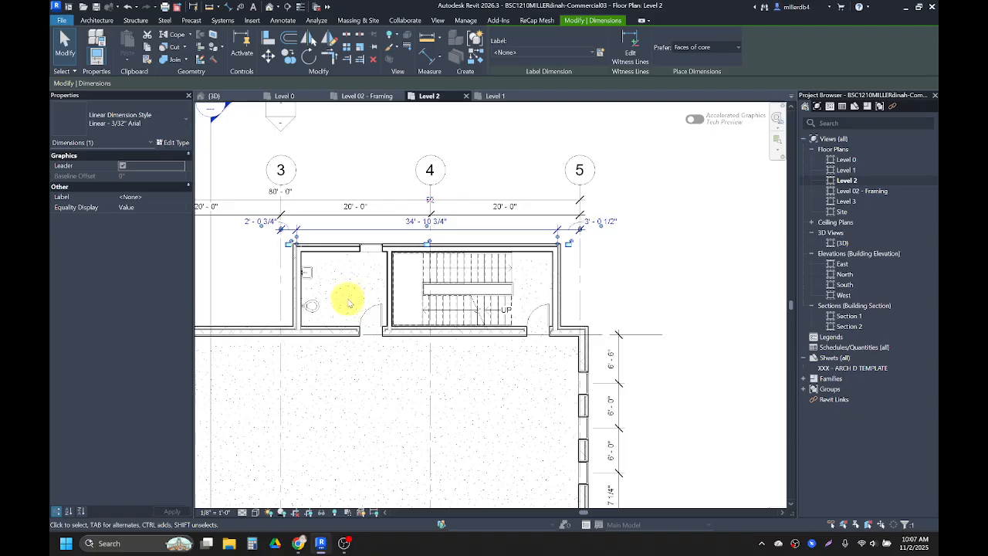
{"action": "scroll", "coordinate": [363, 259], "scroll_direction": "down", "scroll_amount": 5}
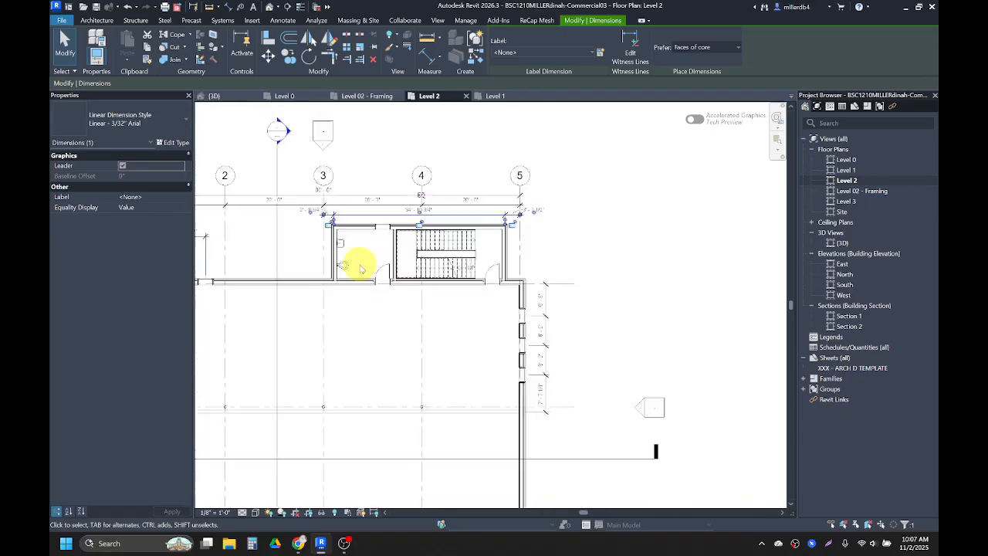
{"action": "key", "text": "Escape"}
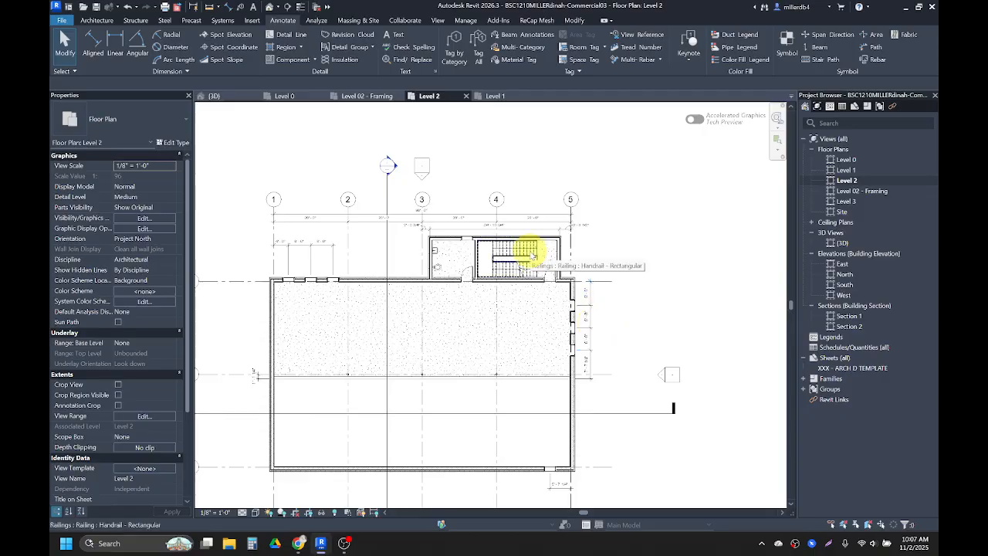
Add a text note reading BRICK OVER METAL STUD WALL with a straight leader to the stair's right exterior wall.
{"action": "scroll", "coordinate": [523, 254], "scroll_direction": "up", "scroll_amount": 1}
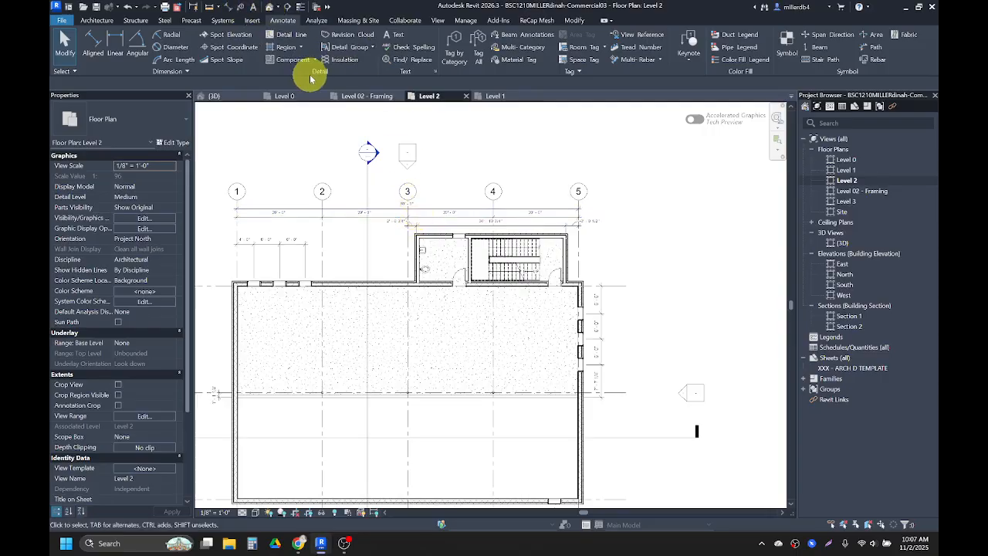
{"action": "key", "text": "t"}
{"action": "key", "text": "x"}
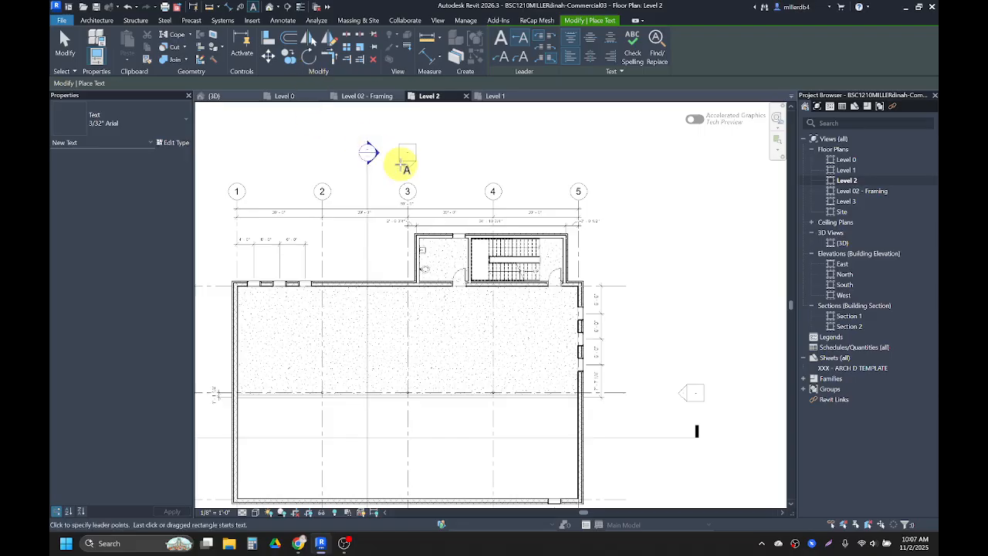
{"action": "scroll", "coordinate": [633, 271], "scroll_direction": "up", "scroll_amount": 3}
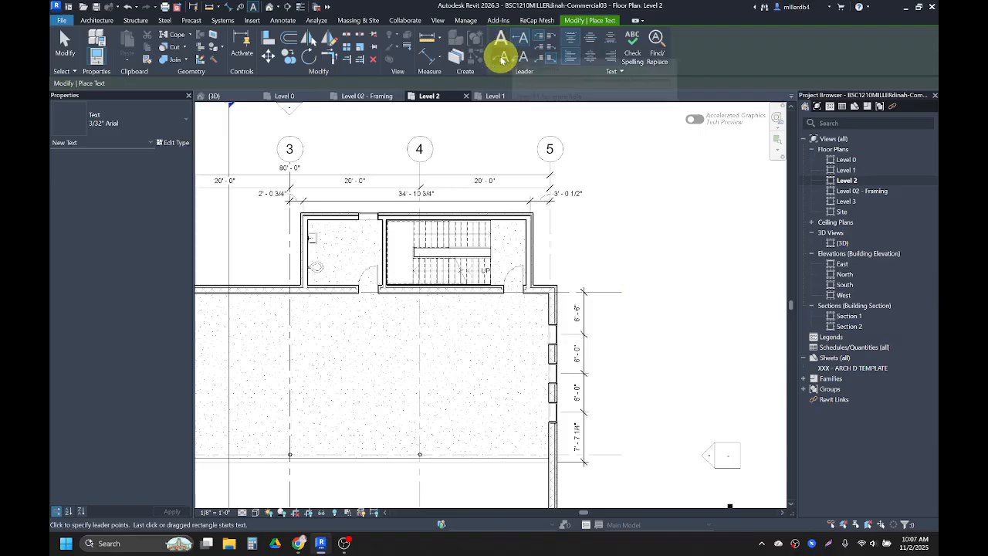
{"action": "scroll", "coordinate": [578, 172], "scroll_direction": "up", "scroll_amount": 5}
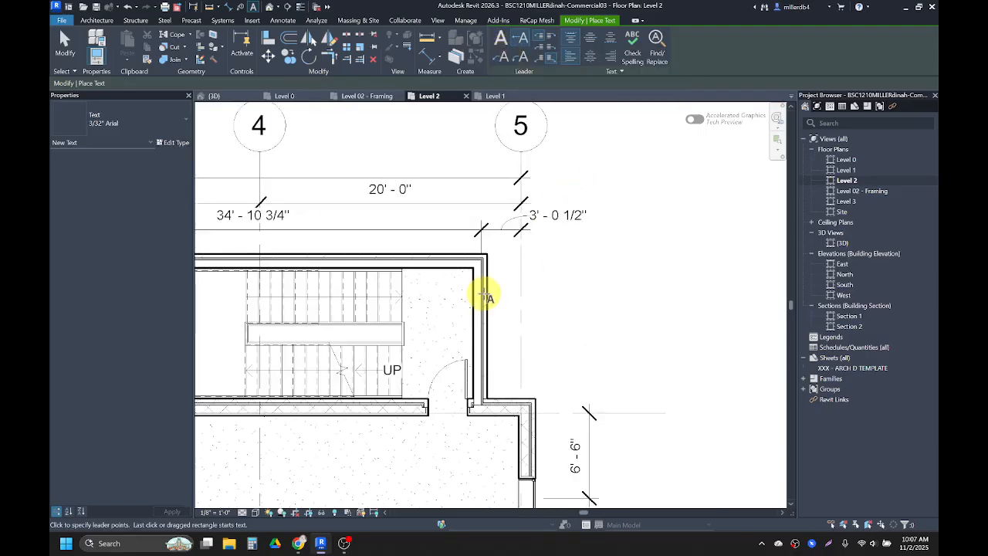
{"action": "left_click", "coordinate": [489, 296]}
{"action": "scroll", "coordinate": [573, 294], "scroll_direction": "down", "scroll_amount": 3}
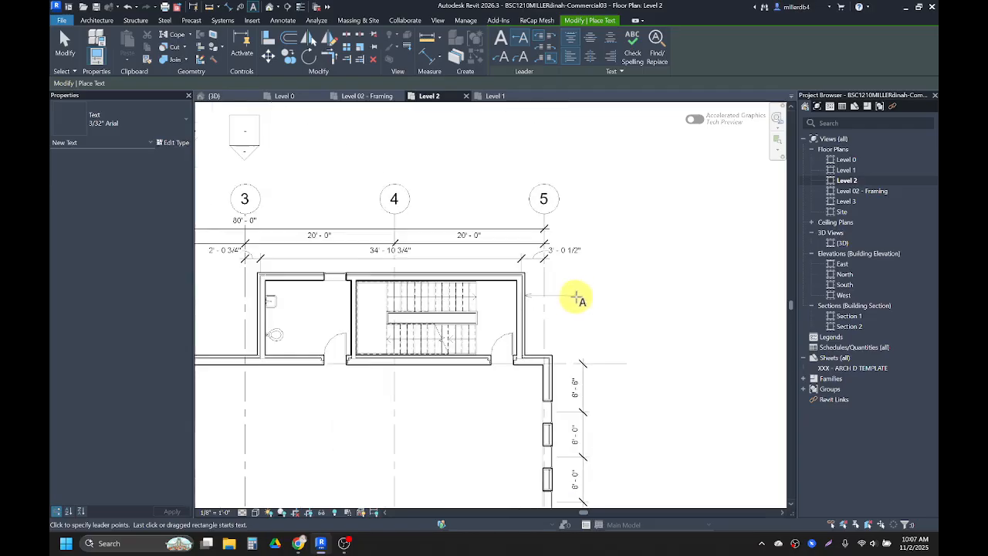
{"action": "left_click", "coordinate": [630, 295]}
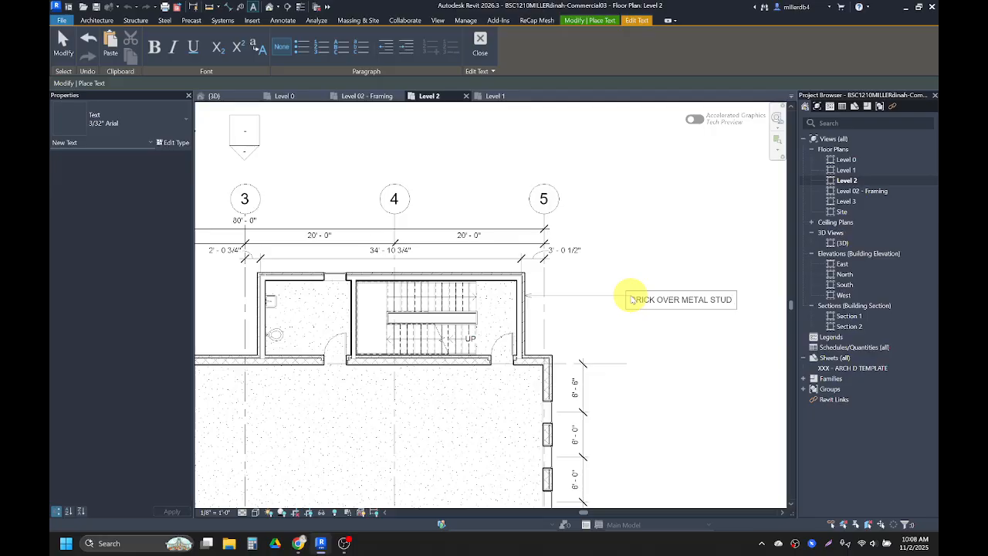
{"action": "left_click", "coordinate": [660, 365]}
Add a text note reading COMPOSITE DECK FLOOR SYSTEM with a two-segment leader pointing to the floor slab between grids 4 and 5.
{"action": "scroll", "coordinate": [661, 364], "scroll_direction": "down", "scroll_amount": 1}
{"action": "middle_click_drag", "start_coordinate": [660, 364], "coordinate": [668, 241]}
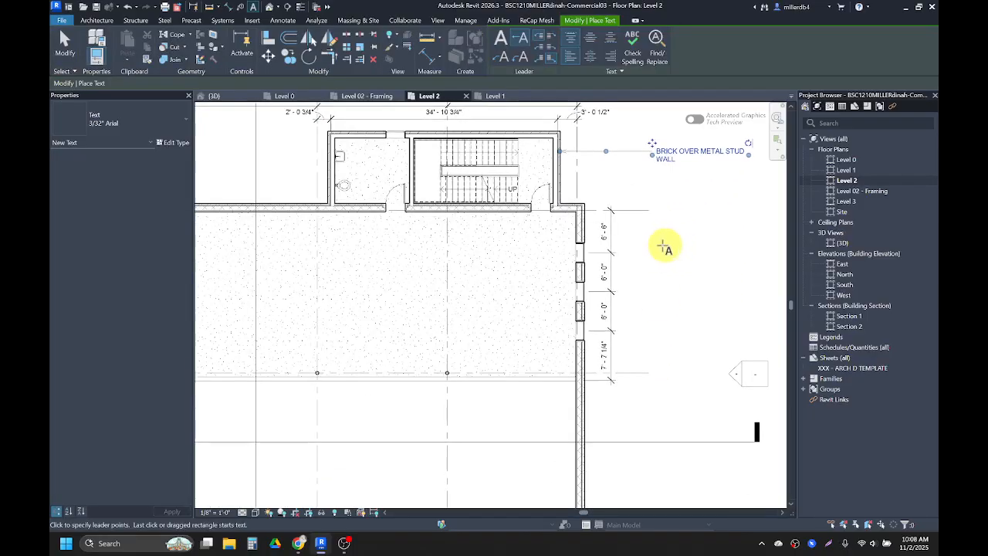
{"action": "left_click", "coordinate": [503, 58]}
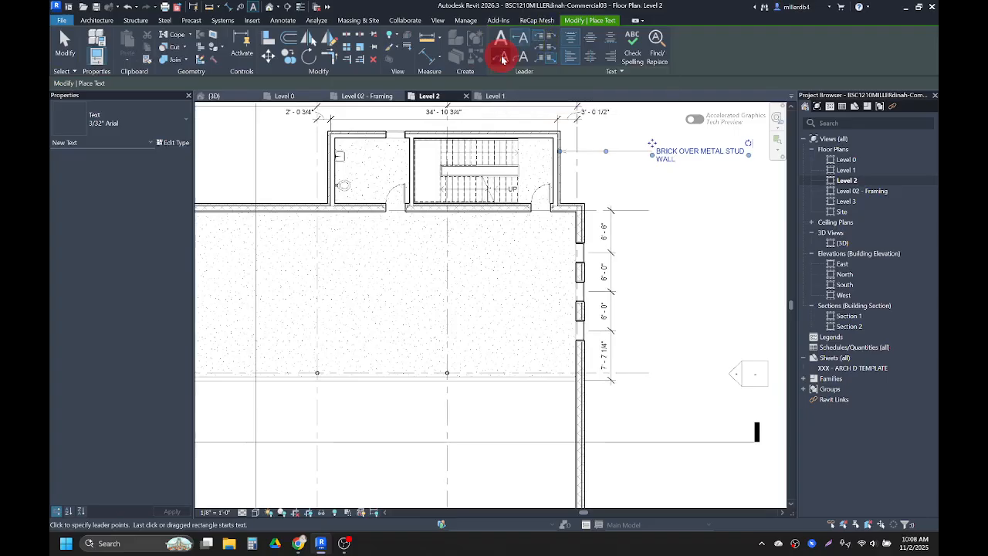
{"action": "left_click", "coordinate": [531, 367]}
{"action": "left_click", "coordinate": [531, 406]}
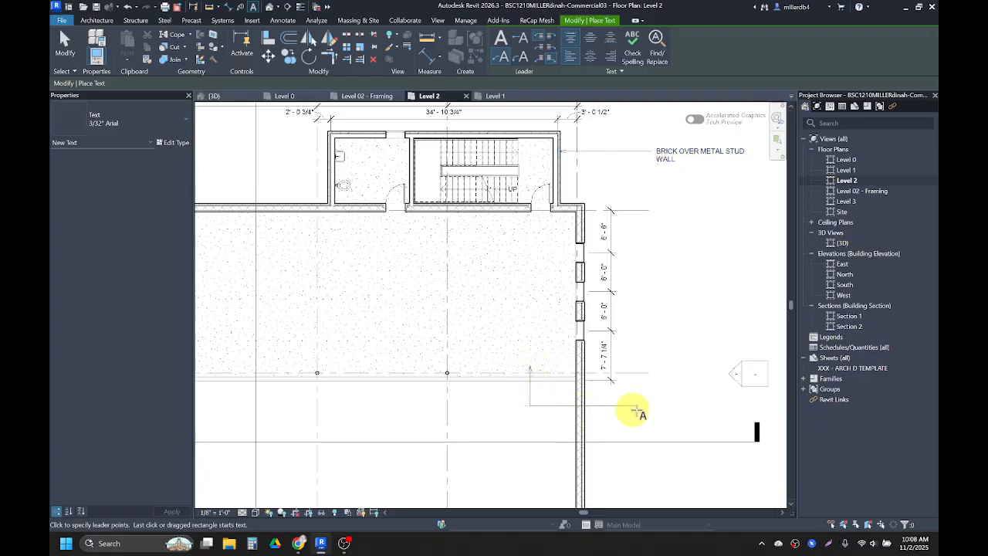
{"action": "left_click", "coordinate": [650, 409]}
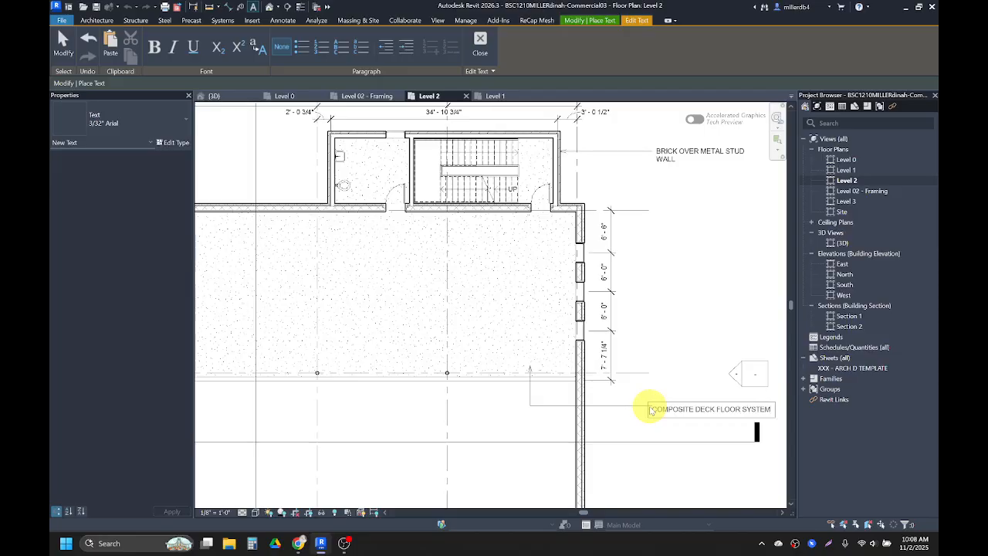
{"action": "left_click", "coordinate": [628, 429]}
Place an OPEN TO BELOW text note with a two-segment leader pointing up into the open area below the floor edge.
{"action": "scroll", "coordinate": [593, 373], "scroll_direction": "down", "scroll_amount": 2}
{"action": "scroll", "coordinate": [593, 372], "scroll_direction": "up", "scroll_amount": 5}
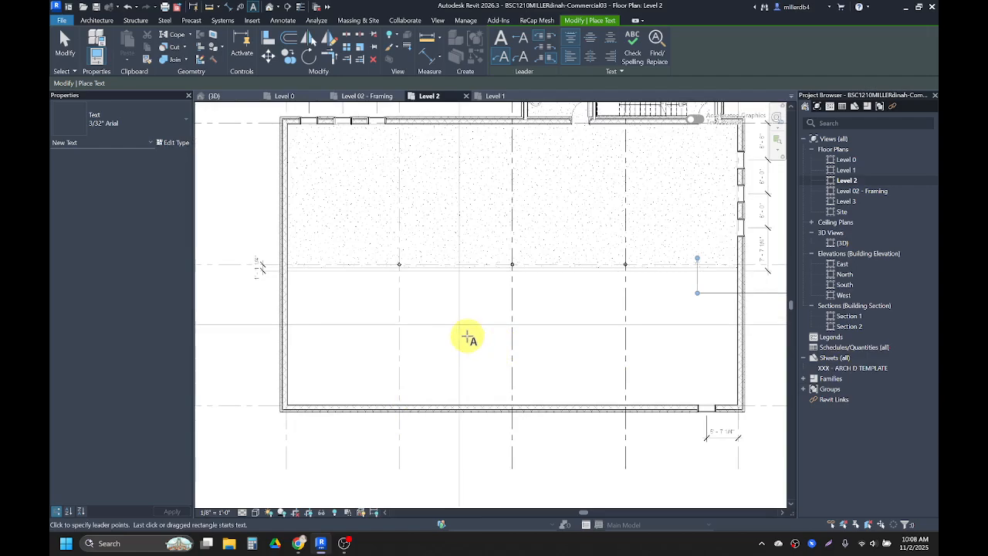
{"action": "scroll", "coordinate": [469, 335], "scroll_direction": "up", "scroll_amount": 1}
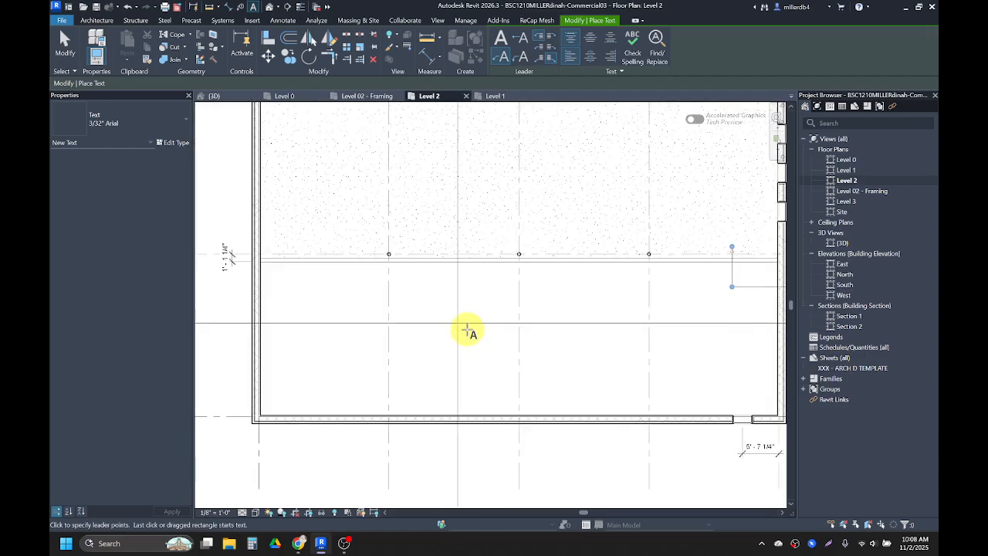
{"action": "left_click", "coordinate": [467, 355]}
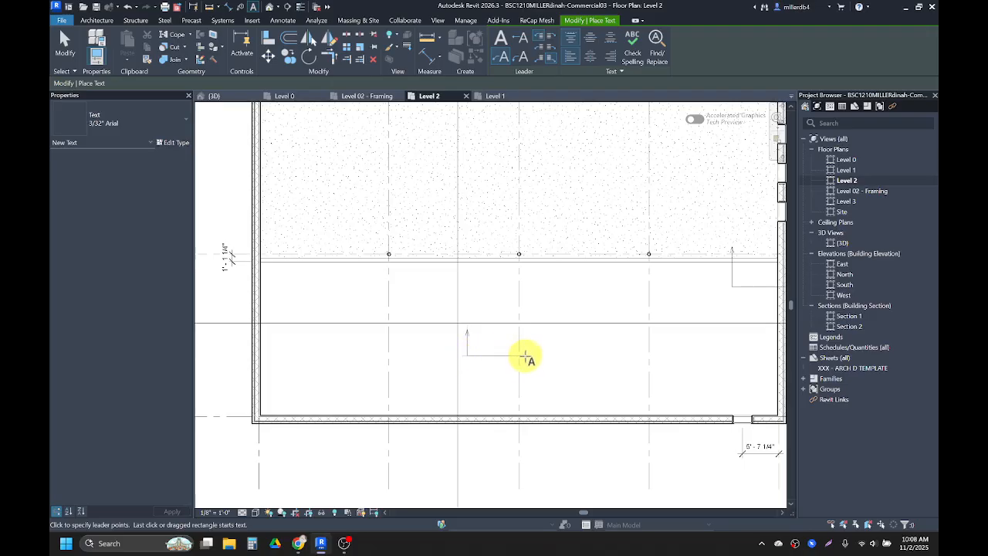
{"action": "left_click", "coordinate": [528, 357]}
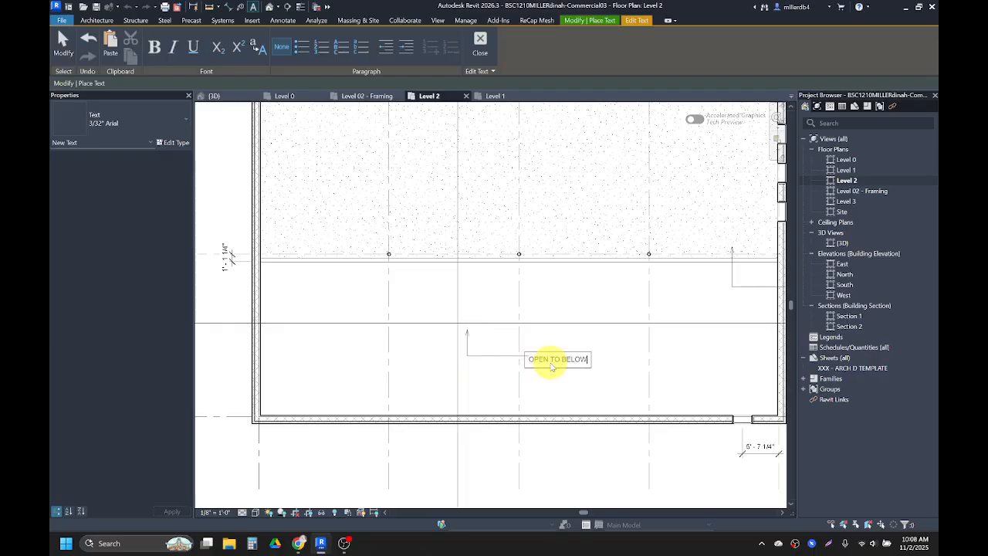
{"action": "left_click", "coordinate": [618, 381]}
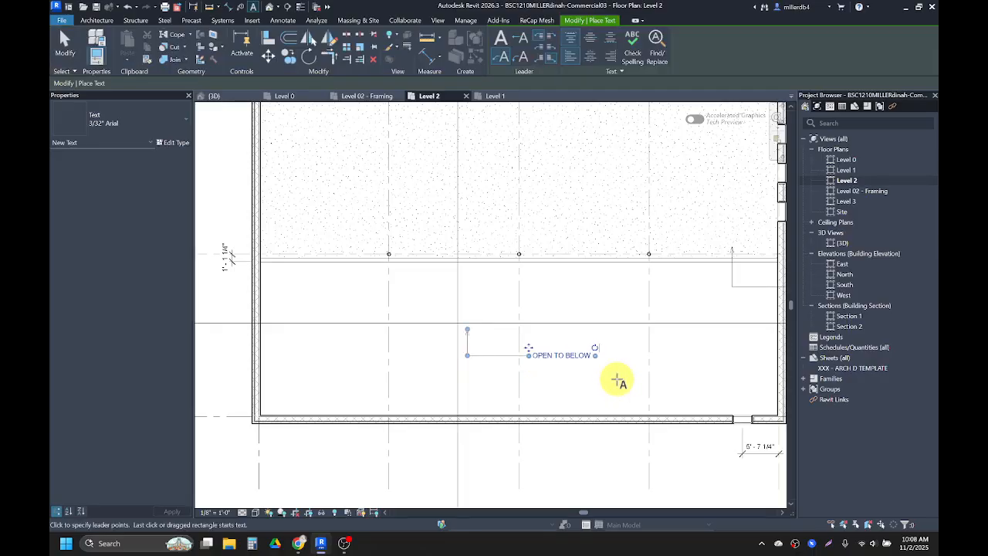
{"action": "key", "text": "Escape"}
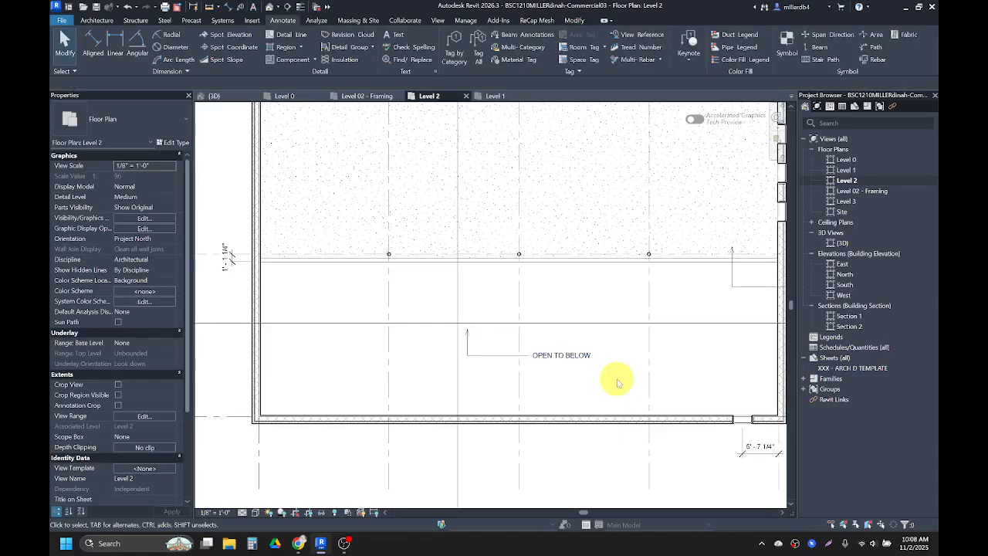
Add a second leader on the right side of the OPEN TO BELOW note and bend it to point straight down.
{"action": "middle_click_drag", "start_coordinate": [591, 381], "coordinate": [443, 375]}
{"action": "scroll", "coordinate": [440, 367], "scroll_direction": "down", "scroll_amount": 2}
{"action": "left_click", "coordinate": [434, 360]}
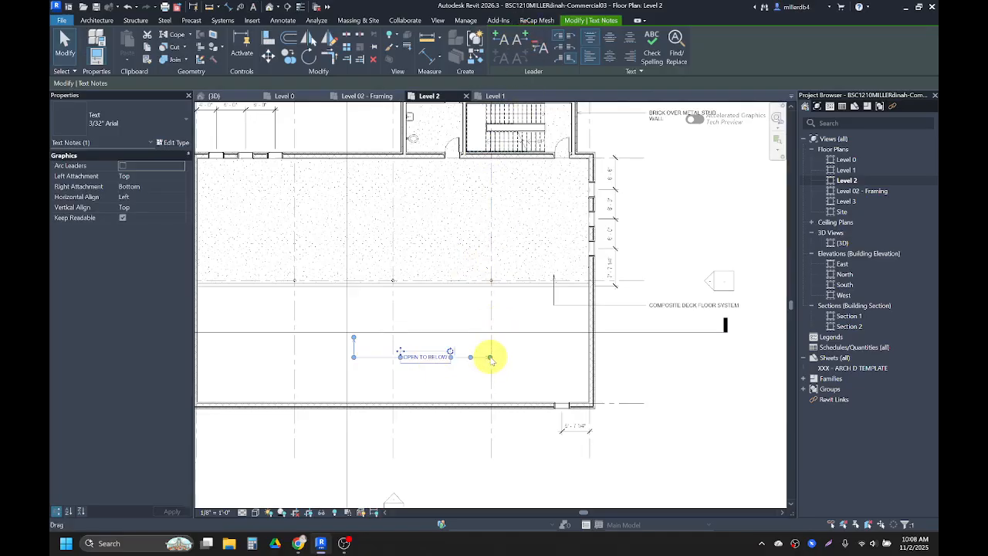
{"action": "scroll", "coordinate": [491, 357], "scroll_direction": "up", "scroll_amount": 3}
{"action": "left_click_drag", "start_coordinate": [454, 358], "coordinate": [460, 400]}
{"action": "left_click_drag", "start_coordinate": [460, 338], "coordinate": [460, 356]}
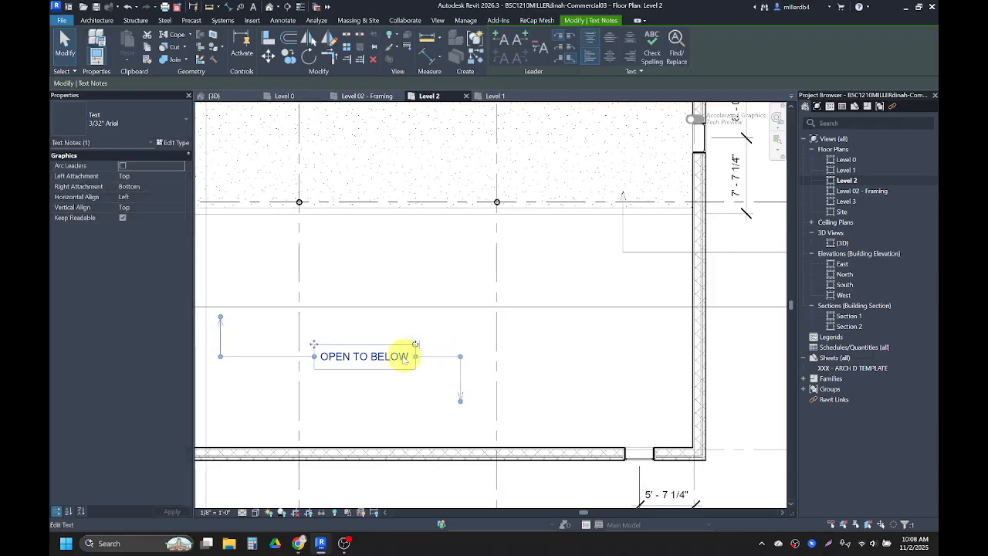
Shift the OPEN TO BELOW text left and realign the leader end and elbow so both arrow segments stand vertical.
{"action": "left_click_drag", "start_coordinate": [314, 346], "coordinate": [269, 344]}
{"action": "left_click_drag", "start_coordinate": [459, 400], "coordinate": [416, 399]}
{"action": "middle_click_drag", "start_coordinate": [416, 400], "coordinate": [513, 395]}
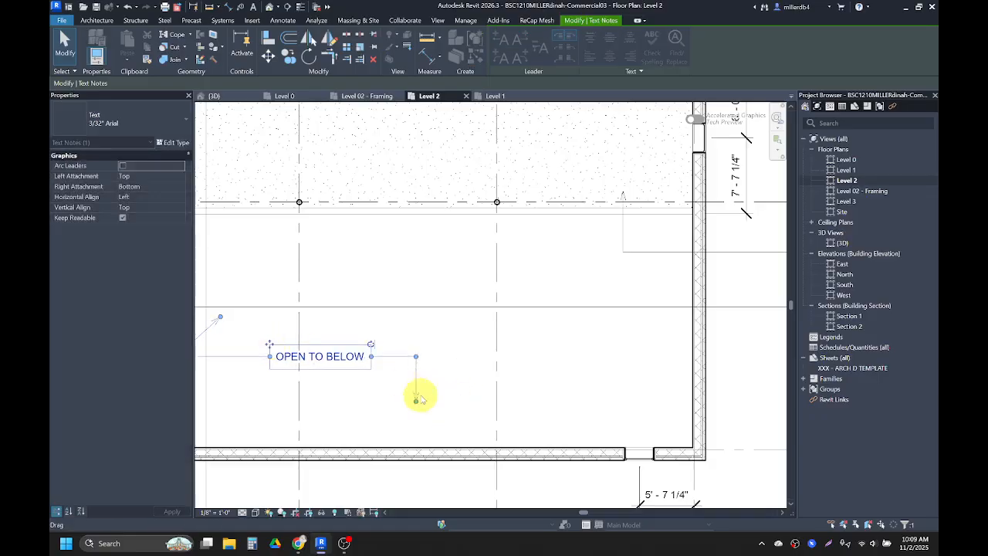
{"action": "left_click_drag", "start_coordinate": [276, 360], "coordinate": [321, 361]}
{"action": "scroll", "coordinate": [330, 386], "scroll_direction": "down", "scroll_amount": 3}
{"action": "middle_click_drag", "start_coordinate": [347, 392], "coordinate": [425, 404]}
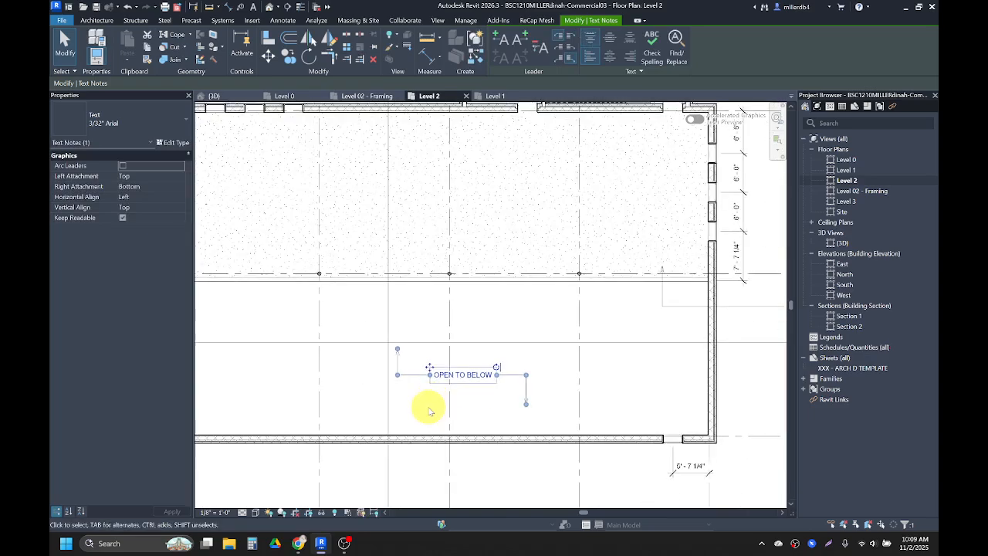
{"action": "left_click", "coordinate": [437, 425]}
{"action": "middle_click_drag", "start_coordinate": [402, 366], "coordinate": [481, 375]}
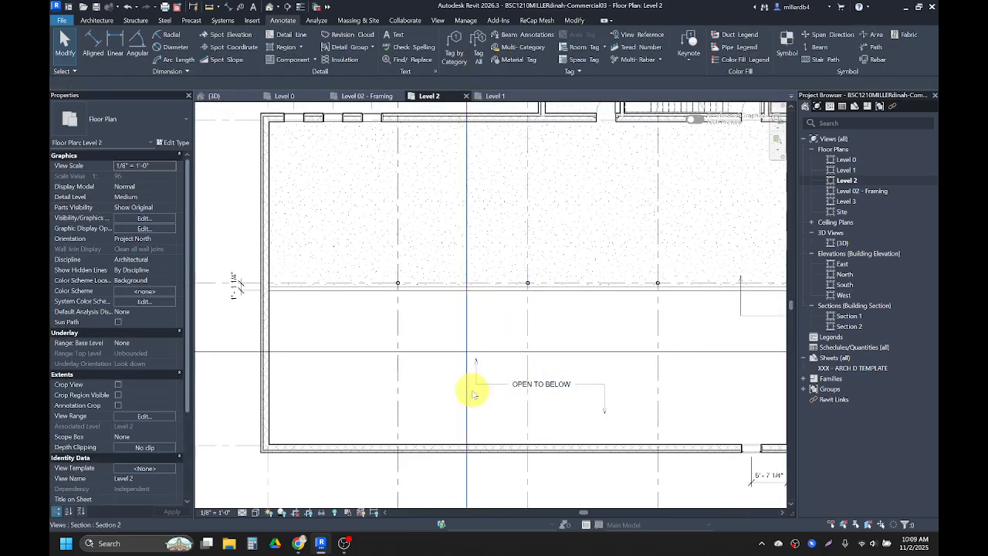
Tag the three windows in the grid A wall between grids 1 and 2.
{"action": "scroll", "coordinate": [471, 371], "scroll_direction": "down", "scroll_amount": 2}
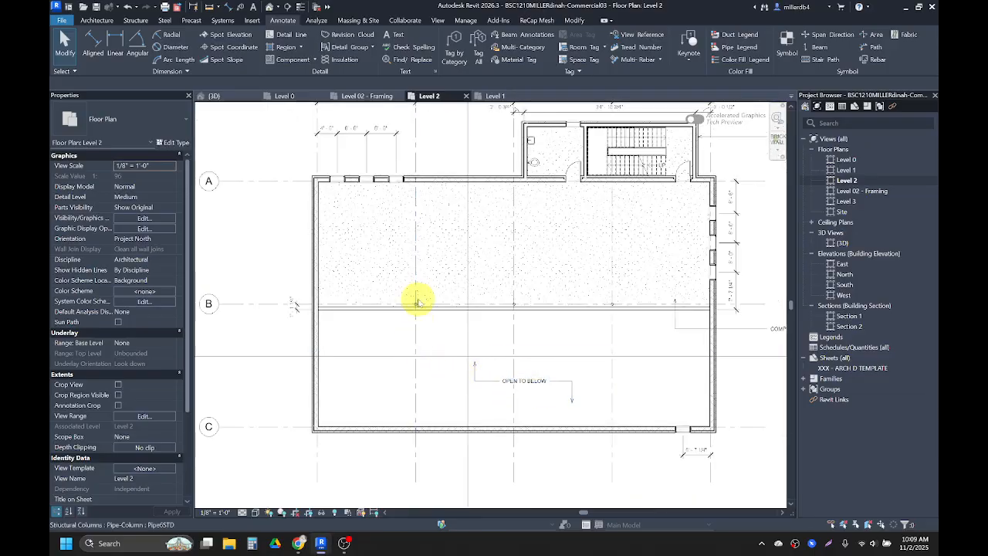
{"action": "middle_click_drag", "start_coordinate": [411, 290], "coordinate": [448, 311]}
{"action": "scroll", "coordinate": [399, 297], "scroll_direction": "up", "scroll_amount": 2}
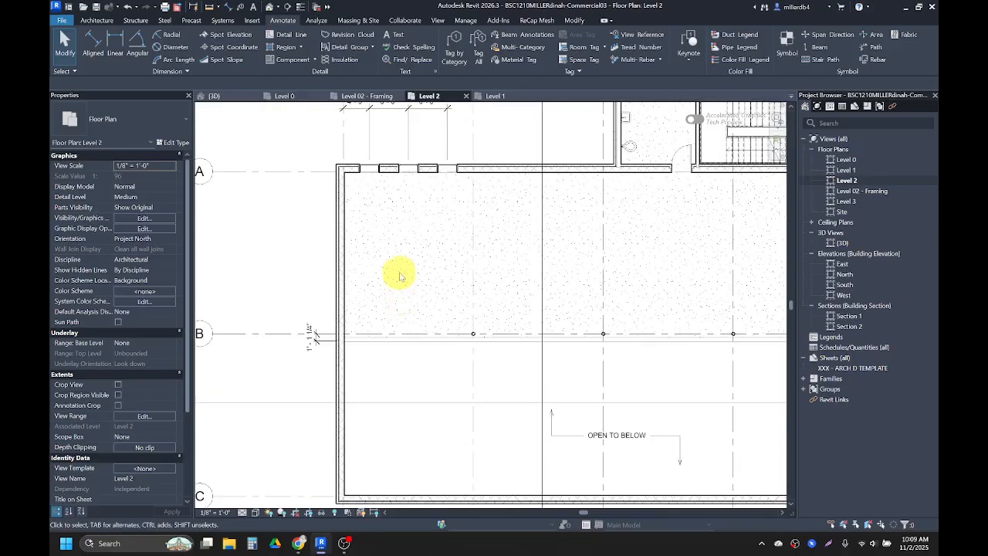
{"action": "middle_click_drag", "start_coordinate": [395, 273], "coordinate": [437, 339]}
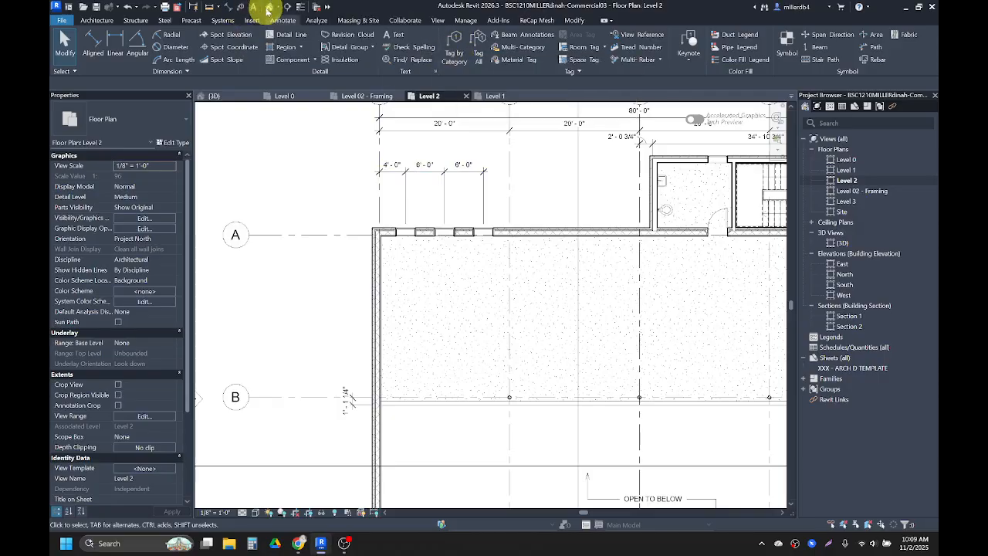
{"action": "left_click", "coordinate": [139, 20]}
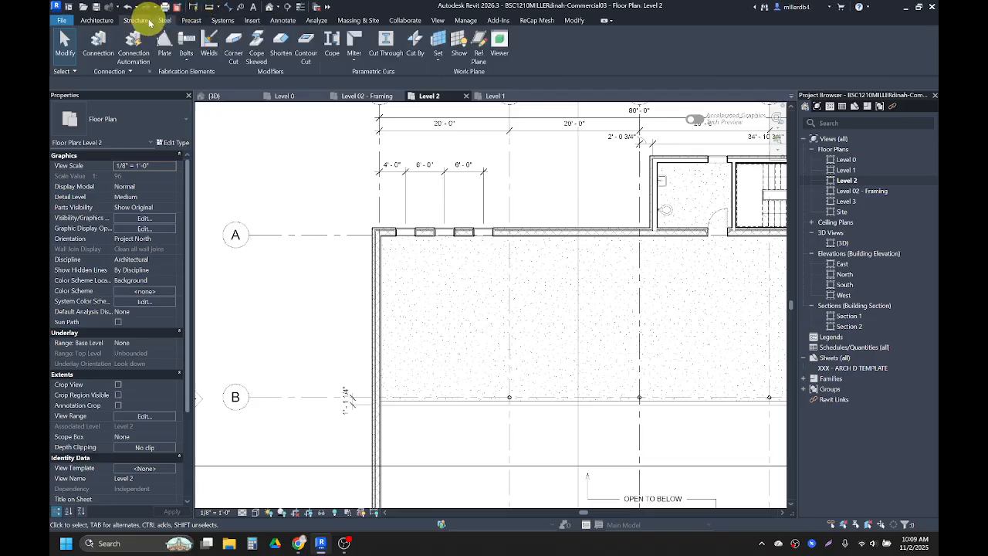
{"action": "left_click", "coordinate": [94, 22]}
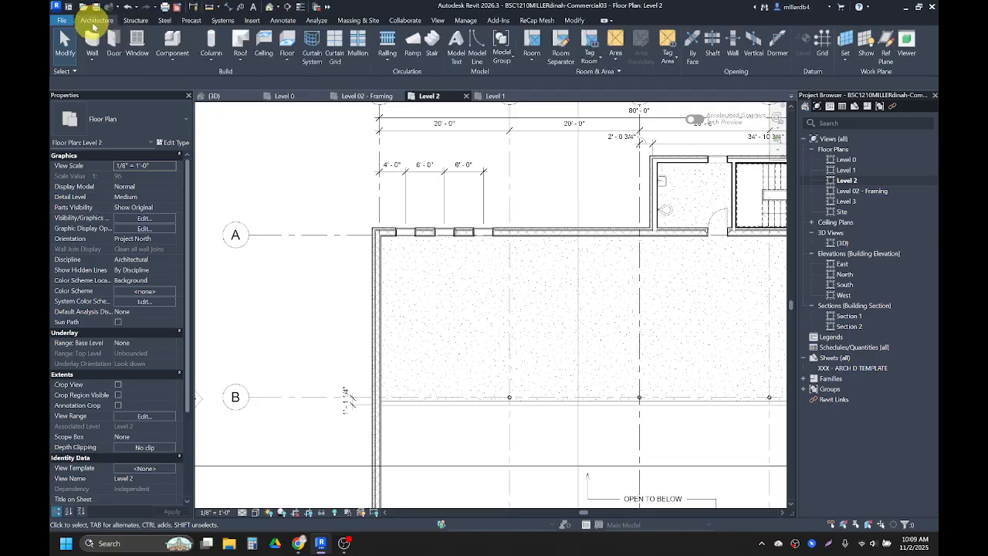
{"action": "key", "text": "g"}
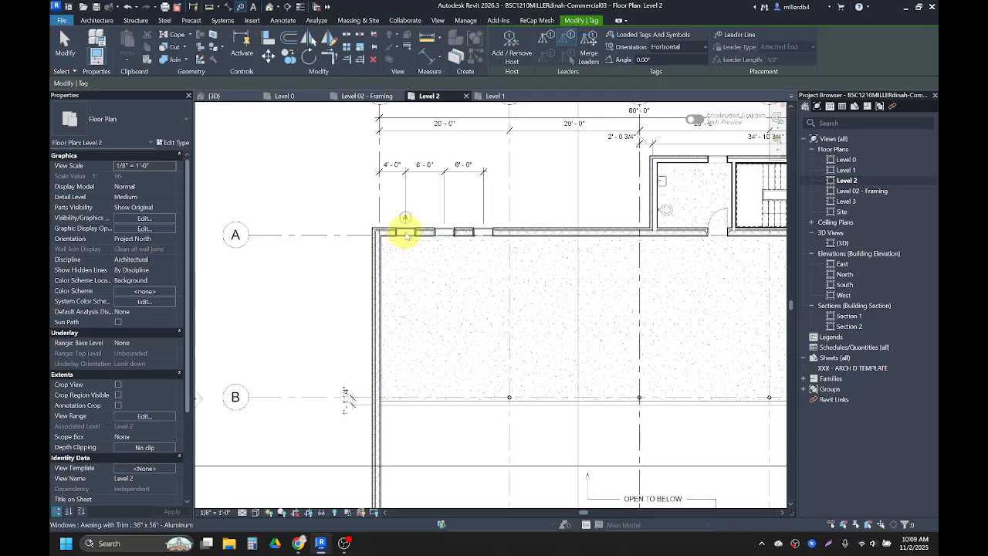
{"action": "left_click", "coordinate": [405, 233]}
{"action": "scroll", "coordinate": [407, 235], "scroll_direction": "up", "scroll_amount": 2}
{"action": "left_click", "coordinate": [463, 233]}
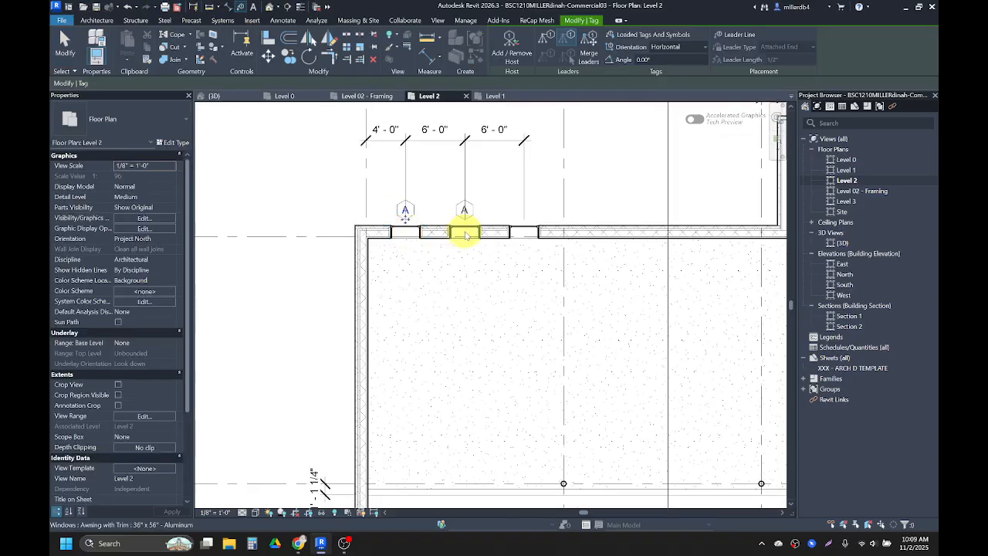
{"action": "left_click", "coordinate": [523, 234]}
{"action": "left_click", "coordinate": [522, 233]}
{"action": "scroll", "coordinate": [523, 234], "scroll_direction": "down", "scroll_amount": 2}
{"action": "middle_click_drag", "start_coordinate": [549, 258], "coordinate": [413, 306]}
Tag the restroom window, the three windows in the grid 5 wall, and the window in the grid C wall.
{"action": "left_click", "coordinate": [622, 209]}
{"action": "scroll", "coordinate": [623, 247], "scroll_direction": "down", "scroll_amount": 1}
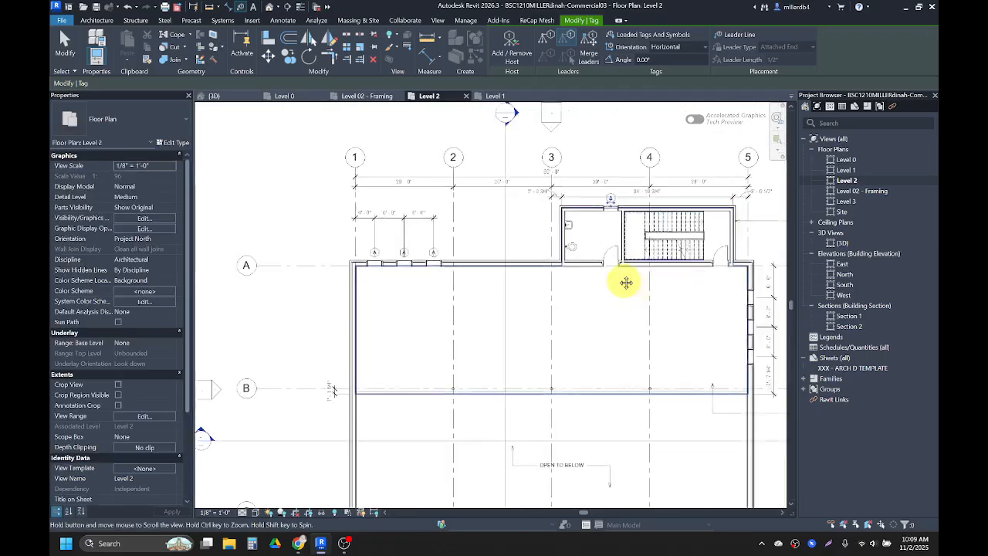
{"action": "middle_click_drag", "start_coordinate": [646, 304], "coordinate": [524, 166]}
{"action": "left_click", "coordinate": [638, 172]}
{"action": "left_click", "coordinate": [638, 196]}
{"action": "left_click", "coordinate": [637, 225]}
{"action": "left_click", "coordinate": [610, 383]}
{"action": "scroll", "coordinate": [624, 420], "scroll_direction": "up", "scroll_amount": 3}
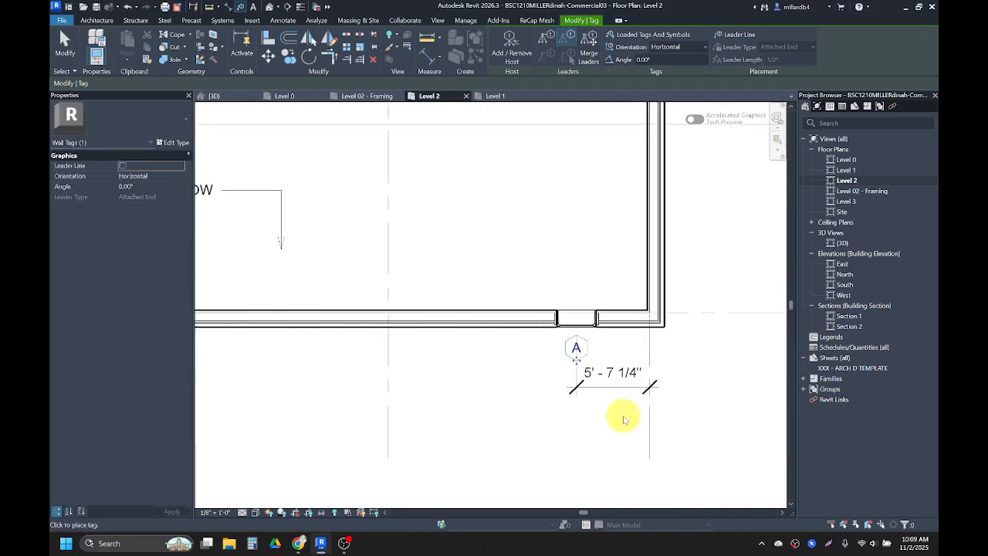
{"action": "key", "text": "Escape"}
{"action": "key", "text": "Escape"}
Shorten the window witness lines of the grid C wall dimension and the grid 5 wall dimensions so they stop clear of the tags.
{"action": "left_click", "coordinate": [590, 387]}
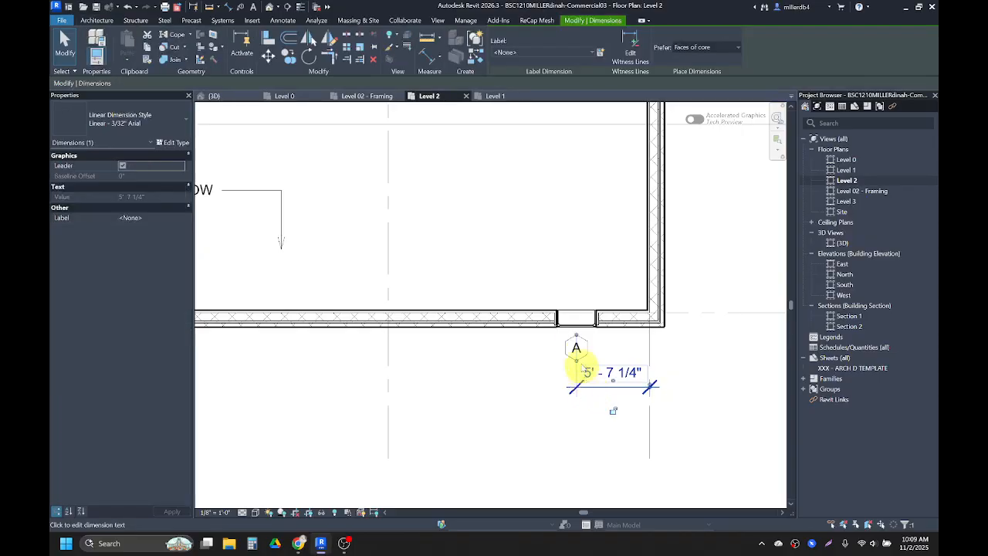
{"action": "left_click_drag", "start_coordinate": [576, 338], "coordinate": [577, 367]}
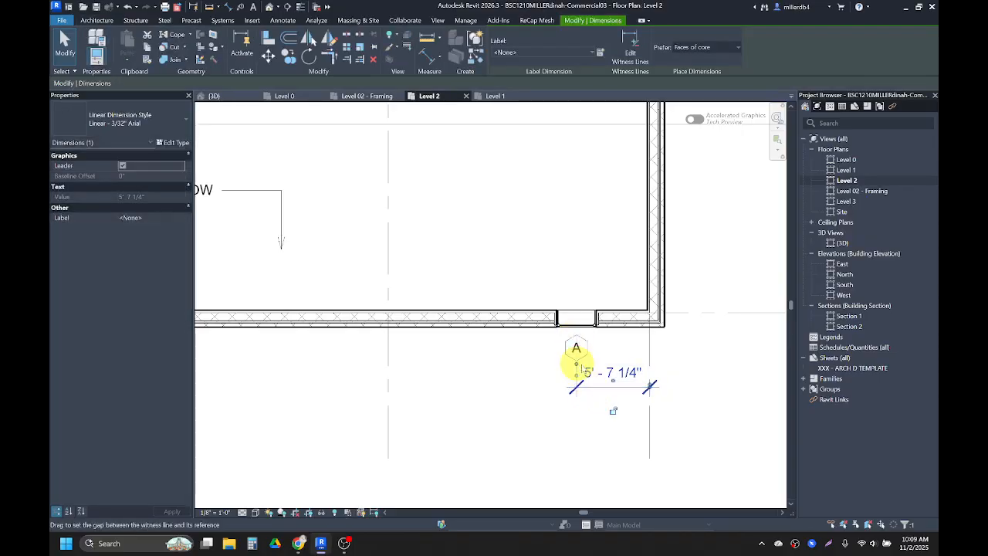
{"action": "scroll", "coordinate": [672, 364], "scroll_direction": "down", "scroll_amount": 2}
{"action": "middle_click_drag", "start_coordinate": [665, 357], "coordinate": [617, 551]}
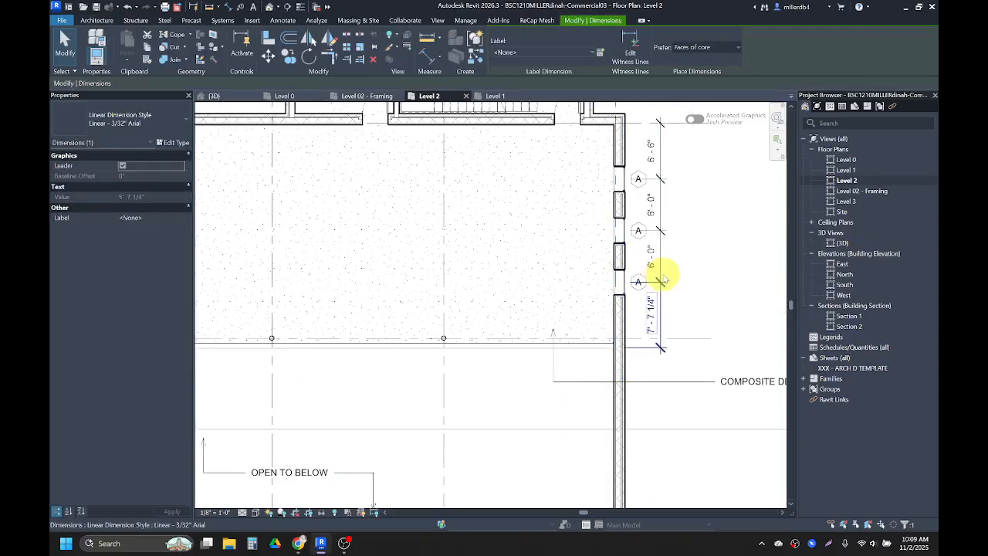
{"action": "left_click", "coordinate": [645, 260]}
{"action": "scroll", "coordinate": [634, 284], "scroll_direction": "up", "scroll_amount": 3}
{"action": "left_click_drag", "start_coordinate": [619, 284], "coordinate": [658, 284]}
{"action": "left_click_drag", "start_coordinate": [620, 181], "coordinate": [657, 181]}
{"action": "middle_click_drag", "start_coordinate": [651, 162], "coordinate": [639, 287]}
{"action": "left_click_drag", "start_coordinate": [609, 204], "coordinate": [656, 204]}
{"action": "scroll", "coordinate": [635, 214], "scroll_direction": "down", "scroll_amount": 2}
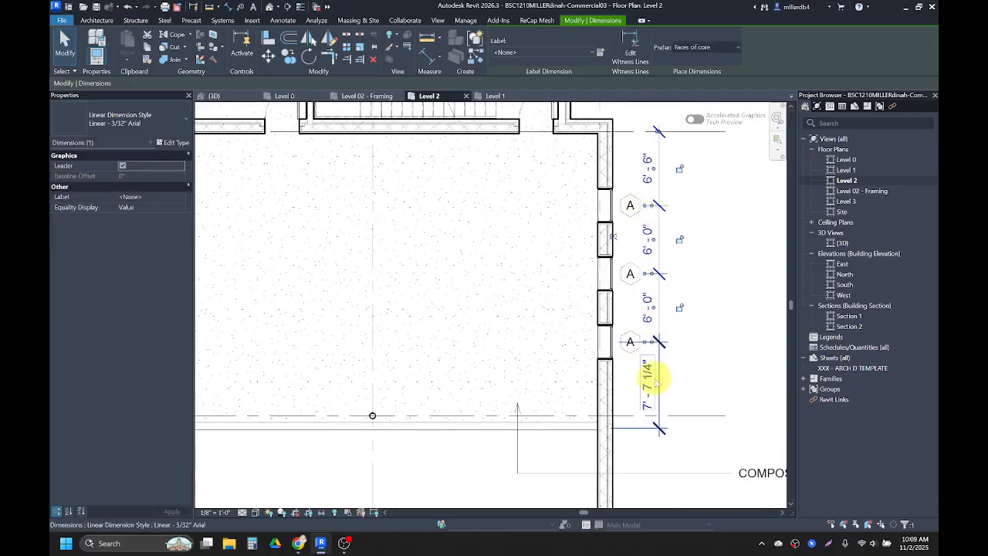
{"action": "left_click", "coordinate": [658, 401]}
{"action": "left_click_drag", "start_coordinate": [625, 342], "coordinate": [654, 342]}
Nudge the tag of the restroom window slightly down toward the wall.
{"action": "scroll", "coordinate": [644, 379], "scroll_direction": "down", "scroll_amount": 3}
{"action": "scroll", "coordinate": [473, 227], "scroll_direction": "up", "scroll_amount": 1}
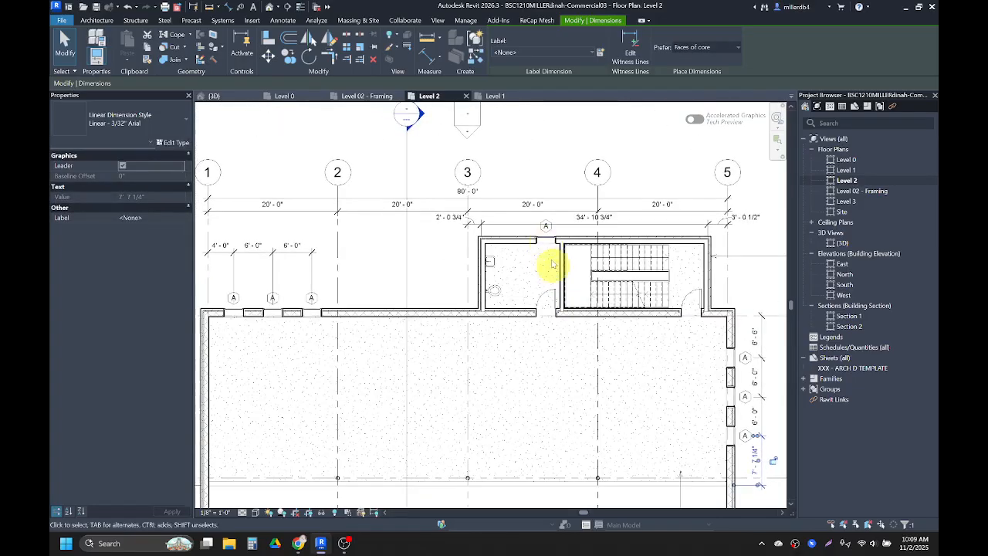
{"action": "scroll", "coordinate": [503, 222], "scroll_direction": "up", "scroll_amount": 3}
{"action": "left_click", "coordinate": [502, 216]}
{"action": "left_click_drag", "start_coordinate": [503, 208], "coordinate": [500, 224]}
{"action": "left_click", "coordinate": [449, 263]}
Shorten the three window witness lines of the dimension string between grids 1 and 2 so they end above the tags.
{"action": "scroll", "coordinate": [428, 282], "scroll_direction": "down", "scroll_amount": 2}
{"action": "middle_click_drag", "start_coordinate": [416, 297], "coordinate": [508, 292]}
{"action": "scroll", "coordinate": [292, 306], "scroll_direction": "up", "scroll_amount": 3}
{"action": "middle_click_drag", "start_coordinate": [293, 315], "coordinate": [448, 287]}
{"action": "left_click", "coordinate": [353, 298]}
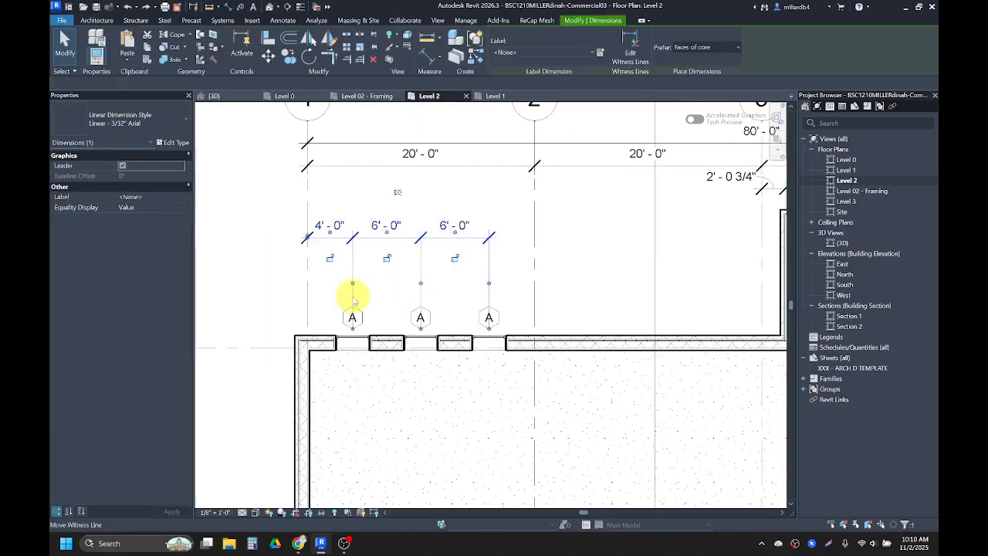
{"action": "left_click_drag", "start_coordinate": [353, 326], "coordinate": [349, 302]}
{"action": "left_click_drag", "start_coordinate": [423, 328], "coordinate": [424, 307]}
{"action": "left_click_drag", "start_coordinate": [488, 329], "coordinate": [491, 308]}
{"action": "scroll", "coordinate": [415, 339], "scroll_direction": "down", "scroll_amount": 3}
{"action": "scroll", "coordinate": [436, 354], "scroll_direction": "down", "scroll_amount": 1}
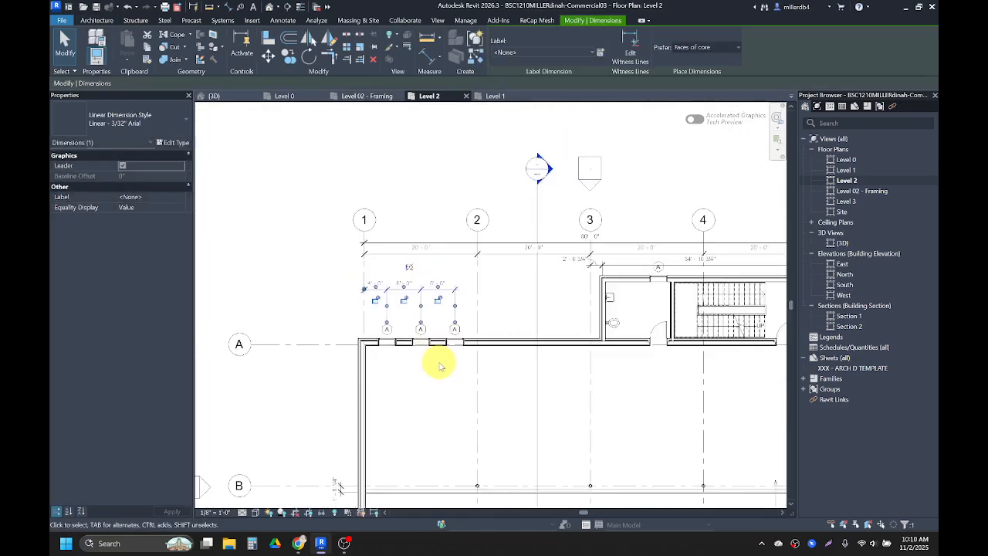
{"action": "left_click", "coordinate": [470, 378]}
Tag the restroom door and the stair door.
{"action": "middle_click_drag", "start_coordinate": [531, 402], "coordinate": [333, 366]}
{"action": "middle_click_drag", "start_coordinate": [528, 348], "coordinate": [485, 346]}
{"action": "scroll", "coordinate": [505, 332], "scroll_direction": "up", "scroll_amount": 2}
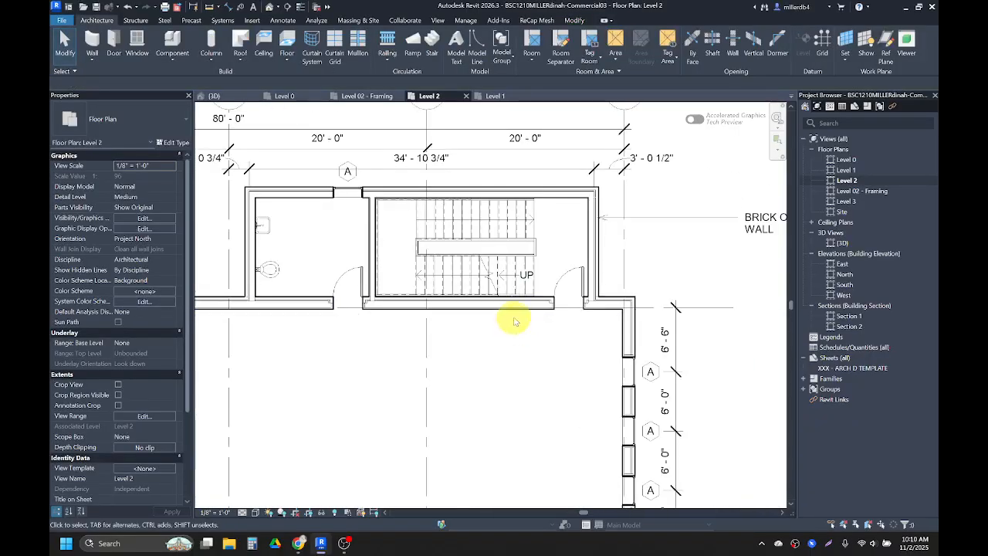
{"action": "left_click", "coordinate": [347, 303]}
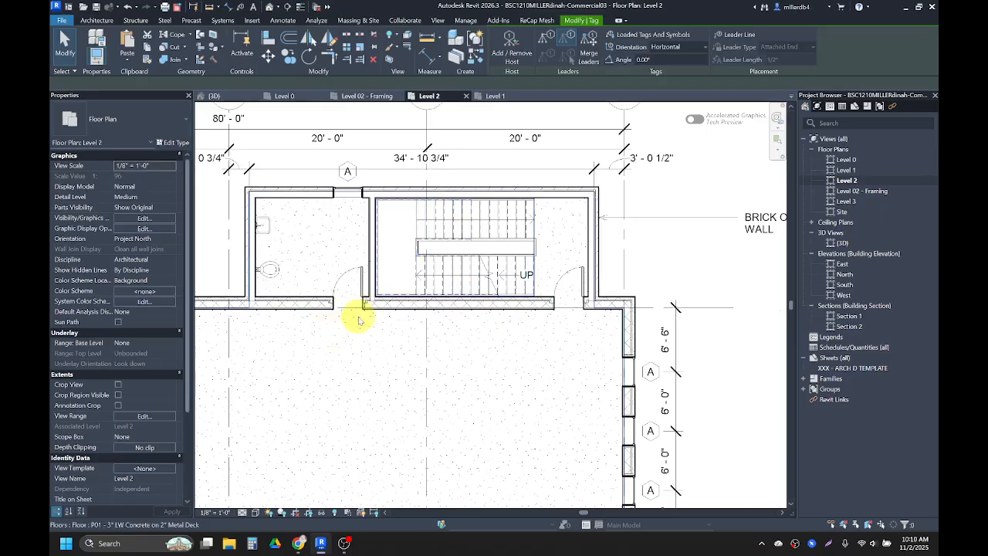
{"action": "left_click", "coordinate": [347, 303]}
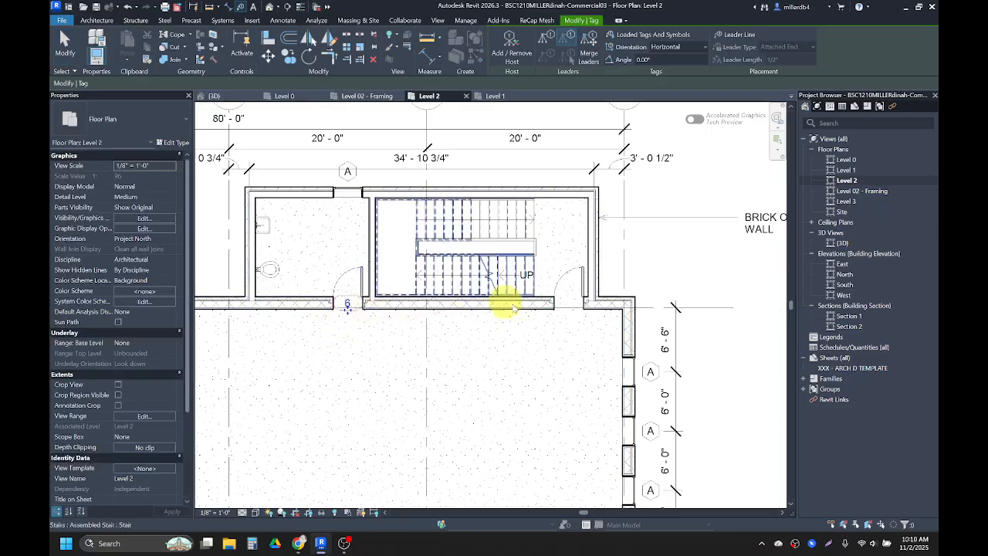
{"action": "left_click", "coordinate": [568, 307]}
{"action": "left_click", "coordinate": [347, 324]}
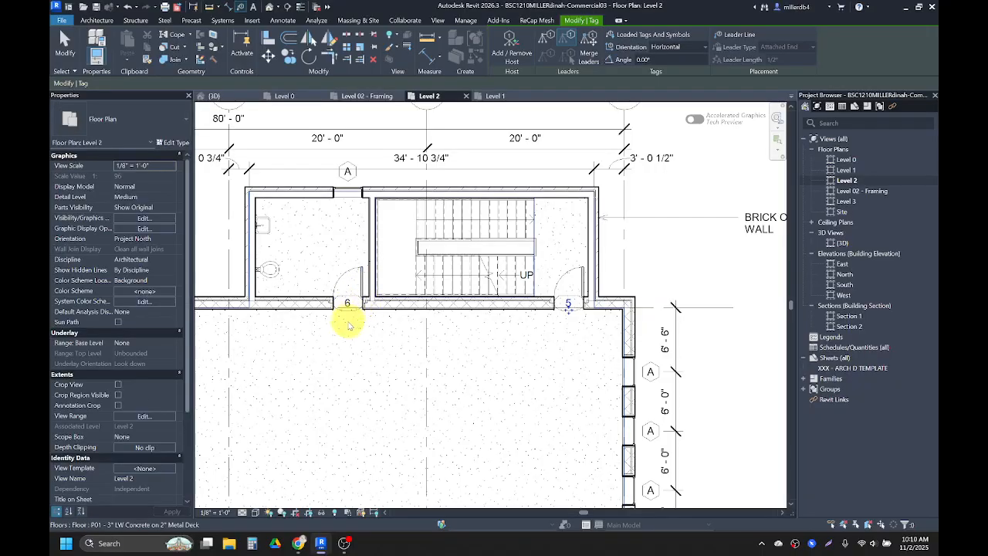
{"action": "left_click", "coordinate": [348, 303]}
{"action": "key", "text": "Escape"}
Change the restroom door's number to 4.
{"action": "left_click", "coordinate": [347, 302]}
{"action": "left_click", "coordinate": [346, 304]}
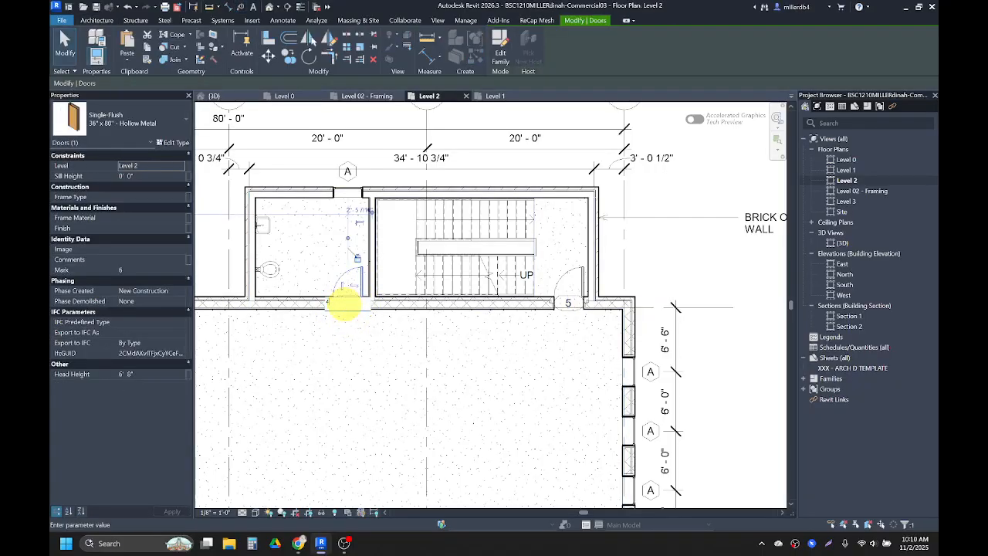
{"action": "type", "text": "4"}
{"action": "key", "text": "Return"}
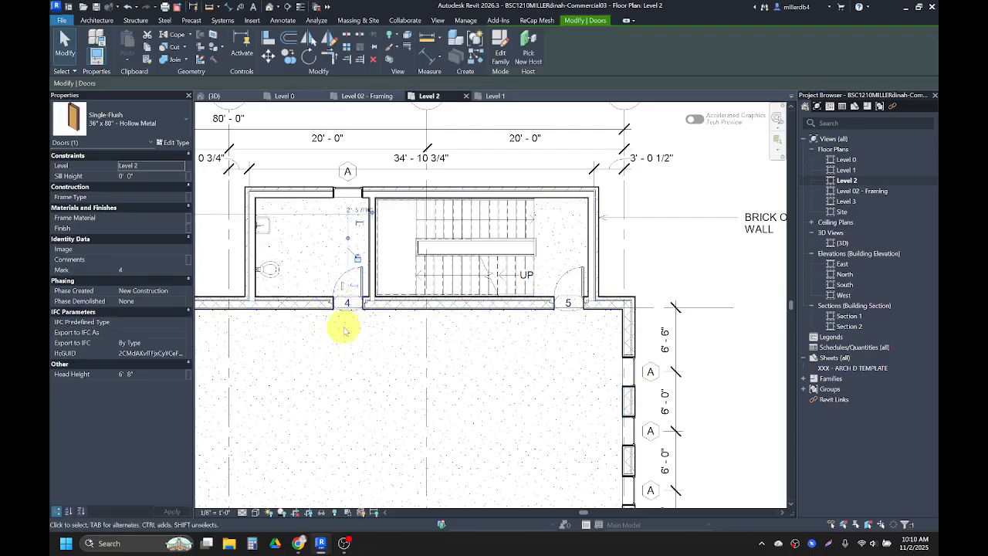
{"action": "scroll", "coordinate": [368, 379], "scroll_direction": "down", "scroll_amount": 1}
{"action": "middle_click_drag", "start_coordinate": [353, 379], "coordinate": [572, 334]}
{"action": "scroll", "coordinate": [603, 340], "scroll_direction": "down", "scroll_amount": 1}
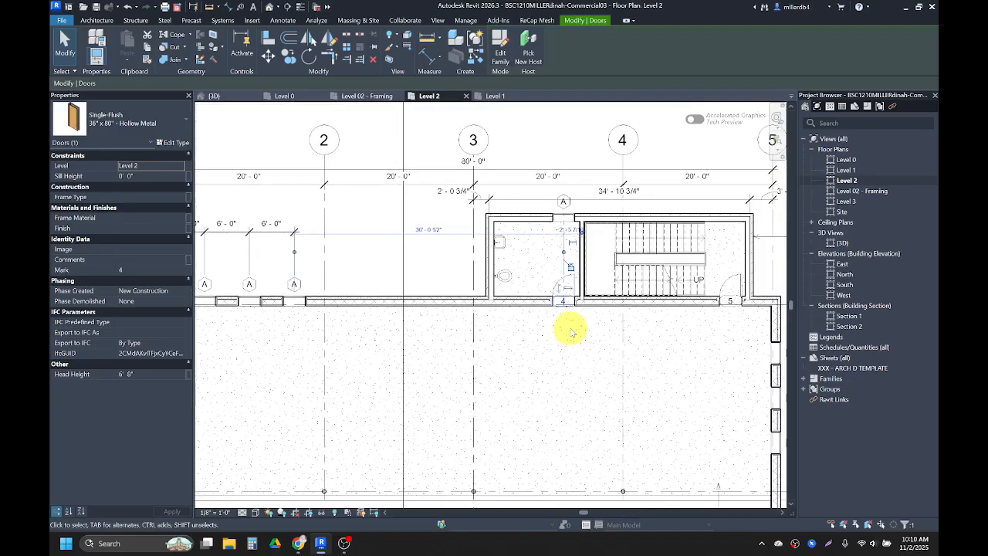
{"action": "key", "text": "Escape"}
Draw a vertical detail line in the Centerline style through the restroom, running from the window down through door 4.
{"action": "scroll", "coordinate": [571, 333], "scroll_direction": "down", "scroll_amount": 2}
{"action": "middle_click_drag", "start_coordinate": [589, 354], "coordinate": [578, 328]}
{"action": "scroll", "coordinate": [603, 310], "scroll_direction": "up", "scroll_amount": 1}
{"action": "scroll", "coordinate": [554, 281], "scroll_direction": "down", "scroll_amount": 1}
{"action": "scroll", "coordinate": [534, 311], "scroll_direction": "up", "scroll_amount": 2}
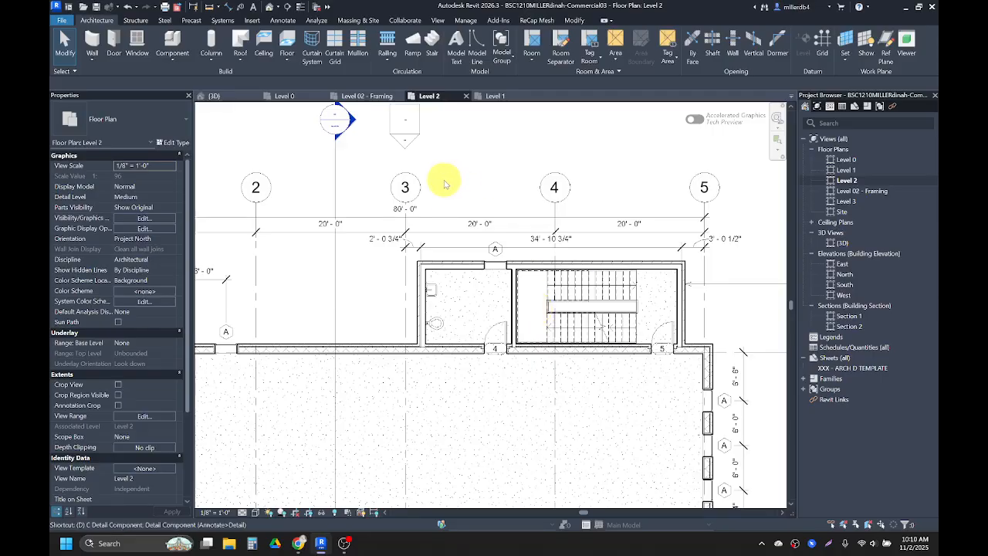
{"action": "key", "text": "l"}
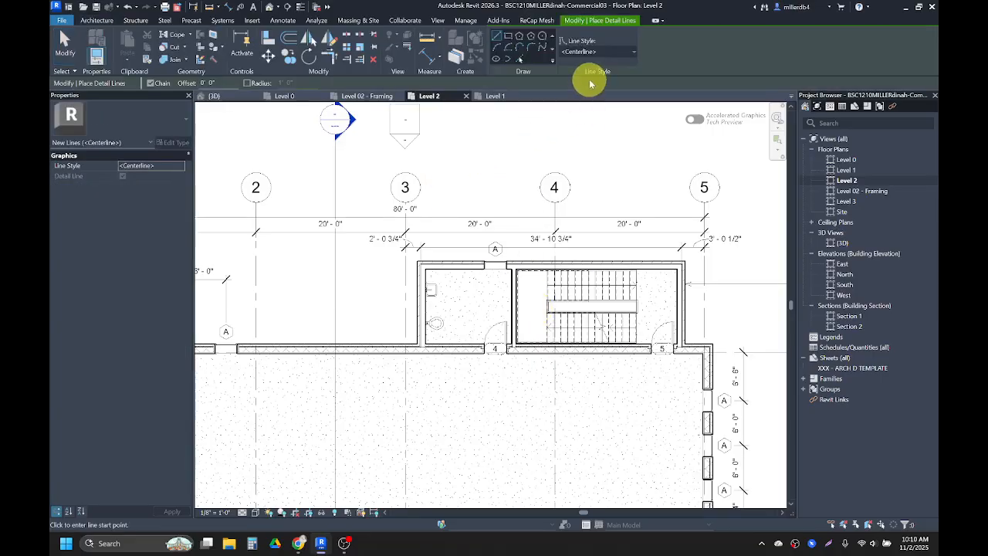
{"action": "scroll", "coordinate": [495, 247], "scroll_direction": "up", "scroll_amount": 2}
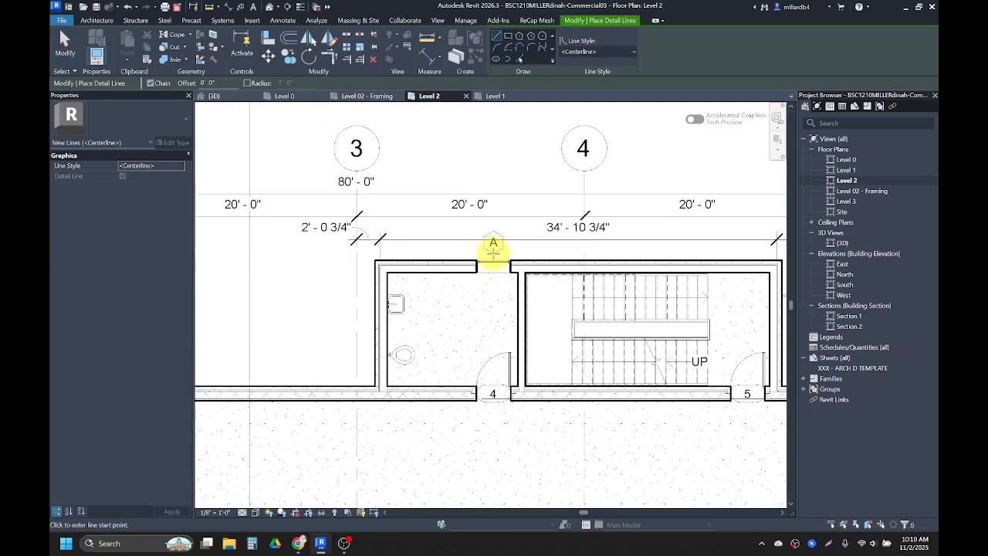
{"action": "left_click", "coordinate": [493, 257]}
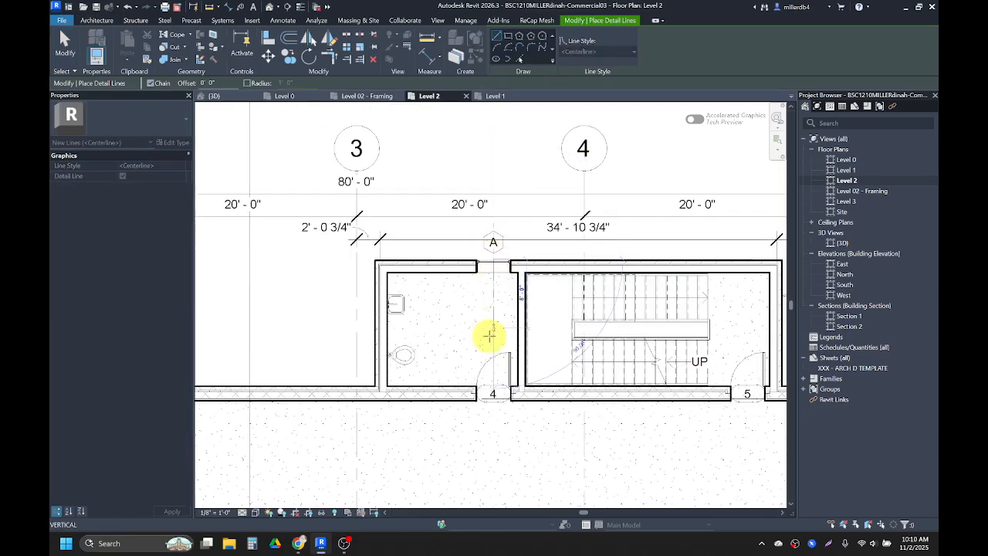
{"action": "key", "text": "Escape"}
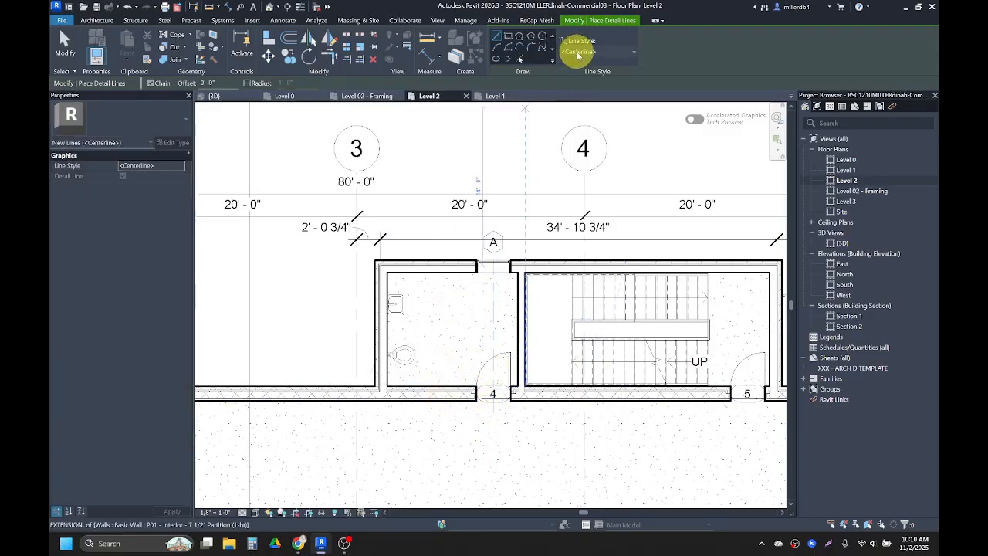
{"action": "key", "text": "Escape"}
Draw a detail circle with a 2'-6" radius in the Hidden line style in the open floor area of the restroom.
{"action": "key", "text": "d"}
{"action": "key", "text": "l"}
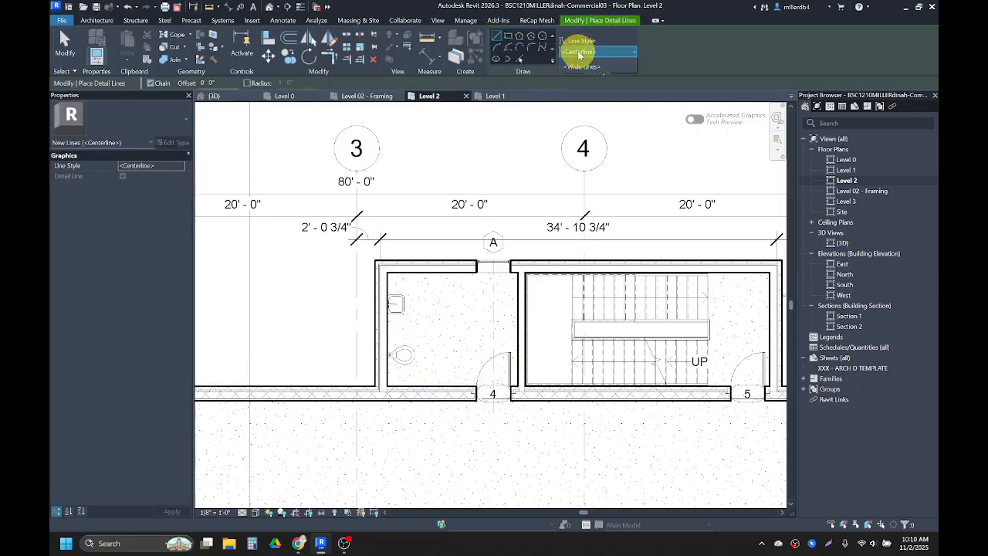
{"action": "left_click", "coordinate": [579, 52]}
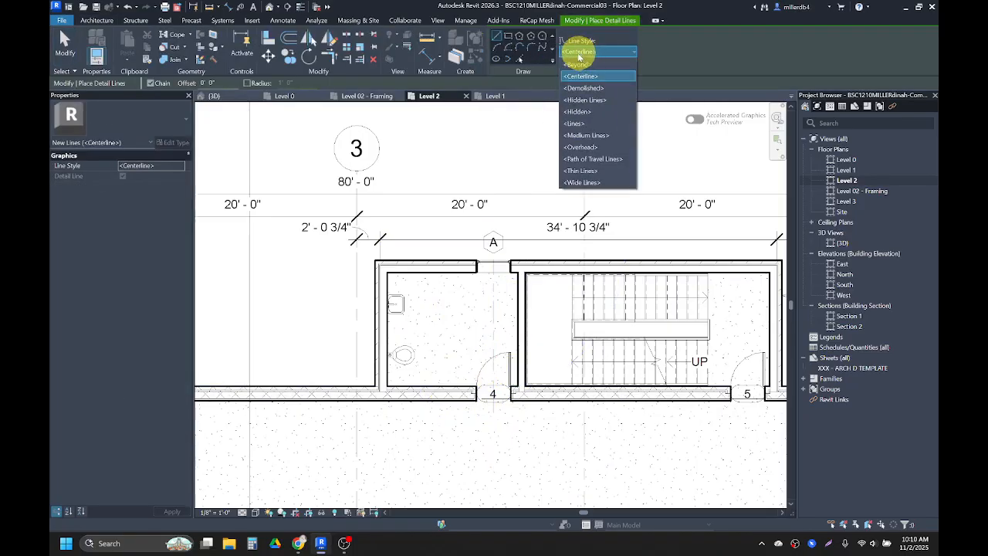
{"action": "left_click", "coordinate": [585, 113]}
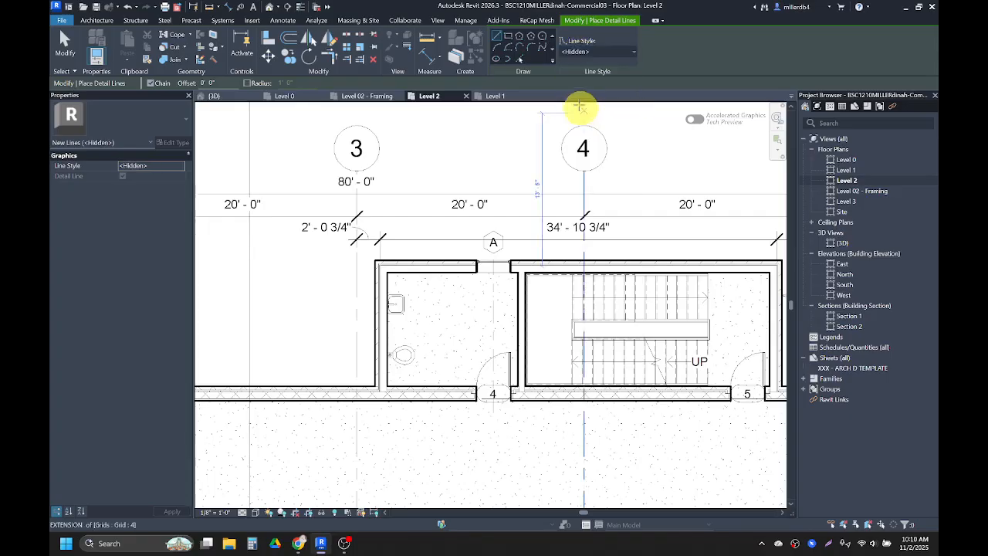
{"action": "left_click", "coordinate": [543, 36]}
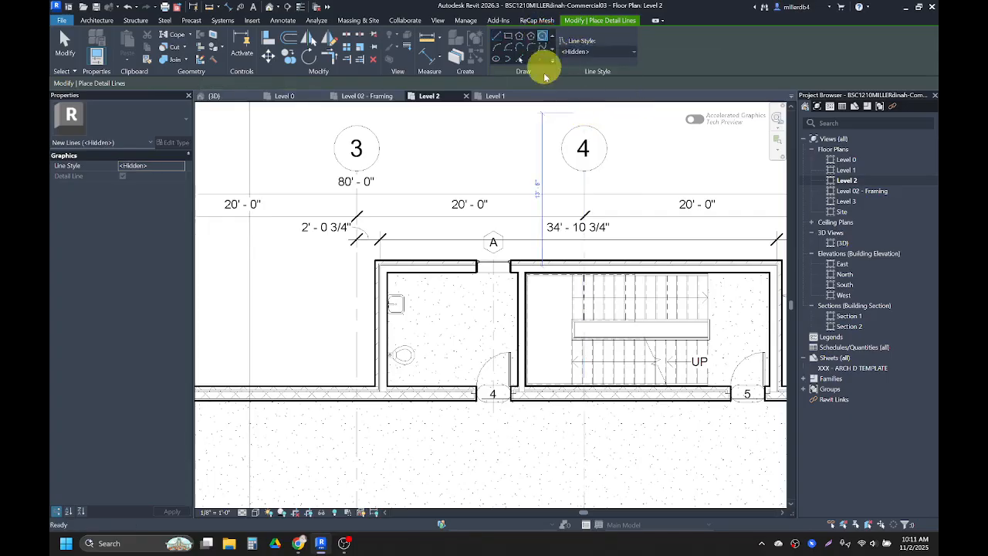
{"action": "left_click", "coordinate": [457, 328]}
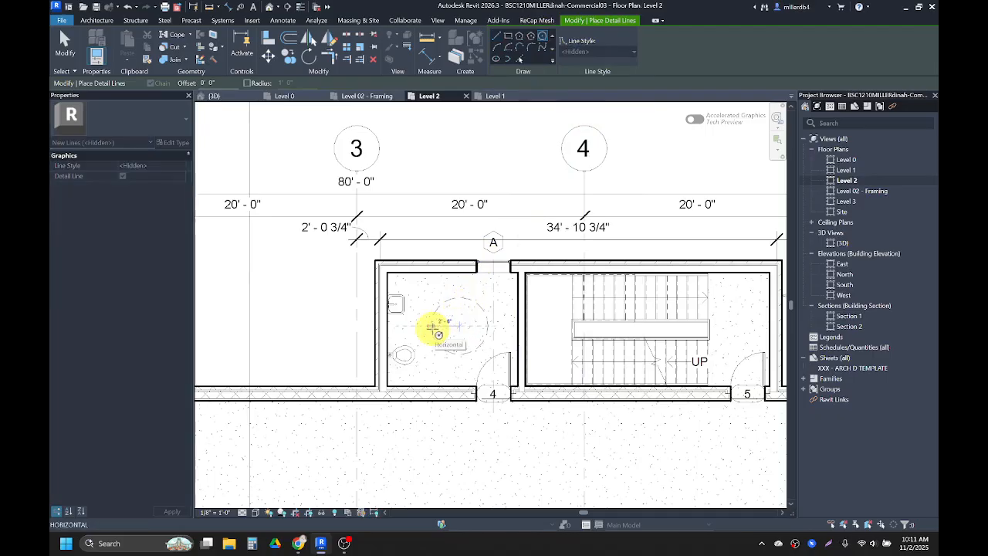
{"action": "left_click", "coordinate": [431, 328]}
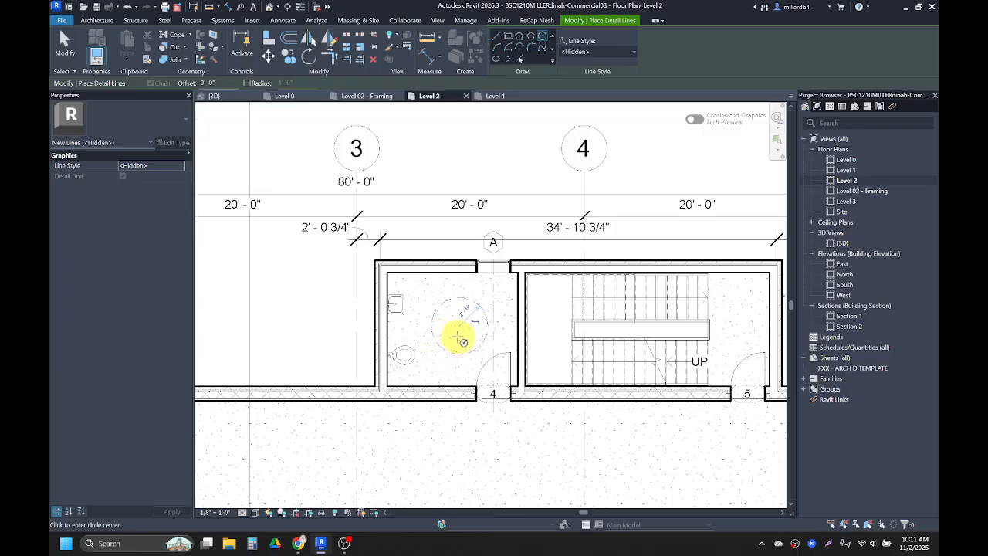
{"action": "scroll", "coordinate": [460, 338], "scroll_direction": "up", "scroll_amount": 2}
{"action": "key", "text": "Escape"}
{"action": "key", "text": "Escape"}
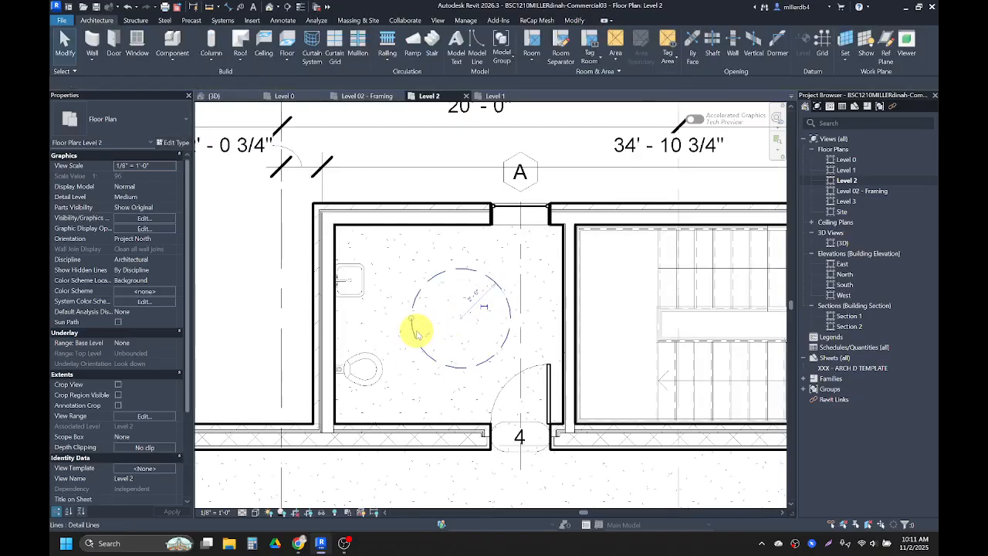
Shift the restroom's hidden-line clearance circle slightly toward the sink and toilet.
{"action": "left_click", "coordinate": [416, 331]}
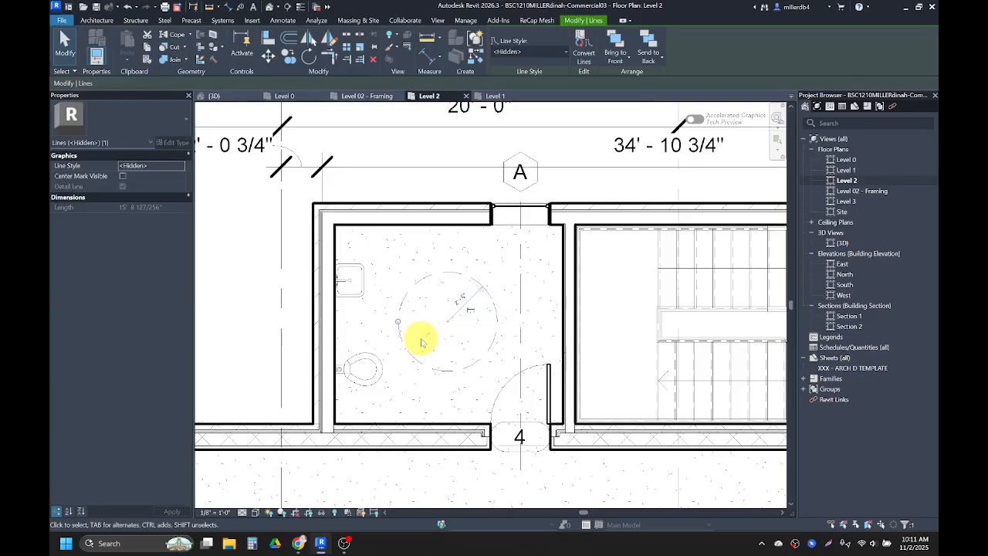
{"action": "scroll", "coordinate": [425, 339], "scroll_direction": "down", "scroll_amount": 3}
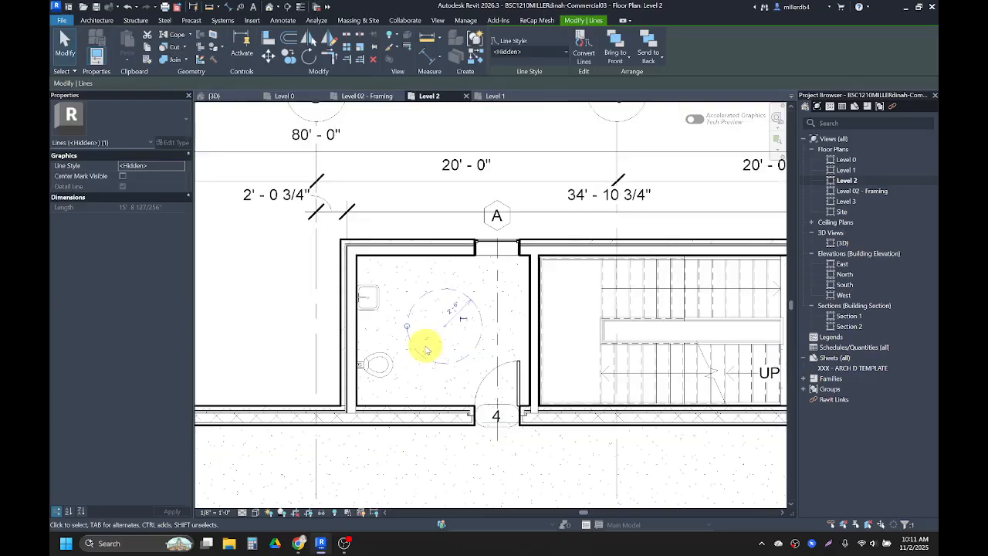
{"action": "key", "text": "Escape"}
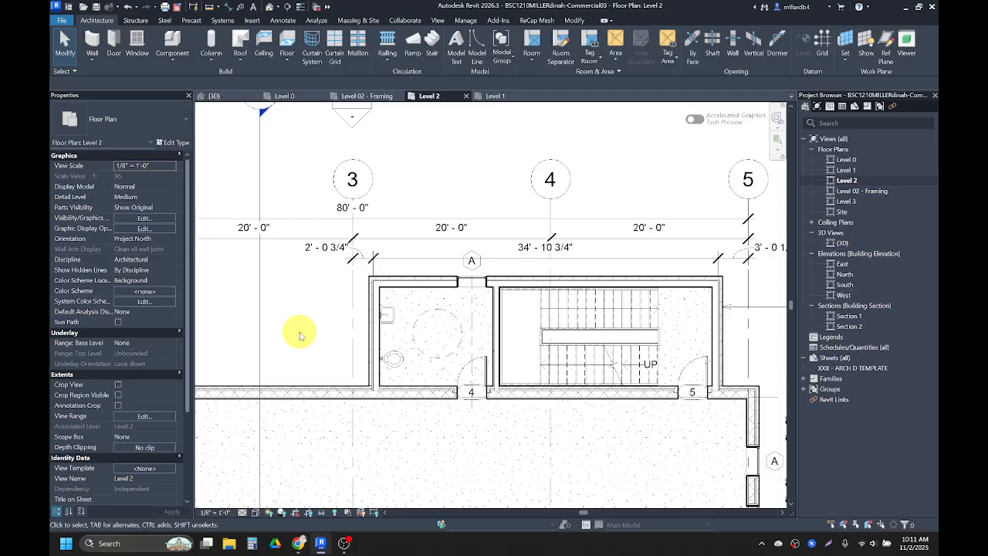
{"action": "scroll", "coordinate": [305, 338], "scroll_direction": "up", "scroll_amount": 1}
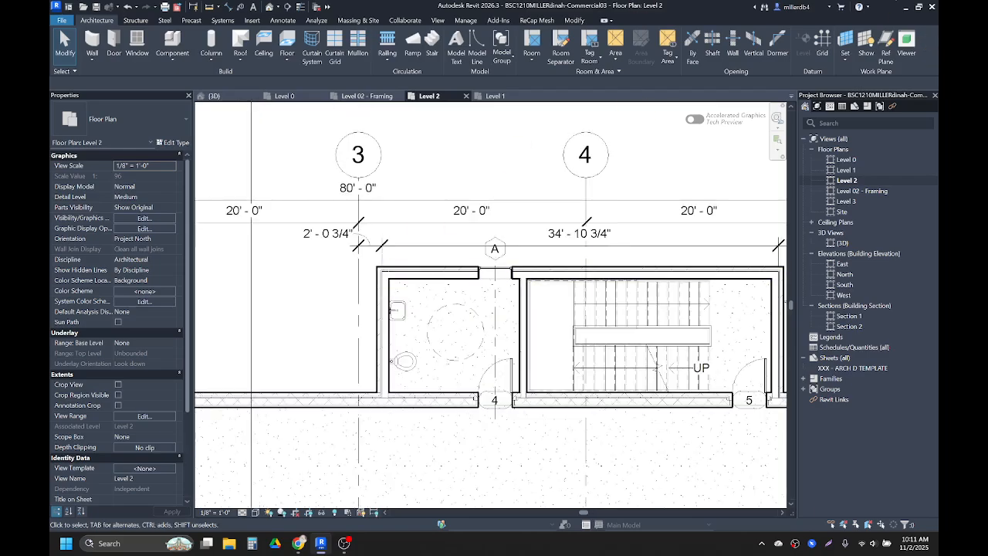
{"action": "scroll", "coordinate": [308, 227], "scroll_direction": "down", "scroll_amount": 4}
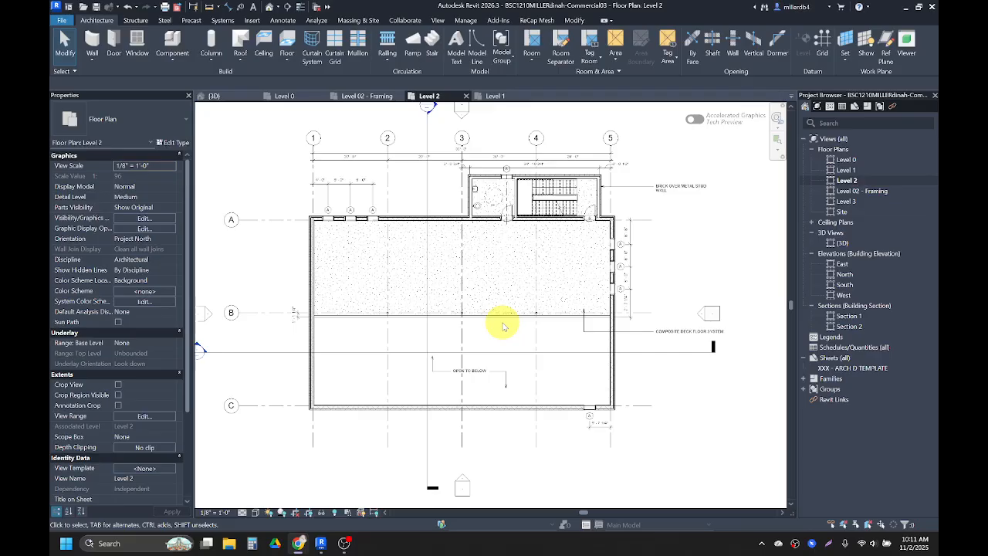
Open the East building elevation and examine the storefront and upper windows.
{"action": "double_click", "coordinate": [841, 264]}
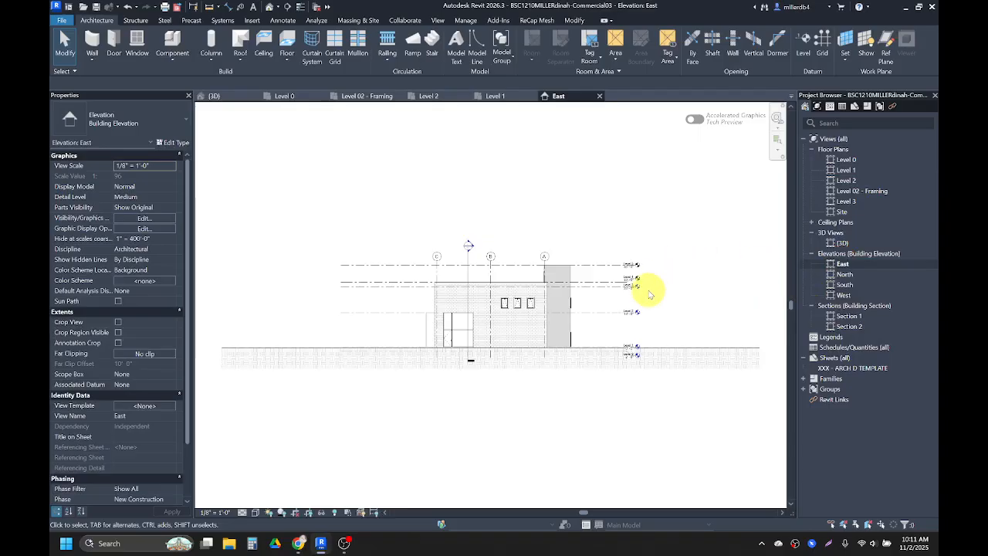
{"action": "scroll", "coordinate": [571, 307], "scroll_direction": "up", "scroll_amount": 5}
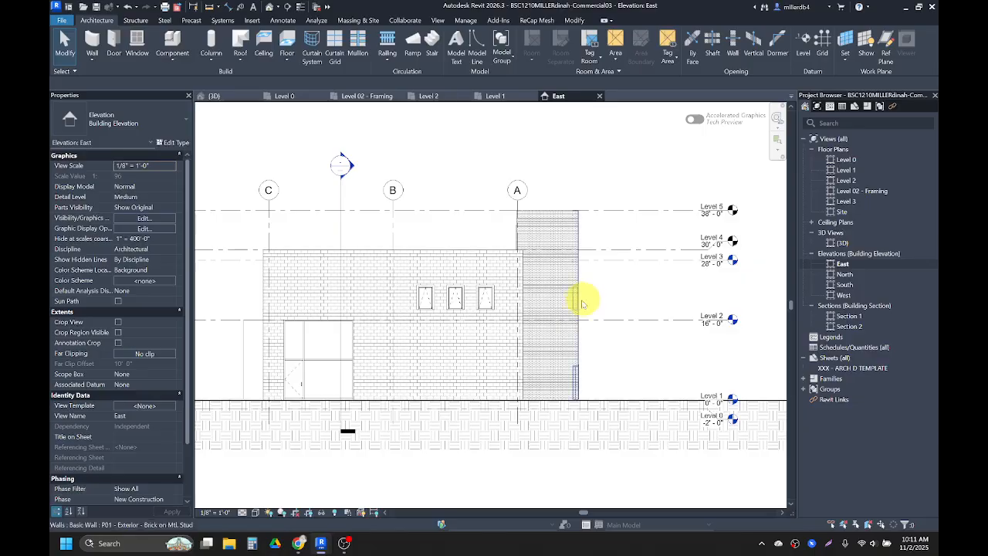
{"action": "middle_click_drag", "start_coordinate": [525, 326], "coordinate": [606, 314]}
{"action": "middle_click_drag", "start_coordinate": [471, 330], "coordinate": [515, 325]}
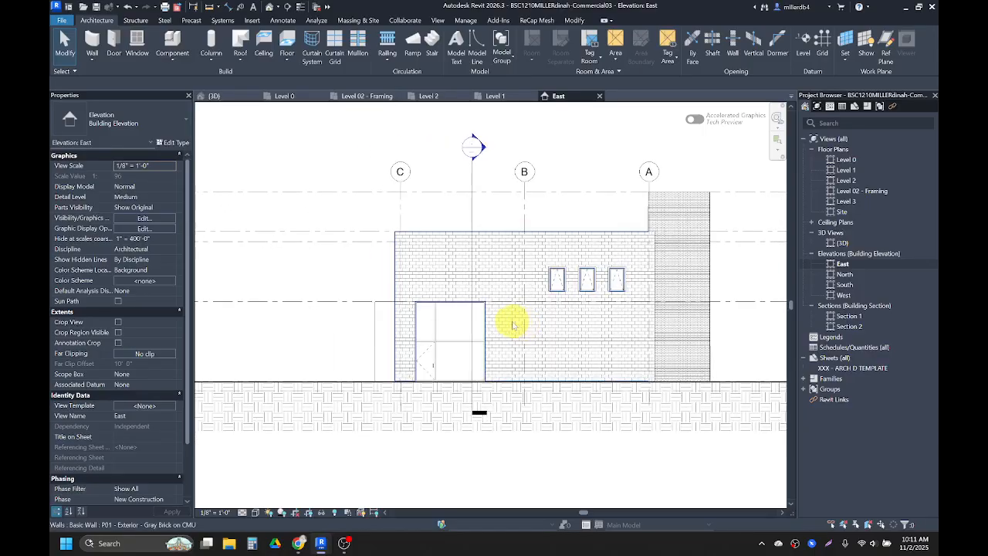
Dimension the storefront curtain wall's panel widths from edge to mullion to opposite edge, placing the string above the main wall.
{"action": "scroll", "coordinate": [470, 316], "scroll_direction": "up", "scroll_amount": 4}
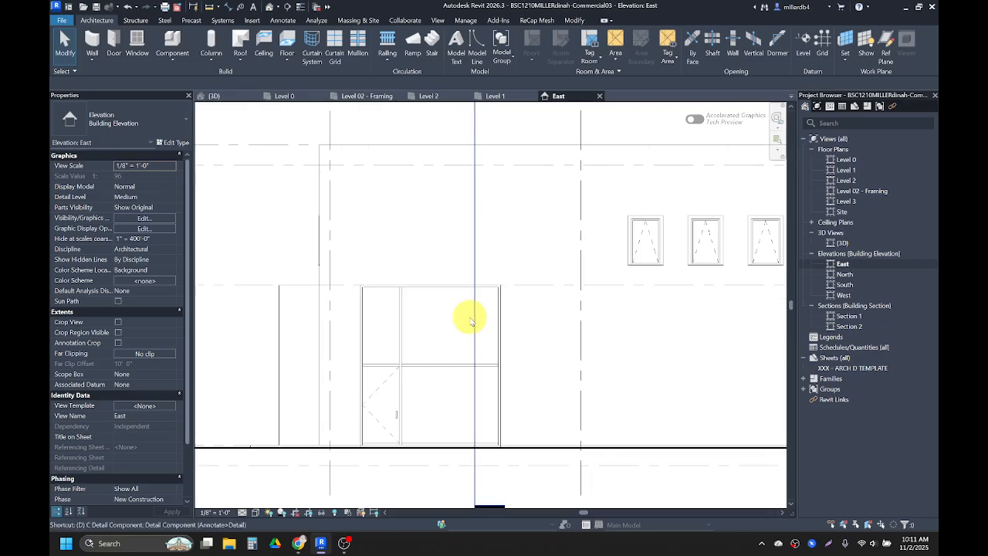
{"action": "key", "text": "d"}
{"action": "key", "text": "i"}
{"action": "scroll", "coordinate": [375, 309], "scroll_direction": "up", "scroll_amount": 4}
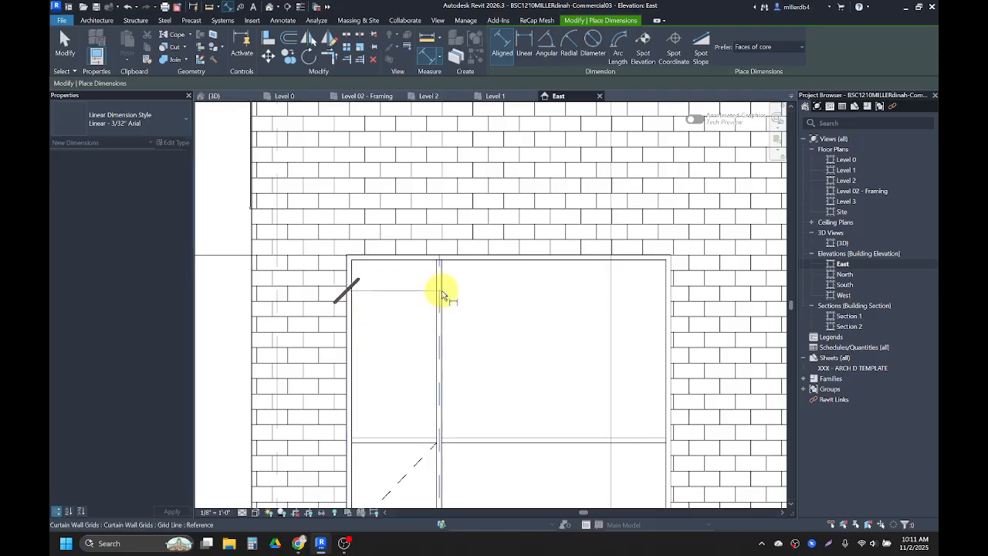
{"action": "left_click", "coordinate": [438, 303]}
{"action": "scroll", "coordinate": [438, 301], "scroll_direction": "down", "scroll_amount": 5}
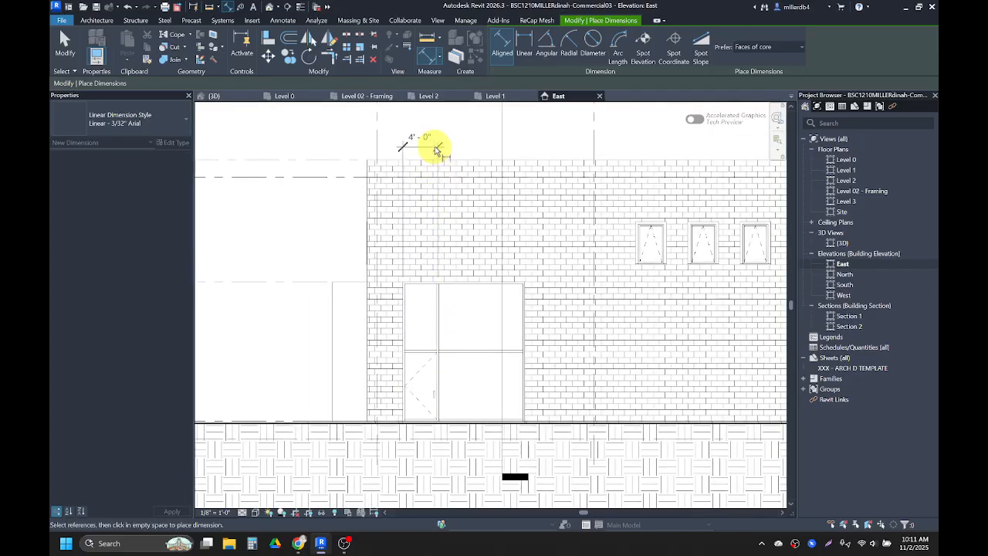
{"action": "left_click", "coordinate": [522, 296]}
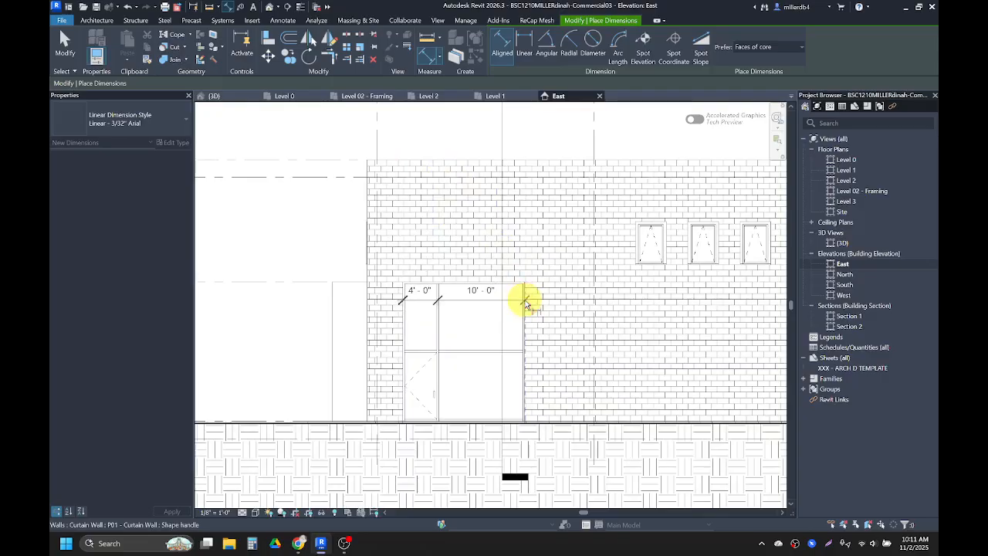
{"action": "scroll", "coordinate": [503, 142], "scroll_direction": "down", "scroll_amount": 1}
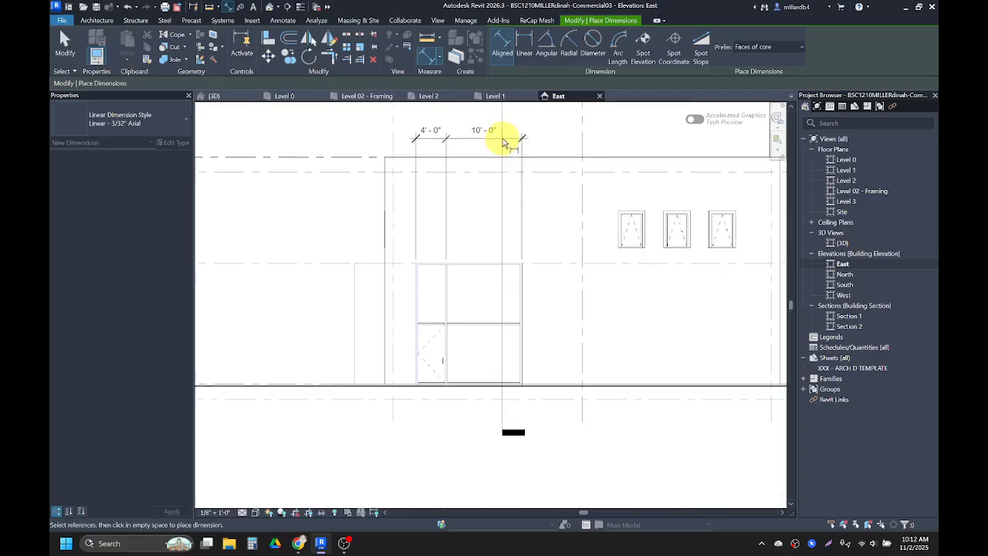
{"action": "middle_click_drag", "start_coordinate": [502, 141], "coordinate": [512, 176]}
{"action": "left_click", "coordinate": [508, 177]}
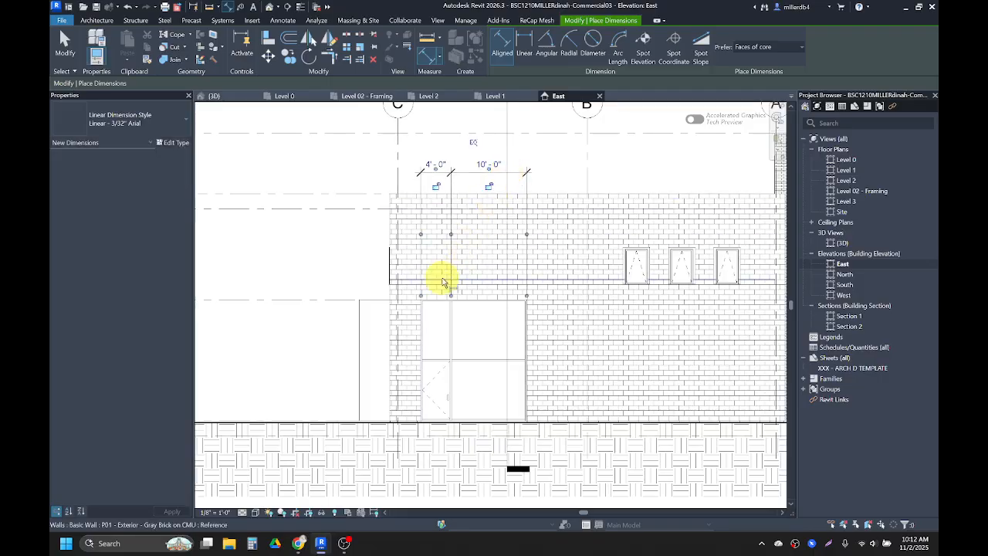
Dimension the storefront's panel heights from base to horizontal mullion to top, placing the string outside the wall near grid C.
{"action": "scroll", "coordinate": [412, 397], "scroll_direction": "up", "scroll_amount": 3}
{"action": "left_click", "coordinate": [435, 451]}
{"action": "left_click", "coordinate": [444, 329]}
{"action": "left_click", "coordinate": [447, 203]}
{"action": "scroll", "coordinate": [366, 230], "scroll_direction": "down", "scroll_amount": 1}
{"action": "middle_click_drag", "start_coordinate": [337, 233], "coordinate": [377, 237]}
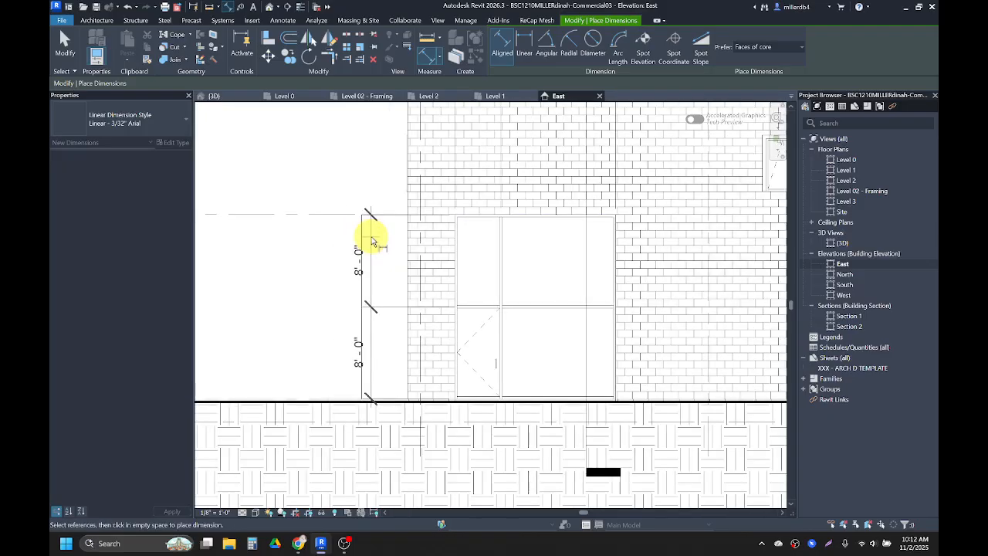
{"action": "scroll", "coordinate": [371, 241], "scroll_direction": "up", "scroll_amount": 1}
{"action": "left_click", "coordinate": [336, 239]}
Dimension the sill height above Level 2 of the window nearest grid A, placing it beyond the stair tower.
{"action": "scroll", "coordinate": [337, 242], "scroll_direction": "down", "scroll_amount": 2}
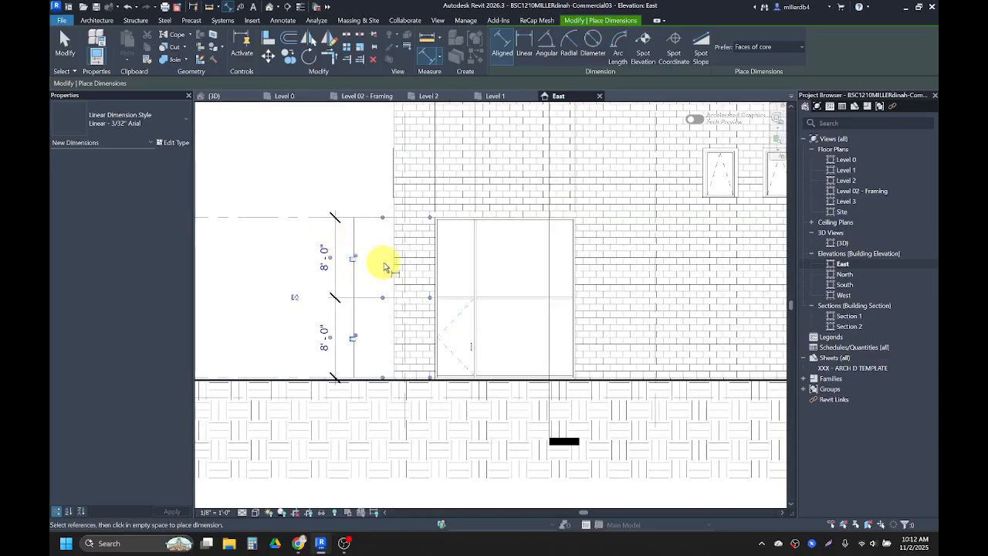
{"action": "middle_click_drag", "start_coordinate": [435, 277], "coordinate": [239, 301]}
{"action": "middle_click_drag", "start_coordinate": [582, 316], "coordinate": [352, 337]}
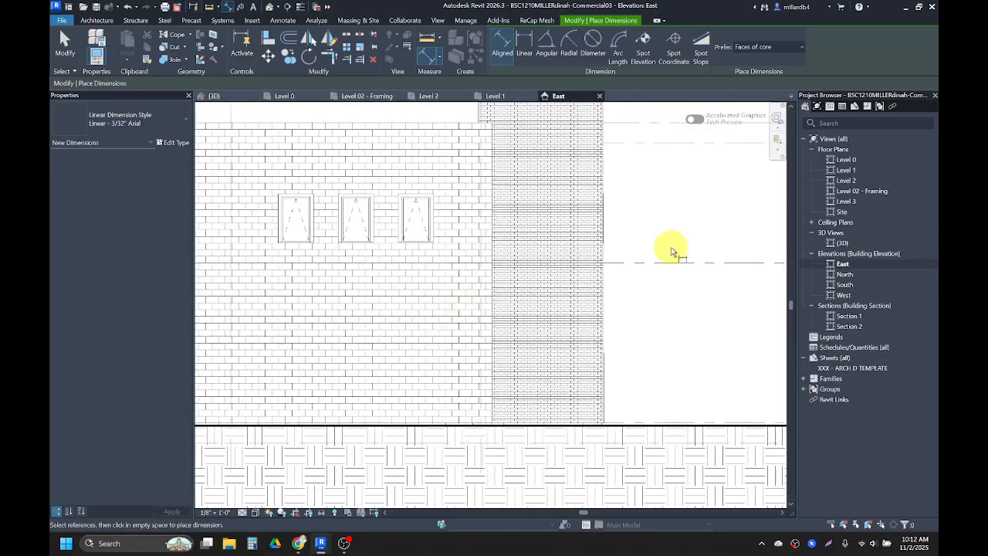
{"action": "middle_click_drag", "start_coordinate": [669, 267], "coordinate": [562, 288]}
{"action": "scroll", "coordinate": [548, 280], "scroll_direction": "down", "scroll_amount": 2}
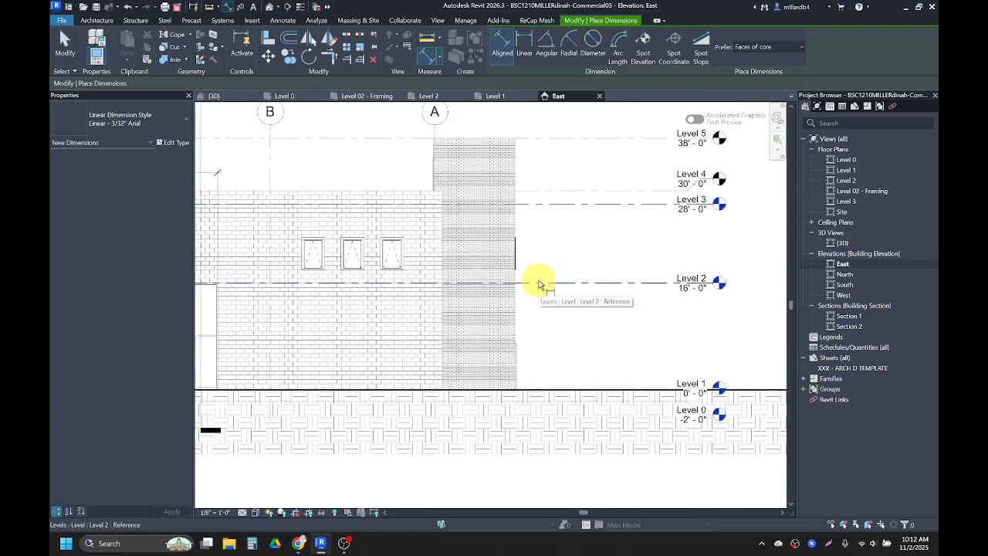
{"action": "scroll", "coordinate": [459, 276], "scroll_direction": "up", "scroll_amount": 2}
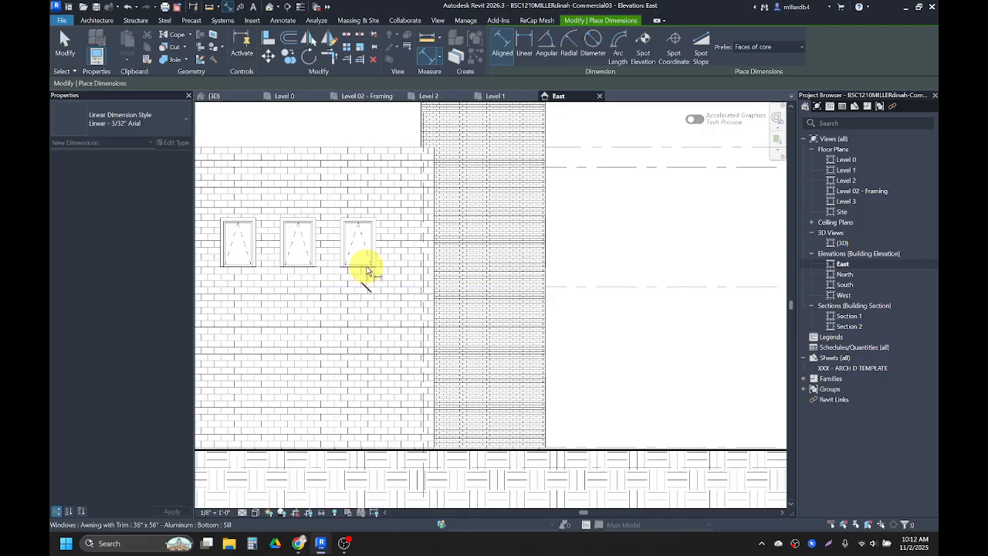
{"action": "scroll", "coordinate": [474, 269], "scroll_direction": "down", "scroll_amount": 3}
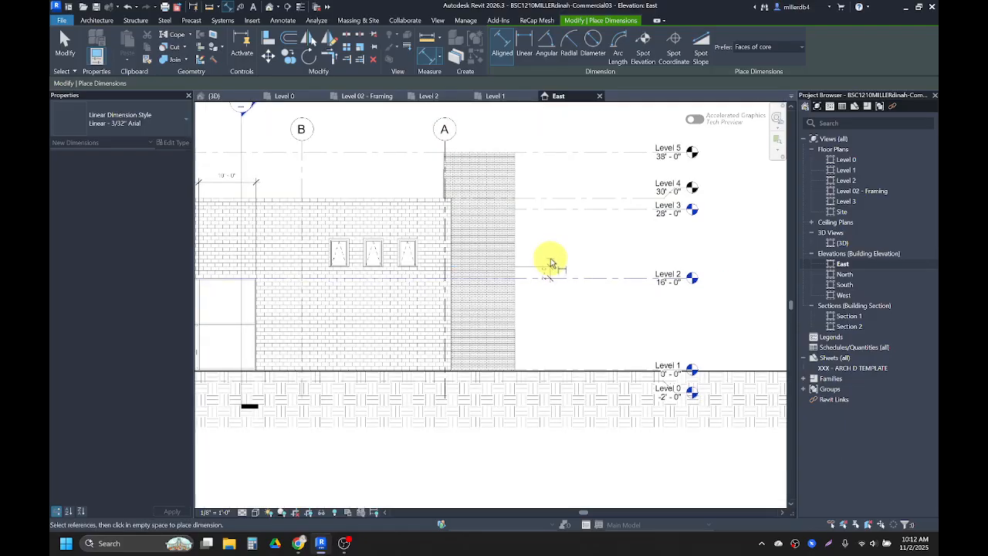
{"action": "left_click", "coordinate": [550, 263]}
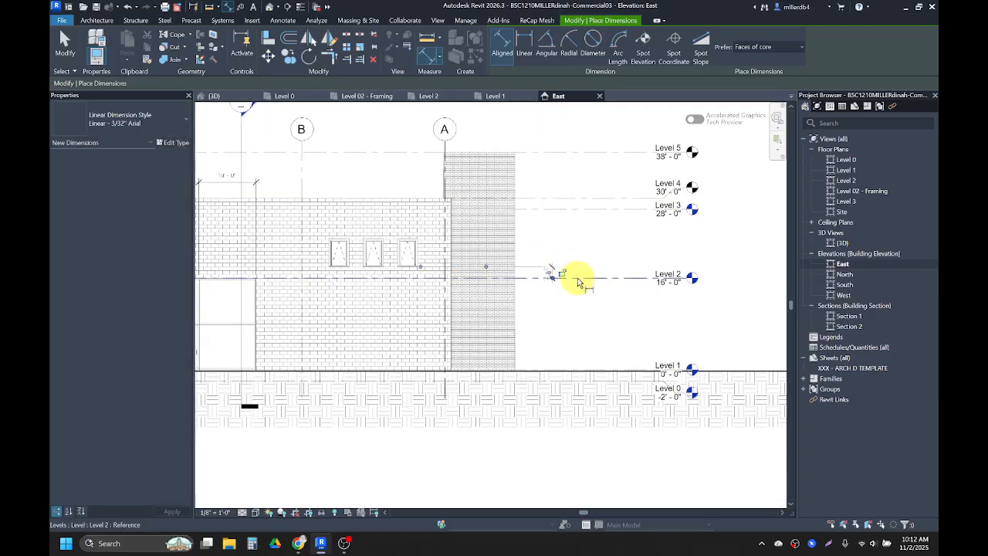
Dimension from Level 2 to the head of the window nearest grid A, placing it outside the sill dimension.
{"action": "scroll", "coordinate": [401, 246], "scroll_direction": "up", "scroll_amount": 2}
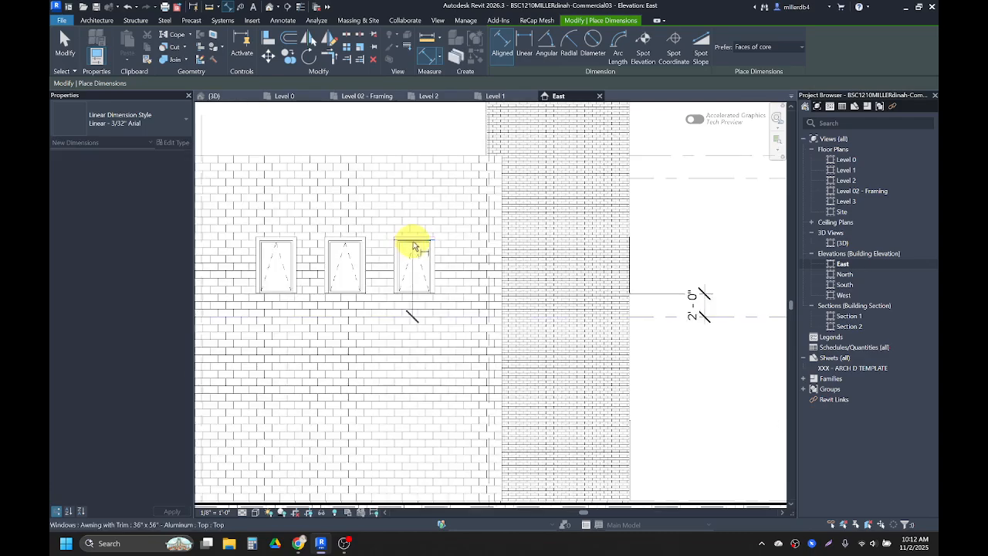
{"action": "scroll", "coordinate": [417, 243], "scroll_direction": "down", "scroll_amount": 2}
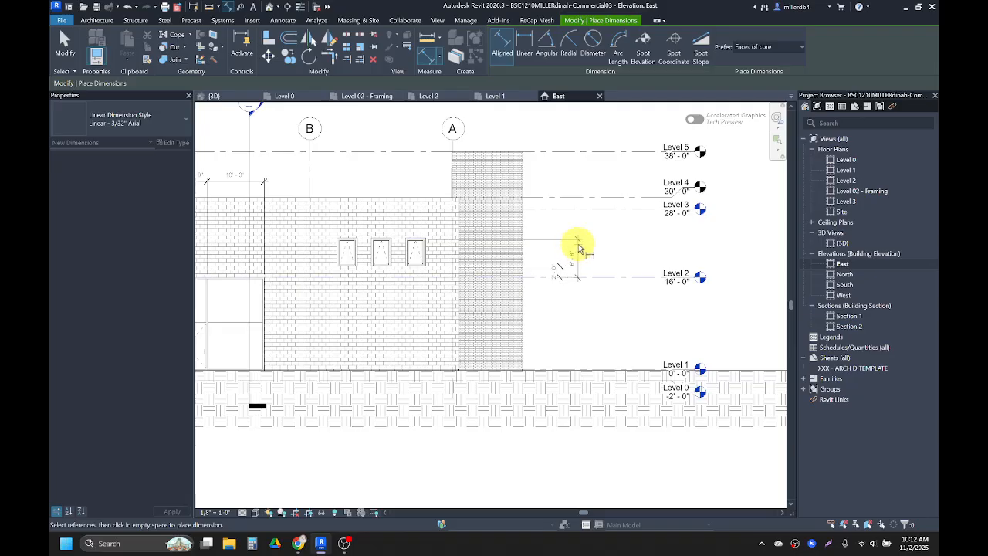
{"action": "left_click", "coordinate": [579, 248]}
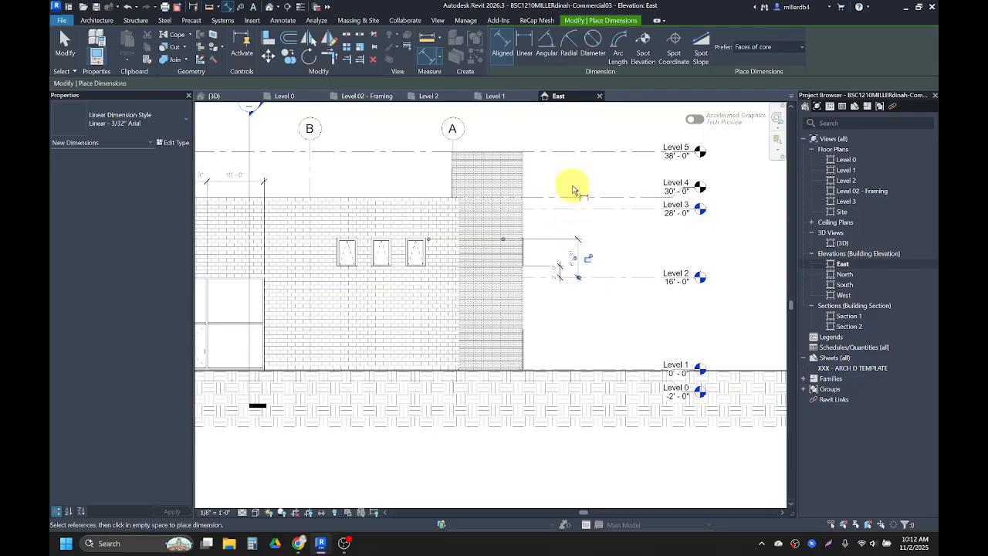
Dimension from Level 3 to the top of the main gray brick wall, aligned above the sill dimension.
{"action": "scroll", "coordinate": [572, 191], "scroll_direction": "up", "scroll_amount": 1}
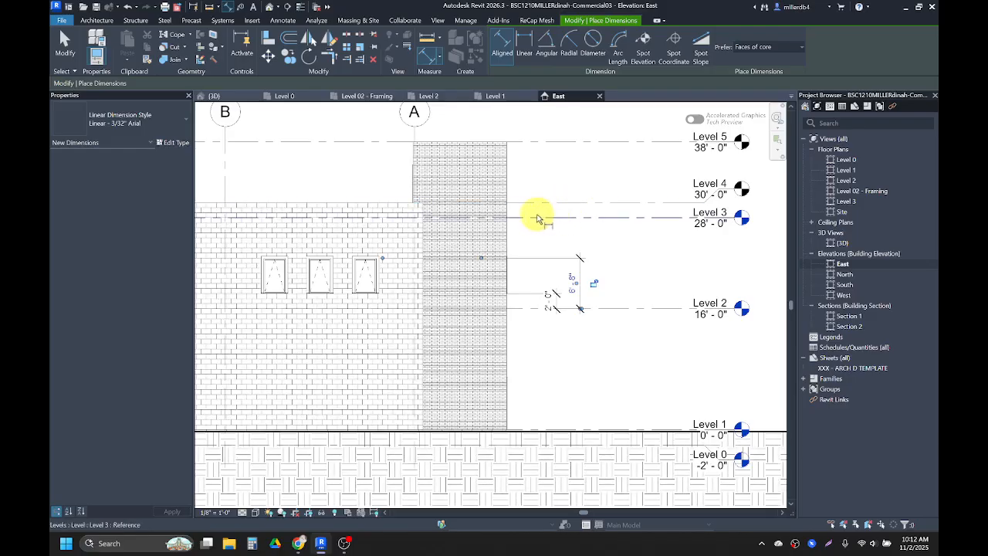
{"action": "left_click", "coordinate": [537, 219]}
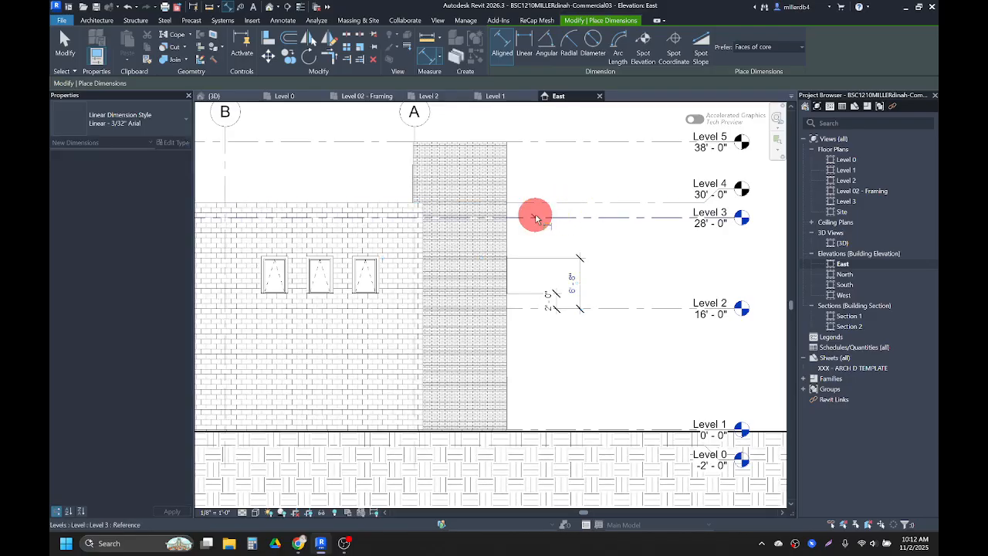
{"action": "left_click", "coordinate": [388, 207]}
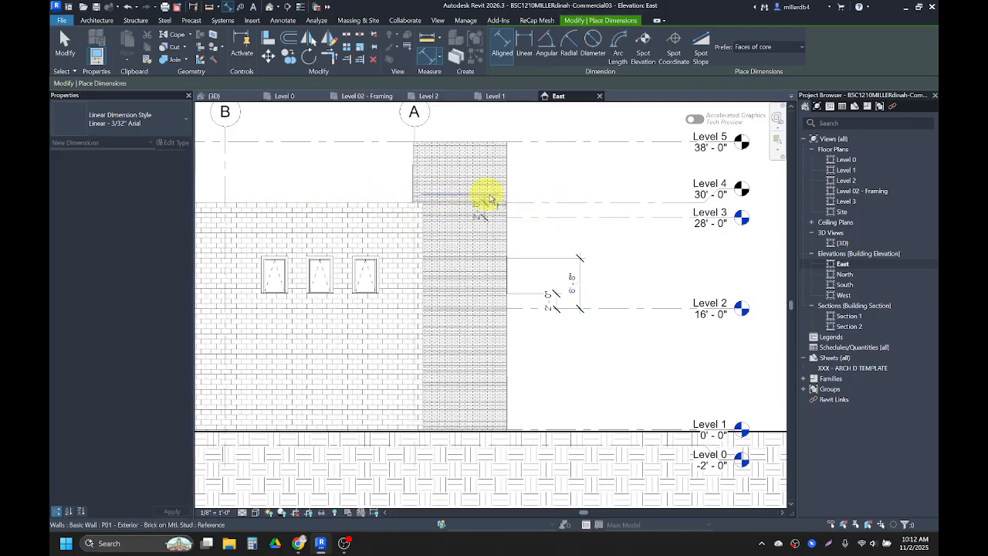
{"action": "left_click", "coordinate": [556, 202]}
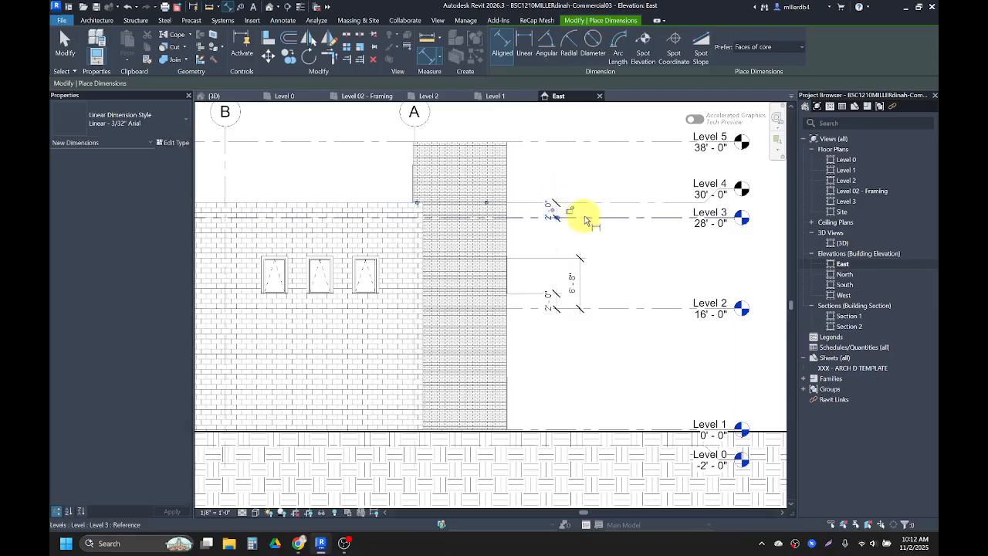
{"action": "left_click", "coordinate": [590, 221]}
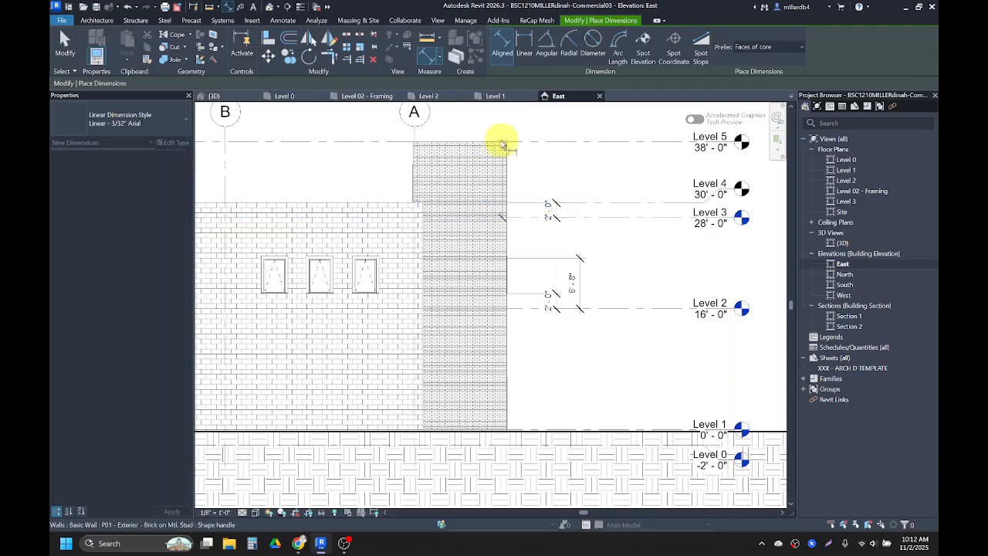
{"action": "left_click", "coordinate": [584, 146]}
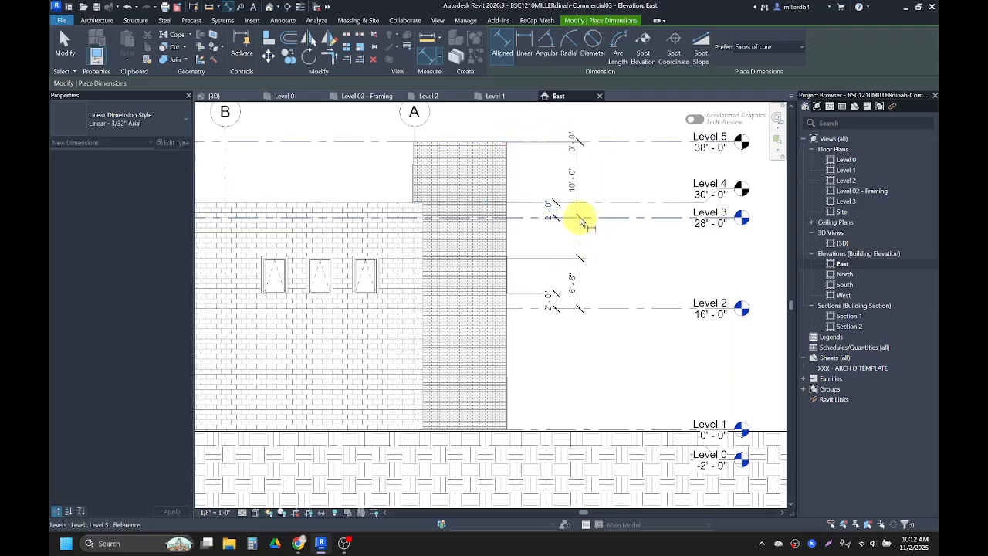
{"action": "key", "text": "Escape"}
{"action": "key", "text": "Escape"}
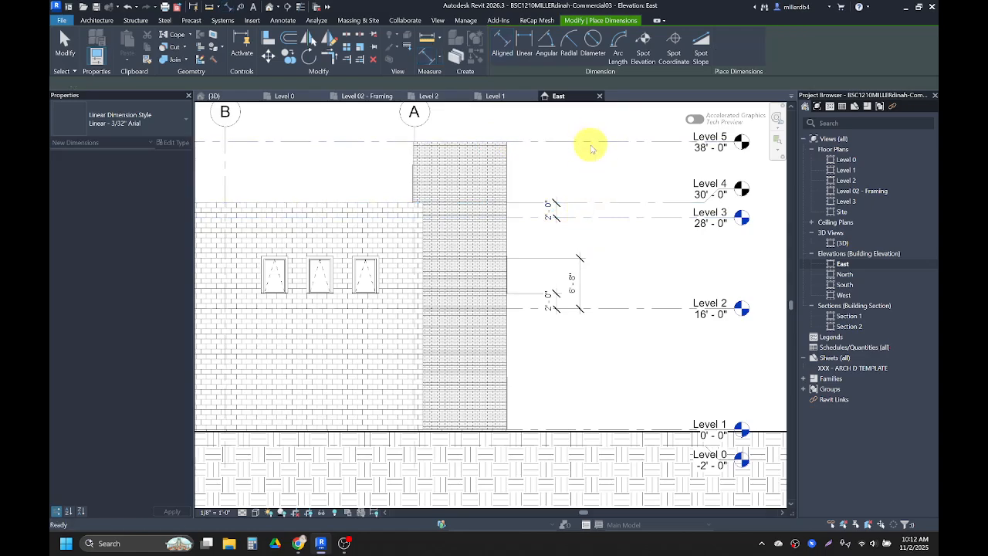
Dimension from Level 3 to Level 5 at the top of the stair tower, aligned above the window head dimension.
{"action": "left_click", "coordinate": [595, 219]}
{"action": "left_click", "coordinate": [589, 141]}
{"action": "left_click", "coordinate": [583, 131]}
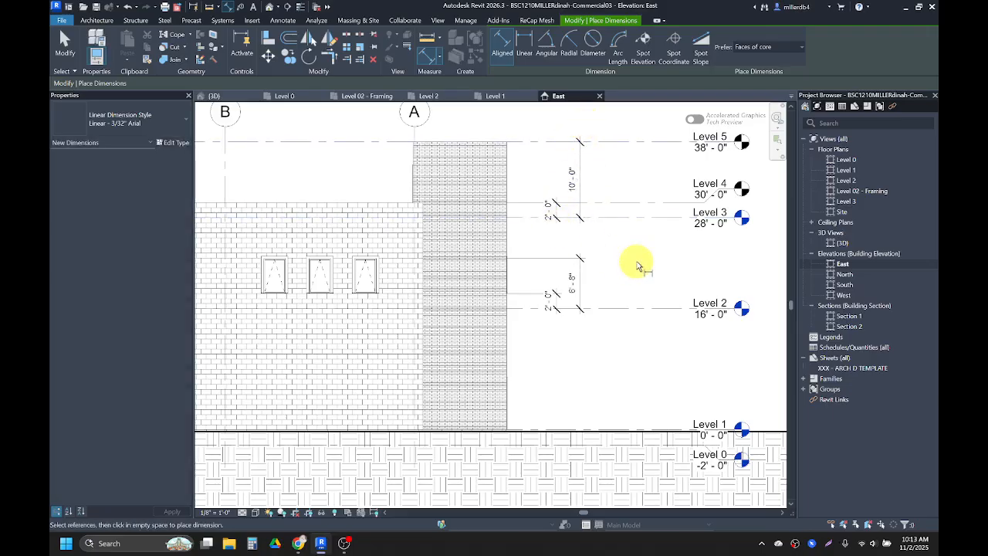
{"action": "key", "text": "Escape"}
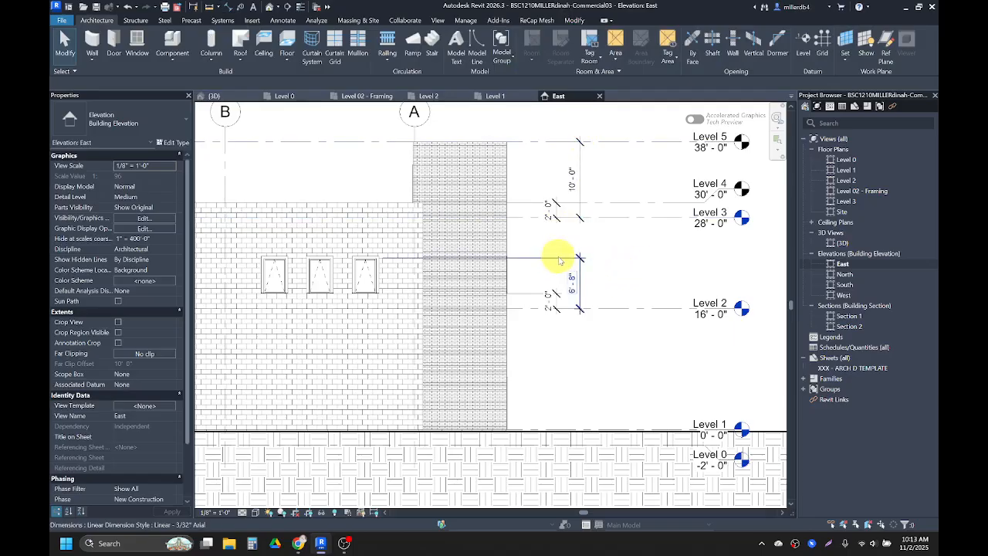
Add a leadered text note "ALUMINUM AWNING WDW" to the window nearest grid A, placing the text beyond the stair tower below Level 3.
{"action": "middle_click_drag", "start_coordinate": [557, 259], "coordinate": [628, 260]}
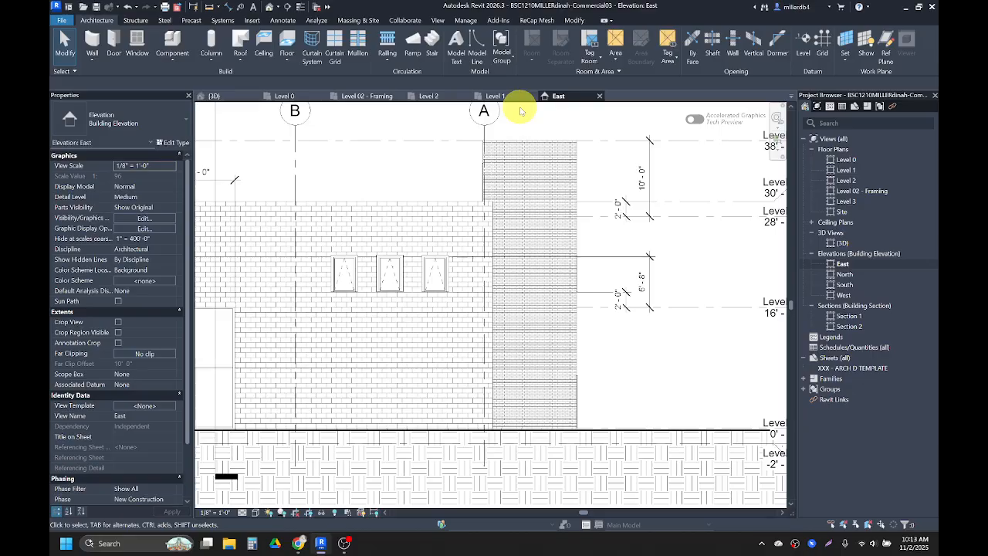
{"action": "key", "text": "t"}
{"action": "key", "text": "x"}
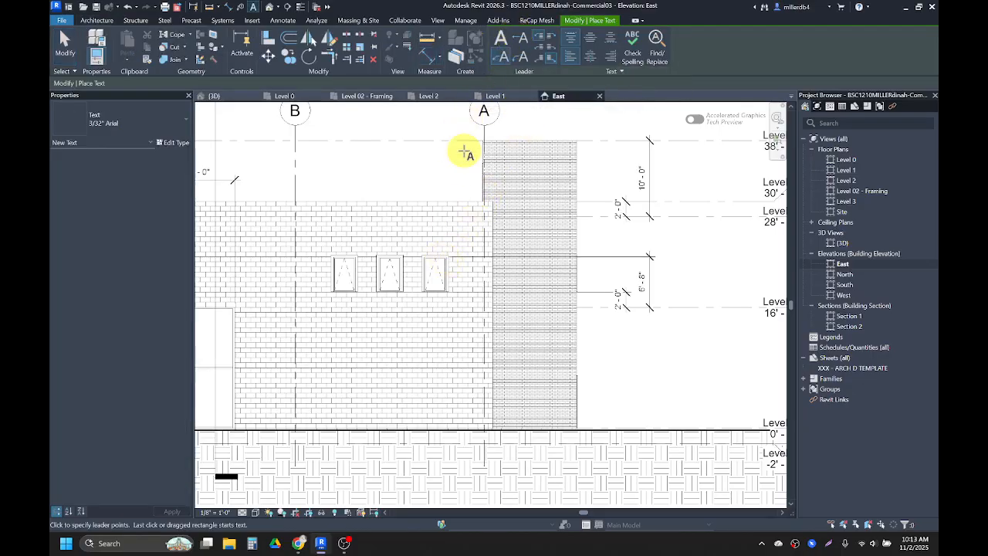
{"action": "scroll", "coordinate": [465, 153], "scroll_direction": "up", "scroll_amount": 4}
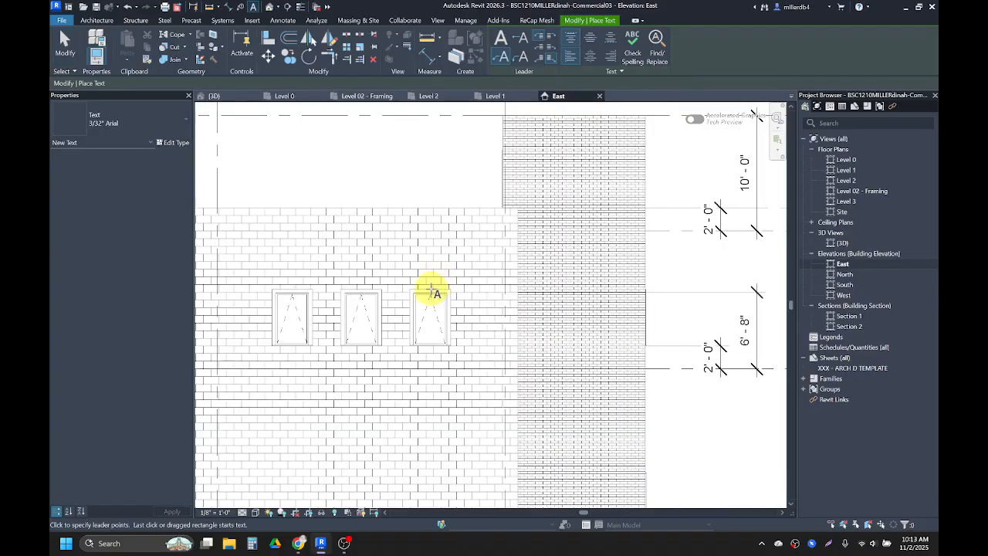
{"action": "left_click", "coordinate": [431, 292]}
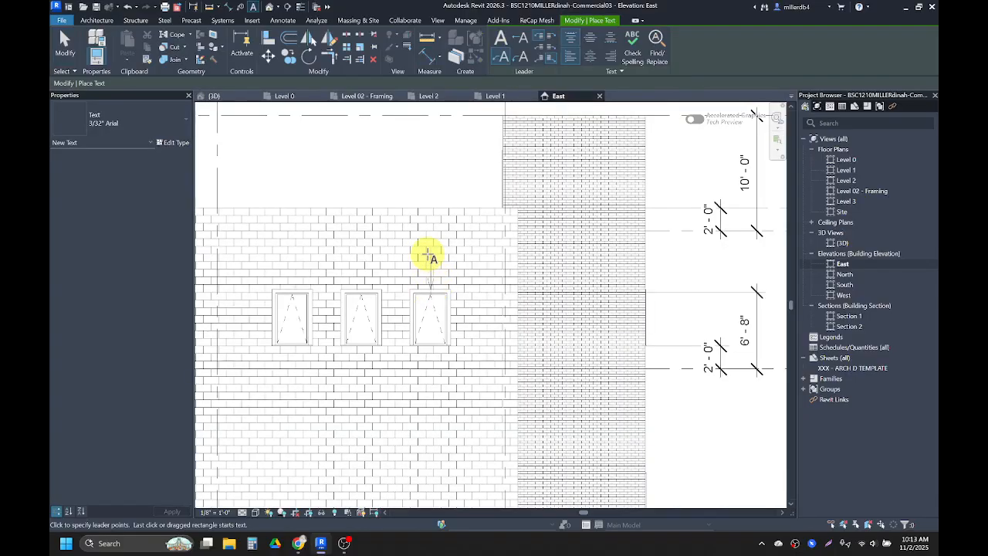
{"action": "left_click", "coordinate": [443, 251]}
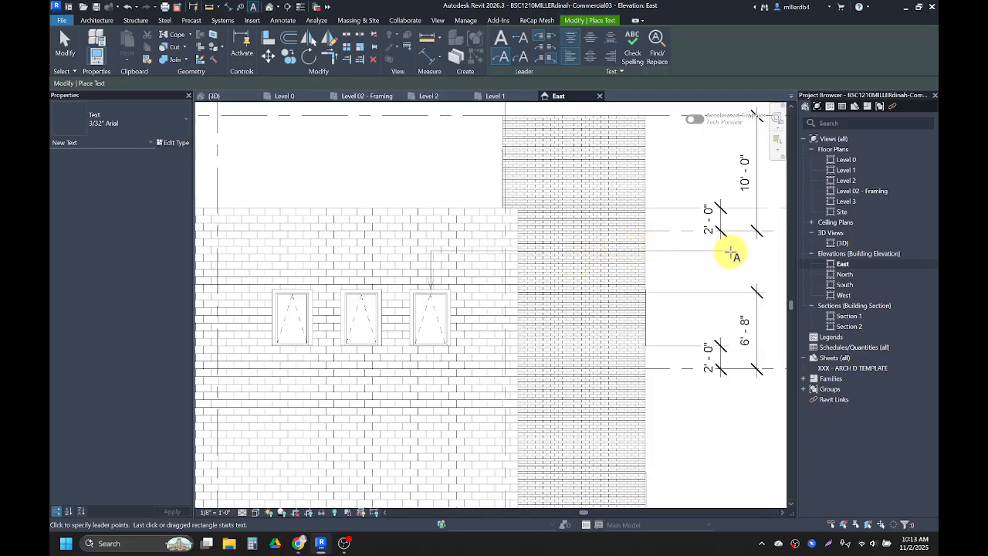
{"action": "middle_click_drag", "start_coordinate": [726, 251], "coordinate": [613, 249]}
{"action": "left_click", "coordinate": [594, 249]}
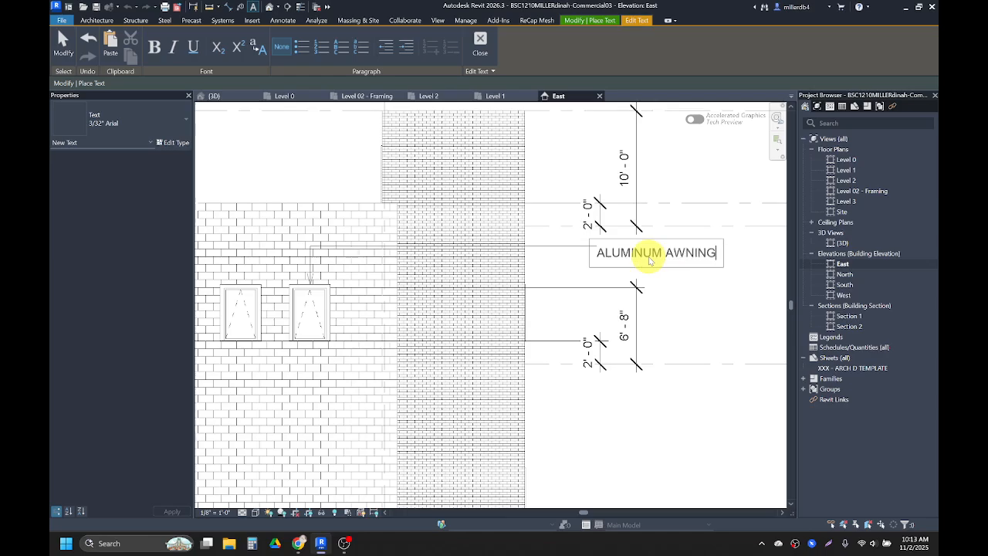
{"action": "left_click", "coordinate": [705, 351]}
{"action": "scroll", "coordinate": [704, 351], "scroll_direction": "down", "scroll_amount": 2}
{"action": "scroll", "coordinate": [614, 273], "scroll_direction": "up", "scroll_amount": 1}
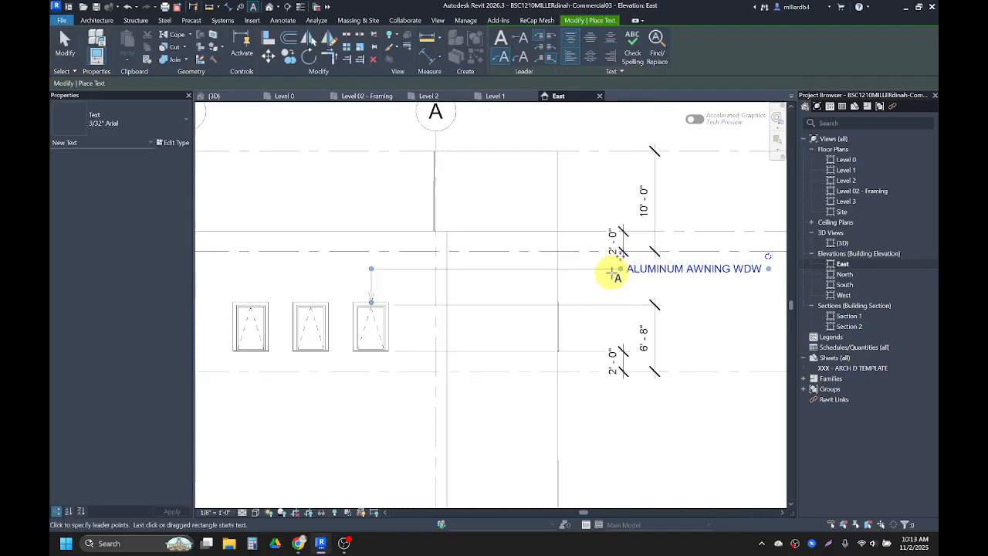
{"action": "scroll", "coordinate": [668, 321], "scroll_direction": "down", "scroll_amount": 1}
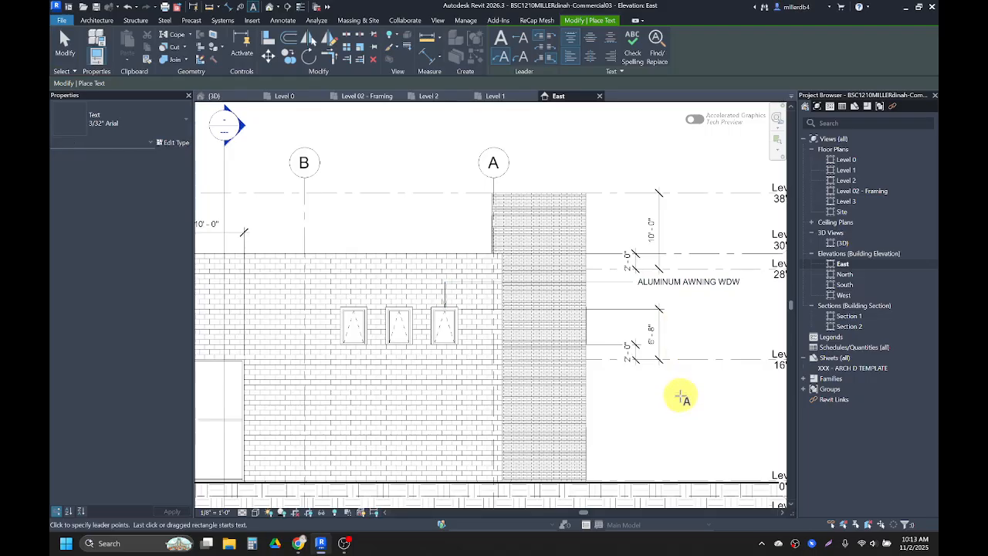
{"action": "scroll", "coordinate": [681, 395], "scroll_direction": "down", "scroll_amount": 5}
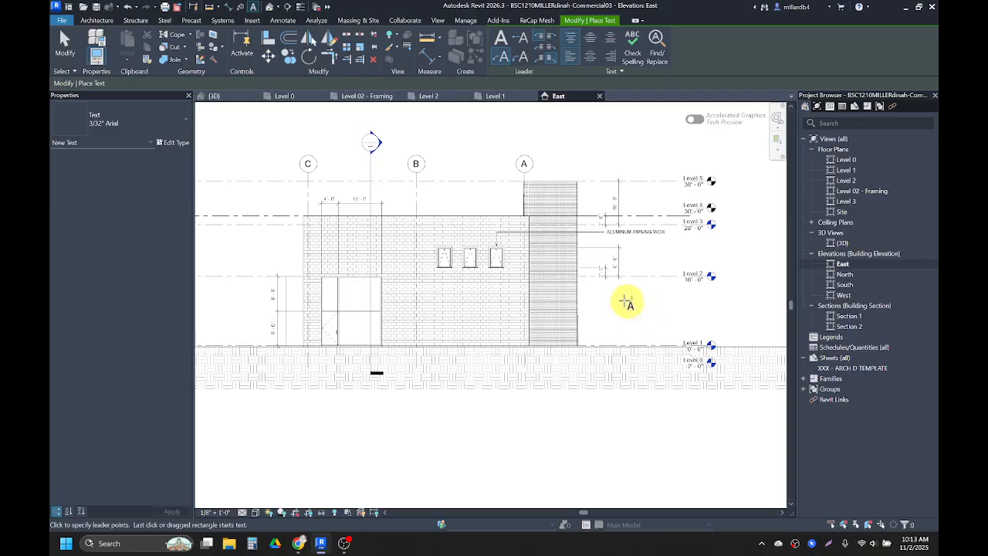
{"action": "key", "text": "Escape"}
{"action": "key", "text": "Escape"}
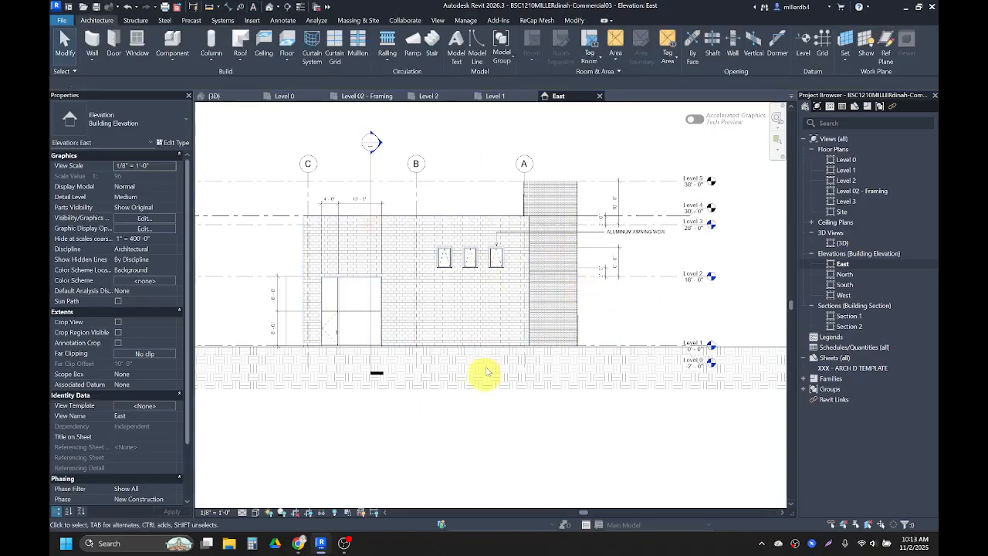
{"action": "scroll", "coordinate": [467, 402], "scroll_direction": "down", "scroll_amount": 3}
{"action": "scroll", "coordinate": [441, 375], "scroll_direction": "up", "scroll_amount": 3}
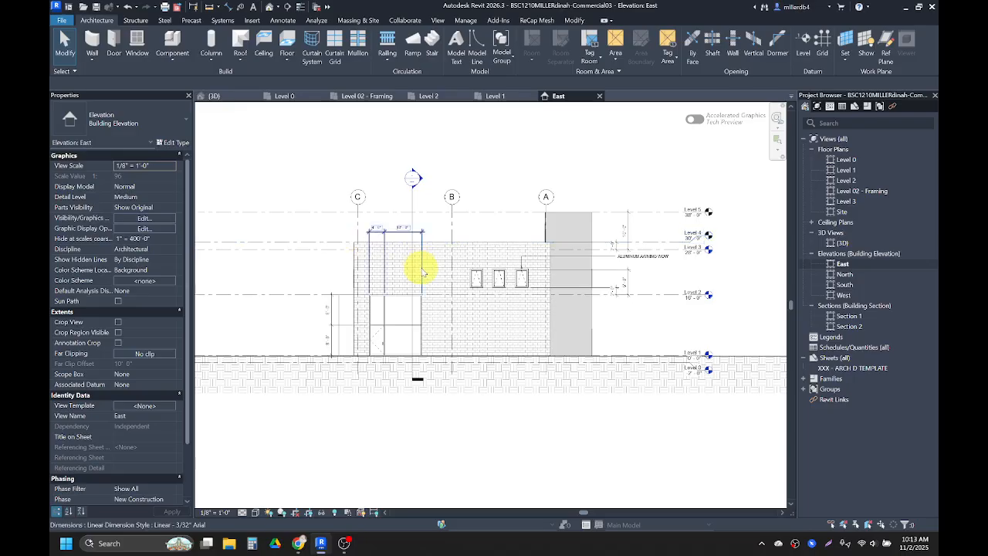
{"action": "scroll", "coordinate": [410, 266], "scroll_direction": "down", "scroll_amount": 2}
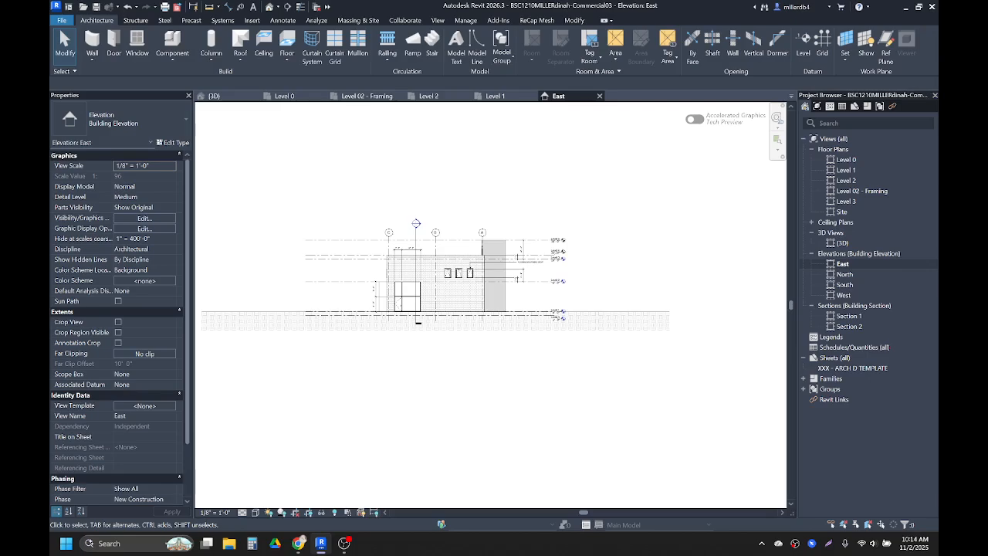
Open the Level 1 floor plan and, from its marker, the view of the section line running between grids B and C.
{"action": "double_click", "coordinate": [846, 171]}
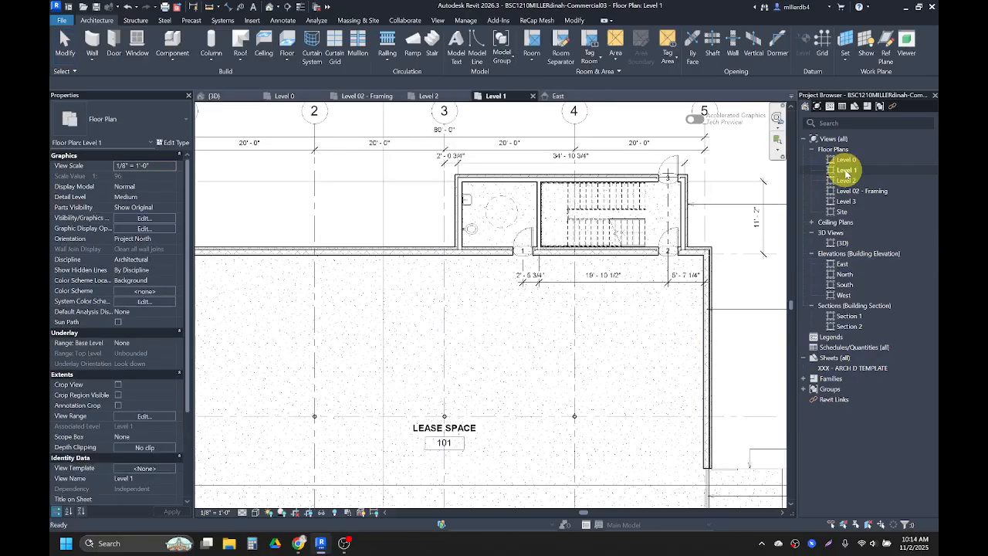
{"action": "scroll", "coordinate": [670, 321], "scroll_direction": "down", "scroll_amount": 3}
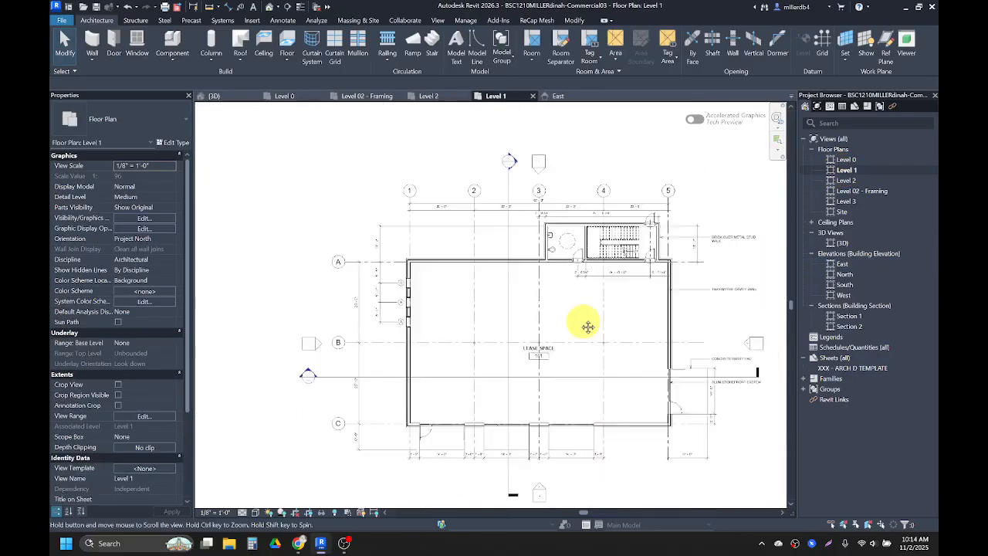
{"action": "scroll", "coordinate": [434, 300], "scroll_direction": "down", "scroll_amount": 2}
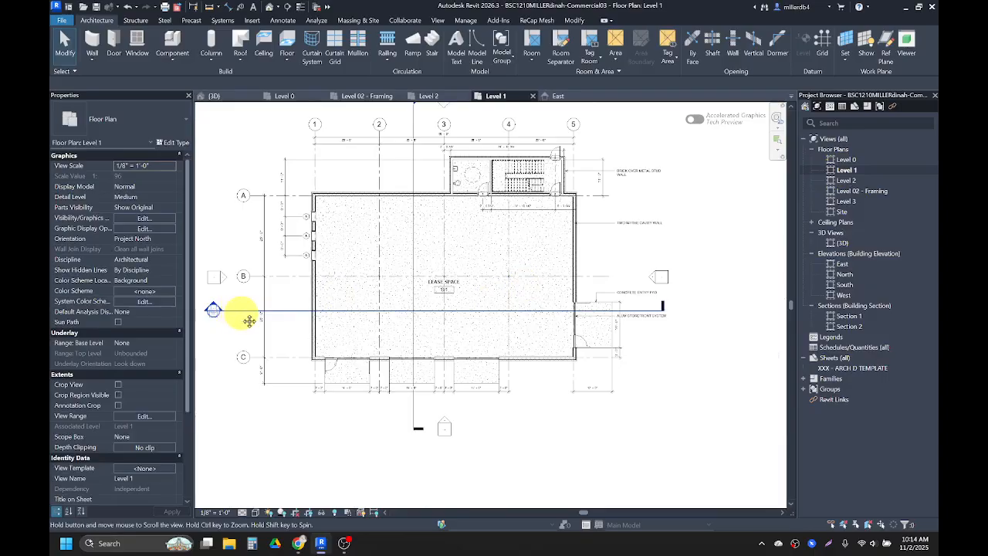
{"action": "middle_click_drag", "start_coordinate": [244, 317], "coordinate": [260, 316]}
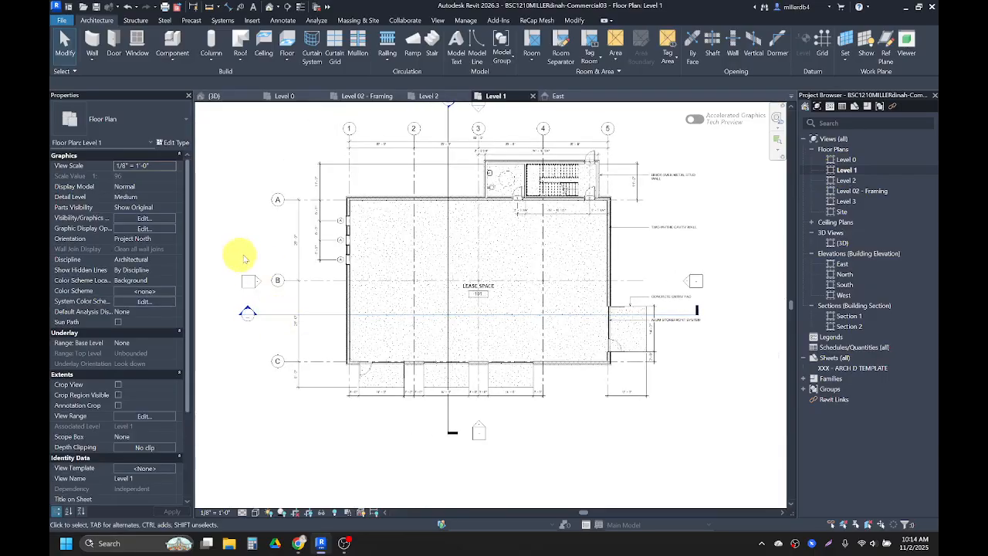
{"action": "scroll", "coordinate": [633, 267], "scroll_direction": "down", "scroll_amount": 1}
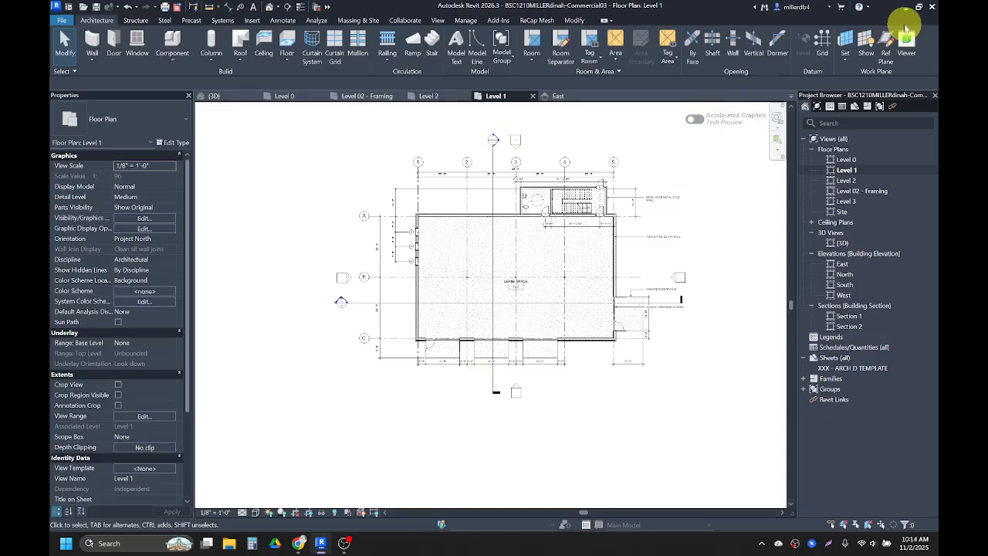
{"action": "scroll", "coordinate": [434, 315], "scroll_direction": "up", "scroll_amount": 1}
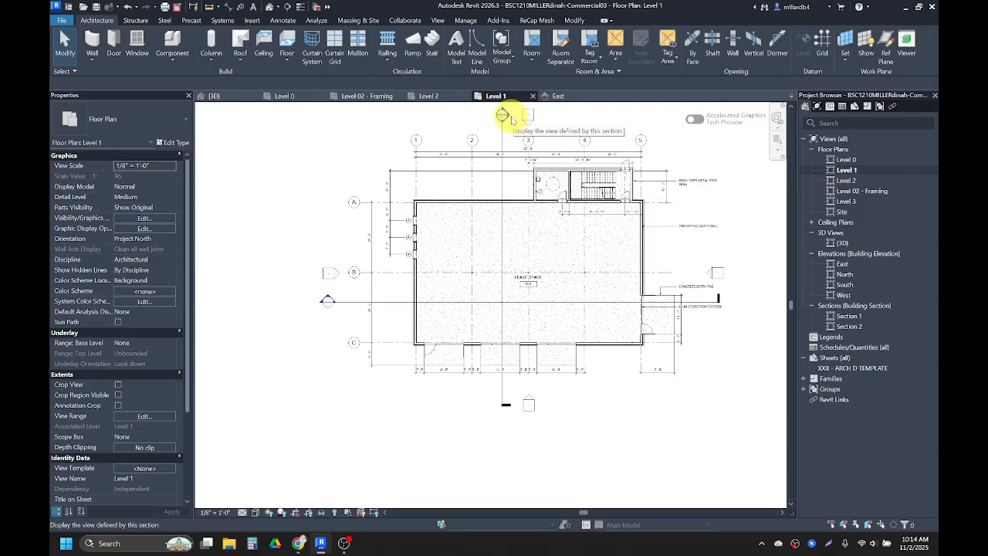
{"action": "scroll", "coordinate": [324, 301], "scroll_direction": "up", "scroll_amount": 2}
{"action": "double_click", "coordinate": [328, 301]}
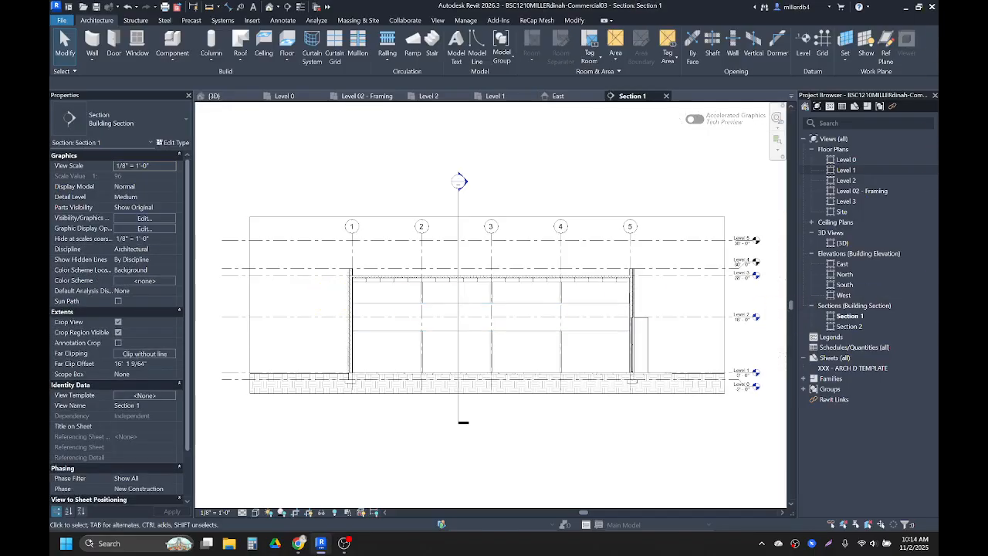
Switch to Chrome and compare Section 1 with the building sections on page 8 of BSC1210-CommercialSolution.pdf.
{"action": "left_click", "coordinate": [298, 543]}
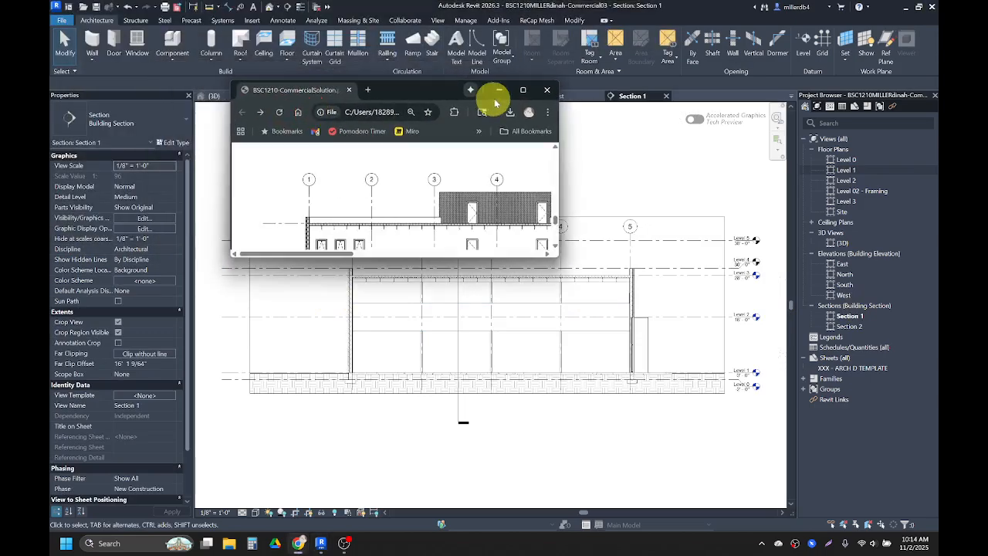
{"action": "left_click", "coordinate": [523, 90]}
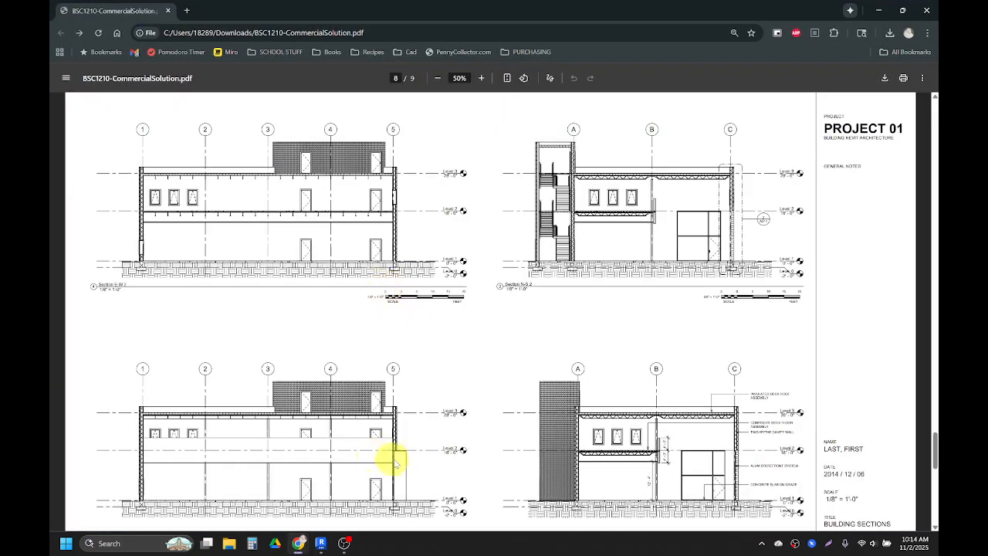
{"action": "left_click_drag", "start_coordinate": [503, 0], "coordinate": [672, 43]}
{"action": "left_click_drag", "start_coordinate": [673, 215], "coordinate": [683, 429]}
{"action": "scroll", "coordinate": [667, 281], "scroll_direction": "down", "scroll_amount": 2}
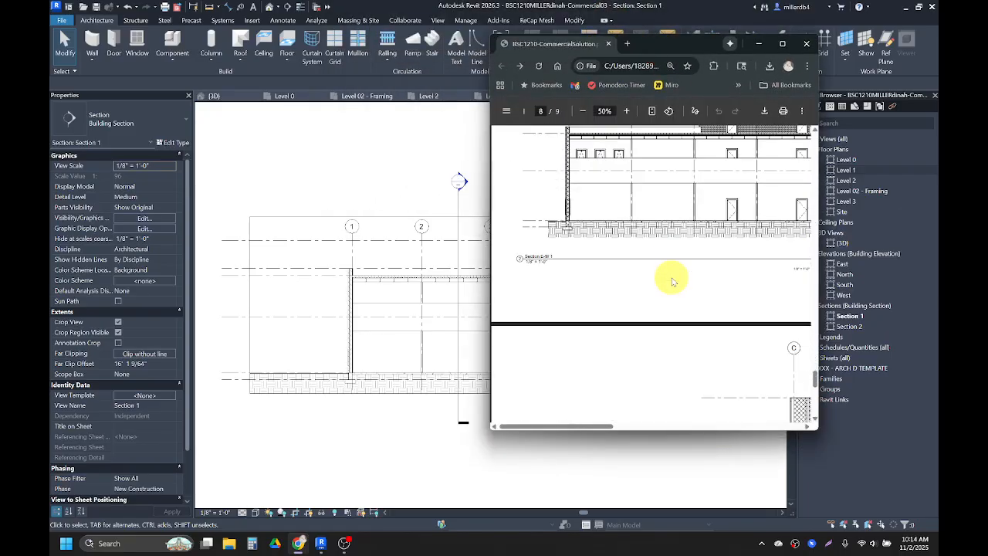
{"action": "scroll", "coordinate": [671, 281], "scroll_direction": "up", "scroll_amount": 3}
{"action": "left_click_drag", "start_coordinate": [640, 44], "coordinate": [779, 68]}
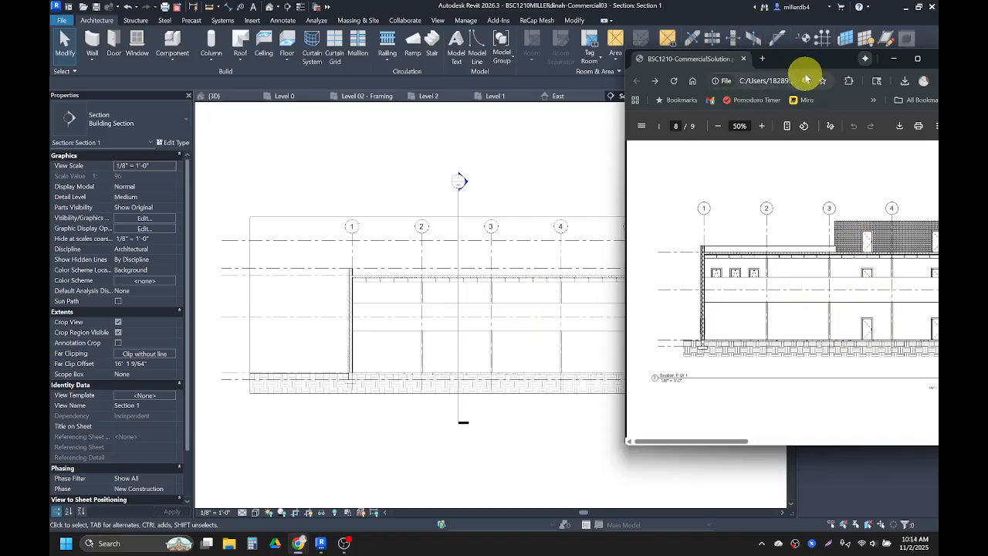
{"action": "left_click_drag", "start_coordinate": [792, 61], "coordinate": [700, 0]}
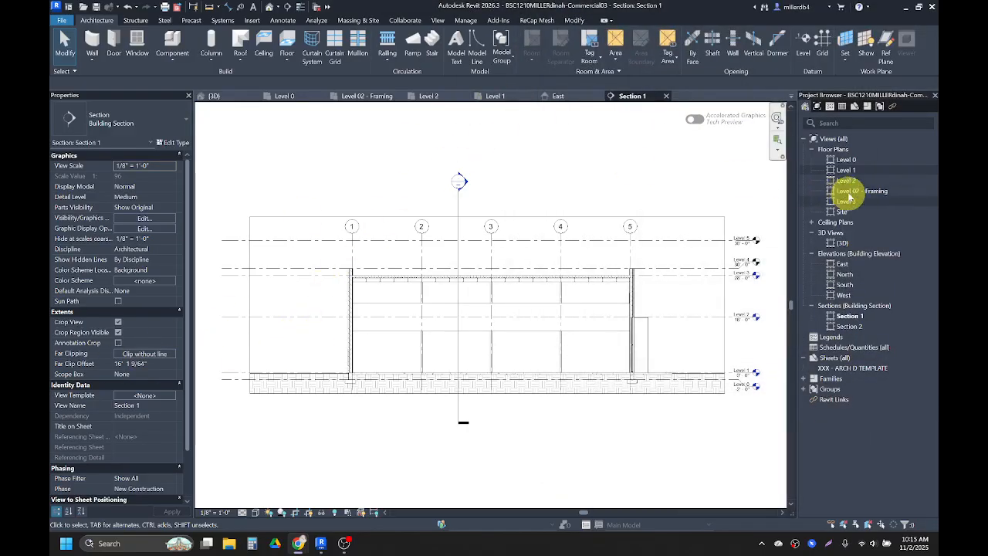
In the Level 1 plan, extend Section 1's far clip past the stair tower to about 75', and check the Section 1 view.
{"action": "double_click", "coordinate": [846, 170]}
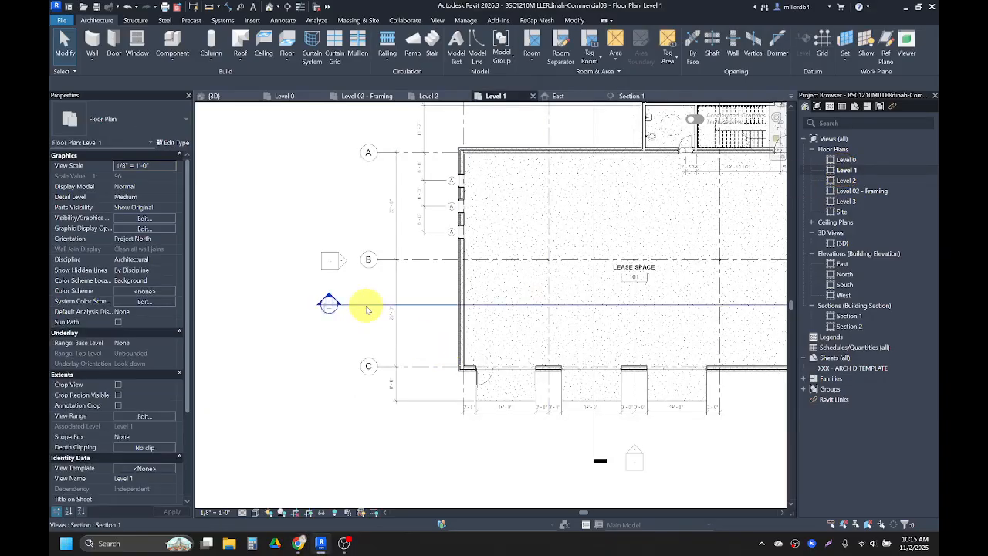
{"action": "left_click", "coordinate": [367, 308]}
{"action": "scroll", "coordinate": [368, 309], "scroll_direction": "down", "scroll_amount": 4}
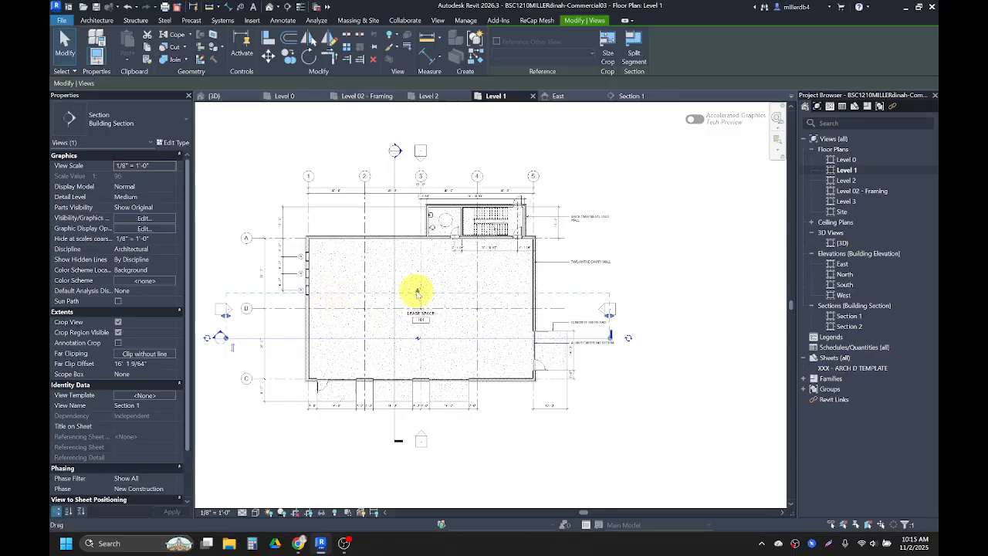
{"action": "left_click_drag", "start_coordinate": [417, 292], "coordinate": [420, 132]}
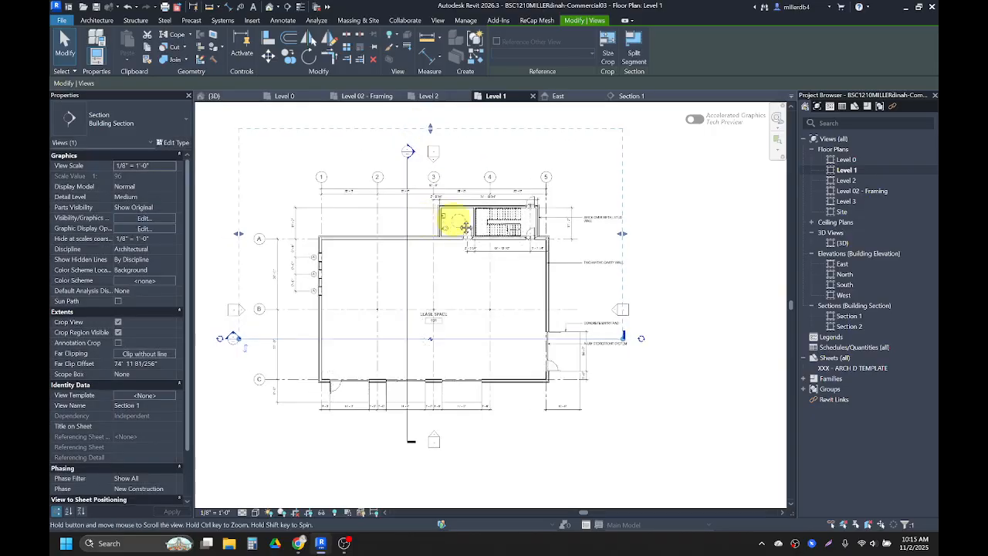
{"action": "double_click", "coordinate": [845, 316]}
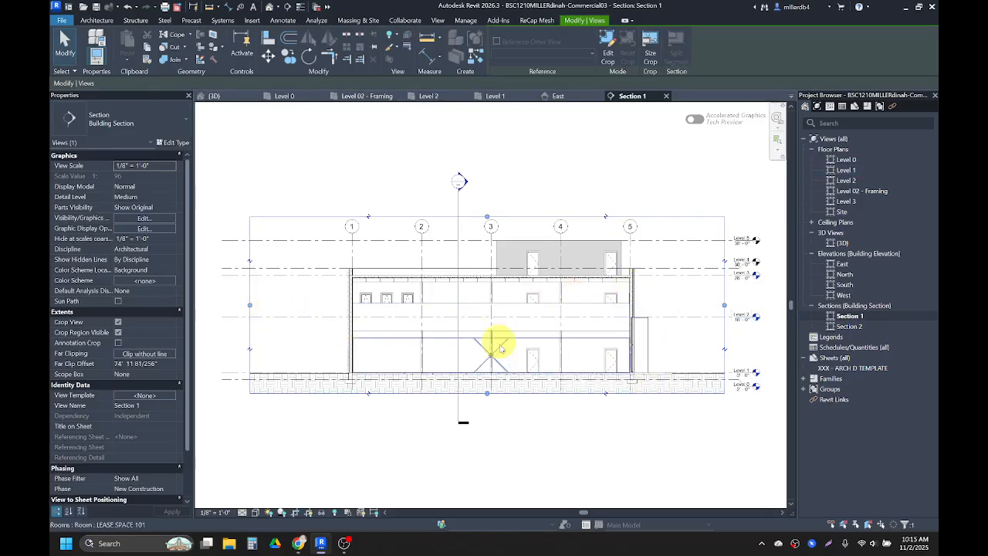
{"action": "left_click", "coordinate": [524, 461]}
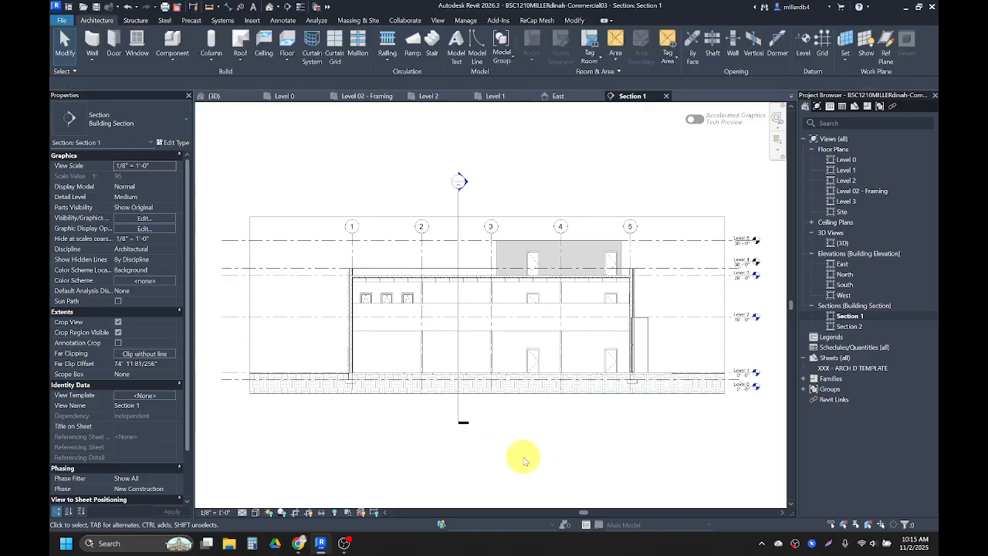
In the Level 1 plan, extend Section 2's far clip beyond the entry pad to about 88' 9", and check the Section 2 view.
{"action": "double_click", "coordinate": [849, 327]}
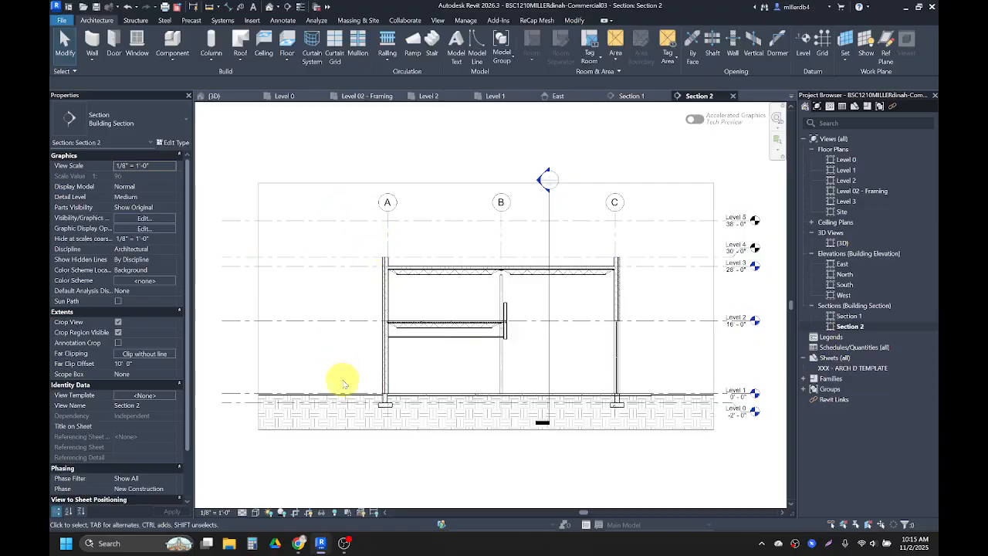
{"action": "double_click", "coordinate": [847, 170]}
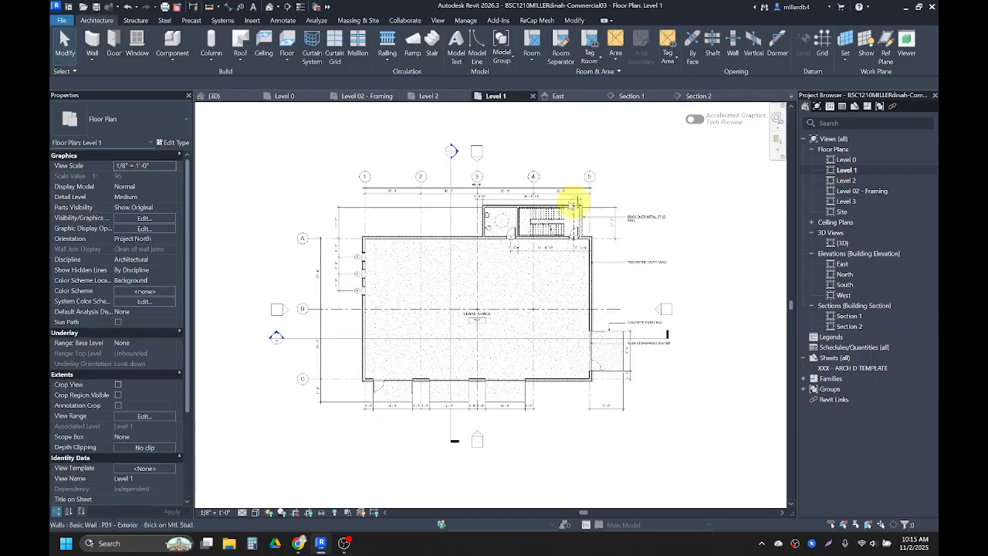
{"action": "left_click", "coordinate": [452, 179]}
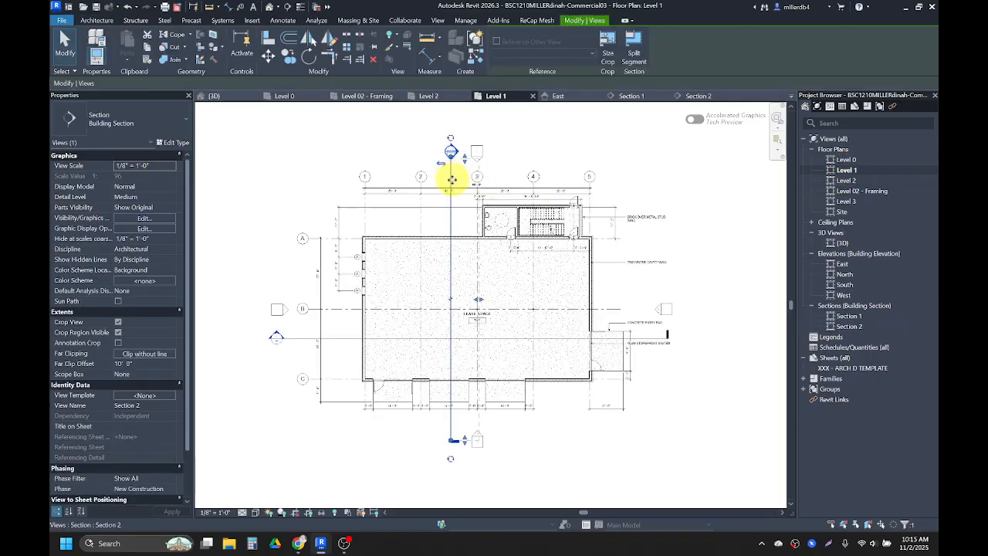
{"action": "left_click_drag", "start_coordinate": [454, 429], "coordinate": [702, 297]}
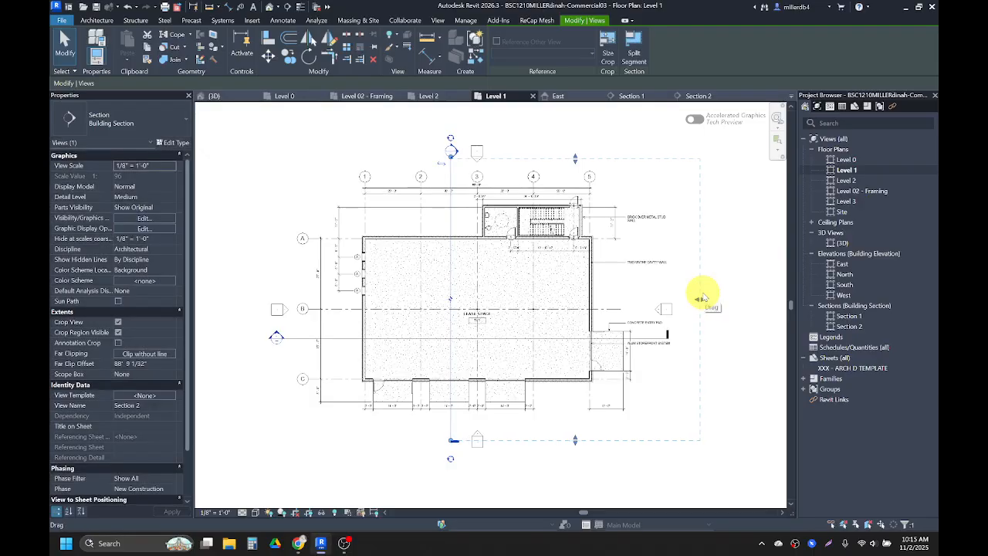
{"action": "double_click", "coordinate": [849, 326]}
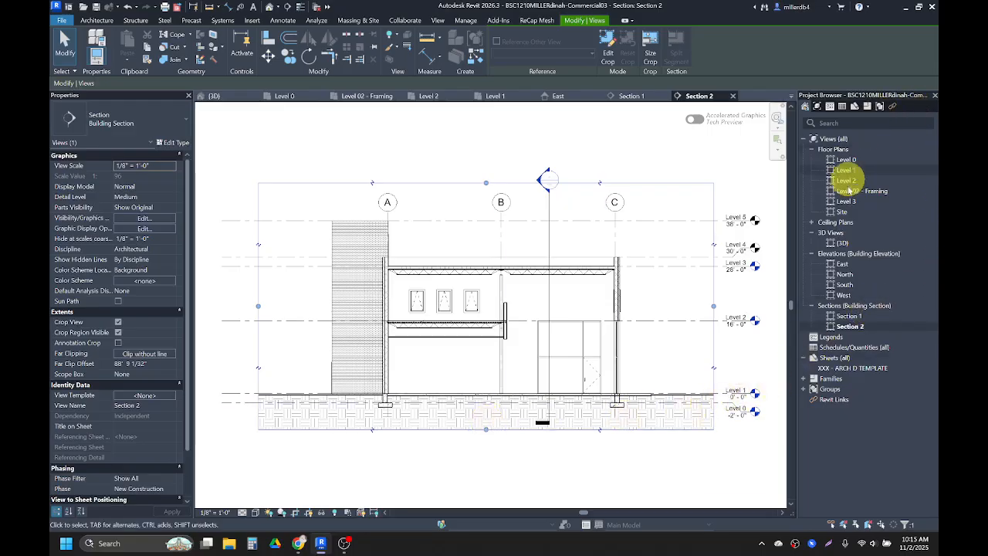
Rename the Section 1 building section view as Section E-W 1.
{"action": "left_click", "coordinate": [849, 316]}
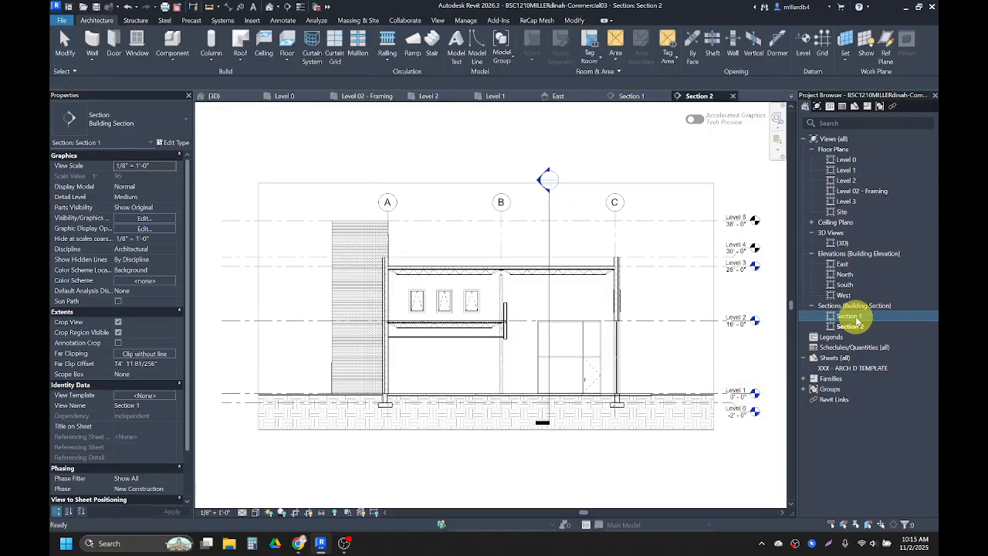
{"action": "right_click", "coordinate": [844, 318]}
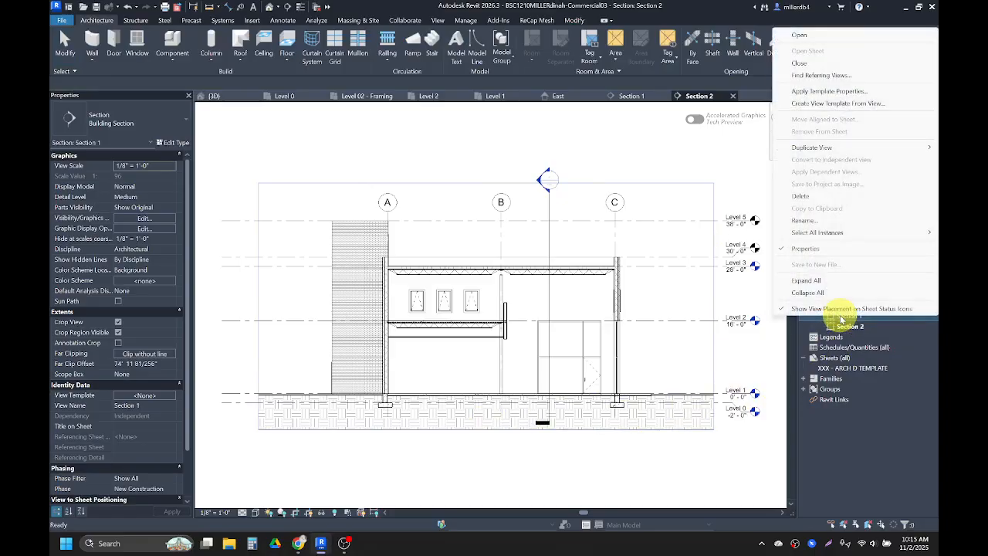
{"action": "left_click", "coordinate": [822, 221]}
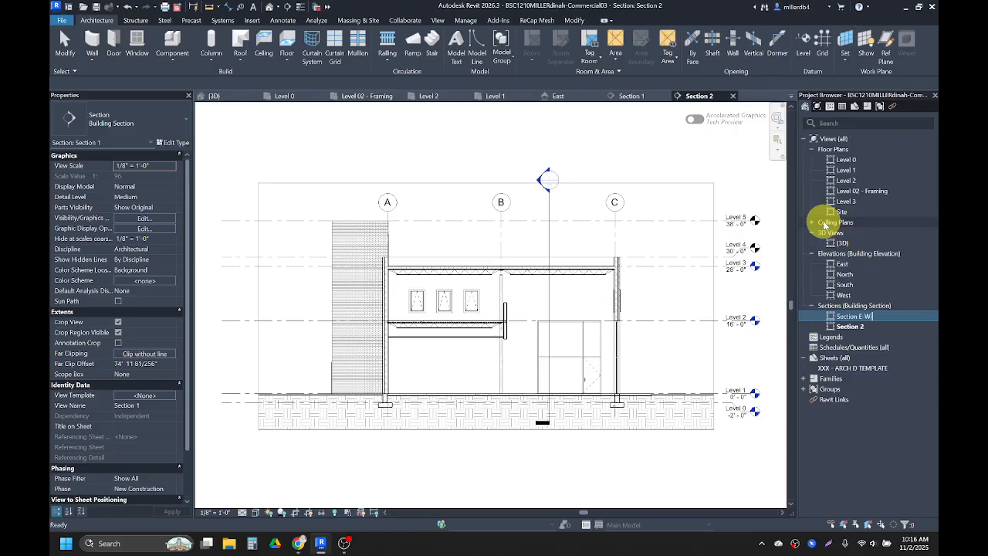
{"action": "key", "text": "Return"}
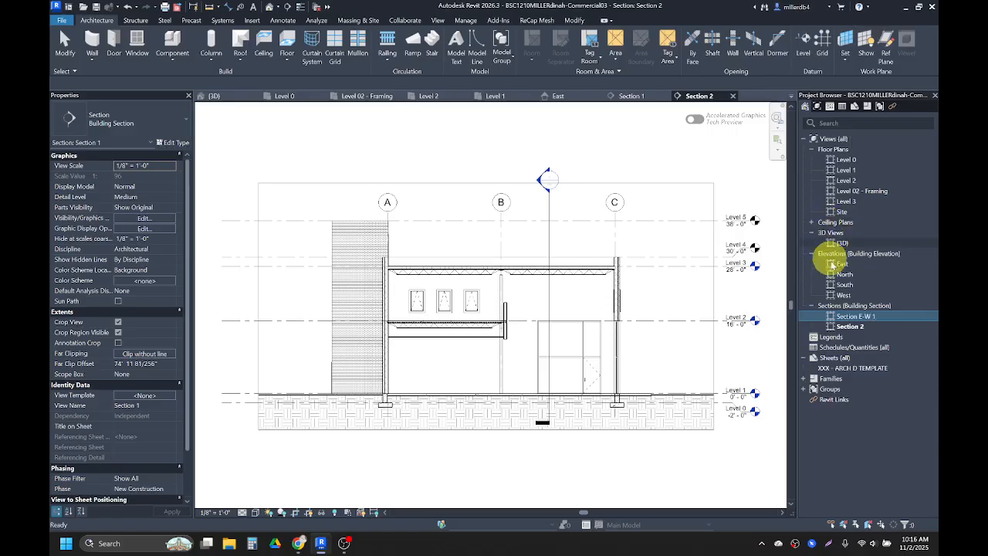
Rename the Section 2 building section view as Section N-S 1.
{"action": "left_click", "coordinate": [861, 331]}
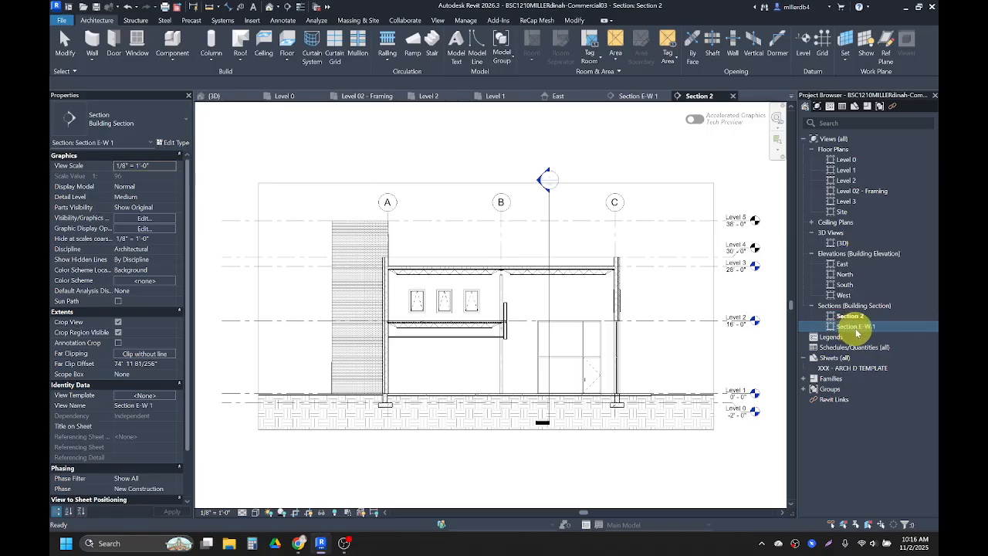
{"action": "right_click", "coordinate": [855, 318]}
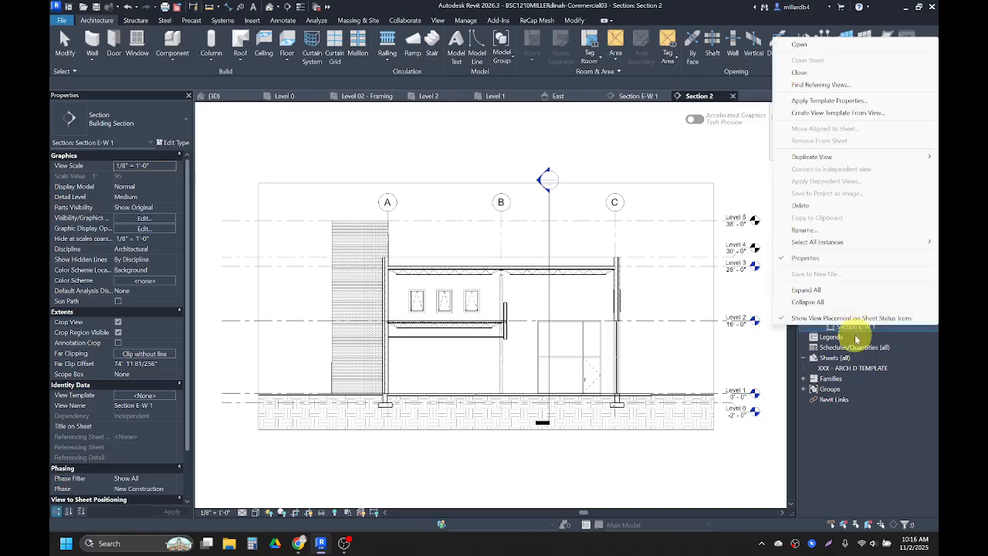
{"action": "left_click", "coordinate": [849, 318]}
{"action": "right_click", "coordinate": [851, 318]}
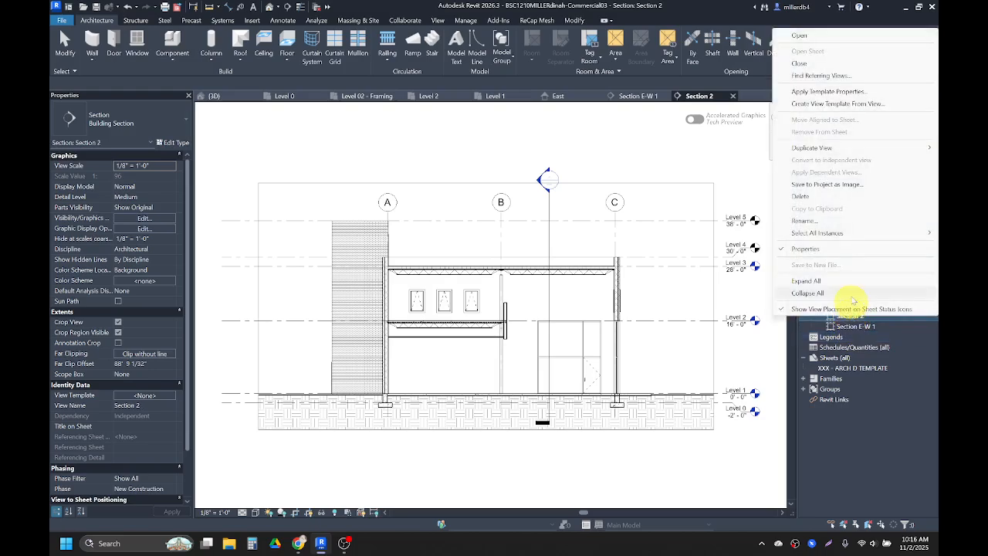
{"action": "left_click", "coordinate": [849, 220]}
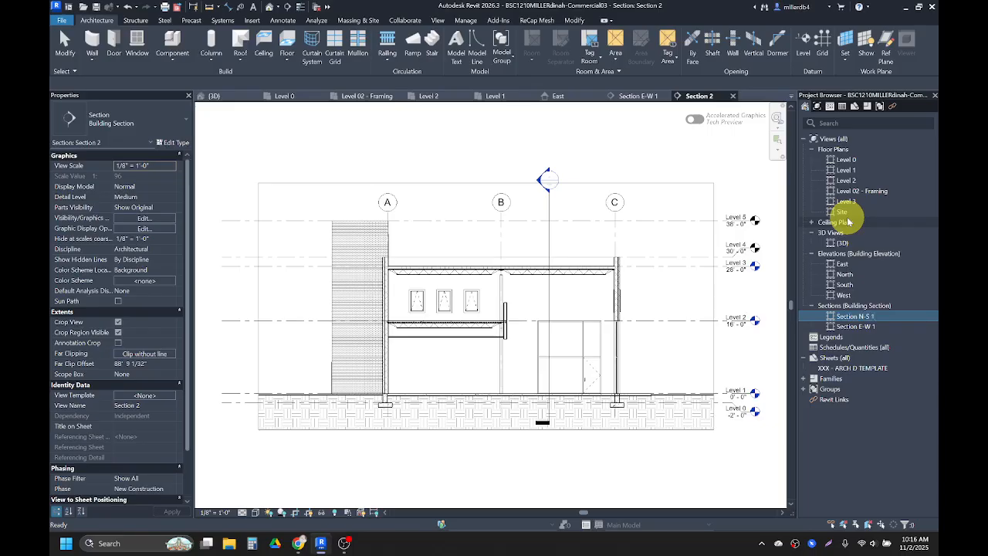
{"action": "key", "text": "Return"}
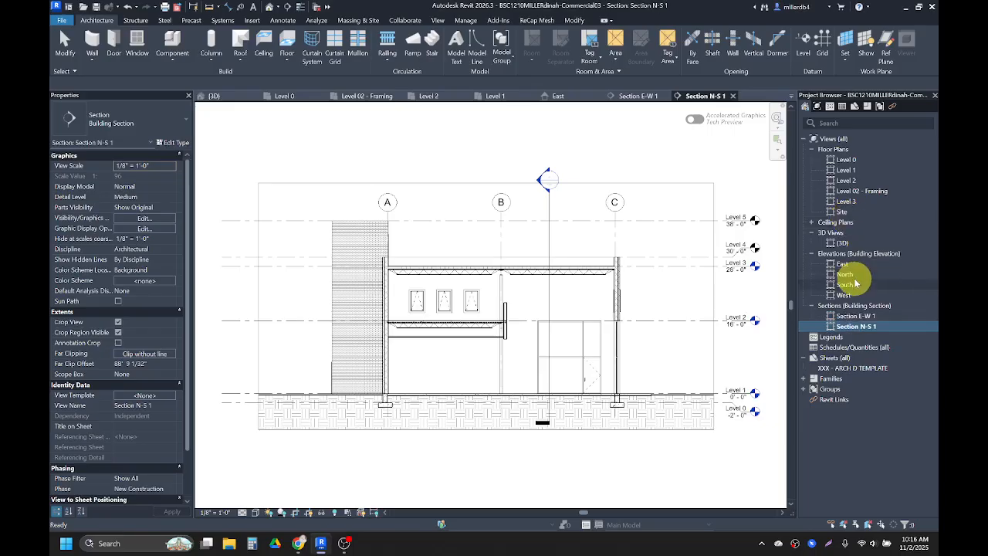
In the Level 1 plan, draw a second east-west building section between grids A and B, through the type A window nearest grid B.
{"action": "double_click", "coordinate": [847, 170]}
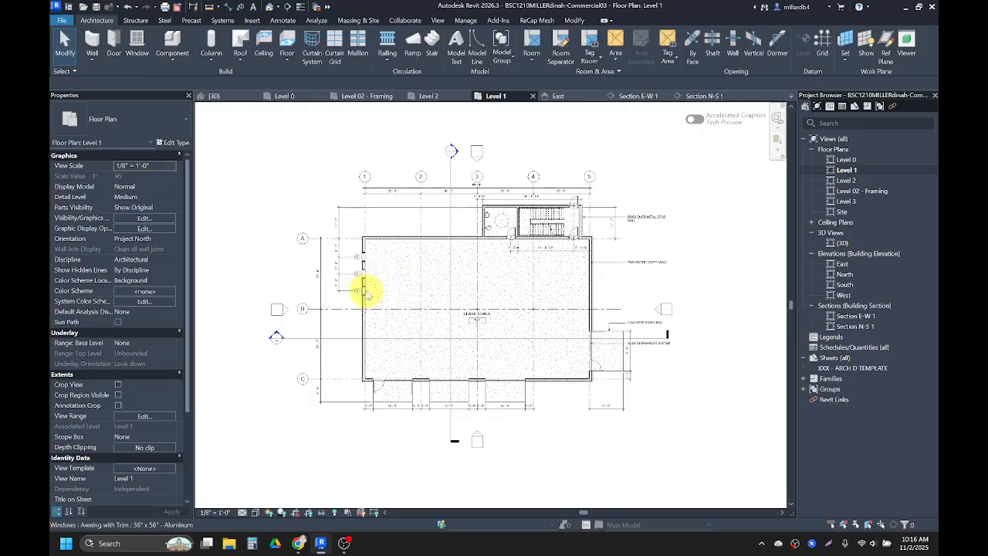
{"action": "scroll", "coordinate": [361, 289], "scroll_direction": "up", "scroll_amount": 5}
{"action": "scroll", "coordinate": [361, 287], "scroll_direction": "up", "scroll_amount": 2}
{"action": "scroll", "coordinate": [365, 278], "scroll_direction": "down", "scroll_amount": 8}
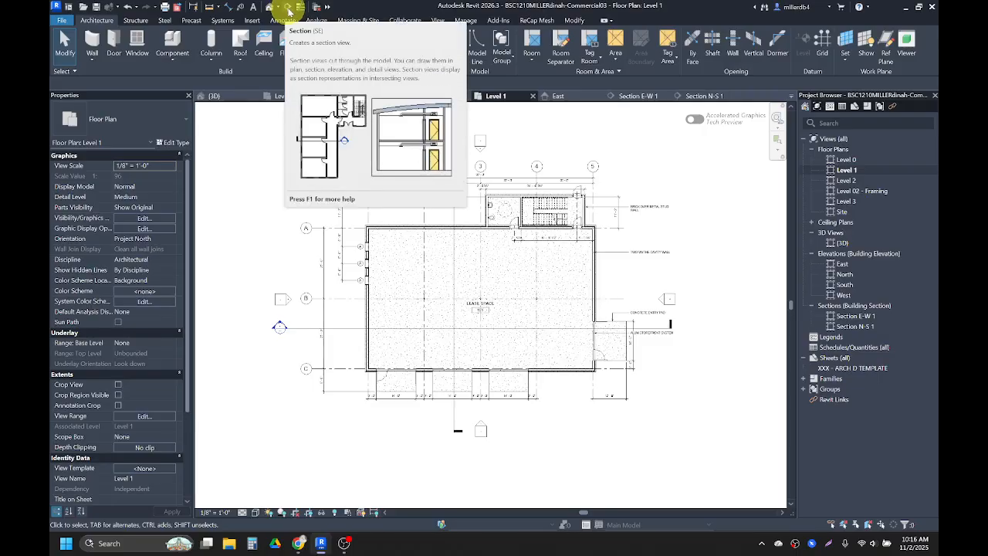
{"action": "left_click", "coordinate": [438, 21]}
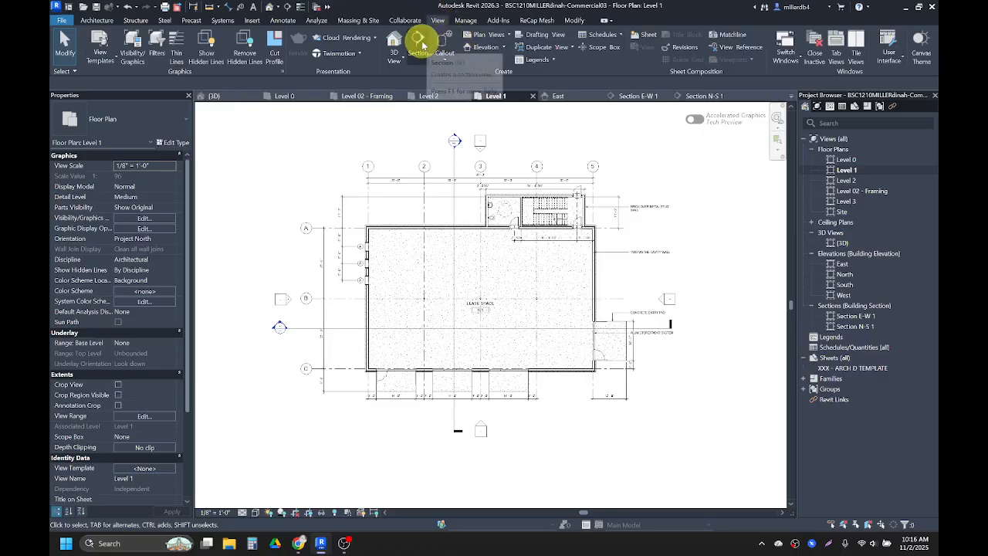
{"action": "left_click", "coordinate": [288, 7]}
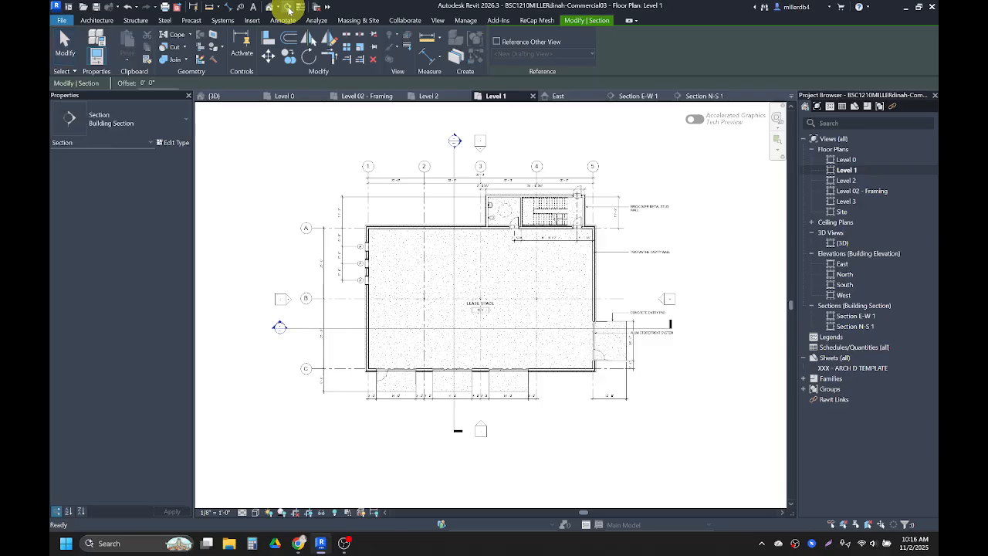
{"action": "scroll", "coordinate": [293, 269], "scroll_direction": "up", "scroll_amount": 3}
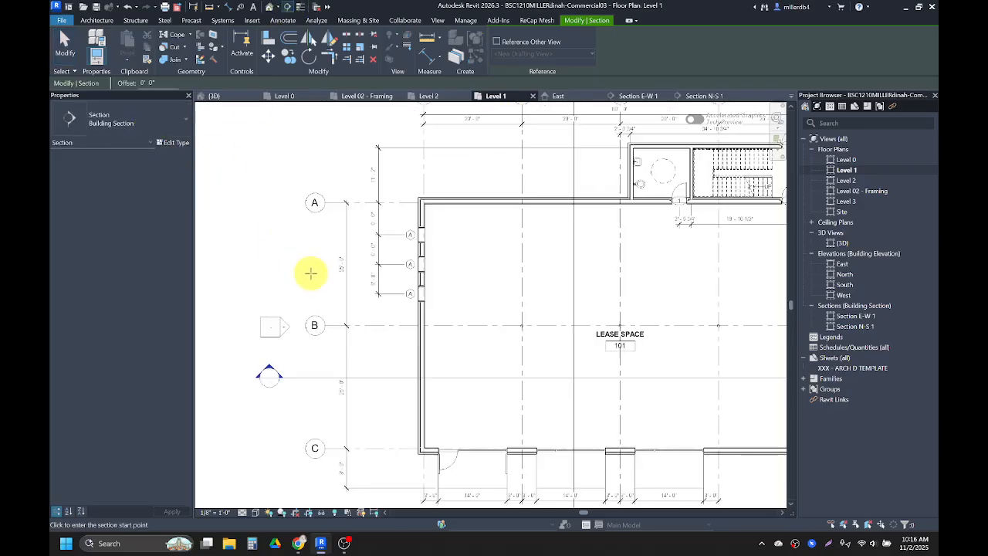
{"action": "left_click", "coordinate": [262, 291]}
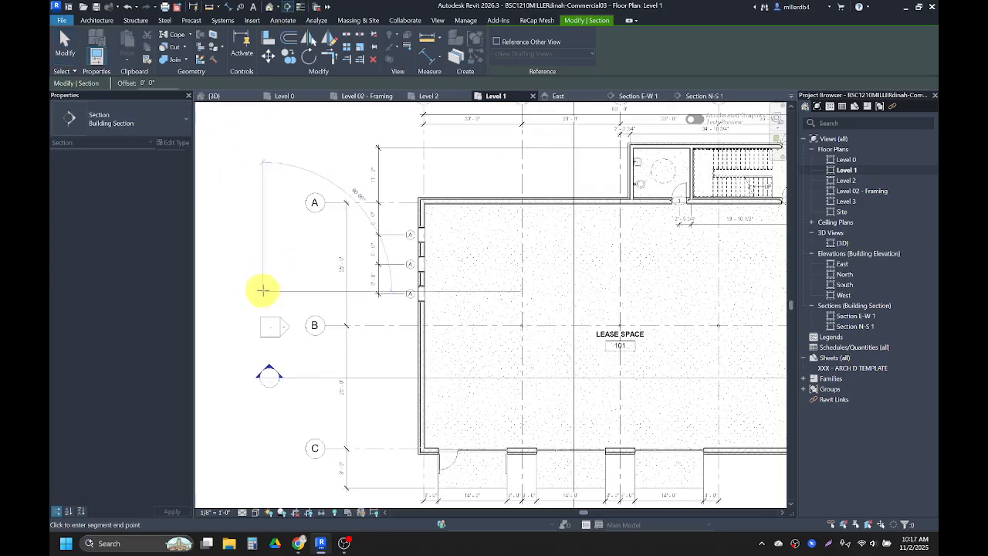
{"action": "scroll", "coordinate": [262, 290], "scroll_direction": "down", "scroll_amount": 2}
{"action": "middle_click_drag", "start_coordinate": [631, 279], "coordinate": [436, 283]}
{"action": "left_click", "coordinate": [584, 284]}
{"action": "scroll", "coordinate": [293, 331], "scroll_direction": "up", "scroll_amount": 6}
{"action": "scroll", "coordinate": [313, 297], "scroll_direction": "down", "scroll_amount": 7}
{"action": "key", "text": "Escape"}
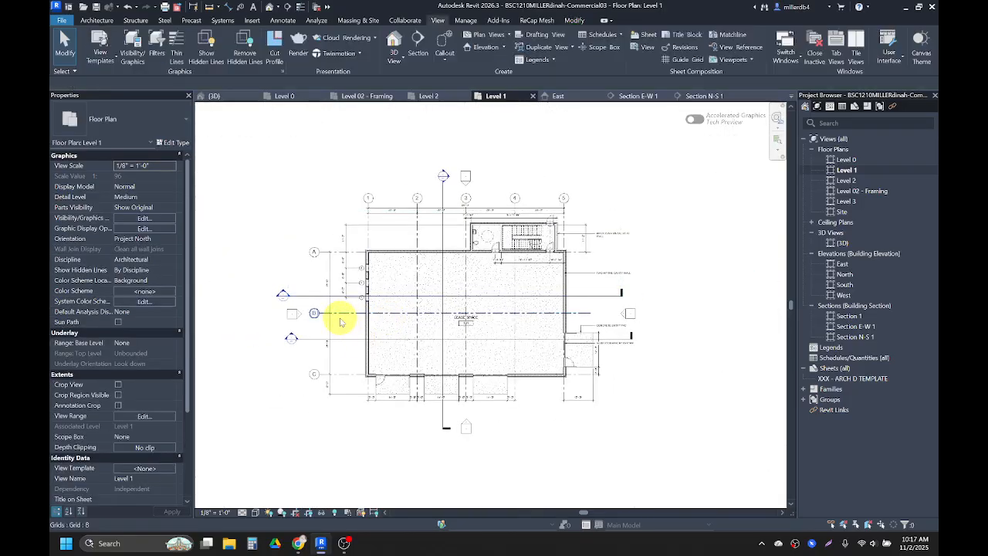
Nudge the new east-west section line slightly toward grid A, keeping it within the window opening nearest grid B.
{"action": "left_click", "coordinate": [308, 296]}
{"action": "scroll", "coordinate": [337, 305], "scroll_direction": "up", "scroll_amount": 1}
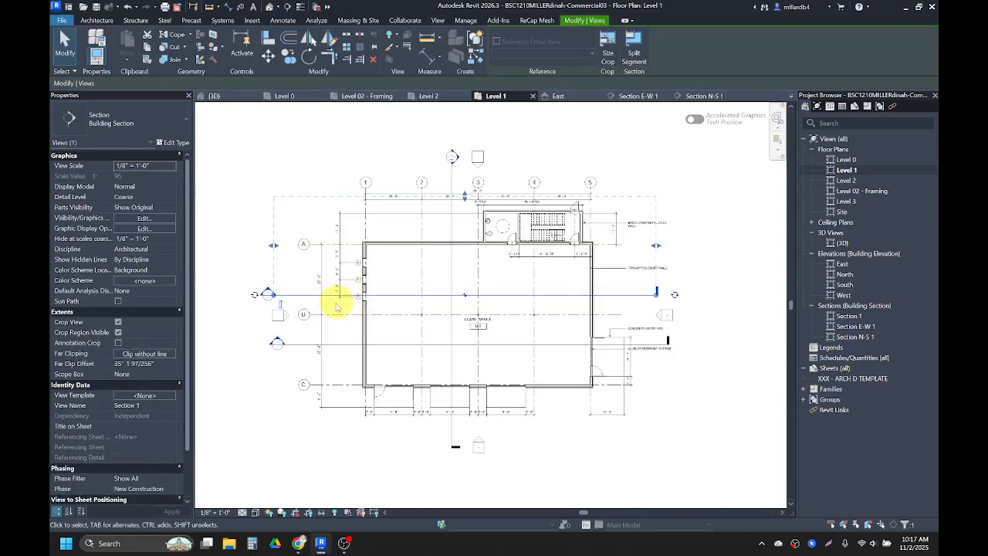
{"action": "scroll", "coordinate": [320, 299], "scroll_direction": "up", "scroll_amount": 5}
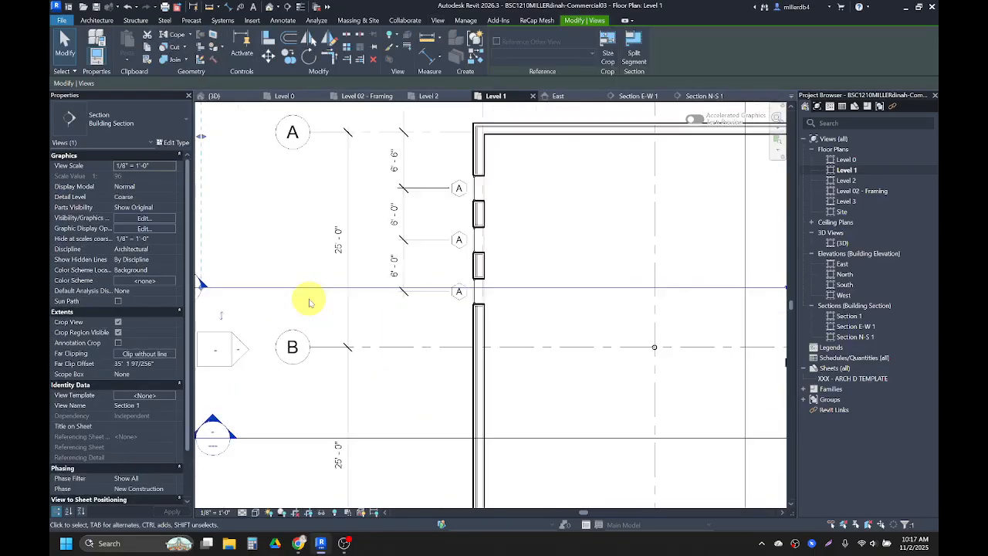
{"action": "scroll", "coordinate": [514, 274], "scroll_direction": "up", "scroll_amount": 4}
{"action": "key", "text": "Up"}
{"action": "key", "text": "Up"}
{"action": "key", "text": "Up"}
{"action": "key", "text": "Up"}
{"action": "key", "text": "Up"}
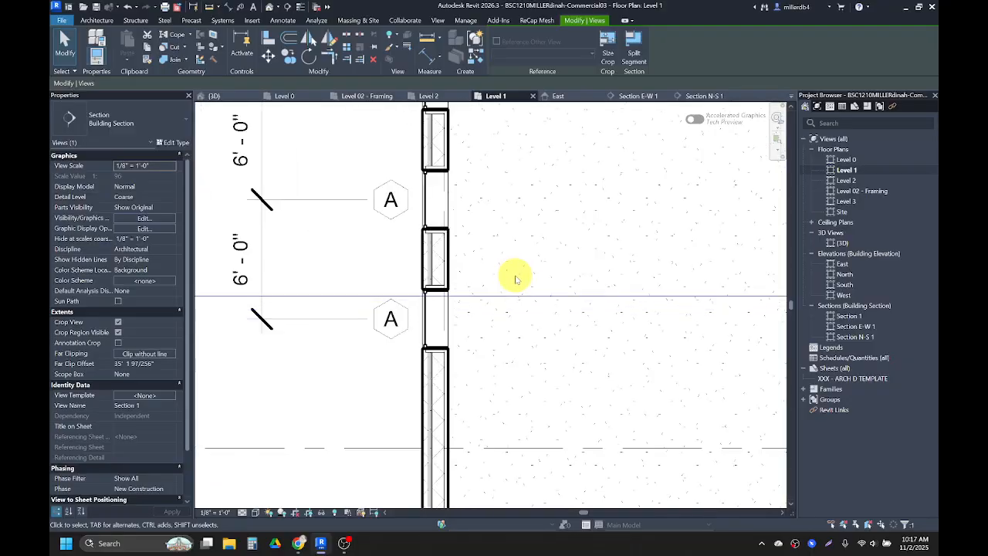
{"action": "scroll", "coordinate": [409, 299], "scroll_direction": "up", "scroll_amount": 5}
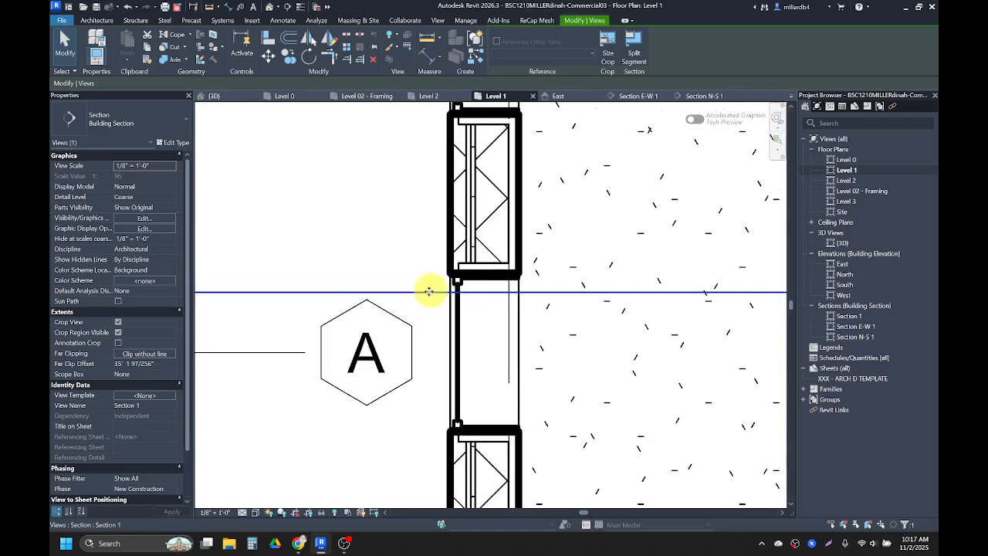
{"action": "scroll", "coordinate": [401, 297], "scroll_direction": "down", "scroll_amount": 9}
{"action": "scroll", "coordinate": [400, 298], "scroll_direction": "down", "scroll_amount": 6}
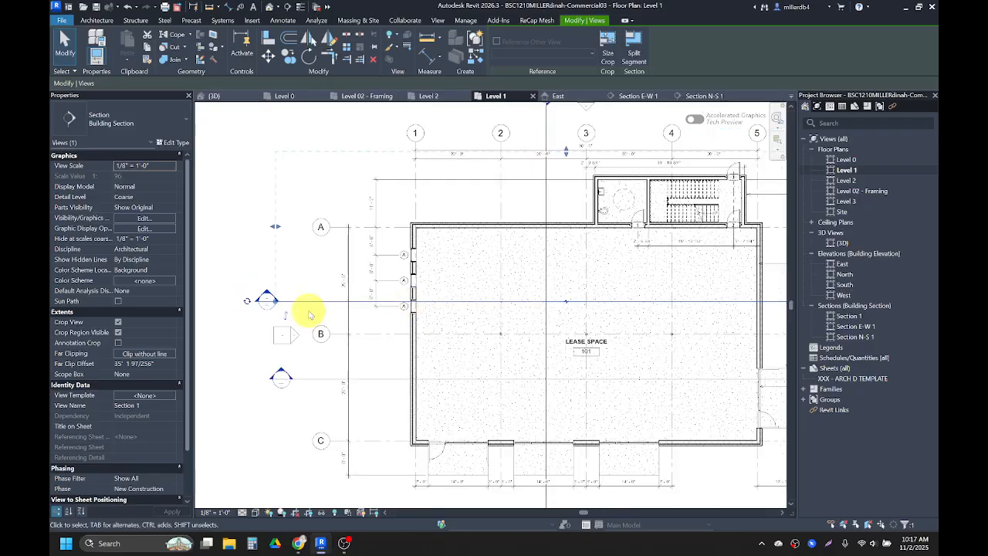
Align the new section line's head and tail with the ends of the Section E-W 1 line.
{"action": "left_click", "coordinate": [271, 301]}
{"action": "mouse_move", "coordinate": [290, 301]}
{"action": "left_mouse_down"}
{"action": "mouse_move", "coordinate": [318, 301]}
{"action": "mouse_move", "coordinate": [281, 300]}
{"action": "left_mouse_up"}
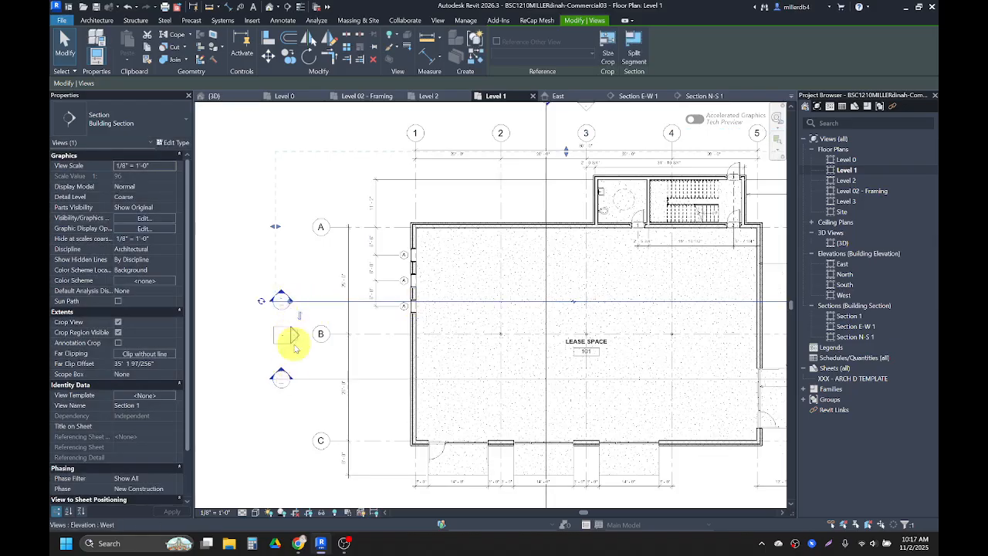
{"action": "scroll", "coordinate": [327, 389], "scroll_direction": "down", "scroll_amount": 2}
{"action": "scroll", "coordinate": [649, 334], "scroll_direction": "up", "scroll_amount": 3}
{"action": "left_click_drag", "start_coordinate": [669, 332], "coordinate": [690, 328]}
{"action": "scroll", "coordinate": [686, 331], "scroll_direction": "down", "scroll_amount": 2}
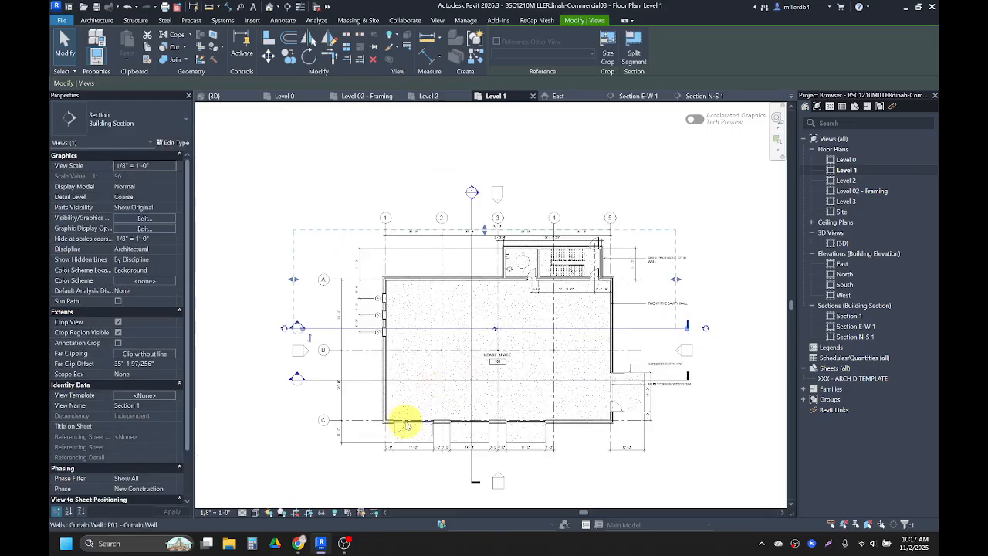
{"action": "left_click", "coordinate": [744, 330]}
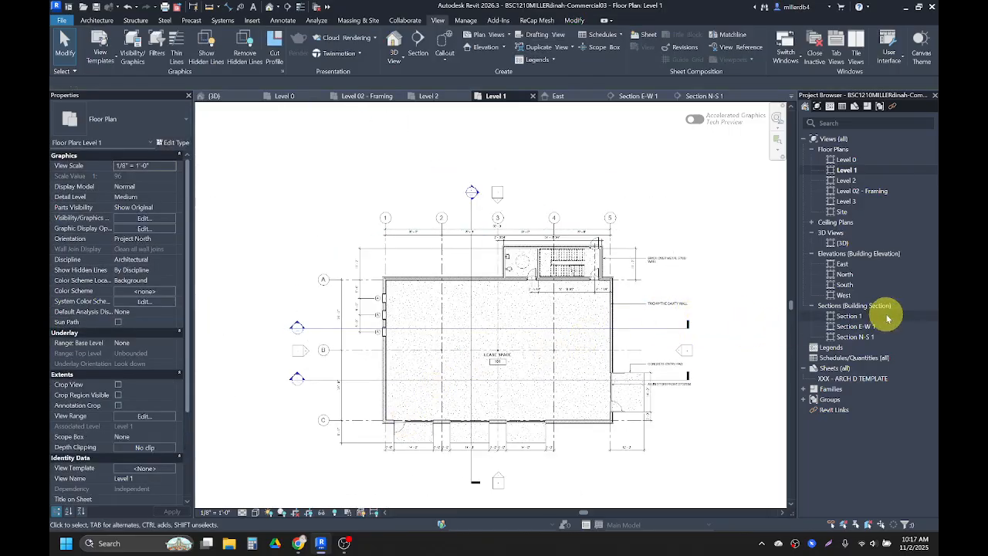
Rename the new Section 1 view as Section E-W 2.
{"action": "right_click", "coordinate": [853, 316]}
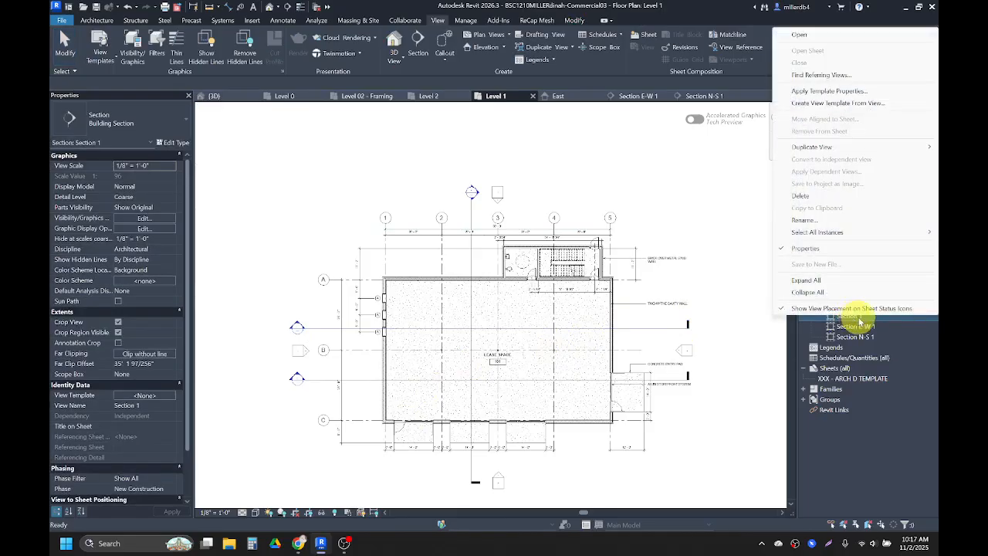
{"action": "left_click", "coordinate": [816, 221]}
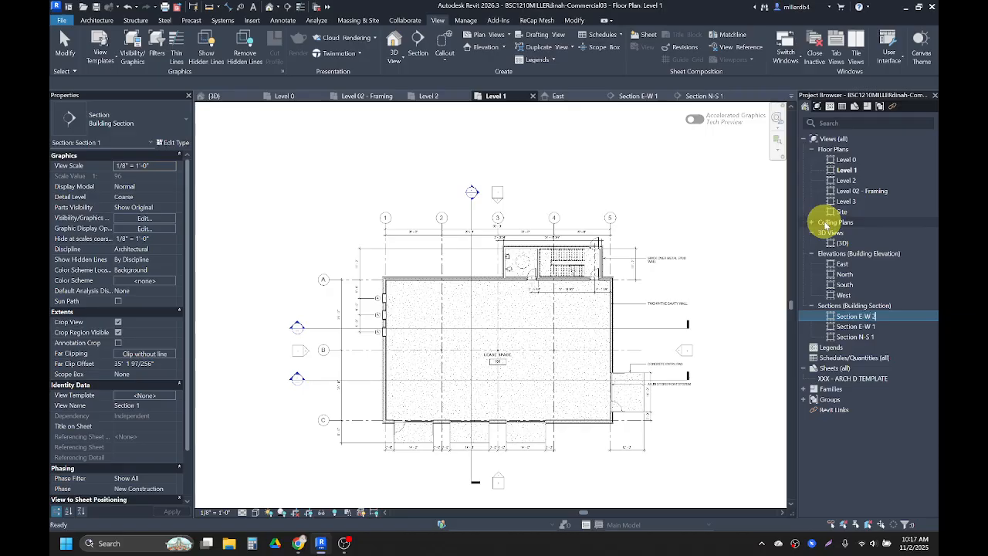
{"action": "left_click", "coordinate": [734, 386]}
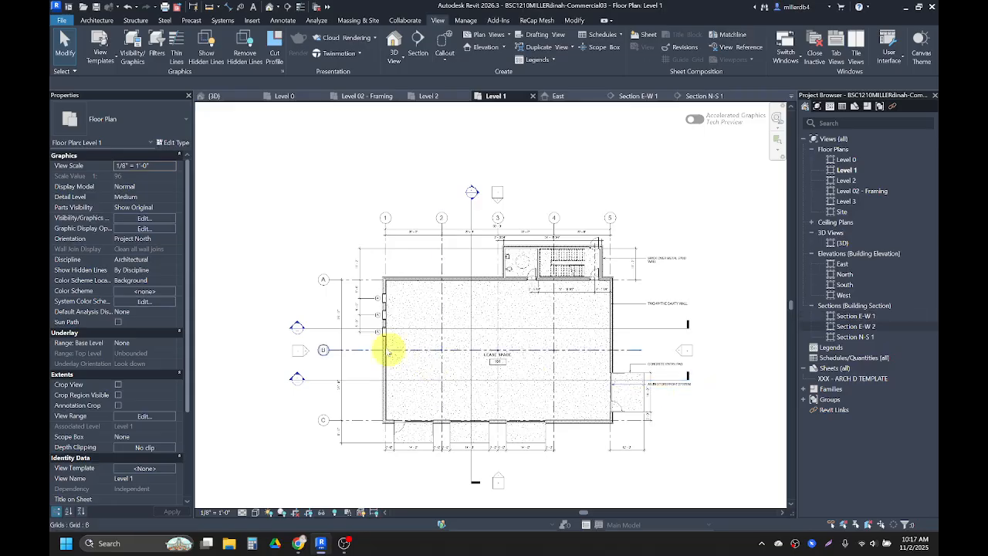
Draw a second north-south building section between grids 3 and 4, through the stair tower landing and looking toward grid 5.
{"action": "middle_click_drag", "start_coordinate": [445, 344], "coordinate": [373, 304]}
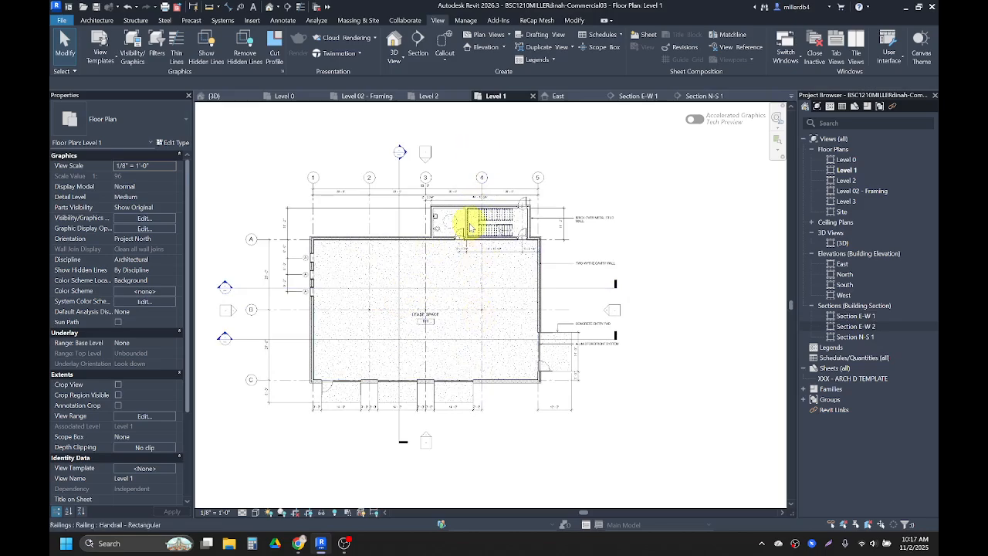
{"action": "scroll", "coordinate": [470, 219], "scroll_direction": "up", "scroll_amount": 5}
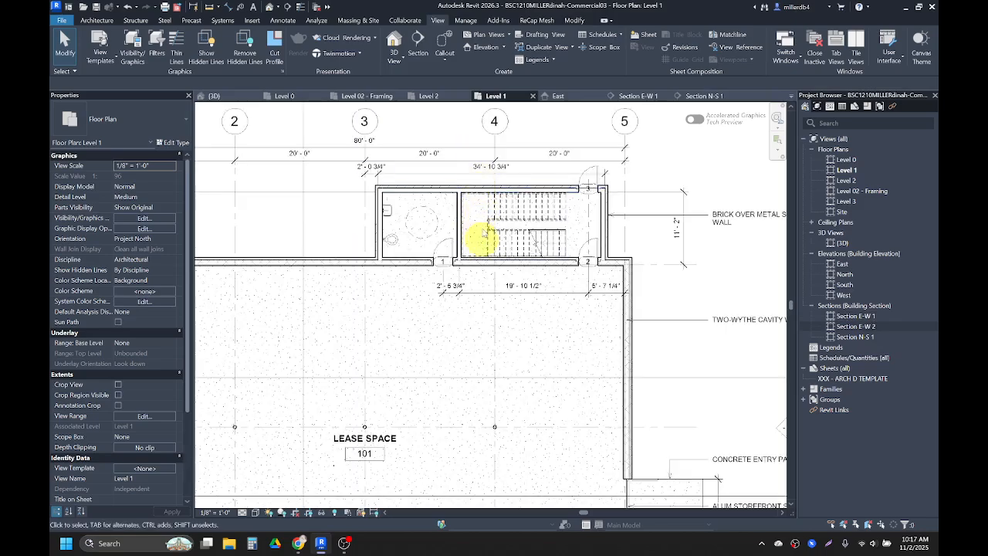
{"action": "scroll", "coordinate": [475, 235], "scroll_direction": "down", "scroll_amount": 4}
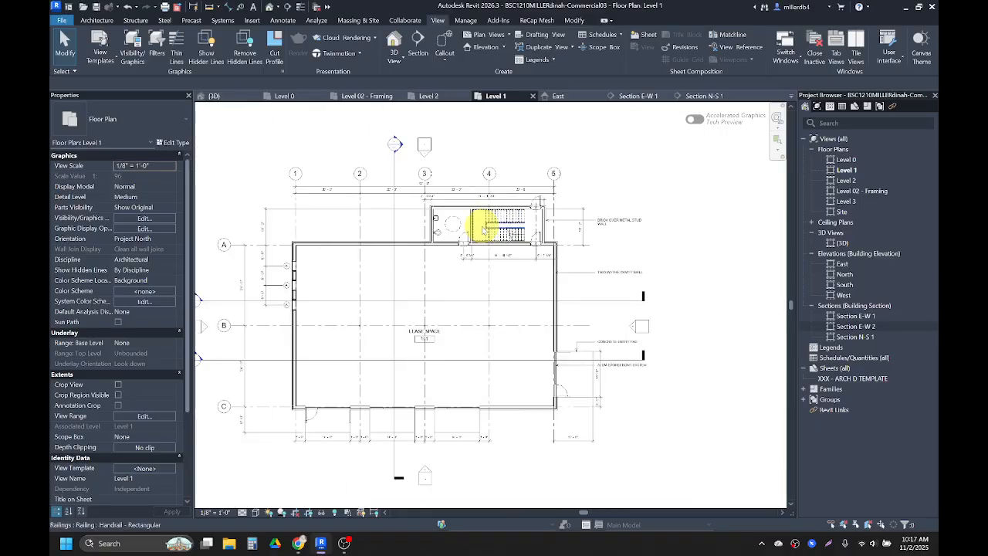
{"action": "left_click", "coordinate": [288, 8]}
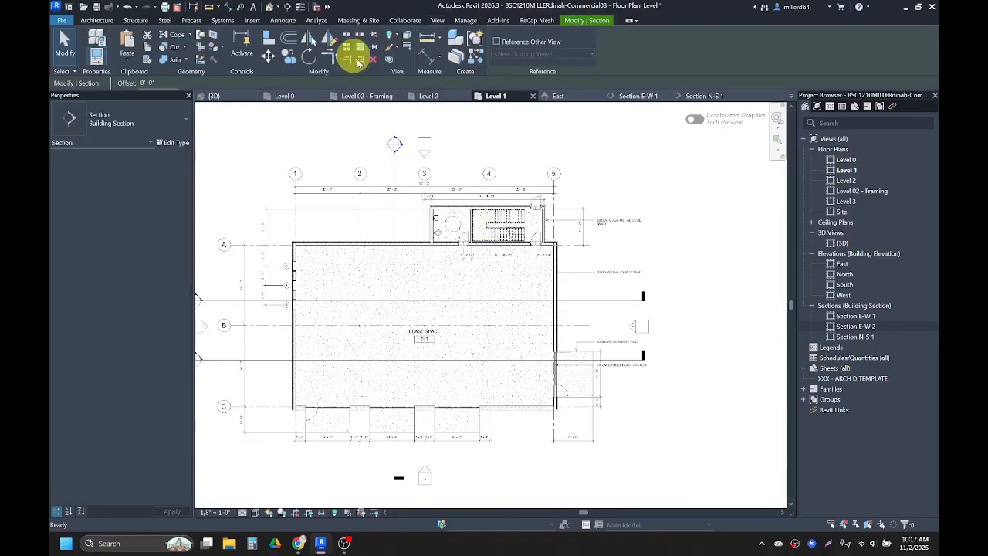
{"action": "left_click", "coordinate": [479, 143]}
{"action": "left_click", "coordinate": [483, 468]}
Nudge the new north-south section line slightly toward grid 3, keeping it within the stair landing.
{"action": "scroll", "coordinate": [494, 231], "scroll_direction": "up", "scroll_amount": 6}
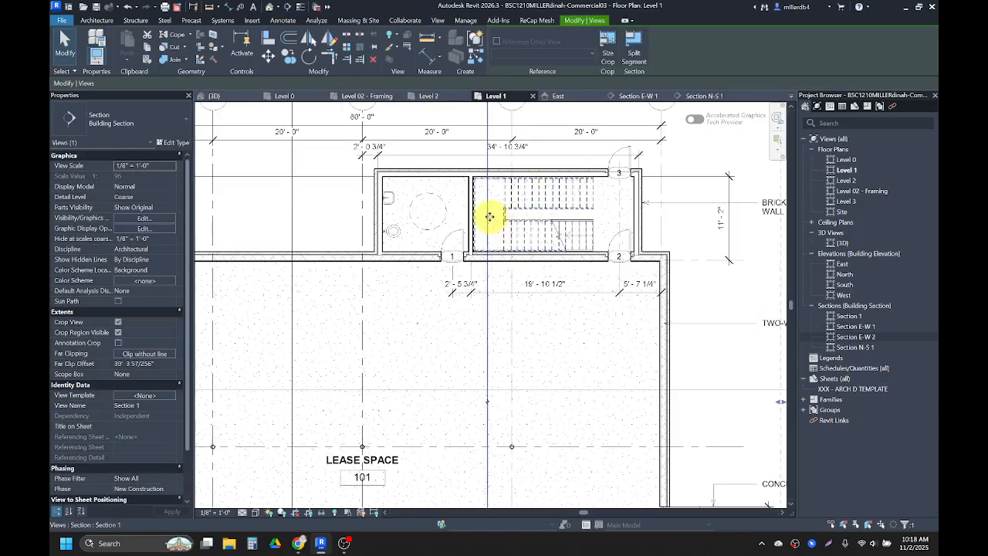
{"action": "scroll", "coordinate": [490, 219], "scroll_direction": "down", "scroll_amount": 6}
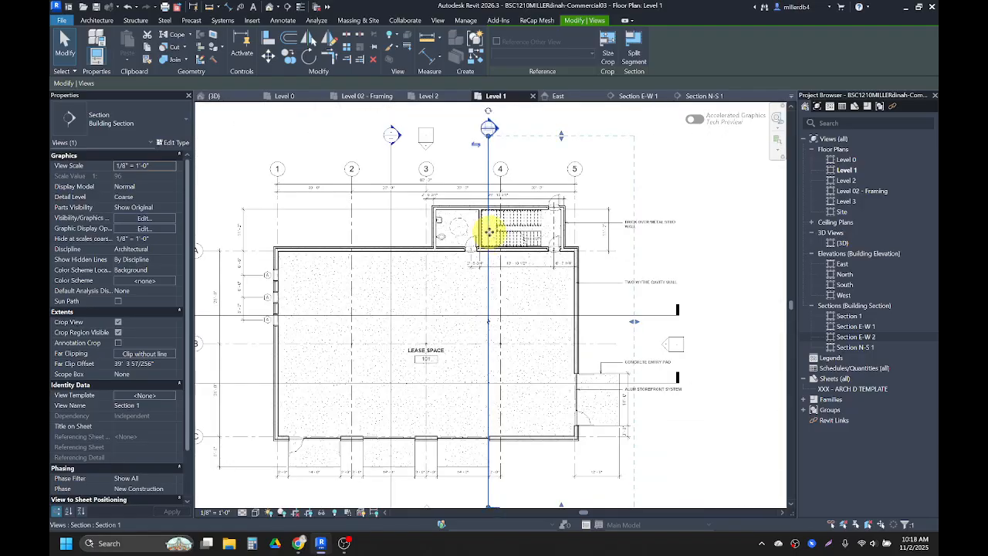
{"action": "key", "text": "Left"}
{"action": "key", "text": "Left"}
{"action": "key", "text": "Left"}
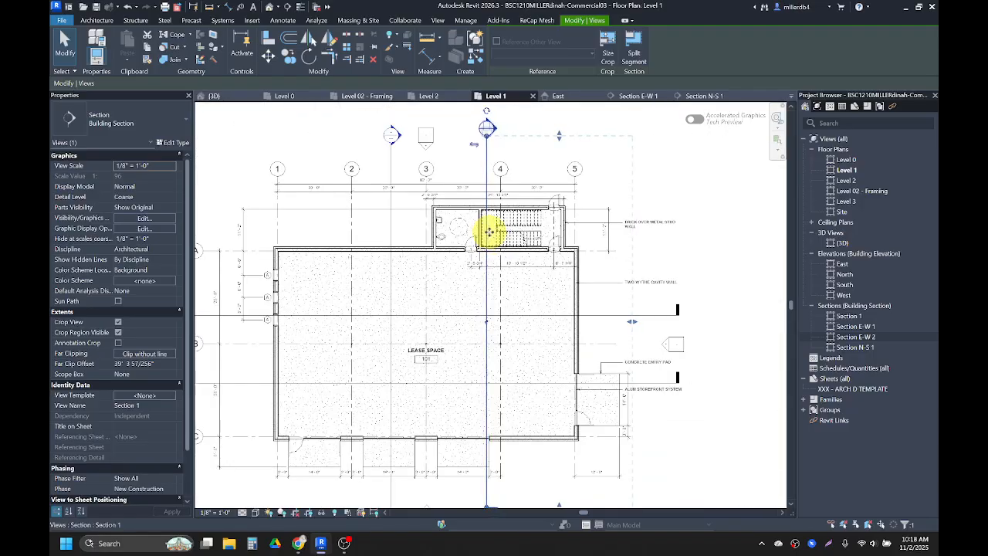
{"action": "scroll", "coordinate": [488, 138], "scroll_direction": "up", "scroll_amount": 3}
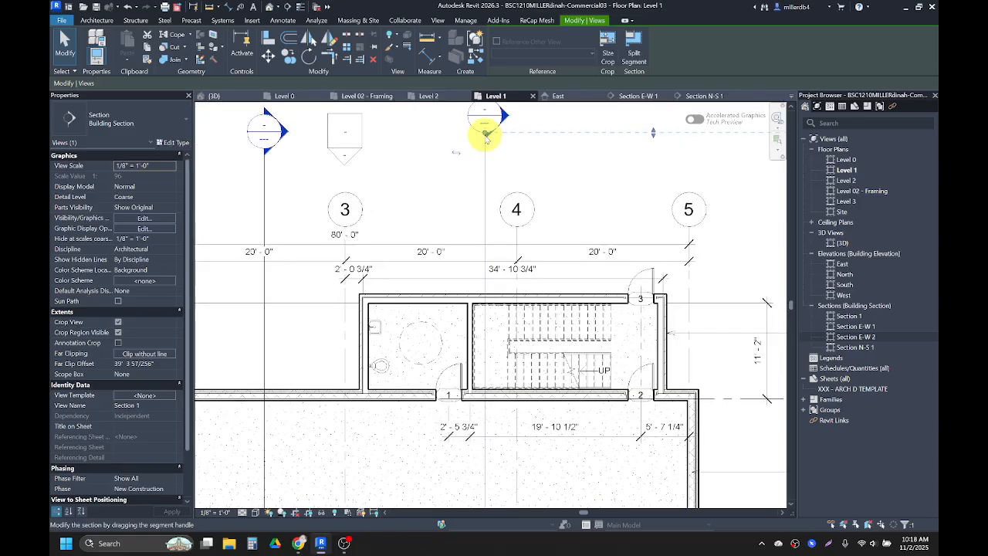
Align the head and tail of the second north-south section line with the ends of the Section N-S 1 line.
{"action": "left_click", "coordinate": [486, 136]}
{"action": "left_click", "coordinate": [481, 146]}
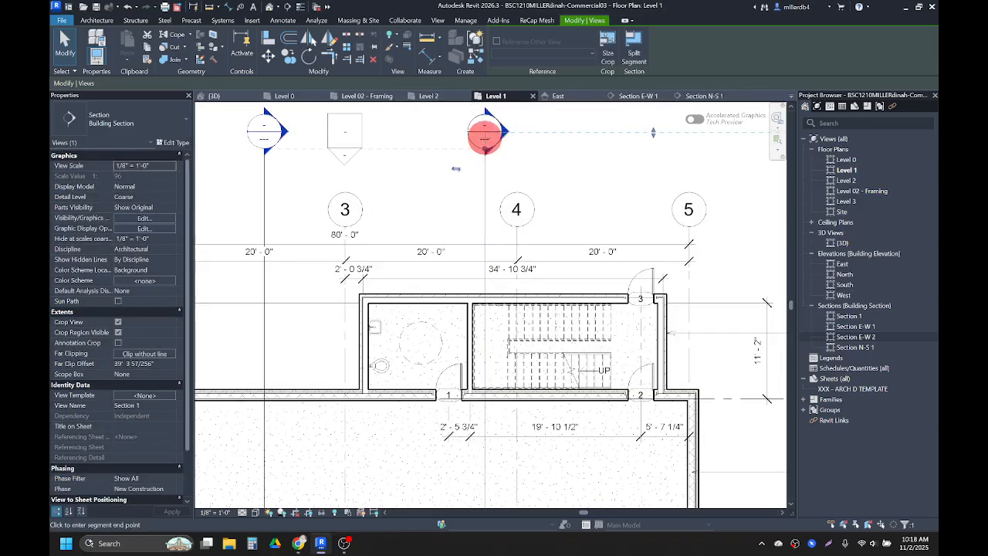
{"action": "left_click", "coordinate": [486, 135]}
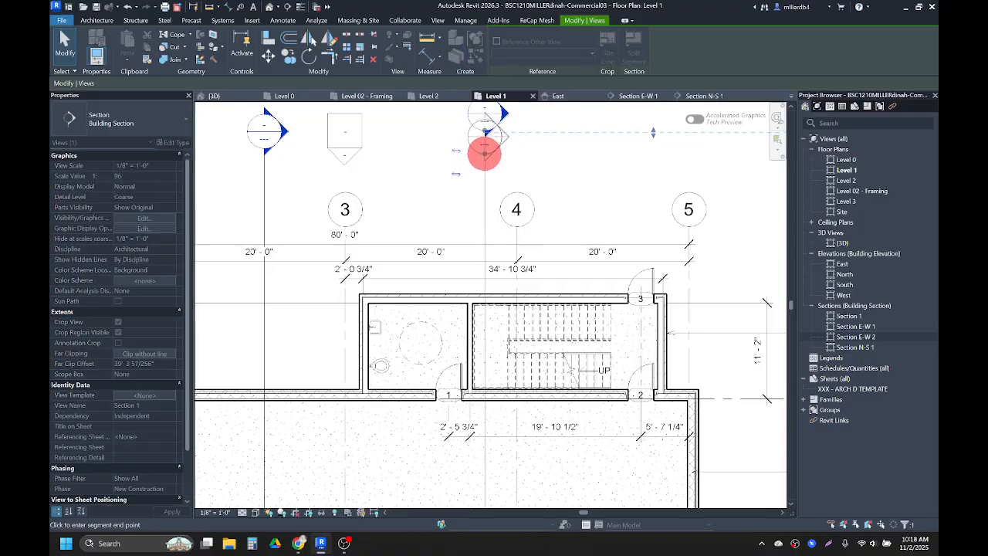
{"action": "left_click", "coordinate": [483, 137]}
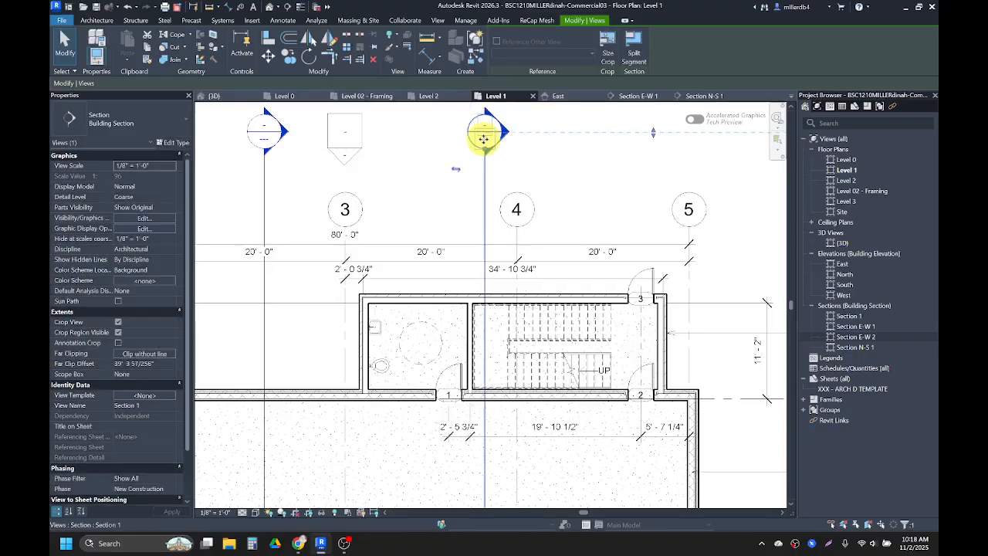
{"action": "scroll", "coordinate": [281, 153], "scroll_direction": "down", "scroll_amount": 4}
{"action": "middle_click_drag", "start_coordinate": [381, 365], "coordinate": [401, 260]}
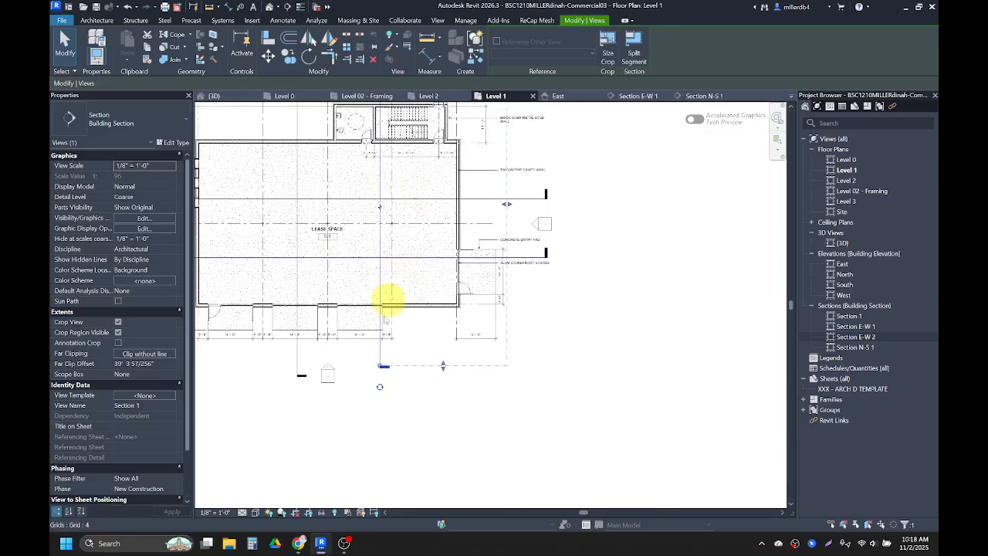
{"action": "scroll", "coordinate": [380, 332], "scroll_direction": "up", "scroll_amount": 2}
{"action": "left_click", "coordinate": [379, 392]}
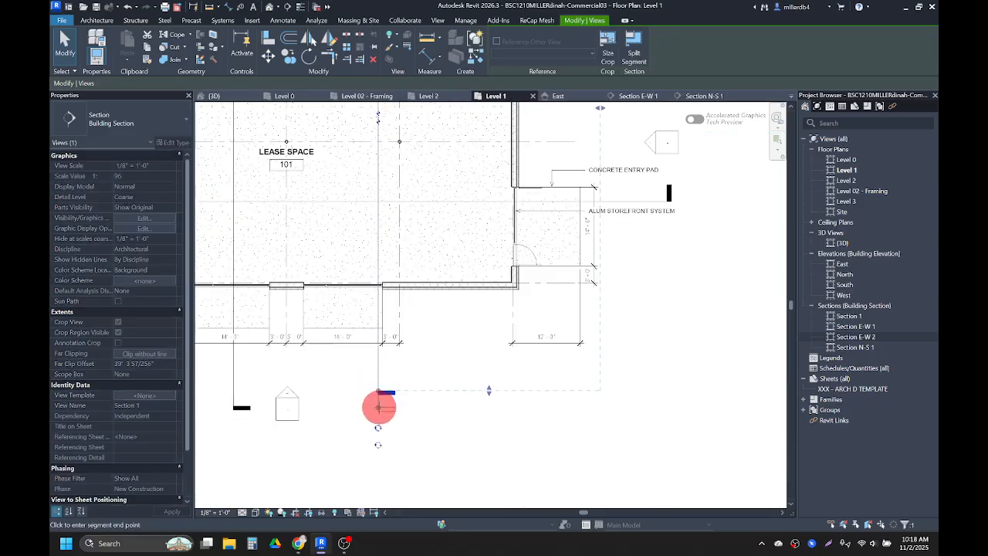
{"action": "left_click", "coordinate": [377, 405]}
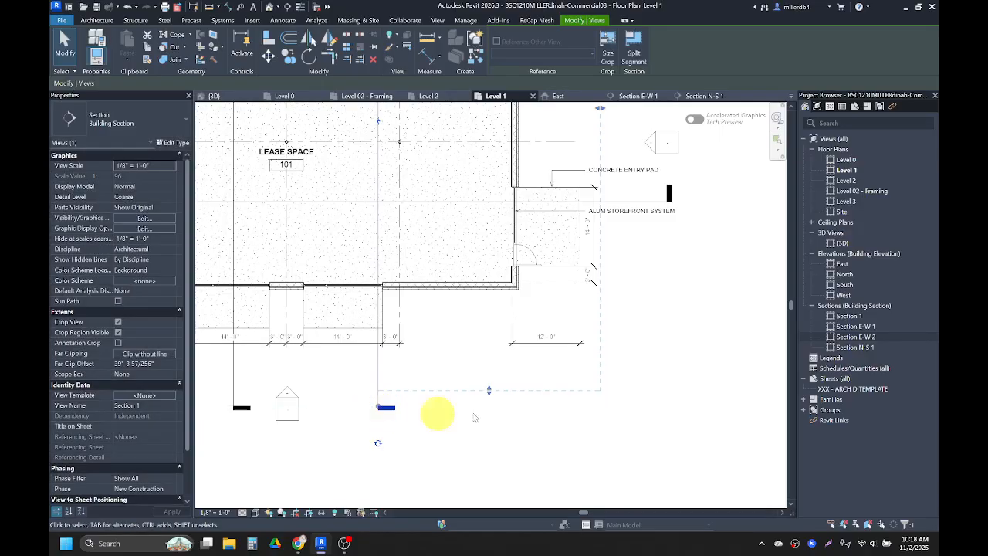
Rename the new Section 1 view as Section N-S 2, dismissing the save reminder.
{"action": "right_click", "coordinate": [847, 316]}
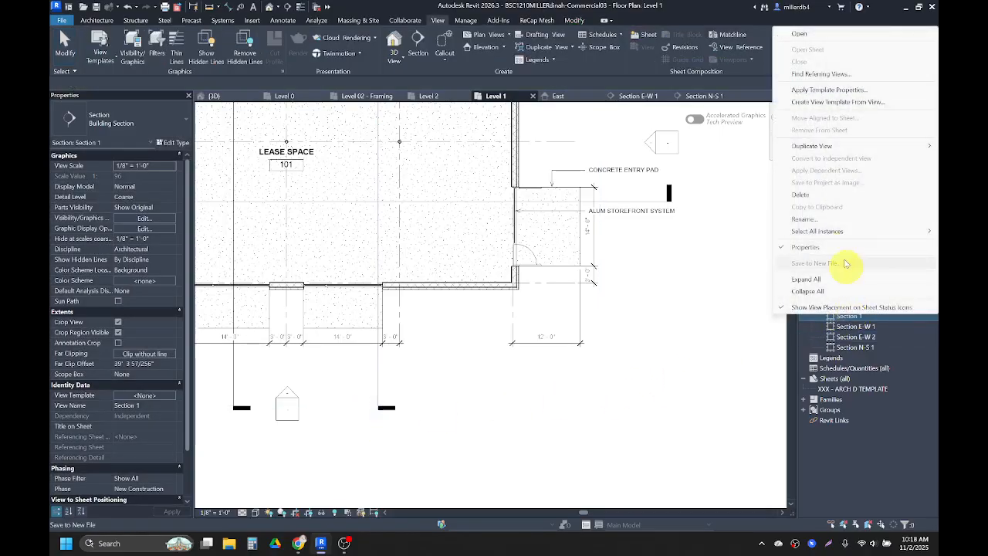
{"action": "left_click", "coordinate": [838, 221]}
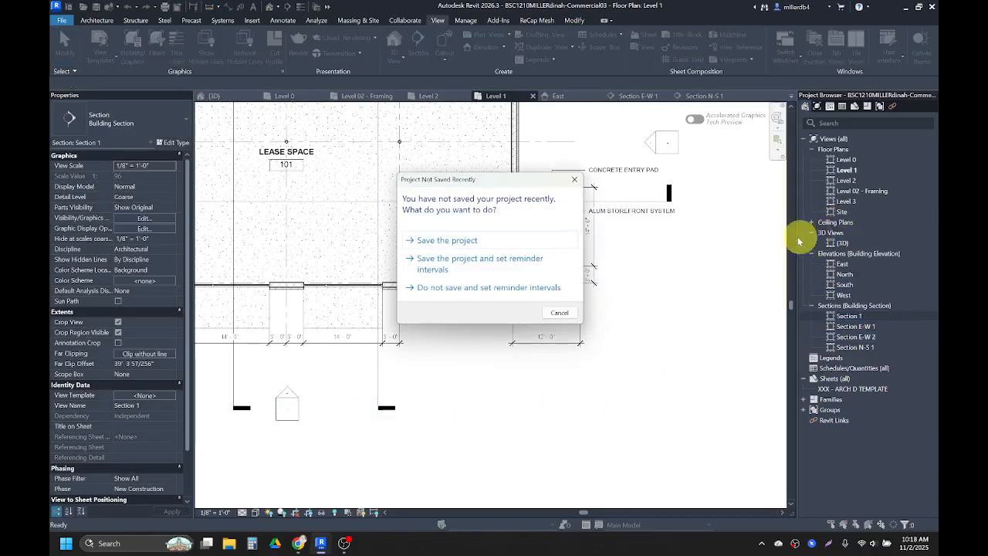
{"action": "left_click", "coordinate": [574, 179]}
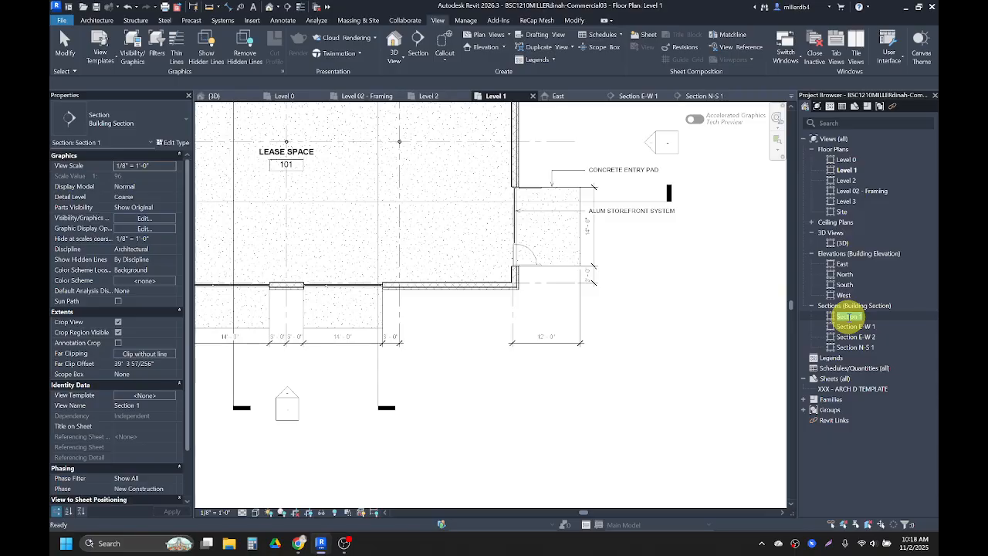
{"action": "key", "text": "Return"}
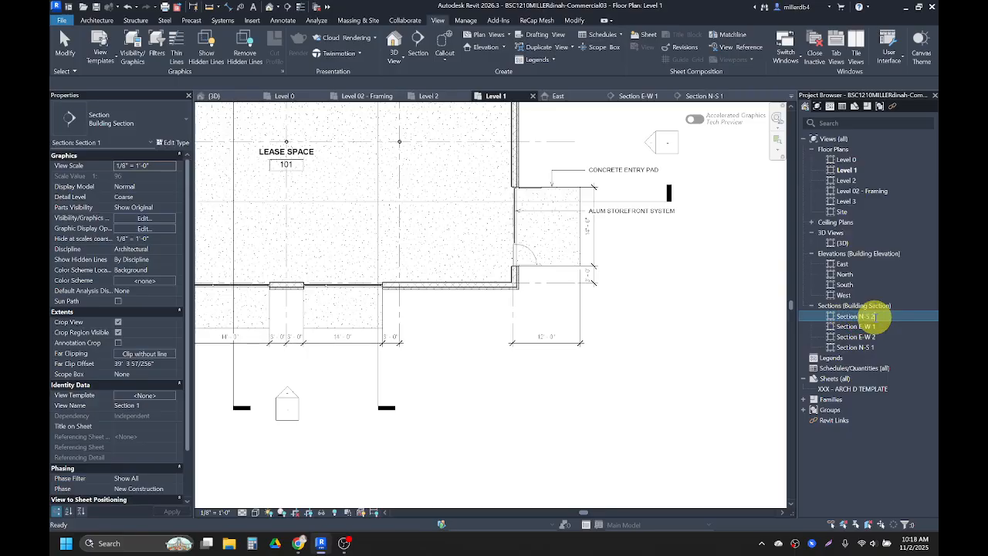
{"action": "key", "text": "Return"}
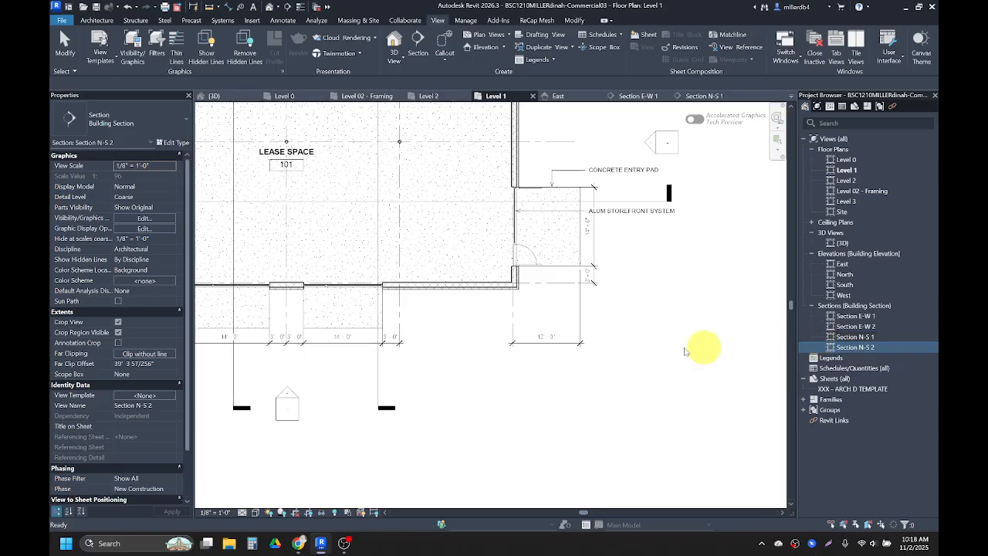
Open the Section E-W 2 view and examine how the floor and roof meet the exterior wall at grid 1.
{"action": "scroll", "coordinate": [540, 355], "scroll_direction": "down", "scroll_amount": 4}
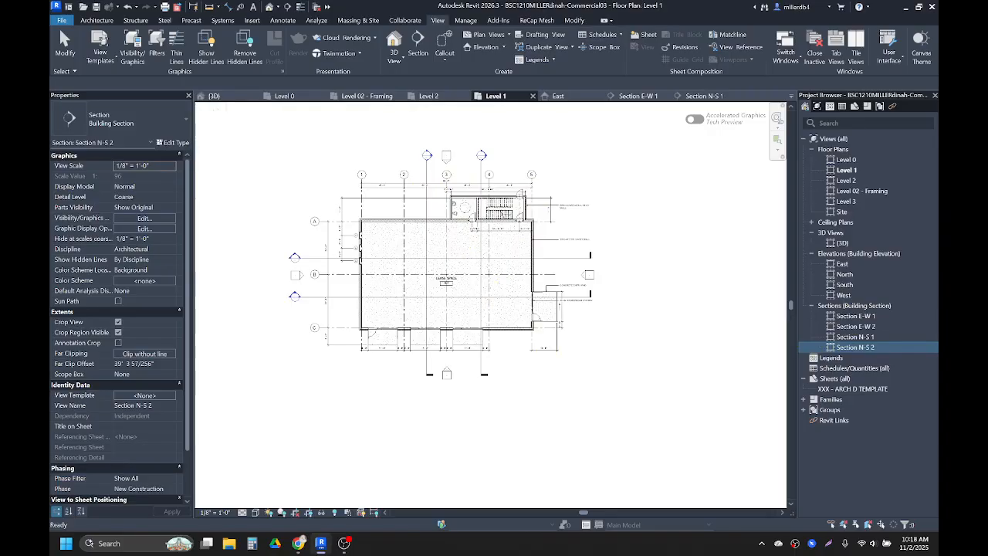
{"action": "double_click", "coordinate": [866, 328]}
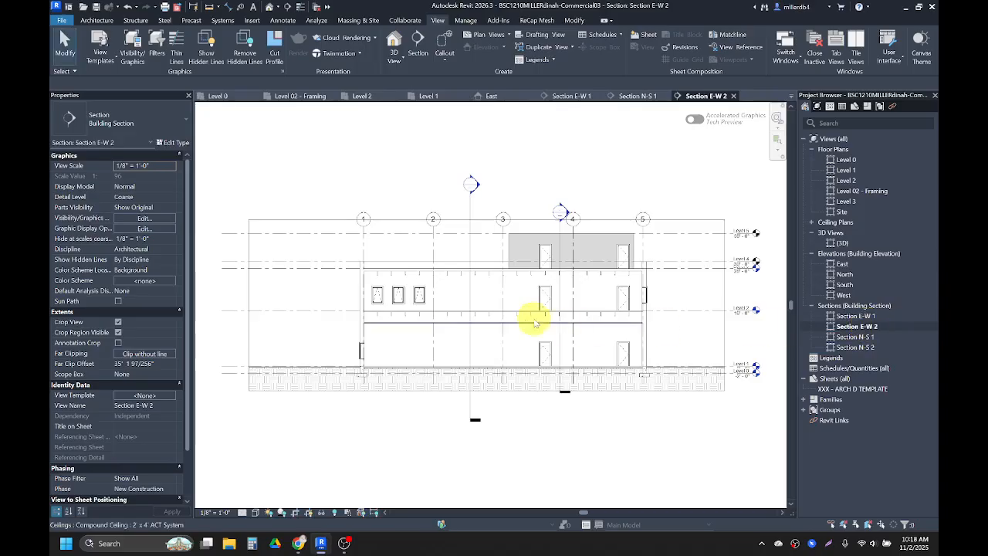
{"action": "scroll", "coordinate": [379, 316], "scroll_direction": "up", "scroll_amount": 5}
{"action": "scroll", "coordinate": [338, 309], "scroll_direction": "up", "scroll_amount": 5}
{"action": "scroll", "coordinate": [324, 238], "scroll_direction": "down", "scroll_amount": 4}
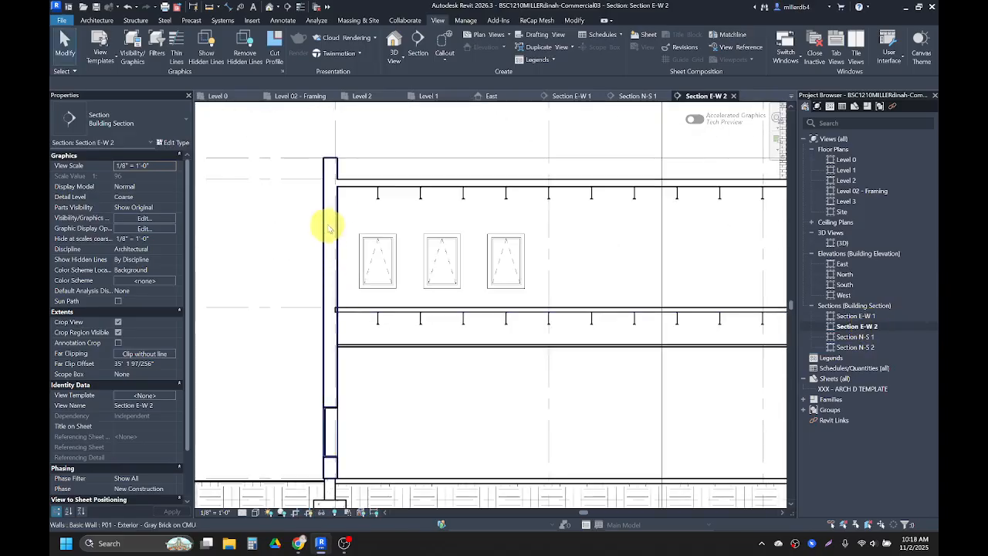
{"action": "scroll", "coordinate": [338, 183], "scroll_direction": "up", "scroll_amount": 3}
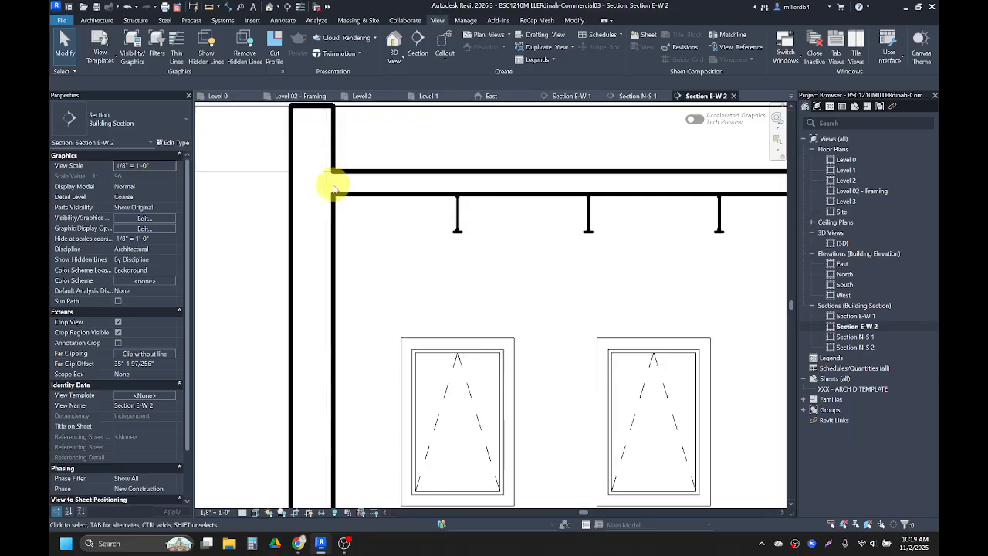
{"action": "scroll", "coordinate": [332, 182], "scroll_direction": "down", "scroll_amount": 5}
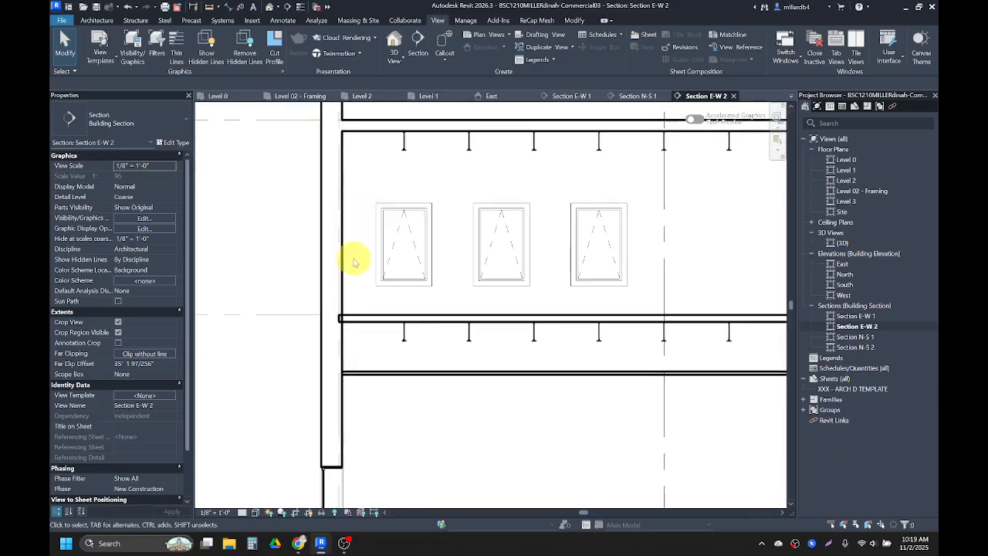
{"action": "scroll", "coordinate": [351, 258], "scroll_direction": "up", "scroll_amount": 2}
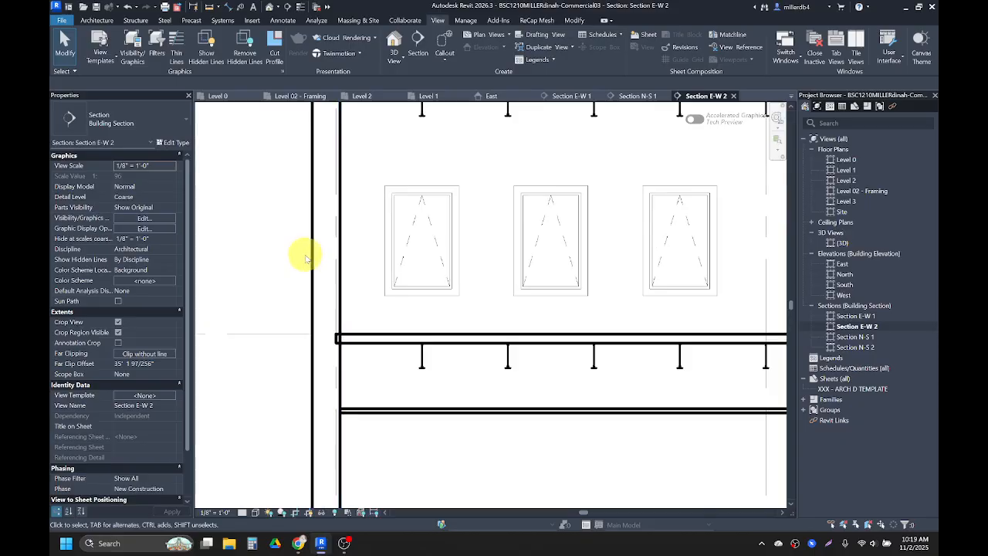
Use Join Geometry to join the grid 1 exterior brick wall with the Level 2 floor deck and the ceiling below it.
{"action": "key", "text": "j"}
{"action": "key", "text": "g"}
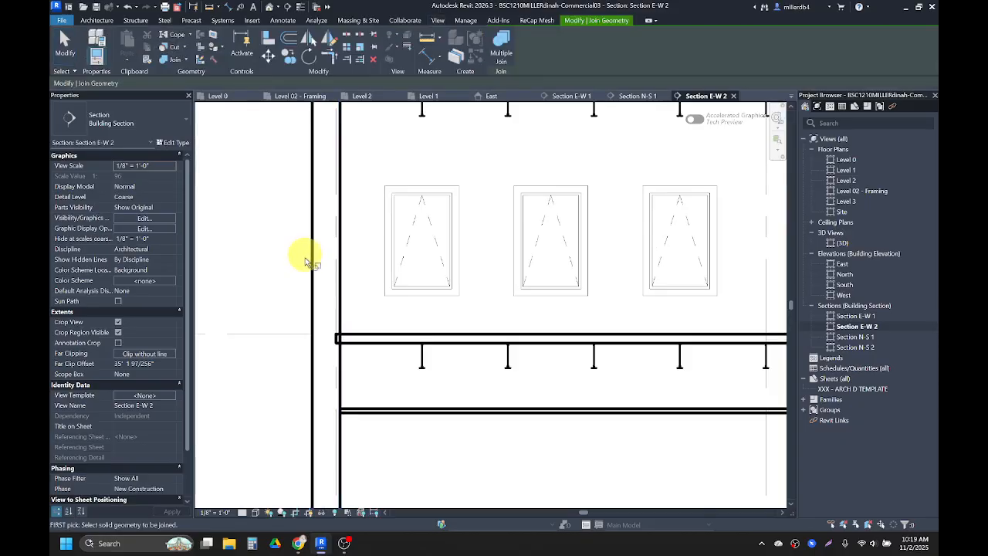
{"action": "key", "text": "Escape"}
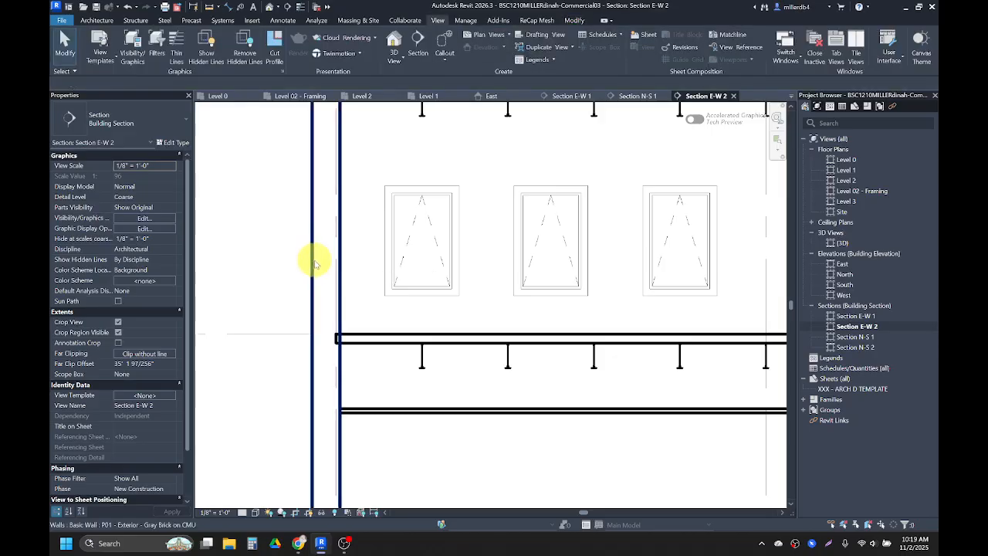
{"action": "left_click", "coordinate": [314, 263]}
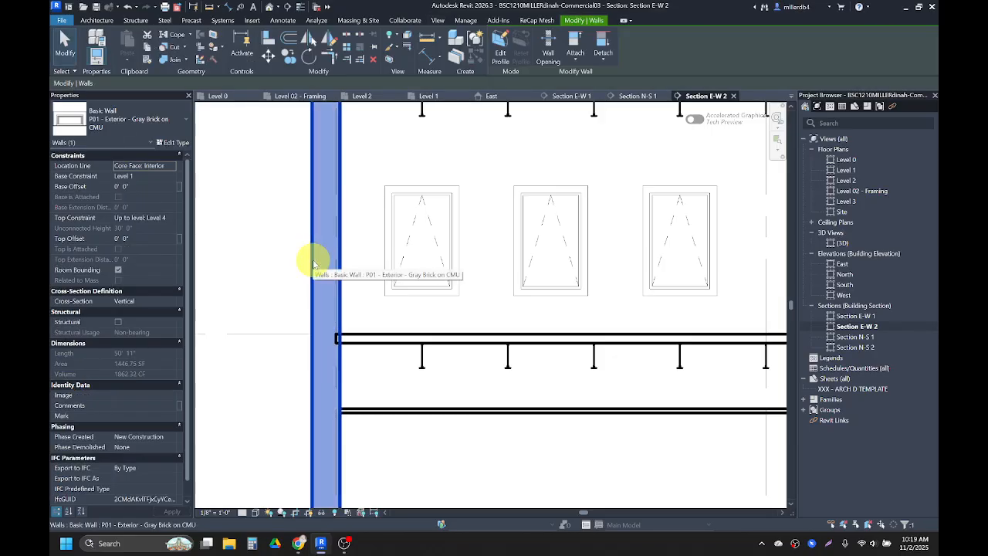
{"action": "left_click", "coordinate": [176, 62]}
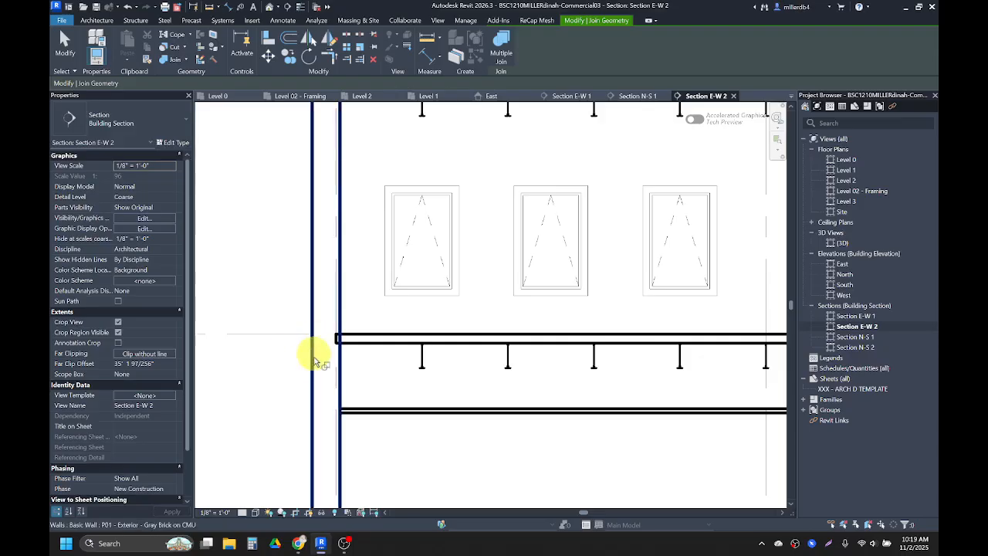
{"action": "left_click", "coordinate": [314, 362]}
{"action": "left_click", "coordinate": [360, 340]}
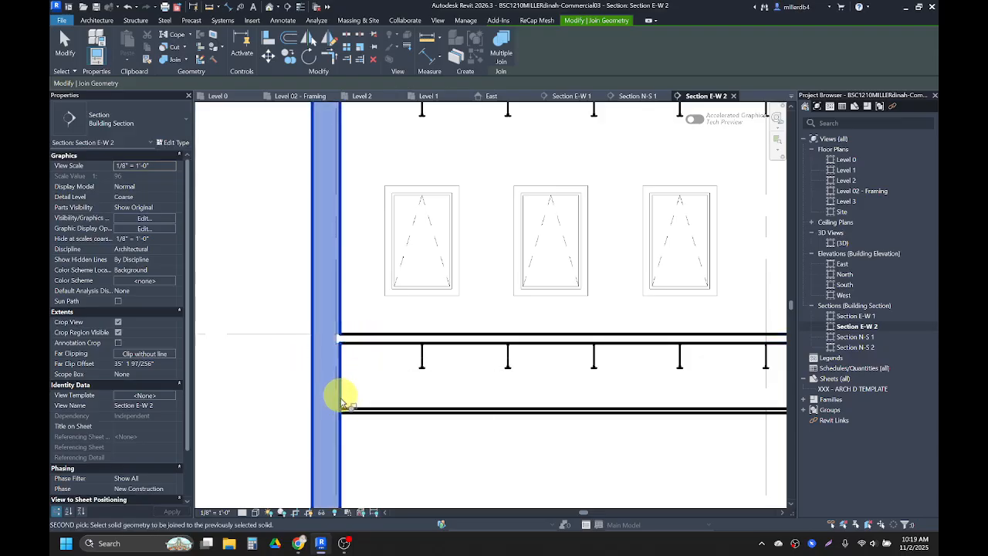
{"action": "left_click", "coordinate": [349, 410]}
Join the exterior wall, 12" CMU foundation wall, 6" concrete slab and bearing footing to one another at grid 1.
{"action": "middle_click_drag", "start_coordinate": [370, 434], "coordinate": [397, 236]}
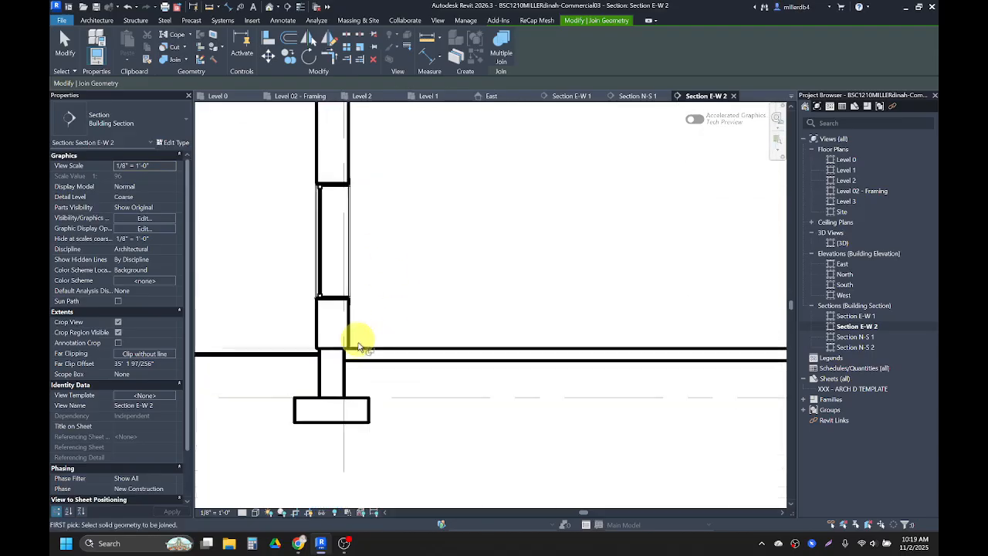
{"action": "left_click", "coordinate": [310, 336]}
{"action": "left_click", "coordinate": [316, 372]}
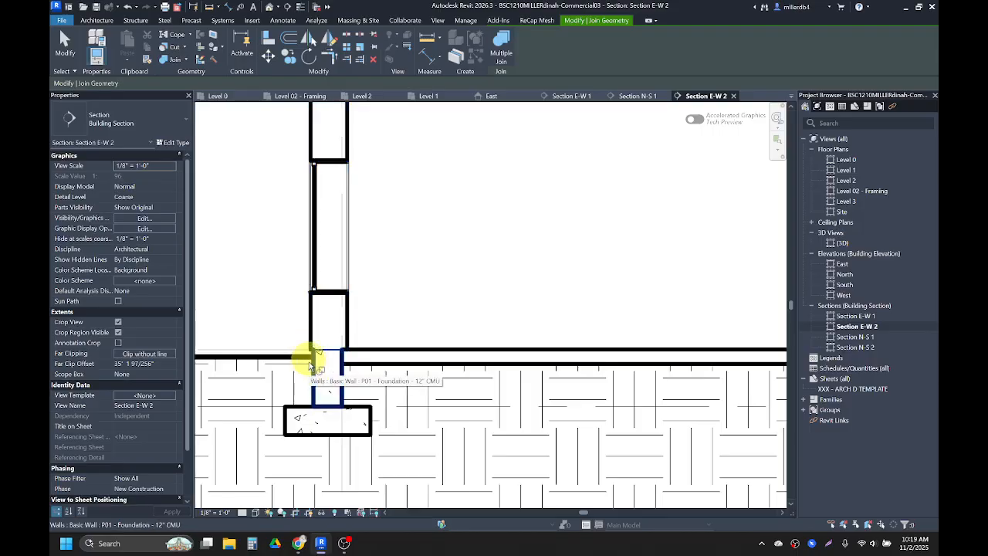
{"action": "left_click", "coordinate": [315, 369]}
{"action": "left_click", "coordinate": [360, 362]}
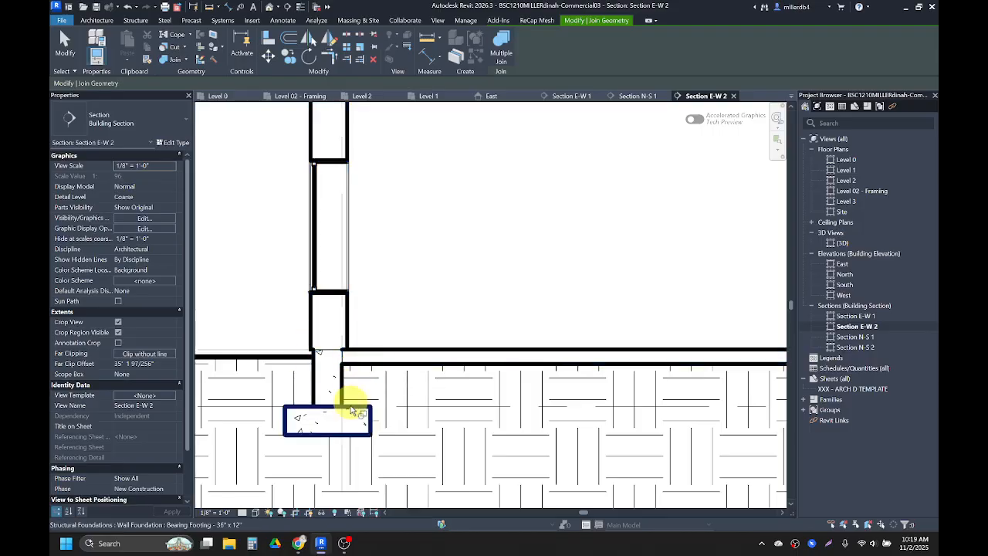
{"action": "left_click", "coordinate": [349, 336]}
{"action": "left_click", "coordinate": [359, 348]}
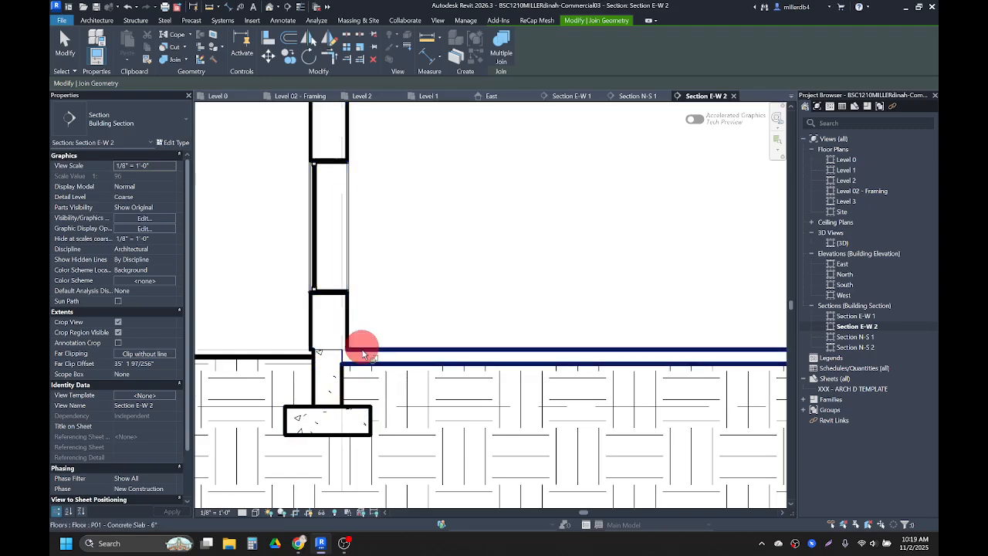
{"action": "left_click", "coordinate": [313, 409]}
{"action": "left_click", "coordinate": [318, 393]}
{"action": "scroll", "coordinate": [355, 442], "scroll_direction": "down", "scroll_amount": 1}
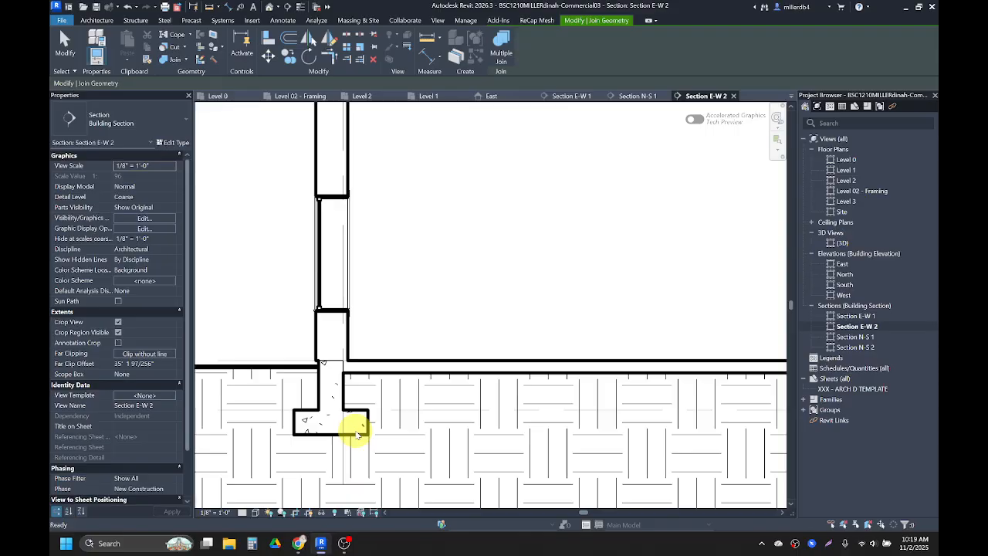
Join the bearing footing at grid 5 with the 12" CMU foundation wall above it.
{"action": "scroll", "coordinate": [357, 435], "scroll_direction": "down", "scroll_amount": 5}
{"action": "mouse_move", "coordinate": [521, 373]}
{"action": "middle_mouse_down"}
{"action": "mouse_move", "coordinate": [456, 357]}
{"action": "mouse_move", "coordinate": [182, 359]}
{"action": "middle_mouse_up"}
{"action": "middle_click_drag", "start_coordinate": [558, 373], "coordinate": [369, 370]}
{"action": "middle_click_drag", "start_coordinate": [485, 369], "coordinate": [331, 360]}
{"action": "scroll", "coordinate": [393, 360], "scroll_direction": "up", "scroll_amount": 3}
{"action": "scroll", "coordinate": [490, 377], "scroll_direction": "up", "scroll_amount": 3}
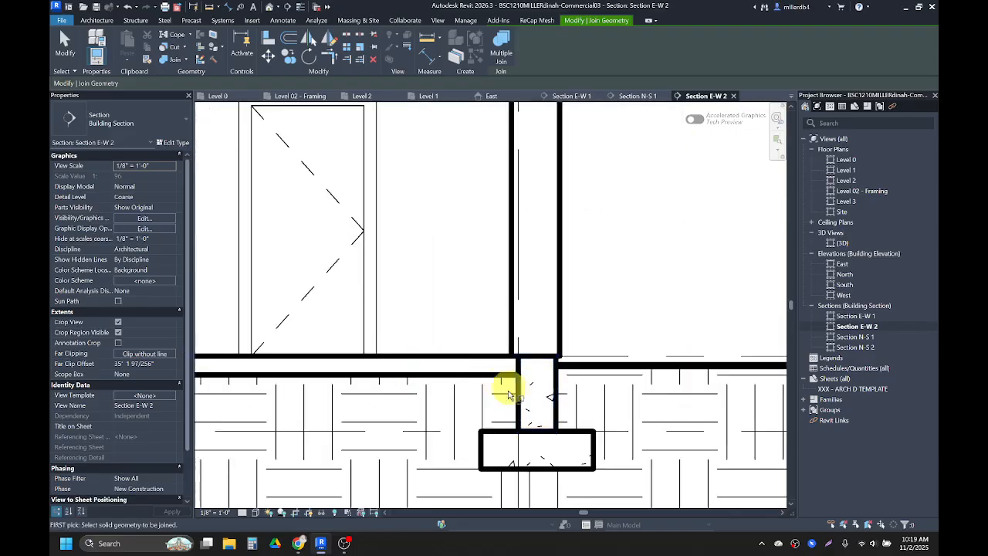
{"action": "left_click", "coordinate": [503, 434]}
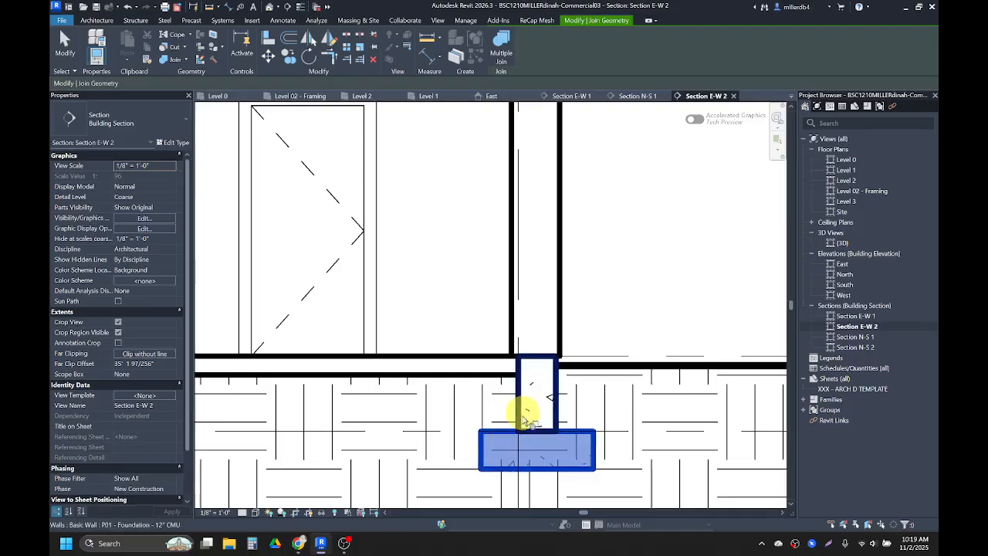
{"action": "left_click", "coordinate": [524, 420]}
Join the grid 5 foundation wall and exterior wall with the concrete slab and with each other.
{"action": "left_click", "coordinate": [521, 409]}
{"action": "left_click", "coordinate": [506, 379]}
{"action": "left_click", "coordinate": [503, 378]}
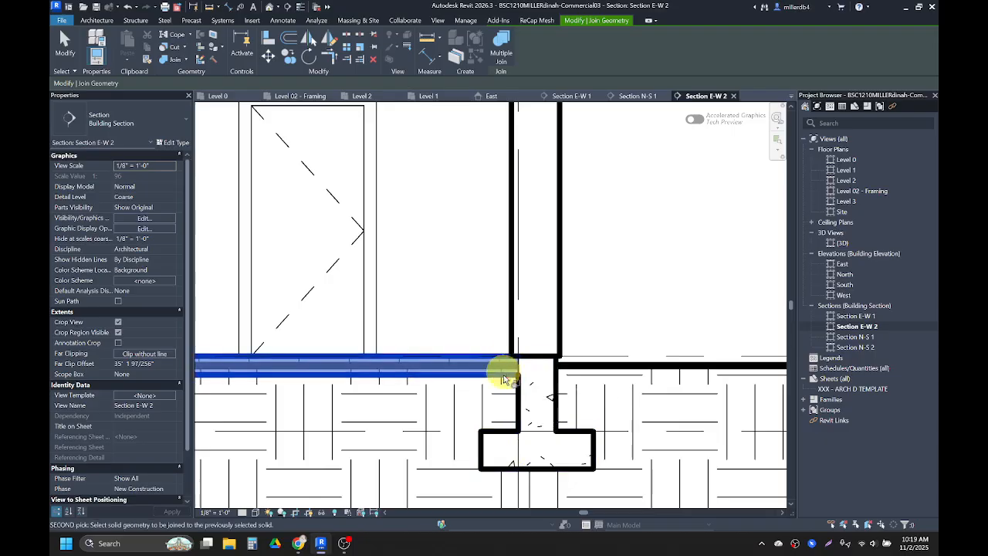
{"action": "left_click", "coordinate": [512, 346]}
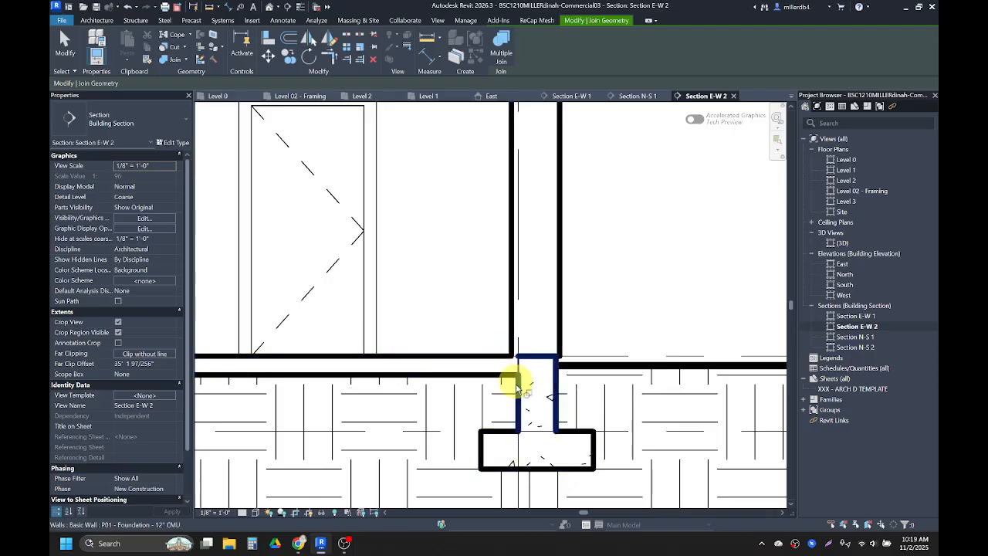
{"action": "left_click", "coordinate": [562, 338]}
{"action": "left_click", "coordinate": [558, 379]}
Join the grid 5 exterior wall with the first-floor ceiling and the Level 2 concrete-on-metal-deck floor.
{"action": "scroll", "coordinate": [557, 370], "scroll_direction": "down", "scroll_amount": 3}
{"action": "scroll", "coordinate": [540, 241], "scroll_direction": "up", "scroll_amount": 4}
{"action": "left_click", "coordinate": [541, 240]}
{"action": "left_click", "coordinate": [549, 268]}
{"action": "left_click", "coordinate": [551, 151]}
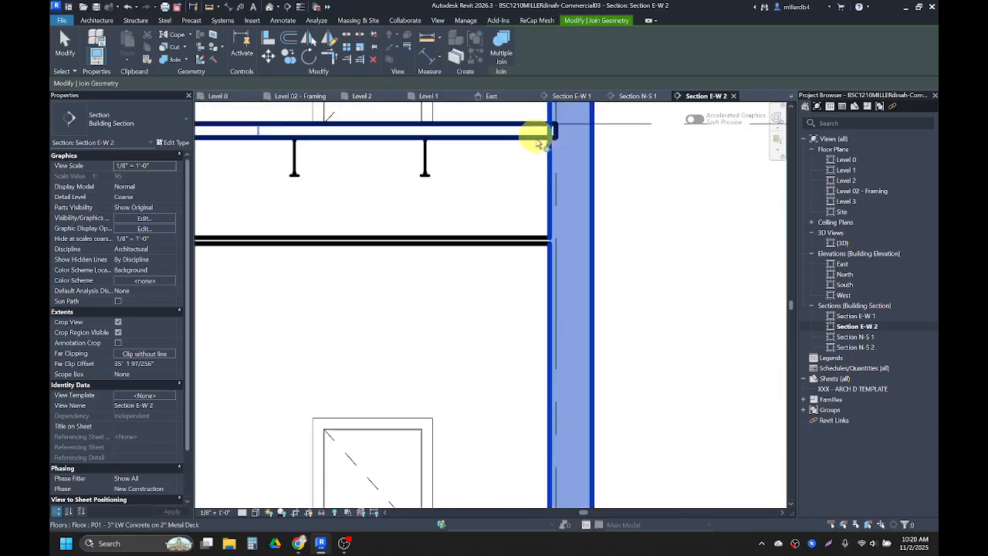
{"action": "left_click", "coordinate": [538, 143]}
{"action": "middle_click_drag", "start_coordinate": [563, 140], "coordinate": [522, 441]}
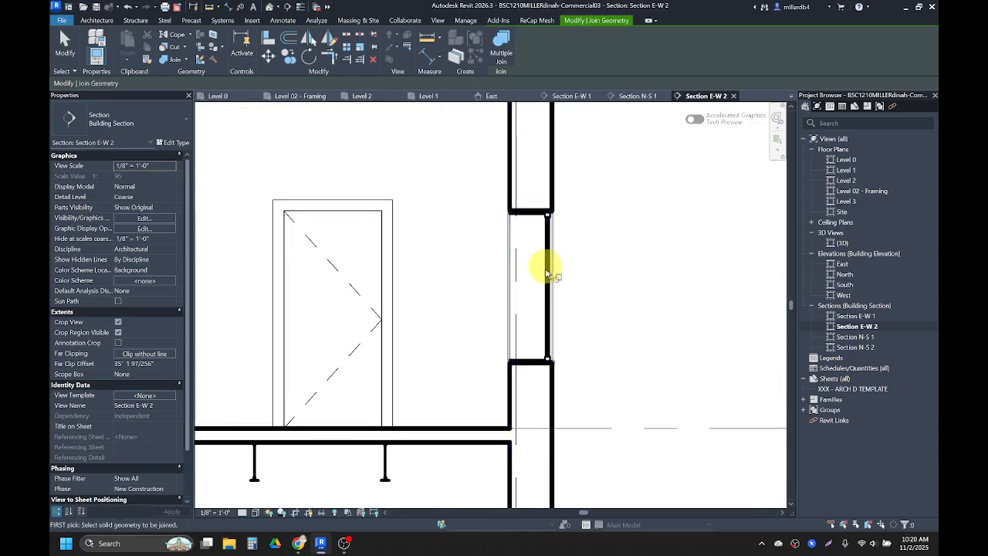
{"action": "scroll", "coordinate": [542, 201], "scroll_direction": "down", "scroll_amount": 5}
{"action": "scroll", "coordinate": [533, 174], "scroll_direction": "up", "scroll_amount": 3}
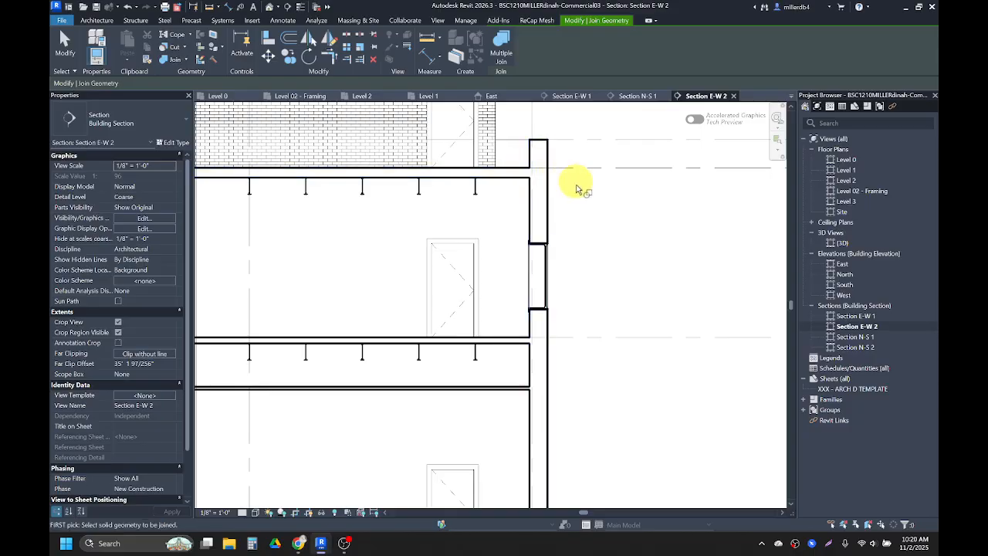
{"action": "scroll", "coordinate": [589, 209], "scroll_direction": "down", "scroll_amount": 4}
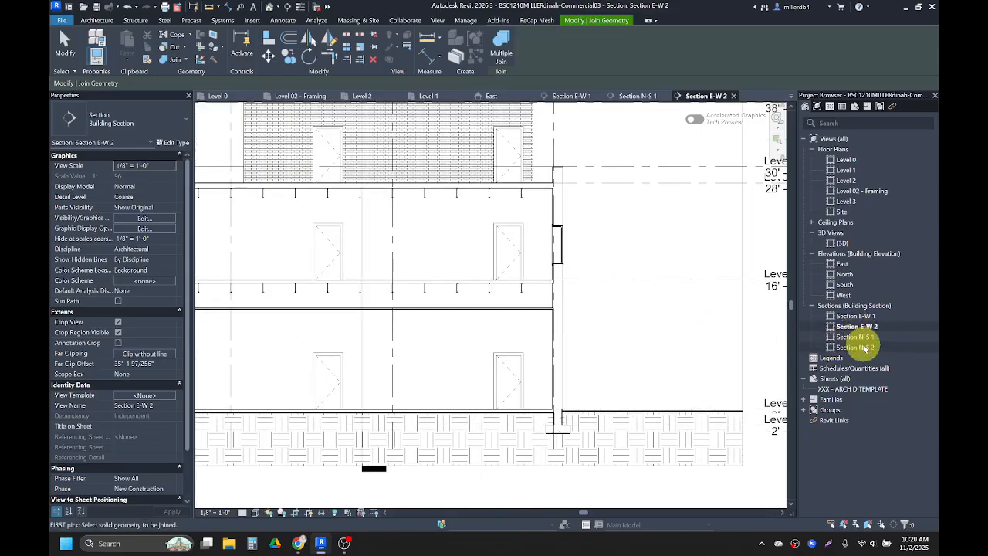
Open Section N-S 2 and join the Gray Brick on CMU wall at grid A with the small overlapping piece below the stair-tower wall.
{"action": "double_click", "coordinate": [865, 348]}
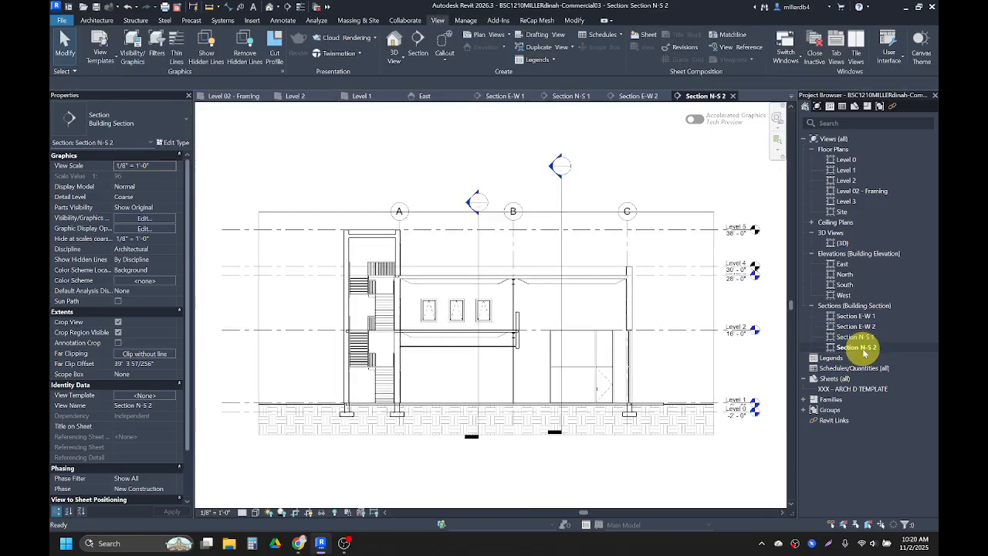
{"action": "scroll", "coordinate": [356, 245], "scroll_direction": "up", "scroll_amount": 6}
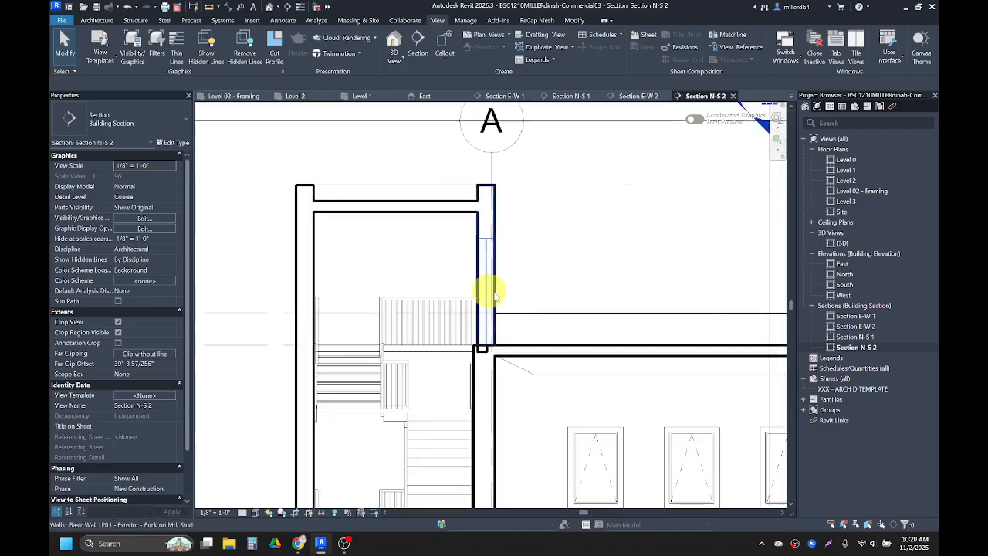
{"action": "scroll", "coordinate": [517, 319], "scroll_direction": "up", "scroll_amount": 2}
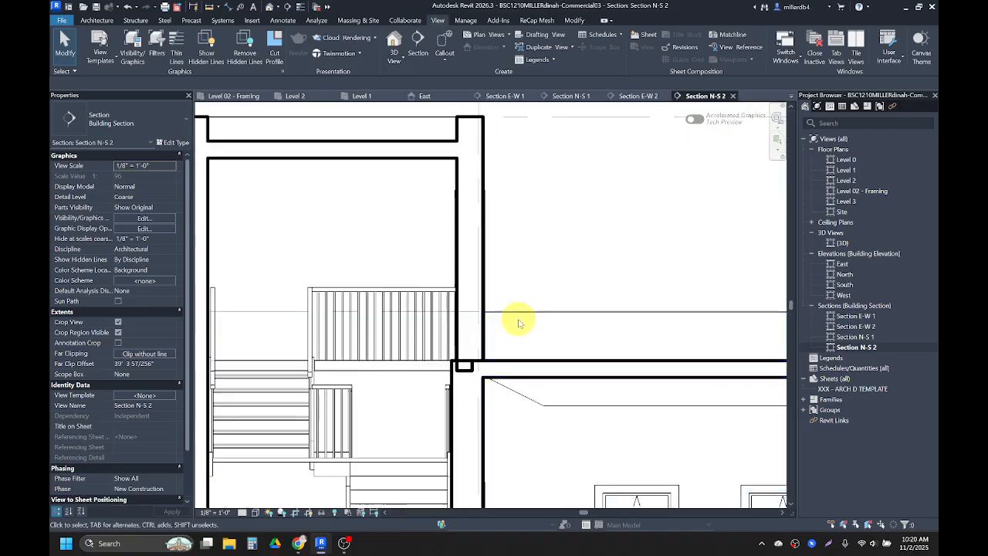
{"action": "key", "text": "j"}
{"action": "key", "text": "g"}
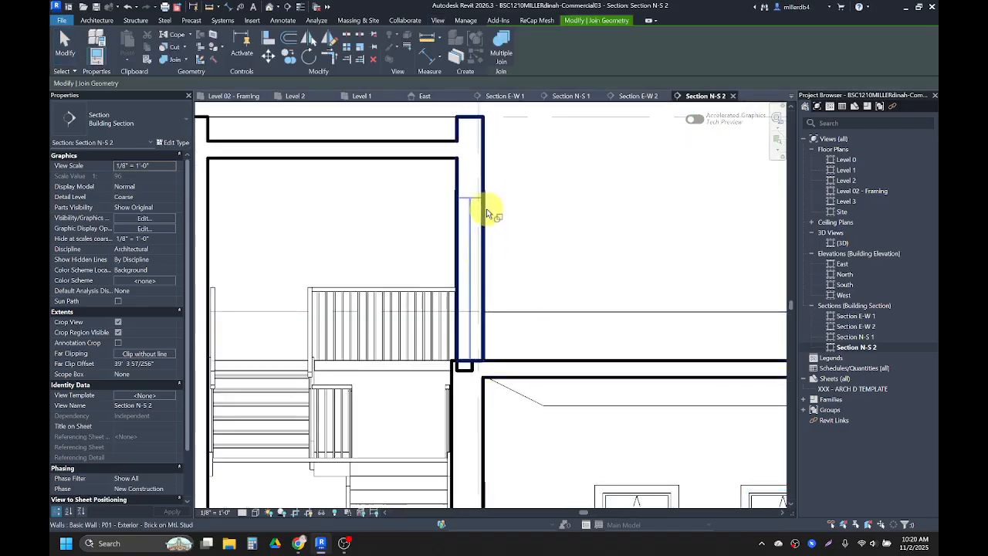
{"action": "left_click", "coordinate": [480, 175]}
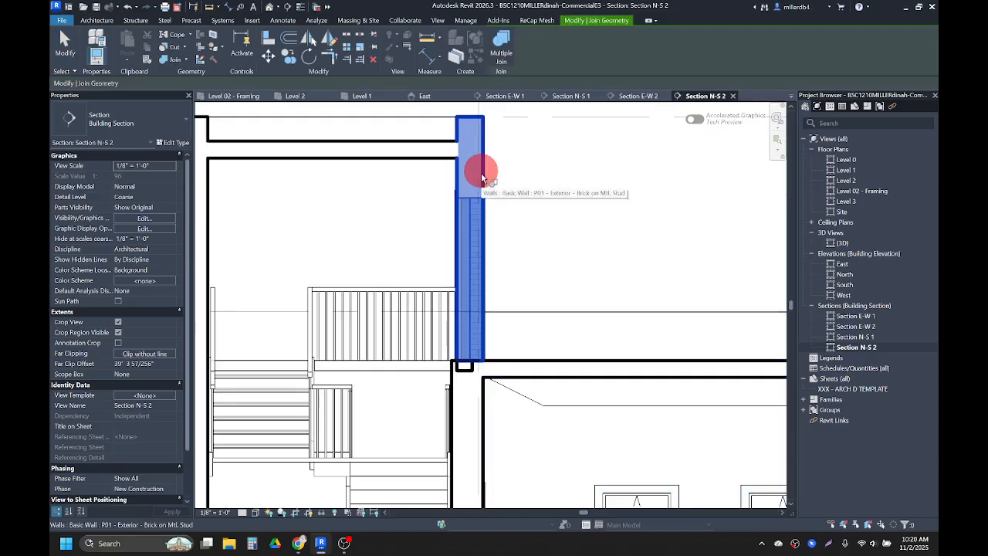
{"action": "left_click", "coordinate": [467, 374]}
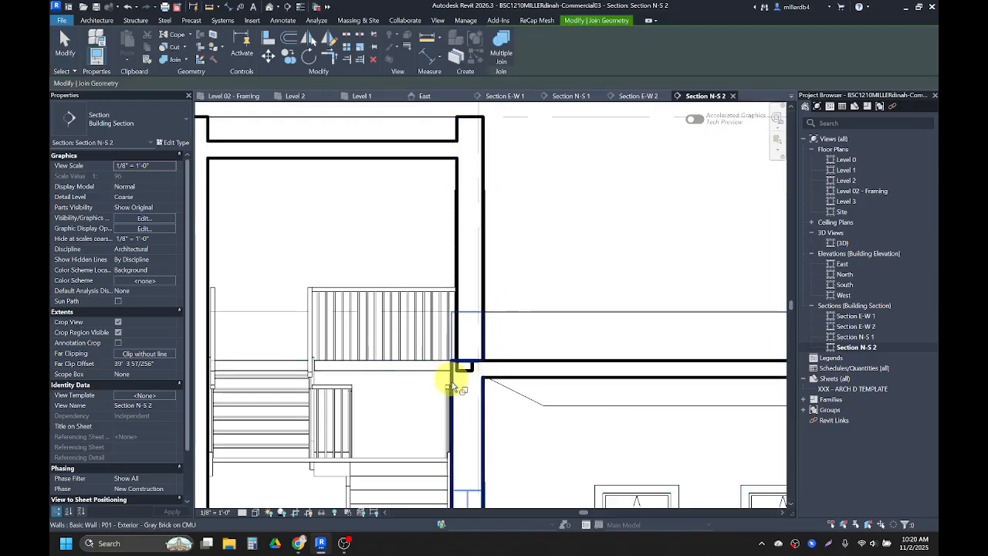
{"action": "left_click", "coordinate": [453, 382]}
{"action": "left_click", "coordinate": [460, 368]}
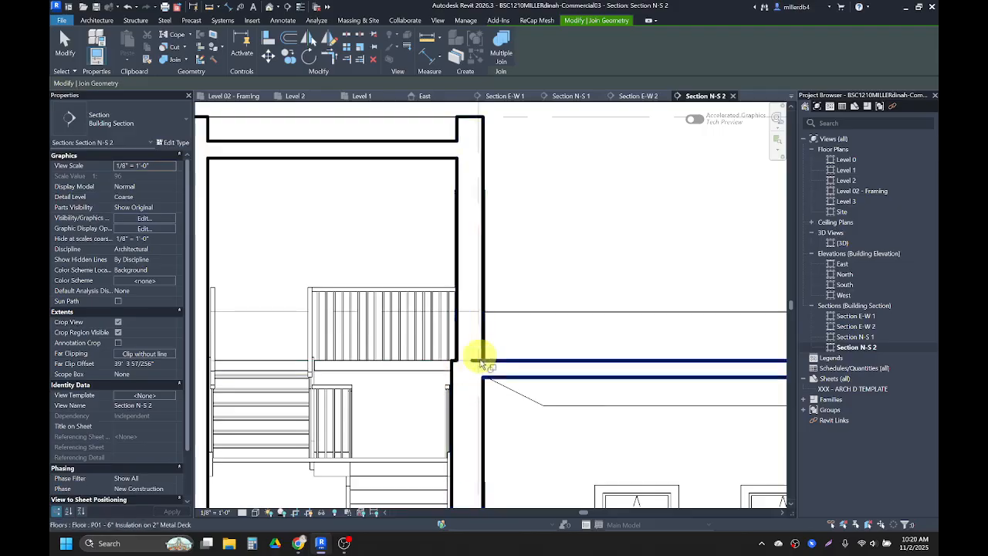
Join the stair tower's Brick on Mtl. Stud wall at grid A with the insulated roof deck and the Gray Brick on CMU wall below.
{"action": "left_click", "coordinate": [481, 346]}
{"action": "left_click", "coordinate": [494, 363]}
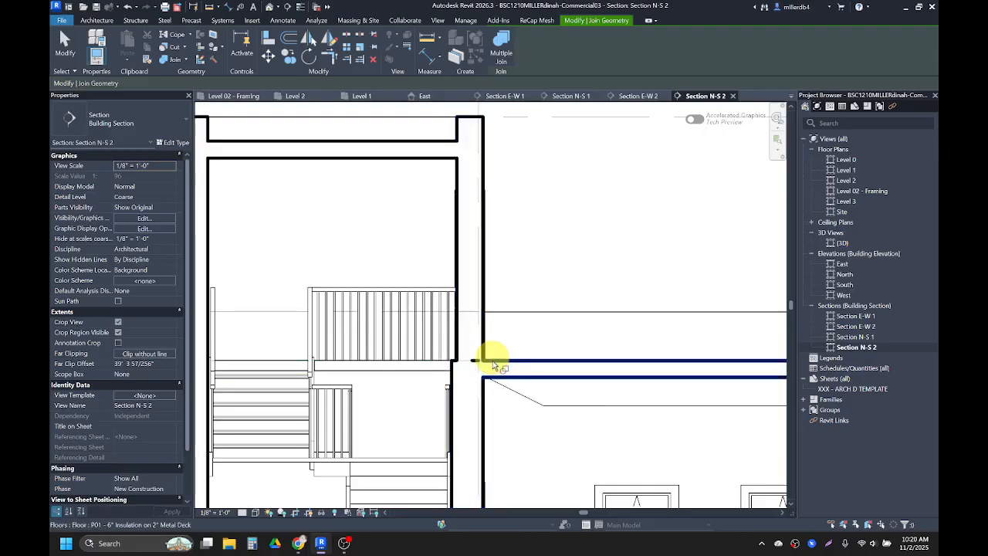
{"action": "left_click", "coordinate": [475, 358]}
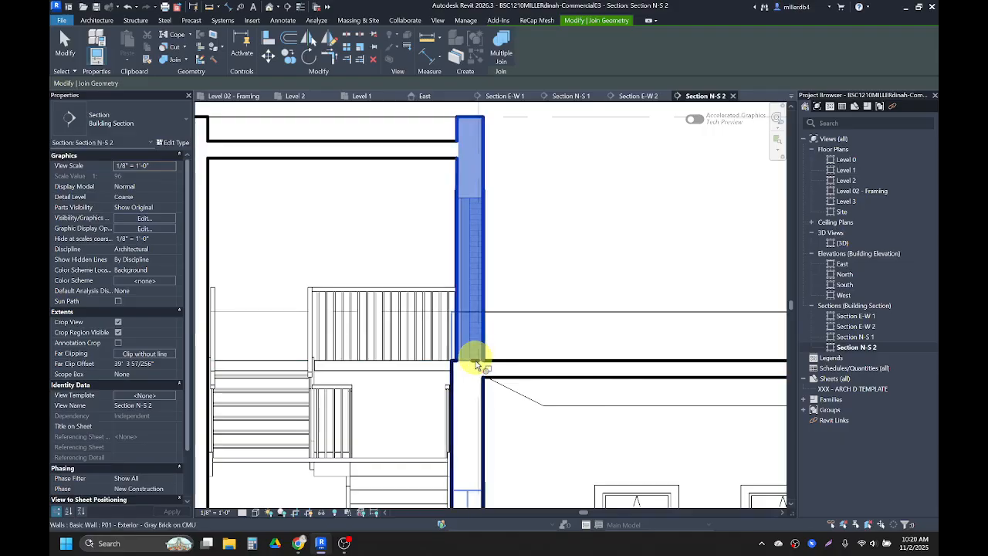
{"action": "left_click", "coordinate": [452, 374]}
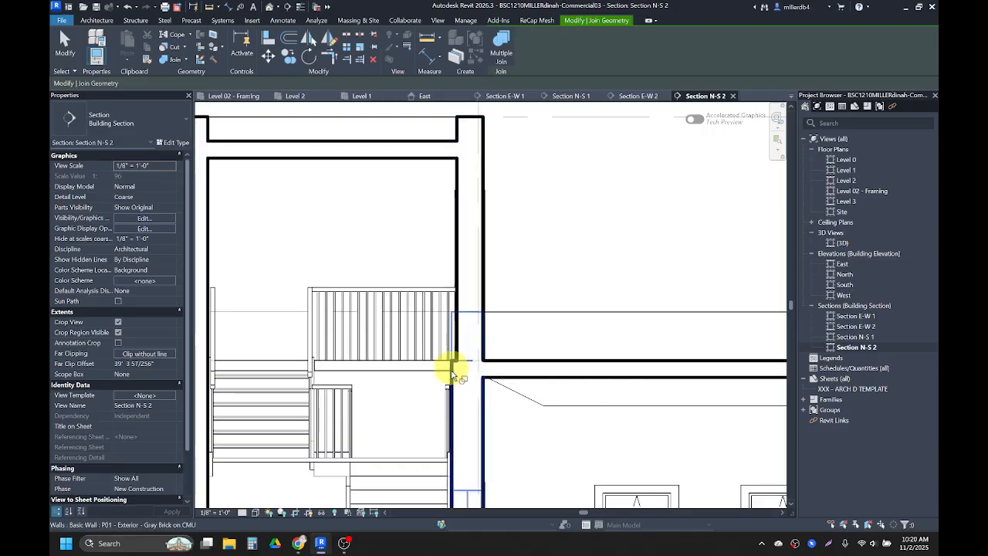
Join the 7 1/2" partition near grid B with the Level 2 concrete-on-metal-deck floor and the first-floor ceiling.
{"action": "scroll", "coordinate": [461, 375], "scroll_direction": "down", "scroll_amount": 6}
{"action": "middle_click_drag", "start_coordinate": [545, 402], "coordinate": [235, 354]}
{"action": "middle_click_drag", "start_coordinate": [560, 391], "coordinate": [641, 326]}
{"action": "scroll", "coordinate": [523, 386], "scroll_direction": "up", "scroll_amount": 4}
{"action": "left_click", "coordinate": [484, 391]}
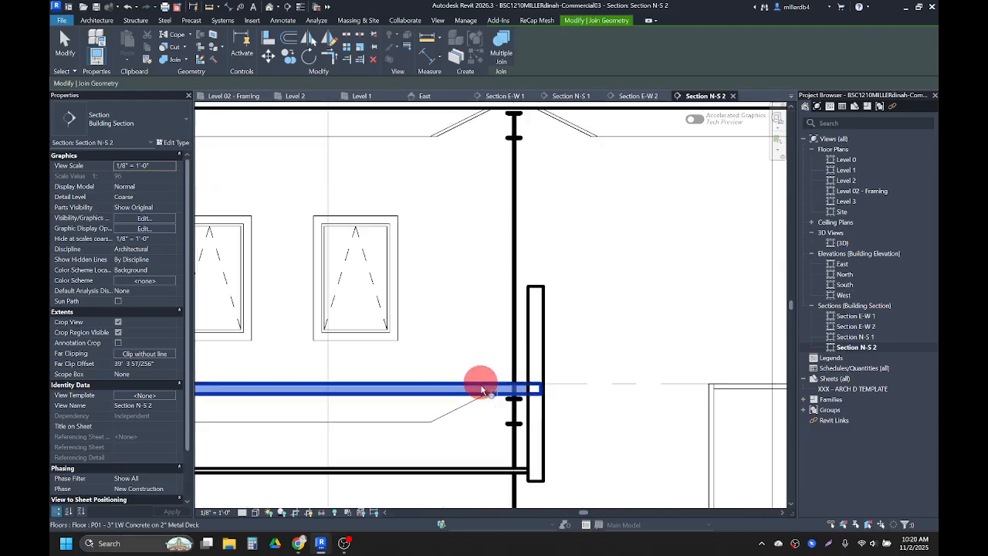
{"action": "left_click", "coordinate": [533, 373]}
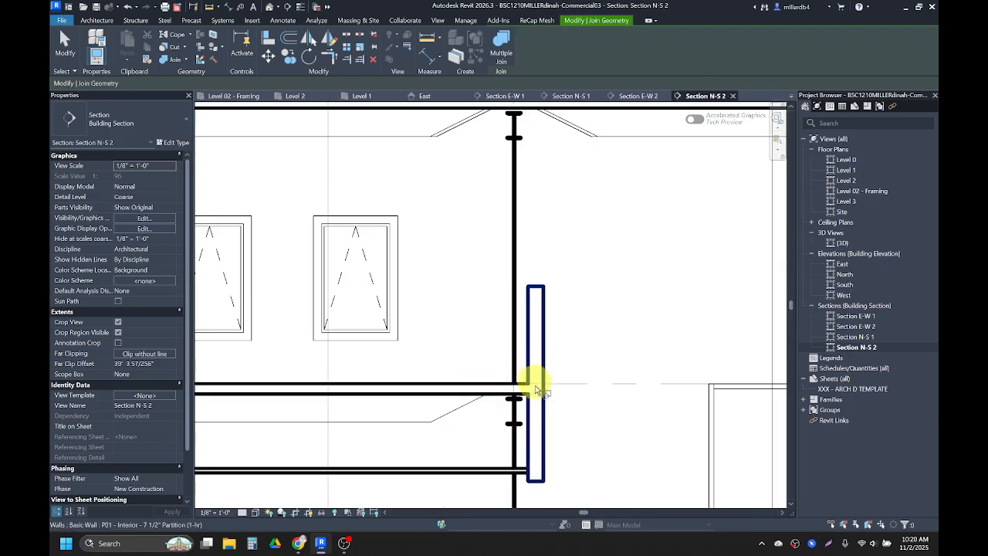
{"action": "middle_click_drag", "start_coordinate": [513, 432], "coordinate": [530, 401]}
{"action": "left_click", "coordinate": [530, 437]}
{"action": "left_click", "coordinate": [548, 448]}
Join the Gray Brick on CMU wall at grid A with the first-floor ceiling and the Level 2 floor.
{"action": "middle_click_drag", "start_coordinate": [434, 443], "coordinate": [654, 406]}
{"action": "middle_click_drag", "start_coordinate": [291, 411], "coordinate": [546, 411]}
{"action": "left_click", "coordinate": [419, 406]}
{"action": "left_click", "coordinate": [400, 427]}
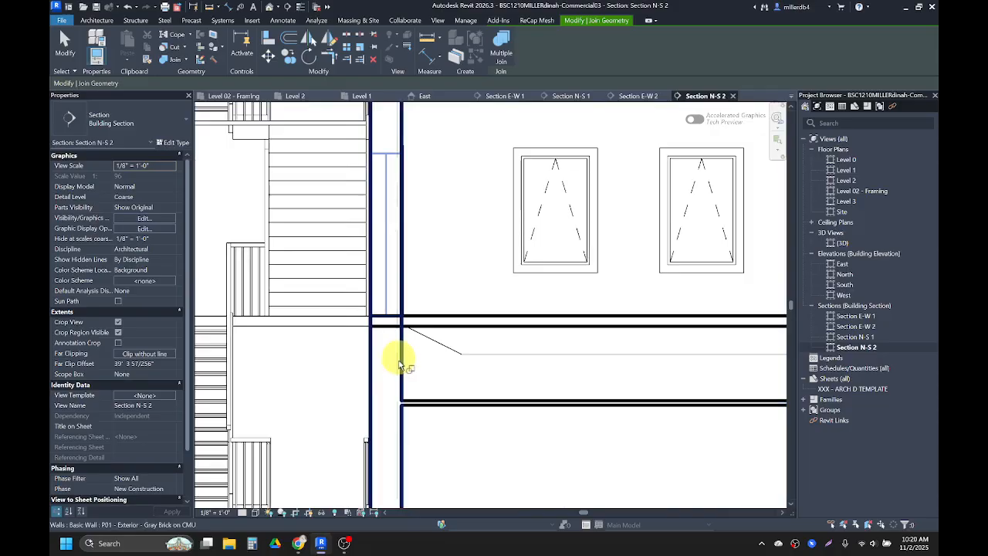
{"action": "left_click", "coordinate": [400, 366]}
{"action": "left_click", "coordinate": [409, 325]}
Join the stair tower's outer wall with the Level 2 floor edge that overlaps it.
{"action": "scroll", "coordinate": [409, 362], "scroll_direction": "down", "scroll_amount": 2}
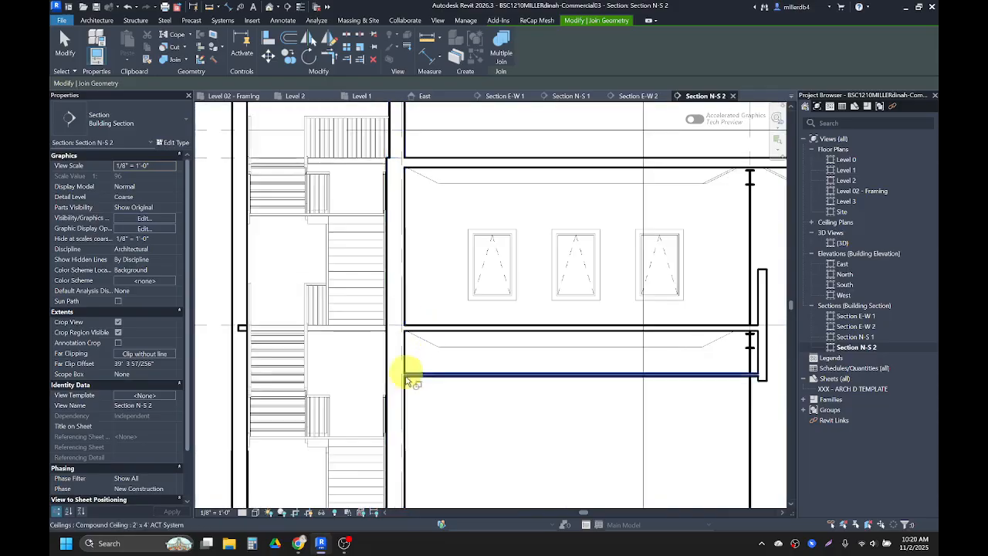
{"action": "scroll", "coordinate": [405, 372], "scroll_direction": "down", "scroll_amount": 1}
{"action": "left_click", "coordinate": [262, 339]}
{"action": "left_click", "coordinate": [262, 337]}
Join the stair tower's outer wall, 6" concrete slab, 12" CMU foundation wall and bearing footing to one another.
{"action": "middle_click_drag", "start_coordinate": [256, 403], "coordinate": [292, 337]}
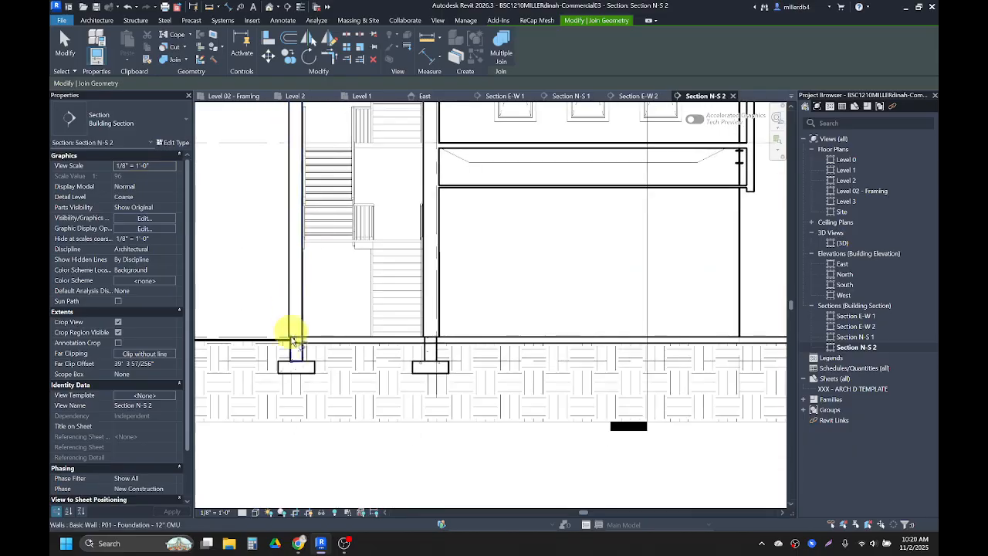
{"action": "scroll", "coordinate": [292, 337], "scroll_direction": "up", "scroll_amount": 2}
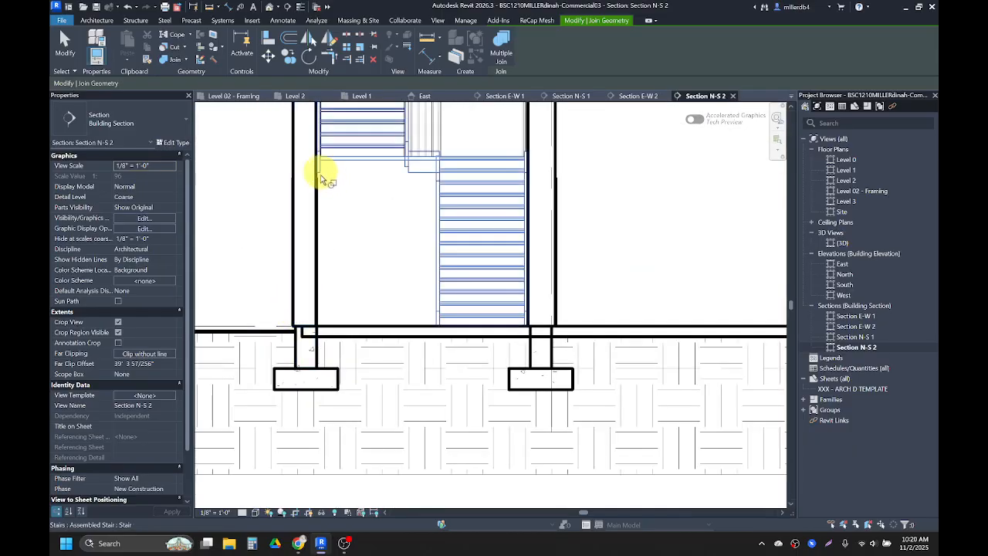
{"action": "left_click", "coordinate": [295, 164]}
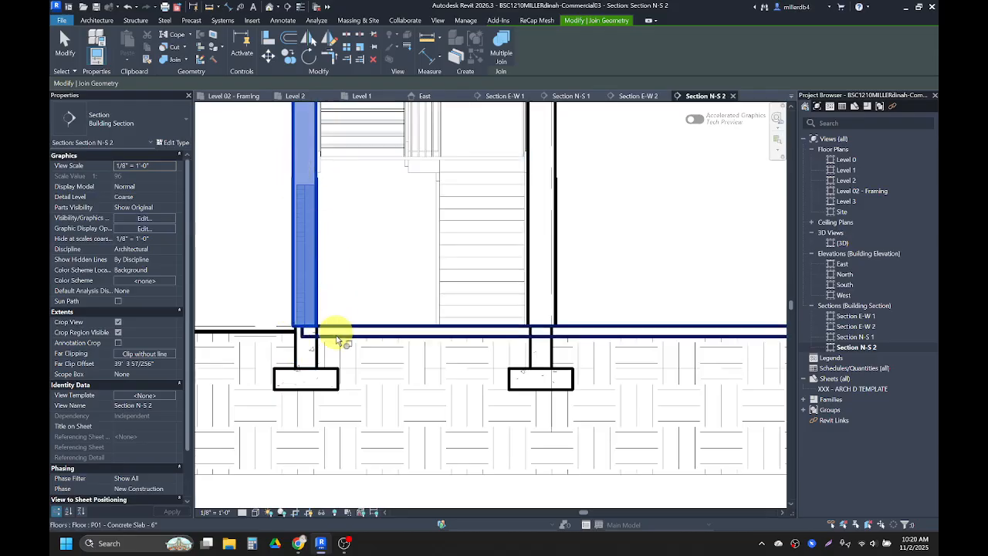
{"action": "left_click", "coordinate": [338, 340]}
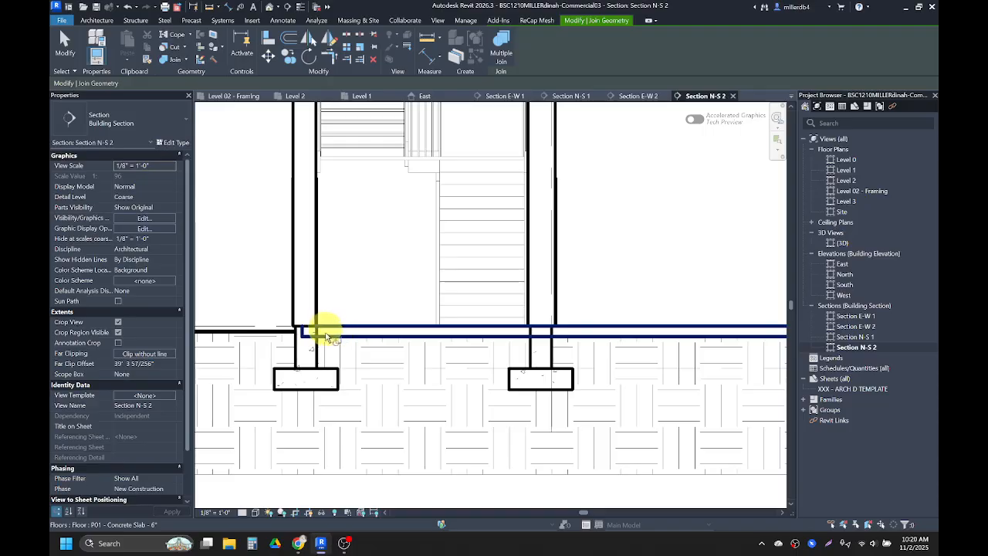
{"action": "left_click", "coordinate": [291, 312]}
{"action": "left_click", "coordinate": [294, 335]}
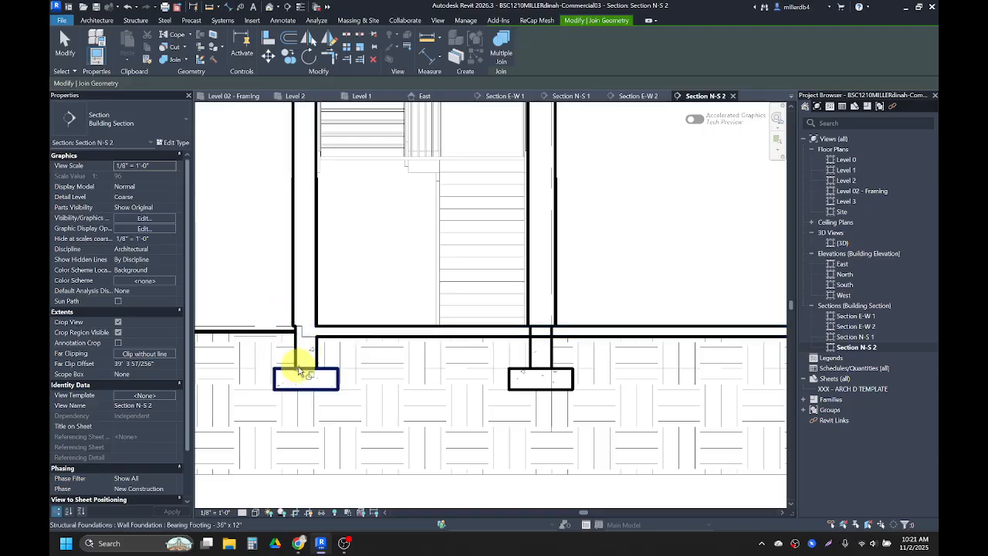
{"action": "left_click", "coordinate": [299, 345]}
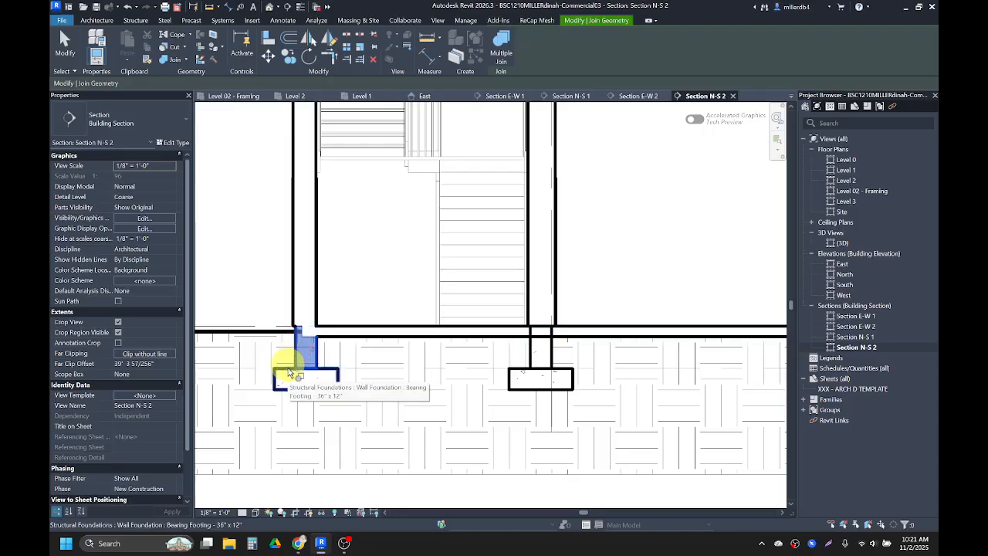
{"action": "left_click", "coordinate": [290, 373]}
Join the grid A bearing footing with its foundation wall, and the concrete slab with the foundation wall and exterior wall there.
{"action": "left_click", "coordinate": [518, 378]}
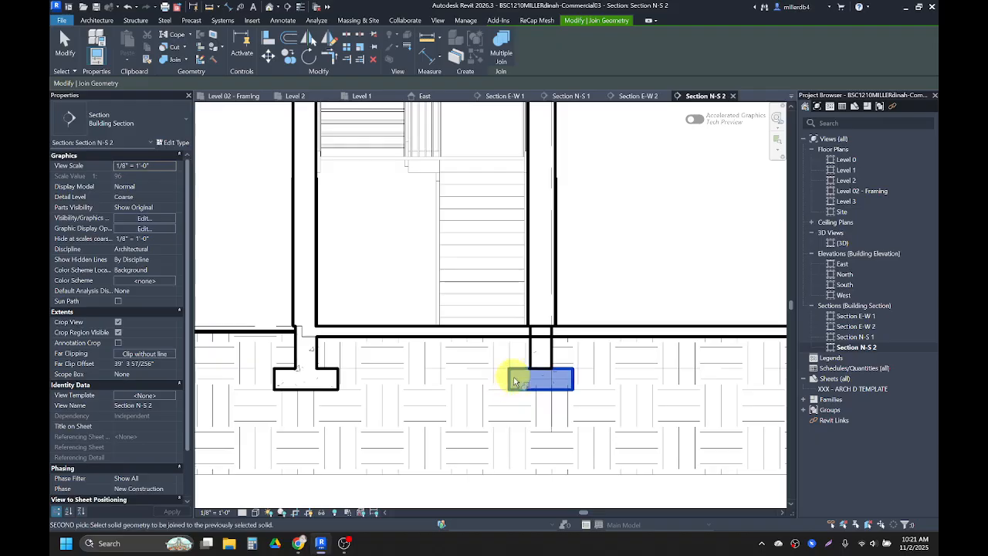
{"action": "left_click", "coordinate": [531, 361]}
{"action": "left_click", "coordinate": [531, 352]}
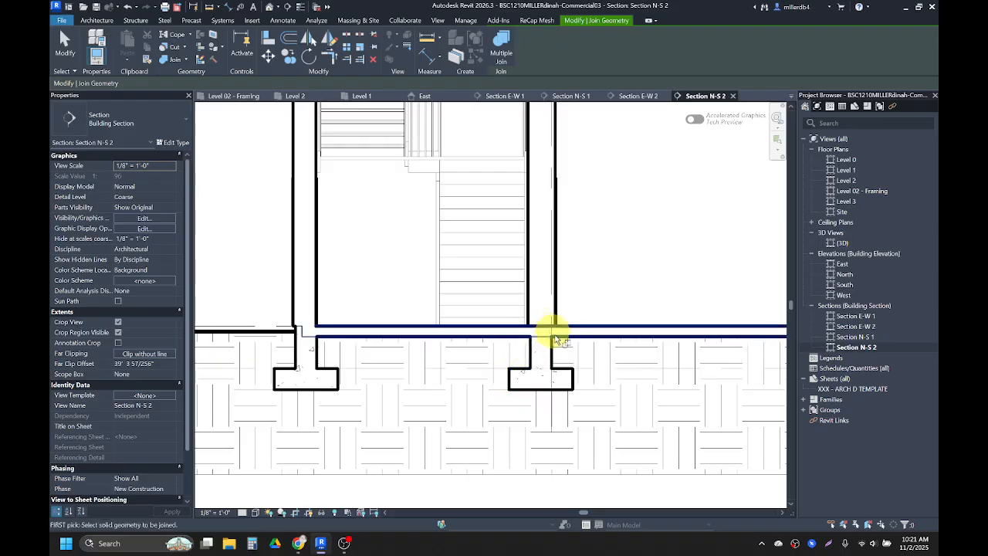
{"action": "left_click", "coordinate": [564, 338]}
{"action": "left_click", "coordinate": [555, 317]}
Join the 12" CMU foundation wall at grid C with the bearing footing below it and the 6" concrete slab.
{"action": "scroll", "coordinate": [563, 334], "scroll_direction": "down", "scroll_amount": 1}
{"action": "middle_click_drag", "start_coordinate": [614, 349], "coordinate": [426, 323]}
{"action": "scroll", "coordinate": [427, 322], "scroll_direction": "down", "scroll_amount": 1}
{"action": "middle_click_drag", "start_coordinate": [619, 326], "coordinate": [260, 335]}
{"action": "middle_click_drag", "start_coordinate": [711, 335], "coordinate": [537, 335]}
{"action": "scroll", "coordinate": [560, 347], "scroll_direction": "up", "scroll_amount": 1}
{"action": "scroll", "coordinate": [562, 361], "scroll_direction": "up", "scroll_amount": 1}
{"action": "left_click", "coordinate": [538, 349]}
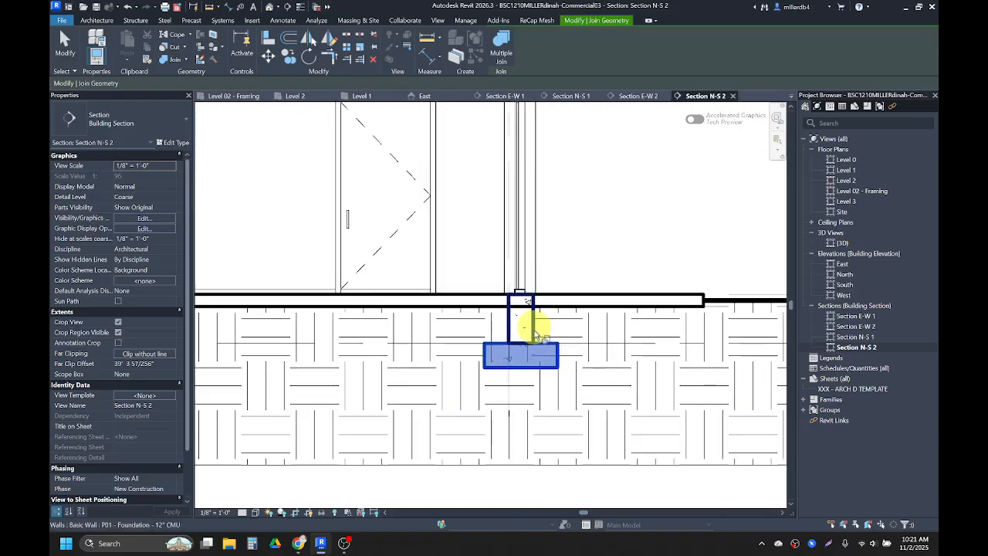
{"action": "left_click", "coordinate": [538, 333]}
{"action": "left_click", "coordinate": [538, 330]}
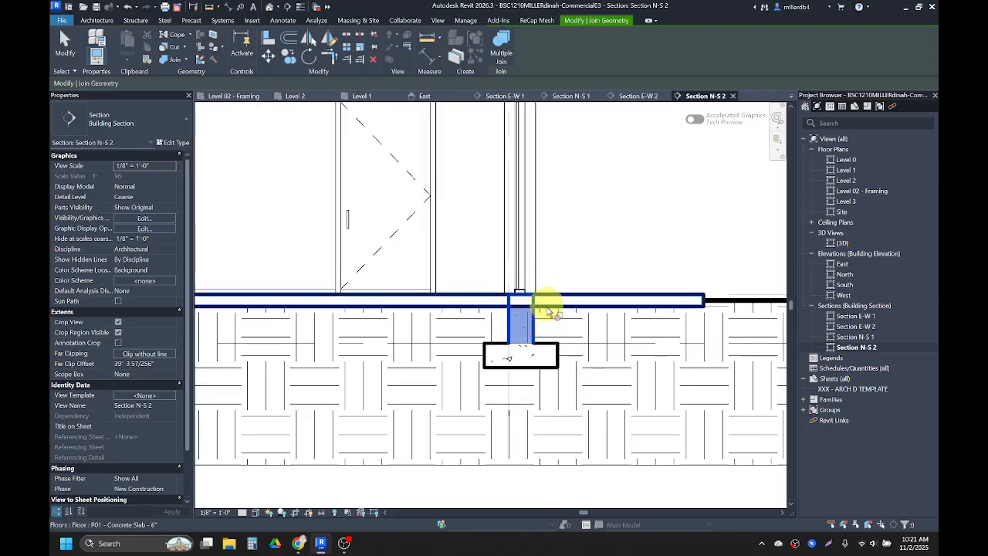
{"action": "left_click", "coordinate": [540, 301]}
{"action": "scroll", "coordinate": [541, 321], "scroll_direction": "down", "scroll_amount": 3}
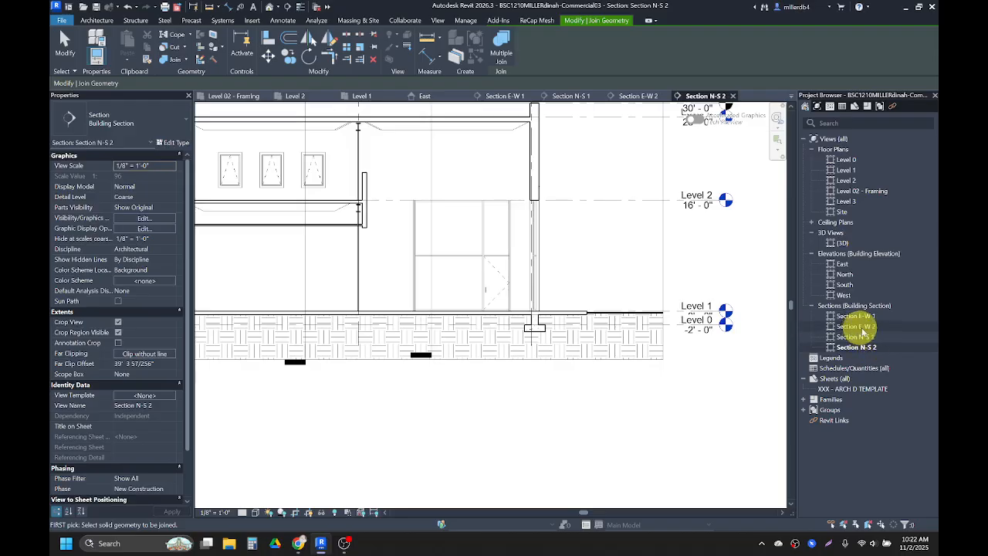
{"action": "scroll", "coordinate": [579, 316], "scroll_direction": "down", "scroll_amount": 3}
{"action": "middle_click_drag", "start_coordinate": [540, 324], "coordinate": [618, 359]}
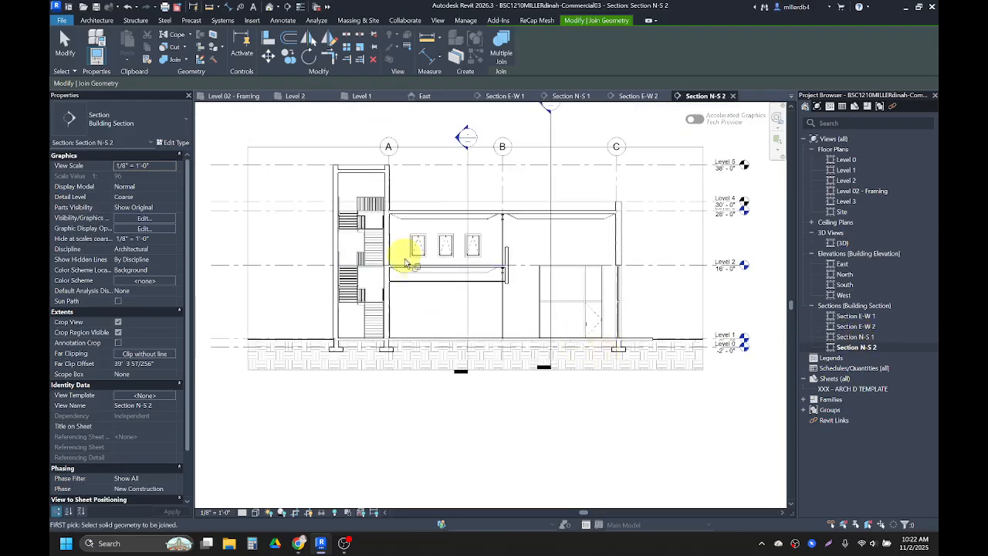
{"action": "scroll", "coordinate": [402, 259], "scroll_direction": "up", "scroll_amount": 2}
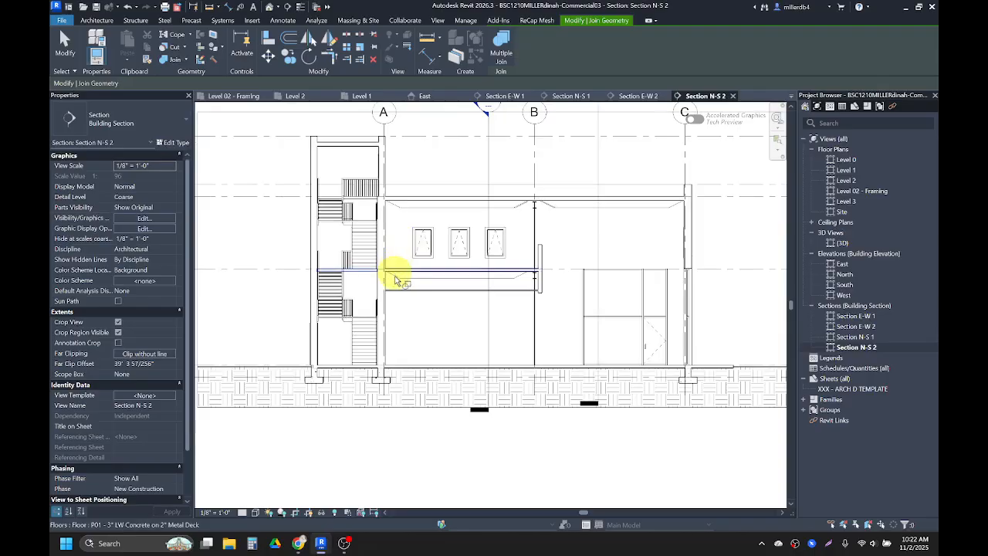
Open Section N-S 1 and join the Gray Brick on CMU exterior wall at grid A with the 12" CMU foundation wall.
{"action": "double_click", "coordinate": [849, 337]}
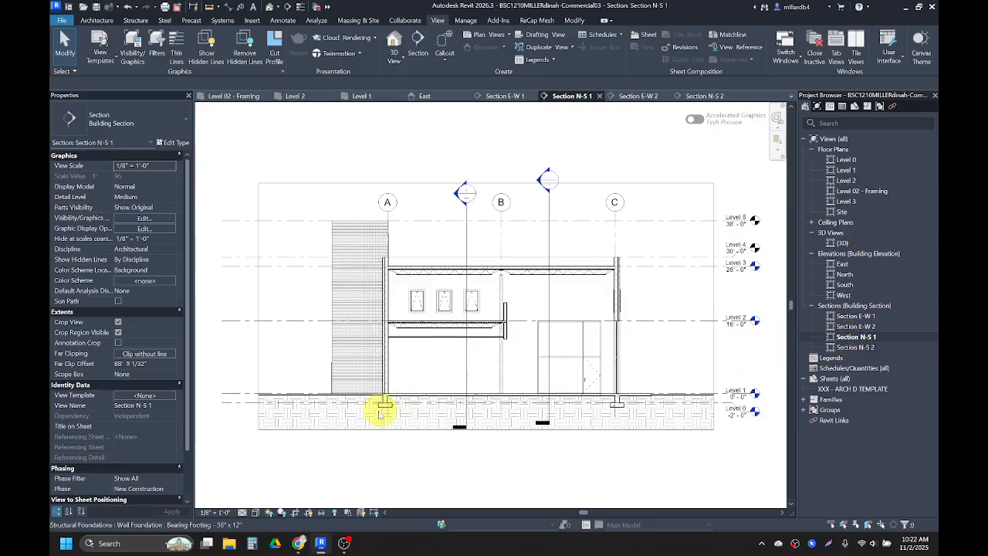
{"action": "scroll", "coordinate": [386, 405], "scroll_direction": "up", "scroll_amount": 6}
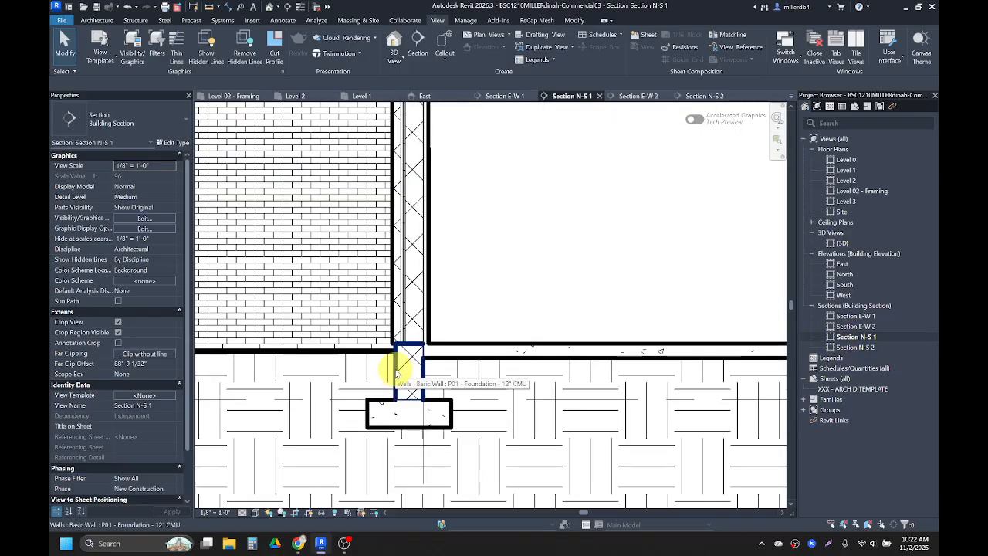
{"action": "left_click", "coordinate": [396, 373]}
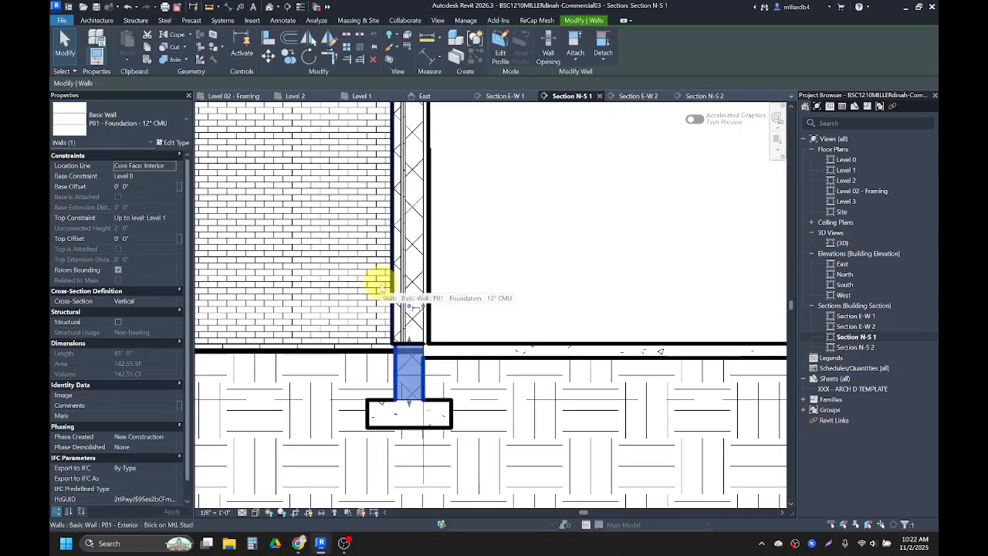
{"action": "key", "text": "Escape"}
{"action": "key", "text": "g"}
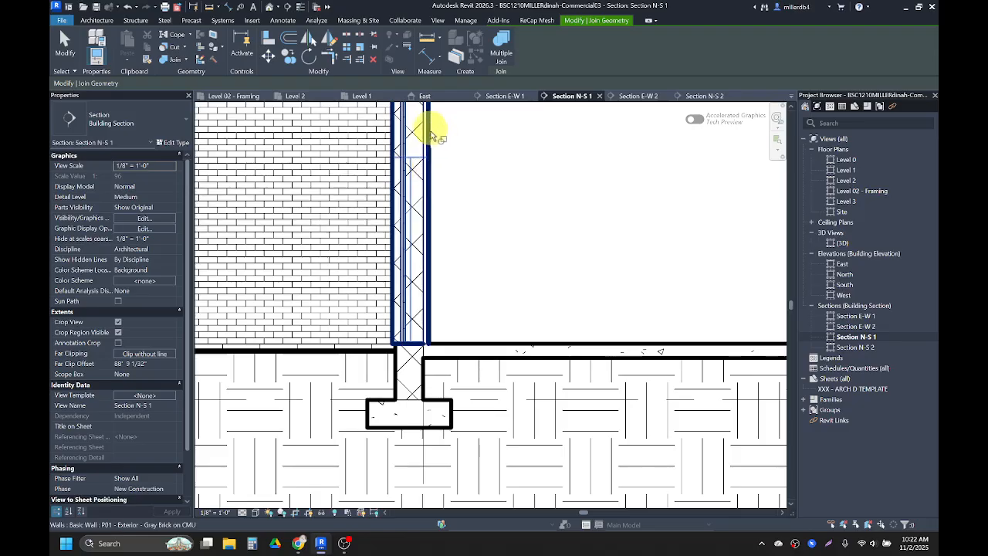
{"action": "left_click", "coordinate": [432, 137]}
{"action": "left_click", "coordinate": [399, 368]}
Check the remaining floor and wall joins in Section N-S 1, and open Section E-W 1 to examine those at grid 1.
{"action": "scroll", "coordinate": [393, 358], "scroll_direction": "down", "scroll_amount": 4}
{"action": "middle_click_drag", "start_coordinate": [553, 320], "coordinate": [470, 328]}
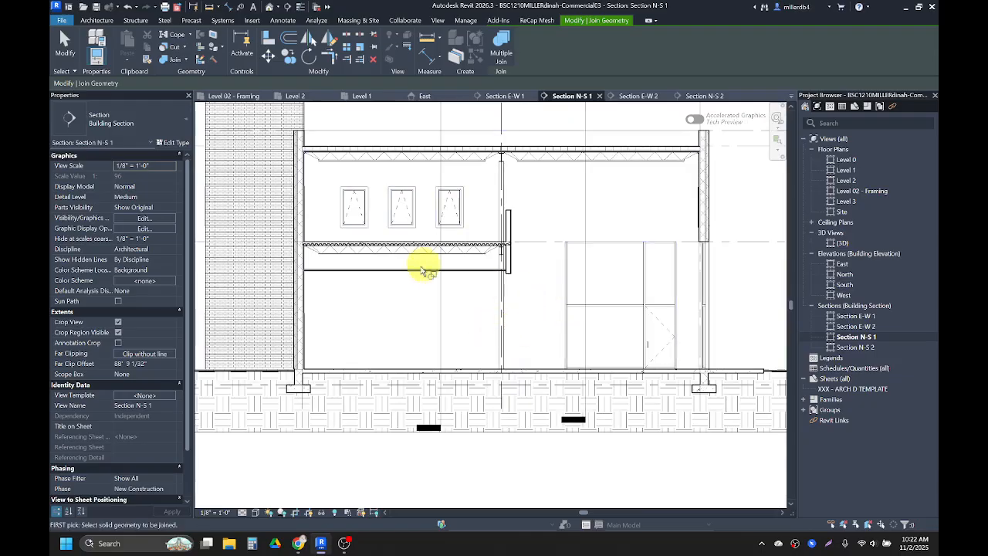
{"action": "scroll", "coordinate": [301, 143], "scroll_direction": "up", "scroll_amount": 4}
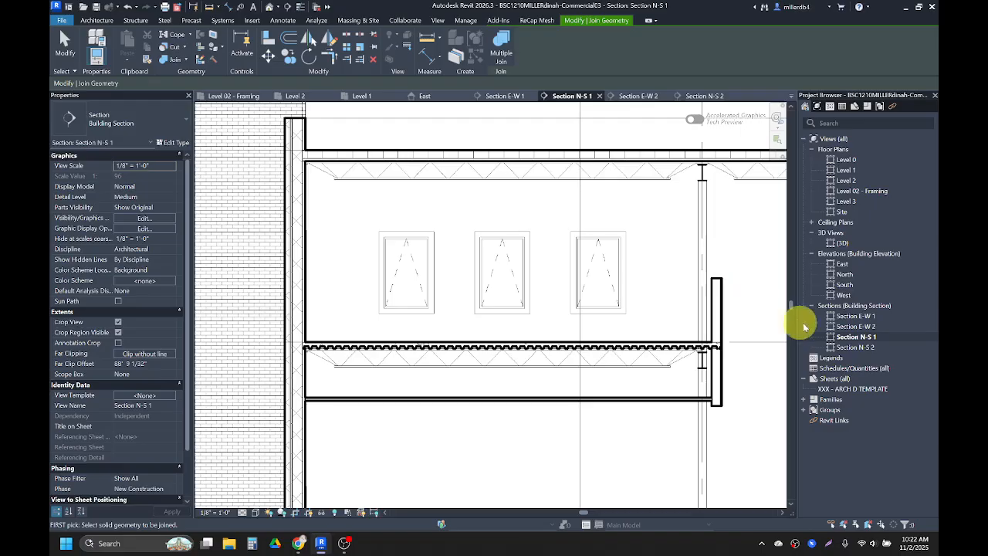
{"action": "double_click", "coordinate": [855, 316]}
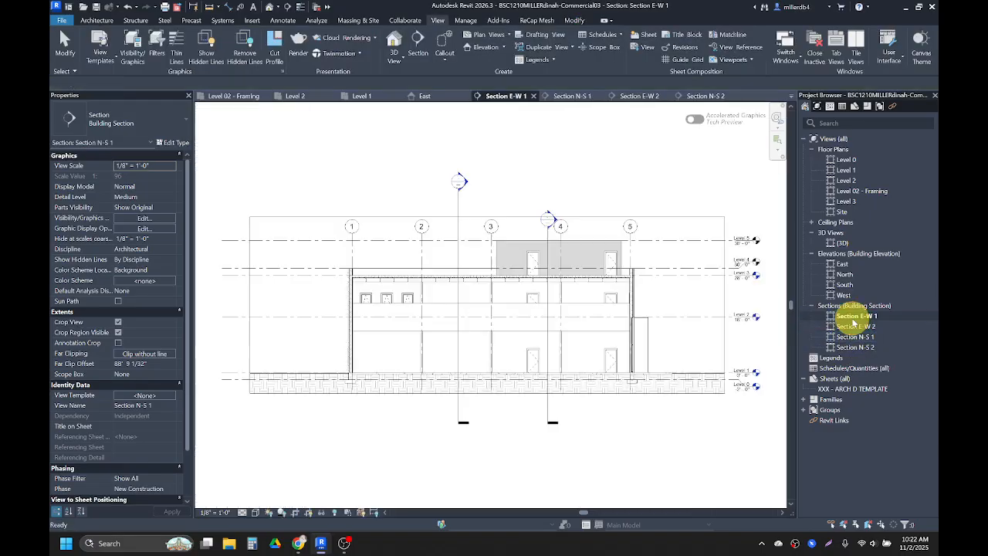
{"action": "middle_click_drag", "start_coordinate": [401, 399], "coordinate": [375, 346]}
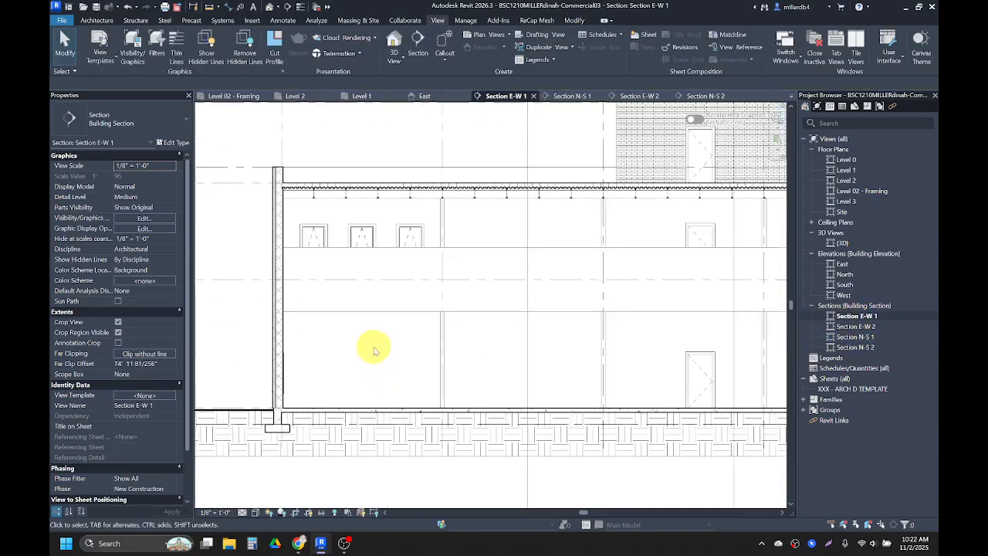
Preview Section E-W 1 at Coarse detail level and return it to Medium.
{"action": "left_click", "coordinate": [243, 514]}
{"action": "left_click", "coordinate": [257, 481]}
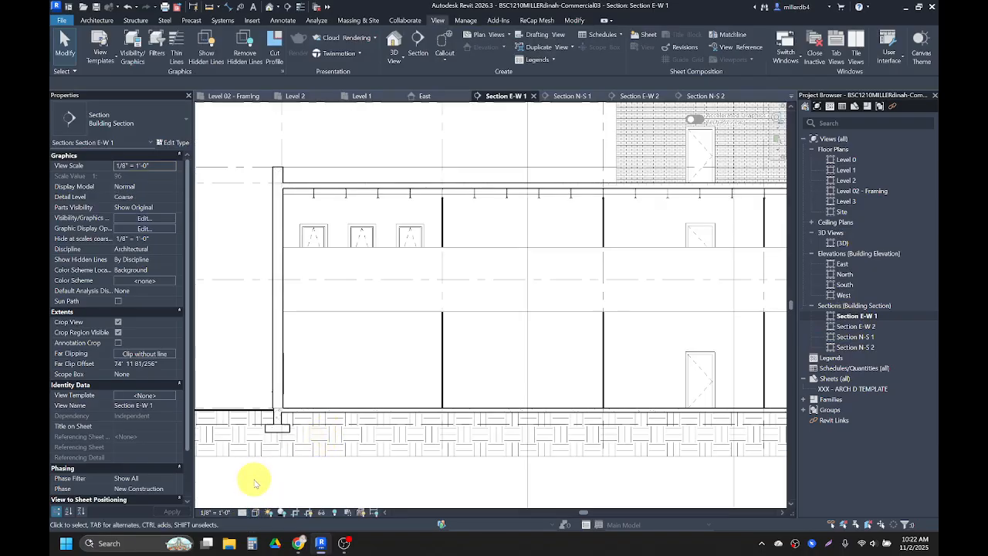
{"action": "left_click", "coordinate": [244, 513]}
{"action": "left_click", "coordinate": [252, 492]}
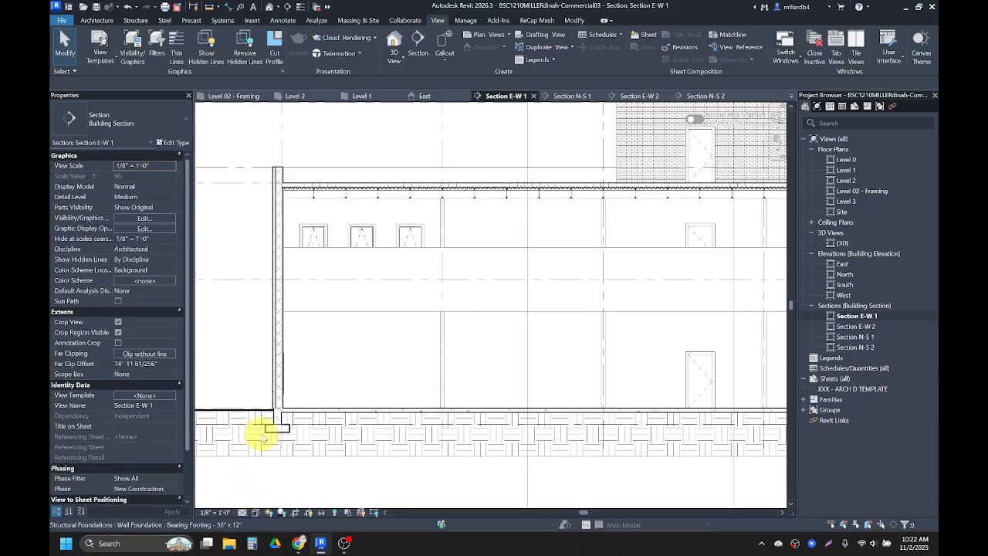
Open Section E-W 2 and set its detail level to Medium.
{"action": "scroll", "coordinate": [263, 438], "scroll_direction": "down", "scroll_amount": 2}
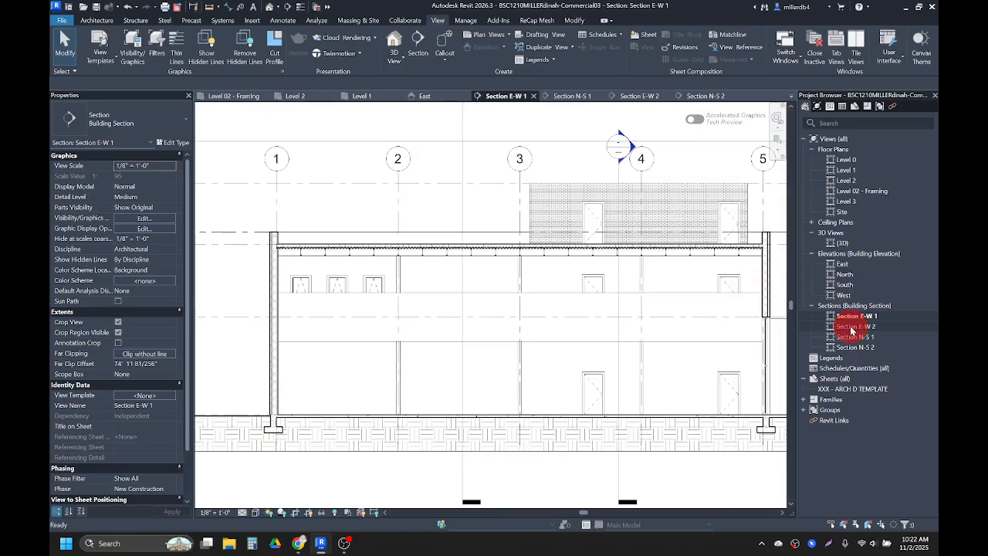
{"action": "left_click", "coordinate": [852, 328]}
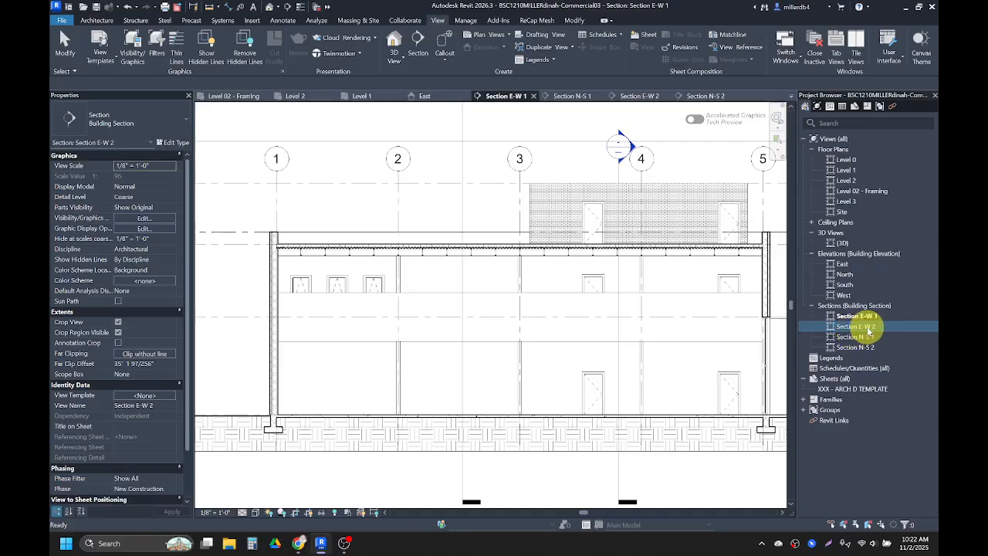
{"action": "double_click", "coordinate": [866, 328]}
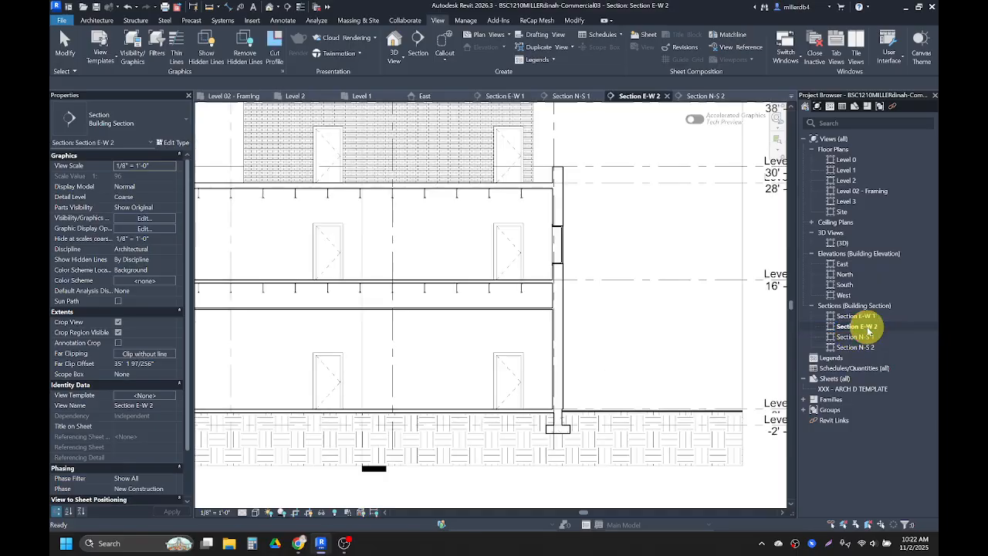
{"action": "scroll", "coordinate": [662, 342], "scroll_direction": "down", "scroll_amount": 2}
{"action": "middle_click_drag", "start_coordinate": [514, 304], "coordinate": [630, 270]}
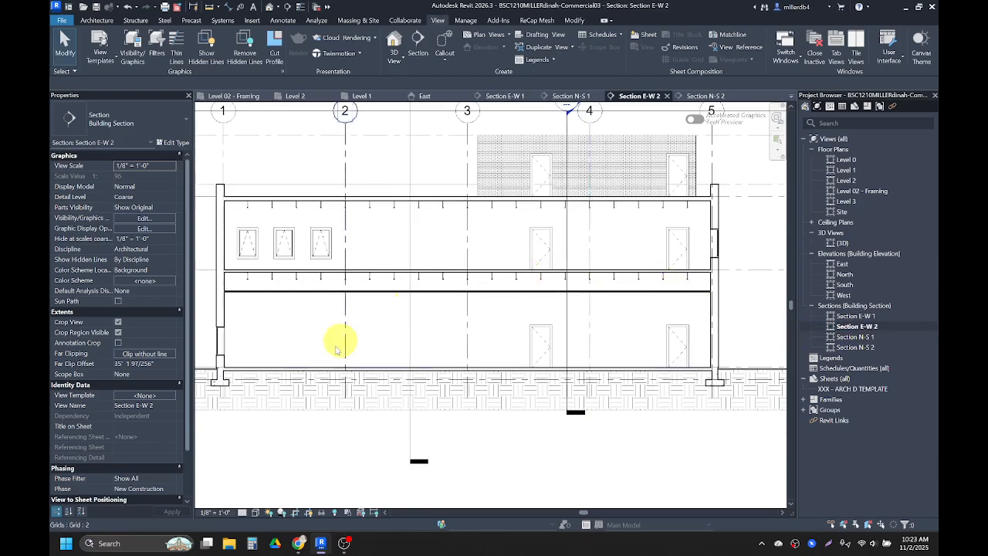
{"action": "left_click", "coordinate": [243, 513]}
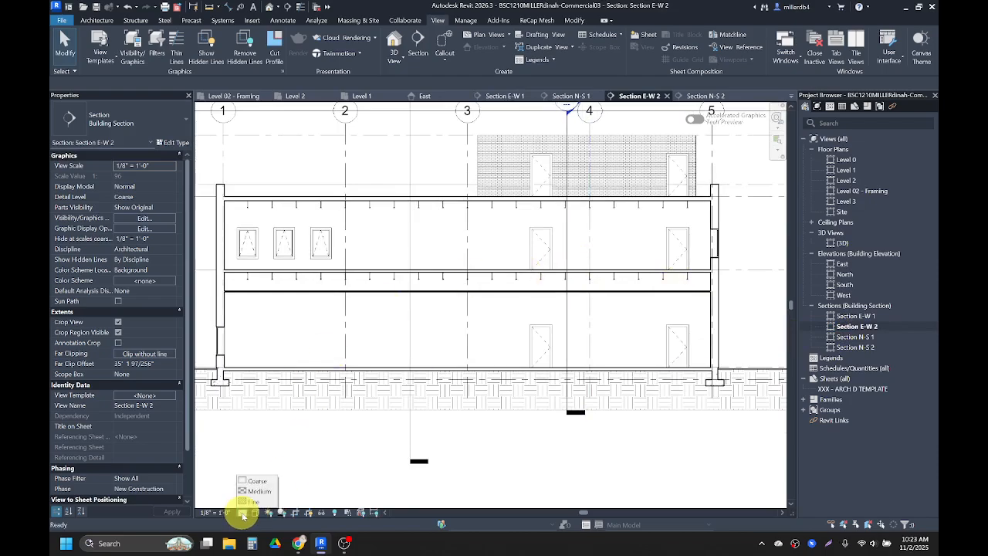
{"action": "left_click", "coordinate": [251, 492]}
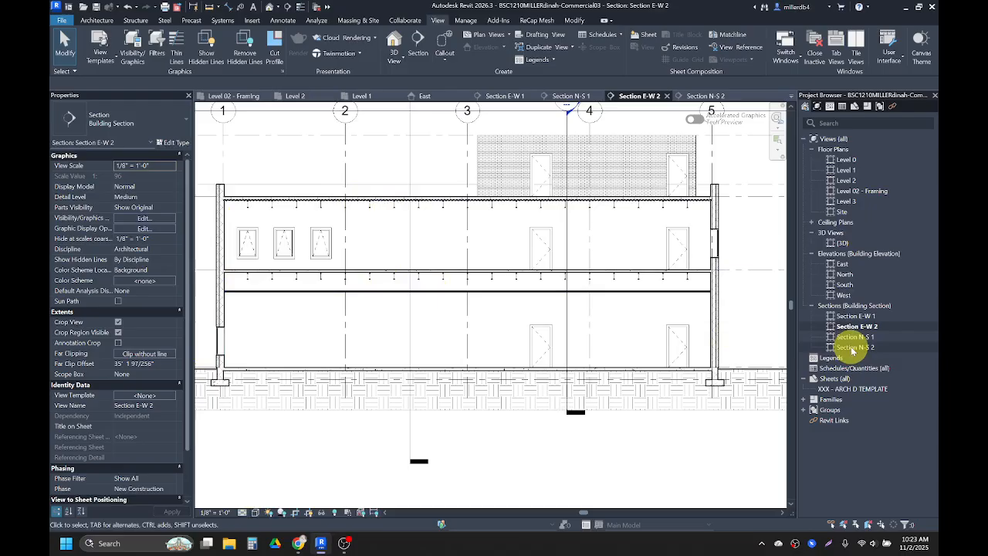
Open Section N-S 2 and set its detail level to Medium.
{"action": "double_click", "coordinate": [855, 348]}
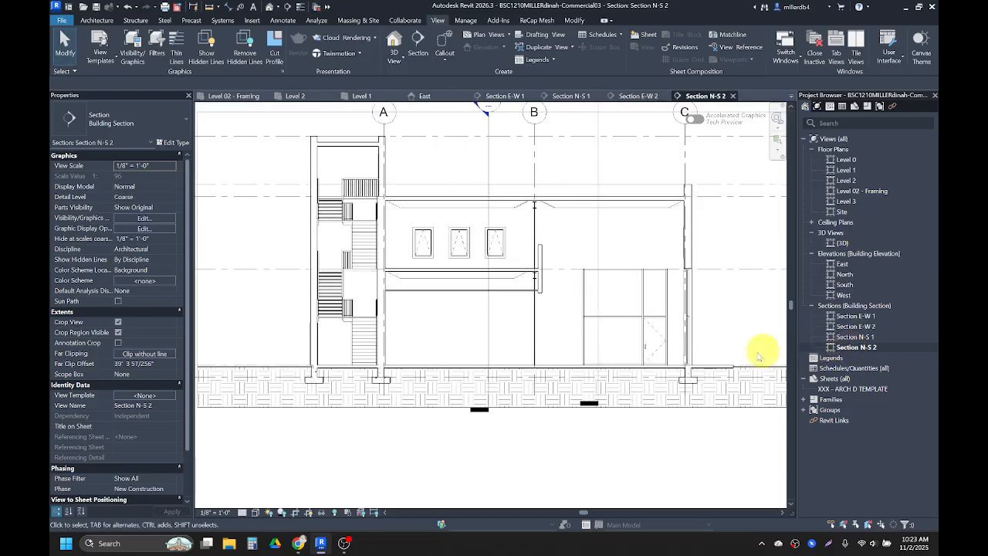
{"action": "left_click", "coordinate": [242, 514]}
{"action": "left_click", "coordinate": [251, 492]}
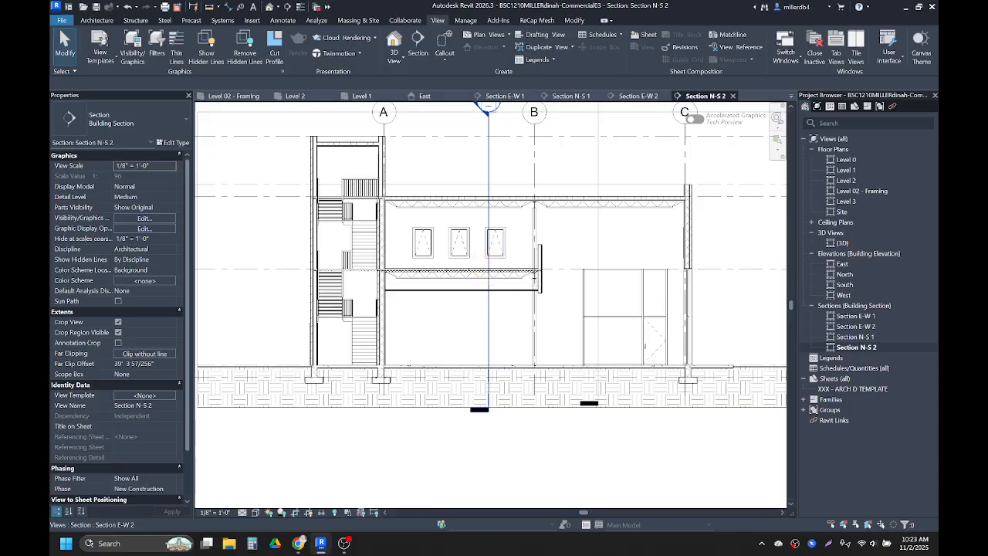
Switch to BSC1210-CommercialSolution.pdf in the browser and examine the roof and floor decks in Sections E-W 2 and N-S 2 on page 8.
{"action": "left_click_drag", "start_coordinate": [650, 2], "coordinate": [437, 97]}
{"action": "left_click", "coordinate": [571, 96]}
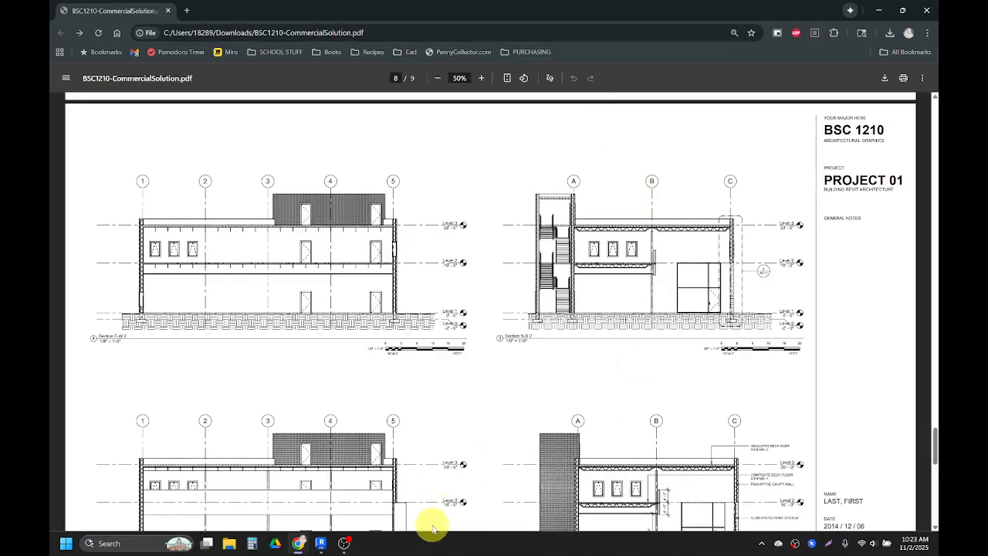
{"action": "left_click", "coordinate": [481, 78]}
{"action": "left_click", "coordinate": [480, 78]}
{"action": "left_click", "coordinate": [481, 78]}
{"action": "left_click", "coordinate": [482, 80]}
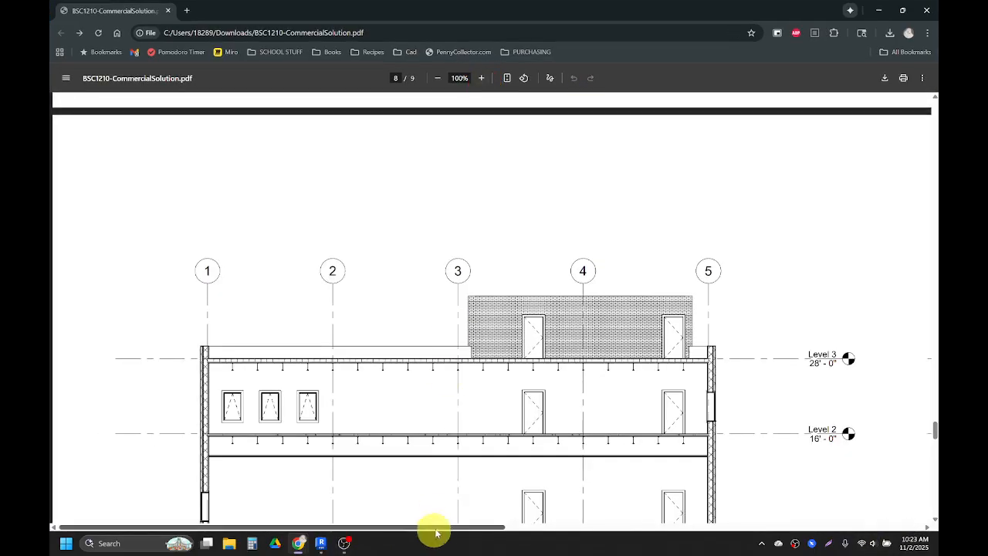
{"action": "left_click_drag", "start_coordinate": [472, 530], "coordinate": [826, 530]}
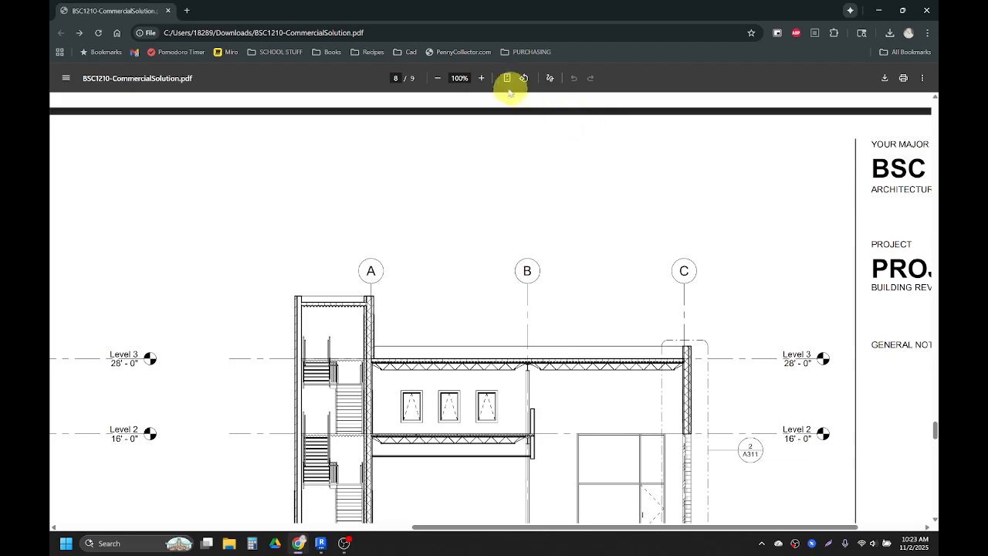
{"action": "left_click", "coordinate": [482, 78]}
{"action": "scroll", "coordinate": [470, 326], "scroll_direction": "down", "scroll_amount": 2}
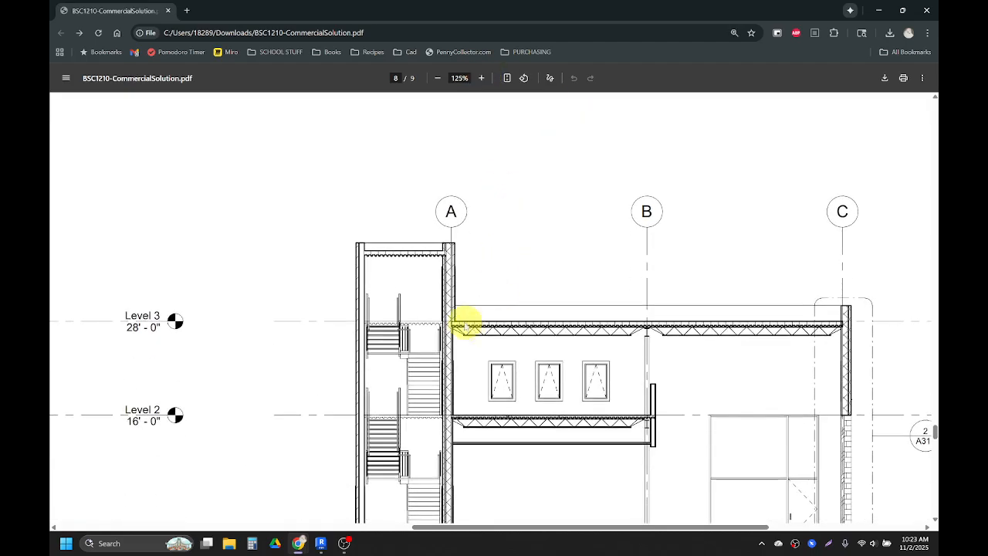
{"action": "scroll", "coordinate": [494, 227], "scroll_direction": "down", "scroll_amount": 2}
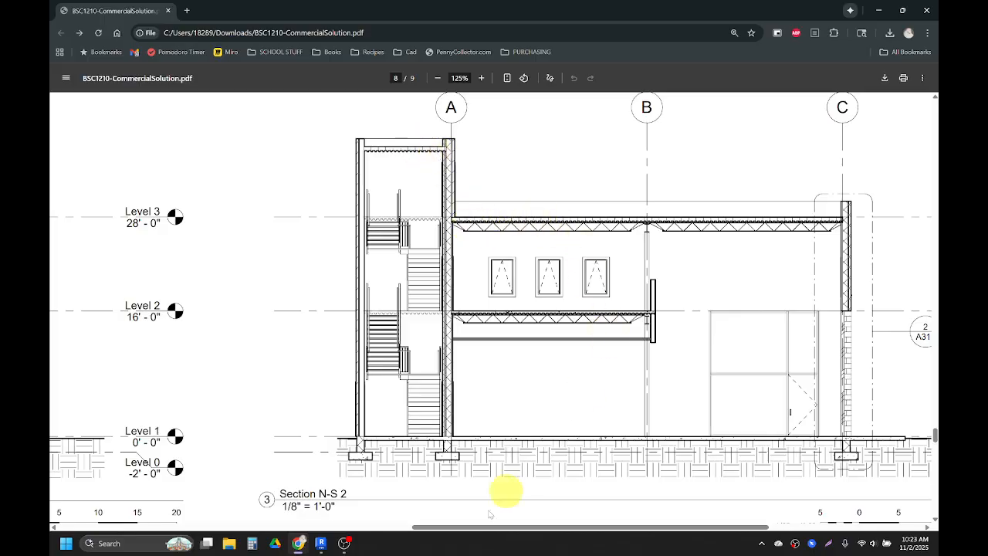
{"action": "left_click_drag", "start_coordinate": [489, 529], "coordinate": [189, 529]}
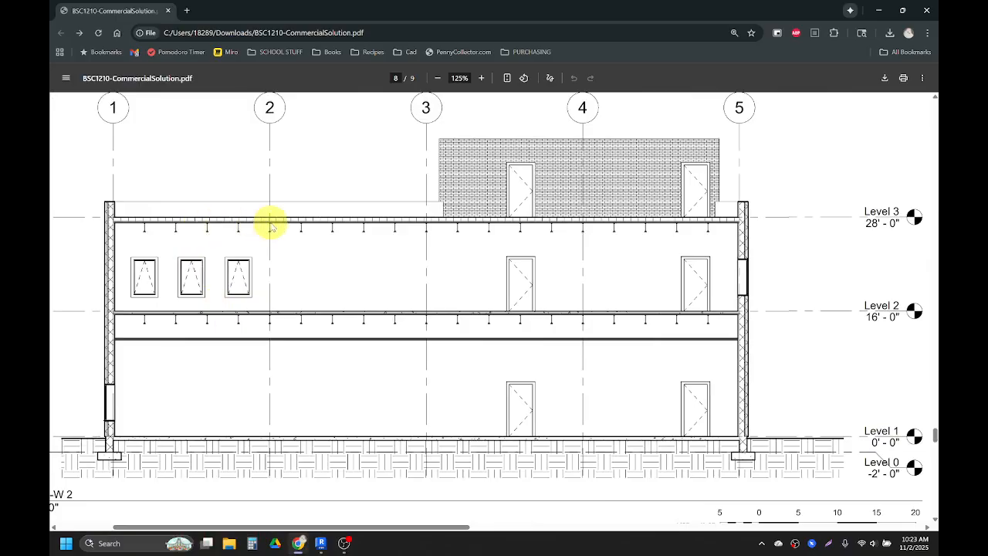
{"action": "left_click_drag", "start_coordinate": [433, 529], "coordinate": [750, 531]}
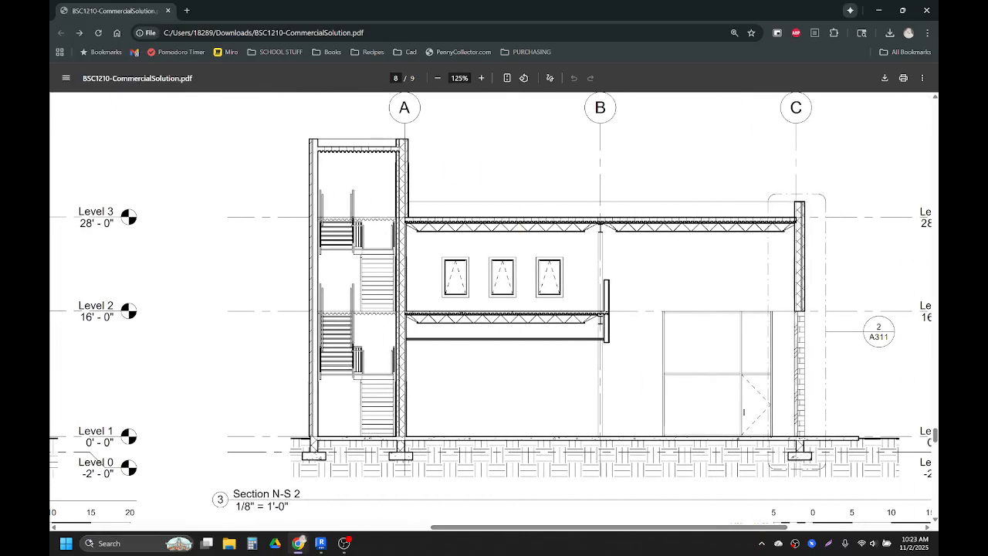
{"action": "left_click_drag", "start_coordinate": [447, 4], "coordinate": [938, 232]}
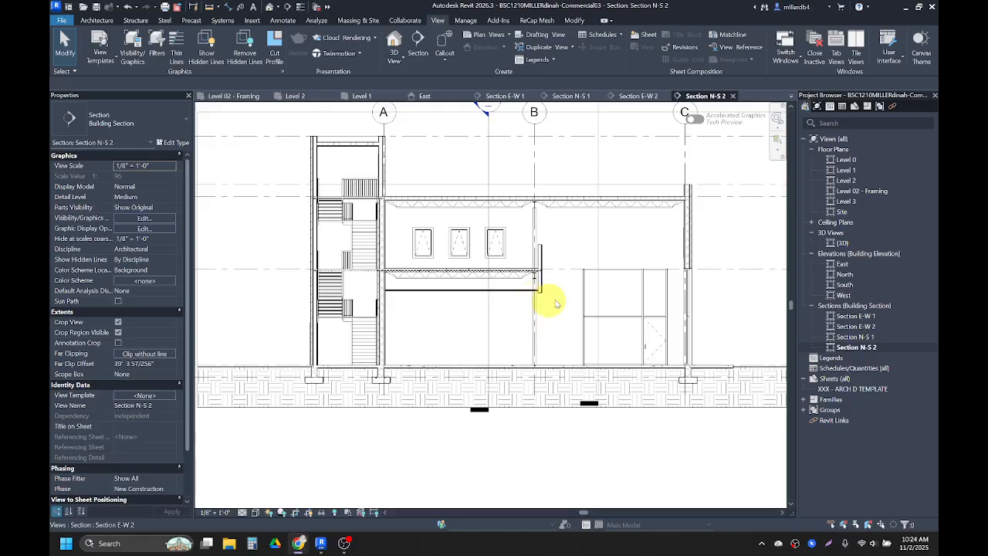
Back in Revit's Section N-S 2, select the stair tower's metal deck roof and open its boundary for editing in the Level 0 floor plan.
{"action": "scroll", "coordinate": [565, 203], "scroll_direction": "up", "scroll_amount": 1}
{"action": "scroll", "coordinate": [363, 284], "scroll_direction": "up", "scroll_amount": 2}
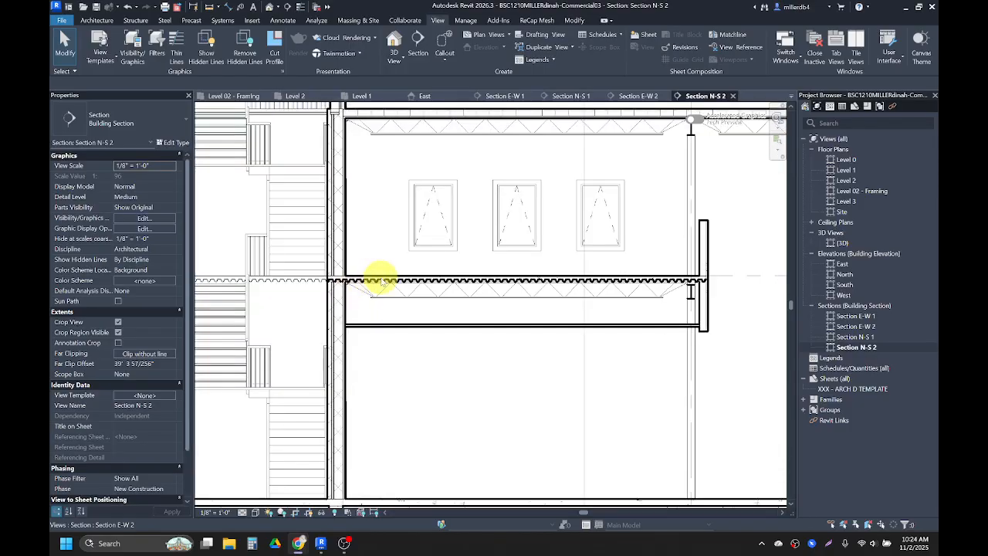
{"action": "scroll", "coordinate": [476, 286], "scroll_direction": "down", "scroll_amount": 2}
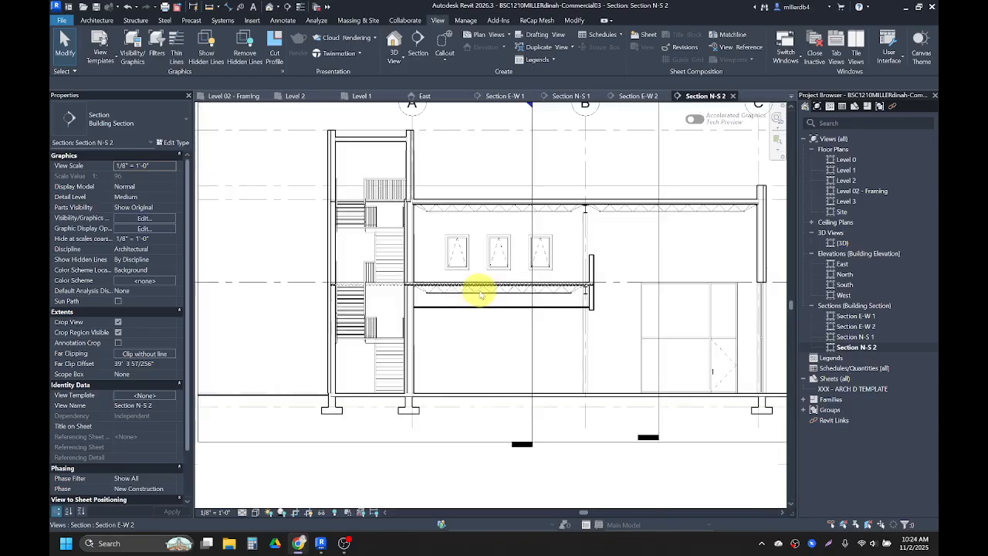
{"action": "middle_click_drag", "start_coordinate": [472, 344], "coordinate": [484, 455]}
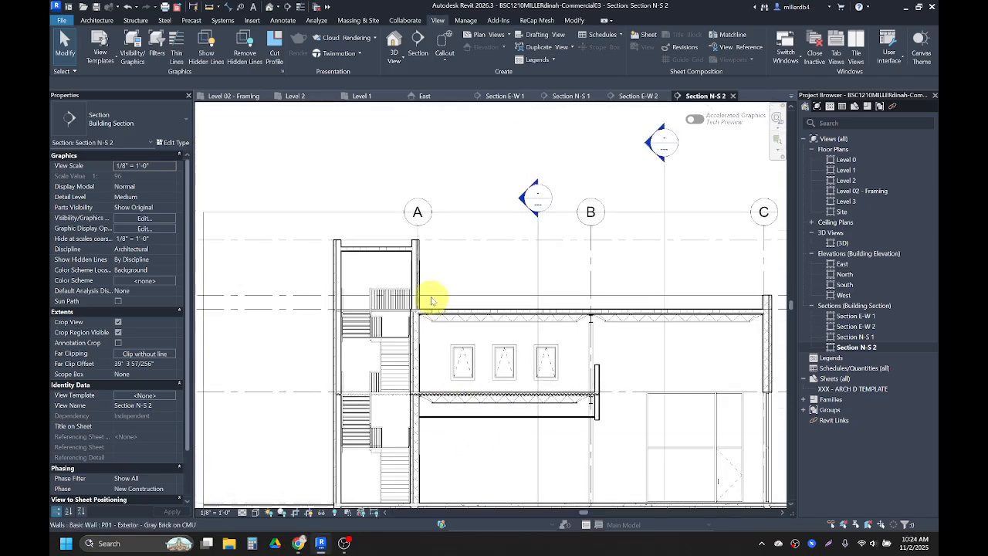
{"action": "scroll", "coordinate": [414, 289], "scroll_direction": "up", "scroll_amount": 2}
{"action": "left_click", "coordinate": [364, 225]}
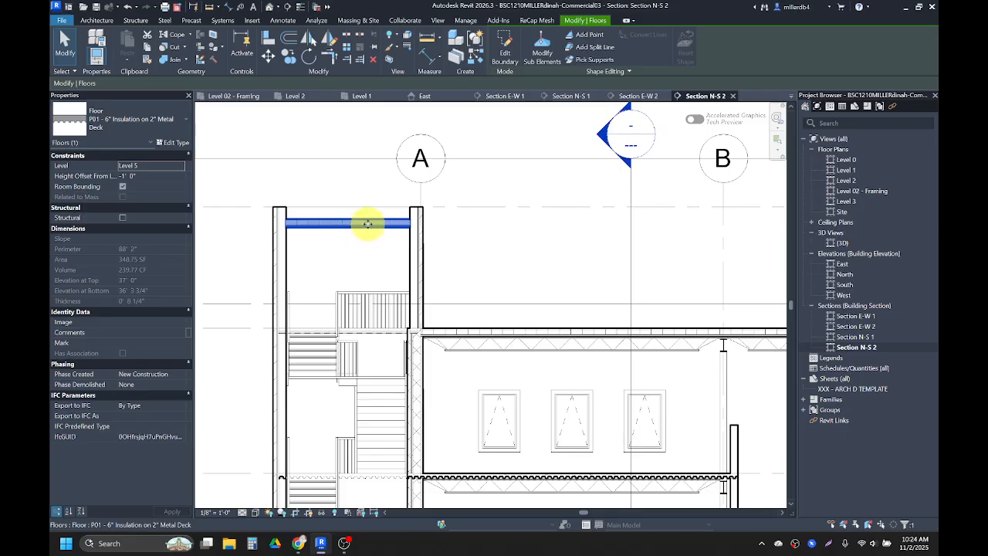
{"action": "left_click", "coordinate": [505, 54]}
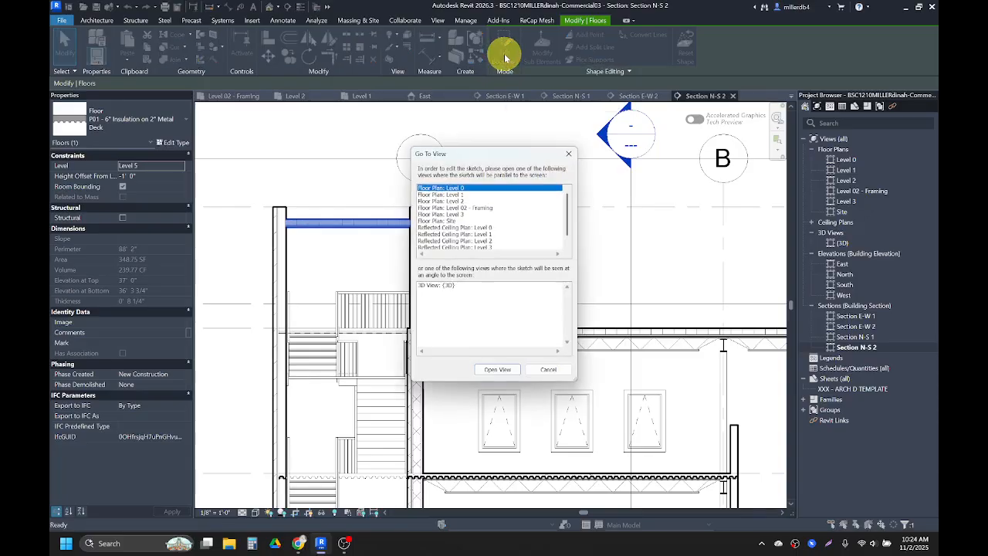
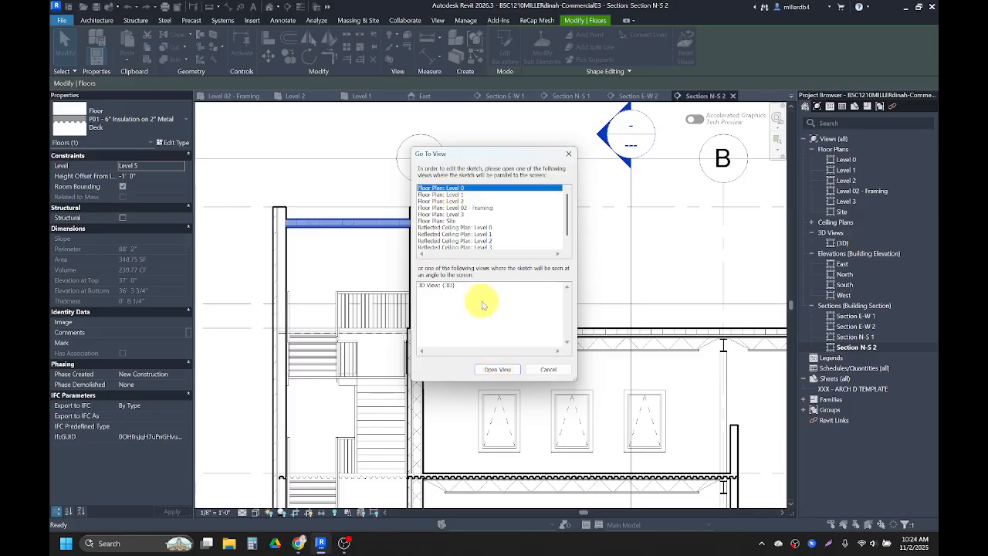
{"action": "left_click", "coordinate": [498, 370]}
Set the stair tower roof's span direction parallel to its long north edge and finish the boundary without attaching the walls.
{"action": "scroll", "coordinate": [457, 264], "scroll_direction": "up", "scroll_amount": 2}
{"action": "scroll", "coordinate": [457, 264], "scroll_direction": "up", "scroll_amount": 1}
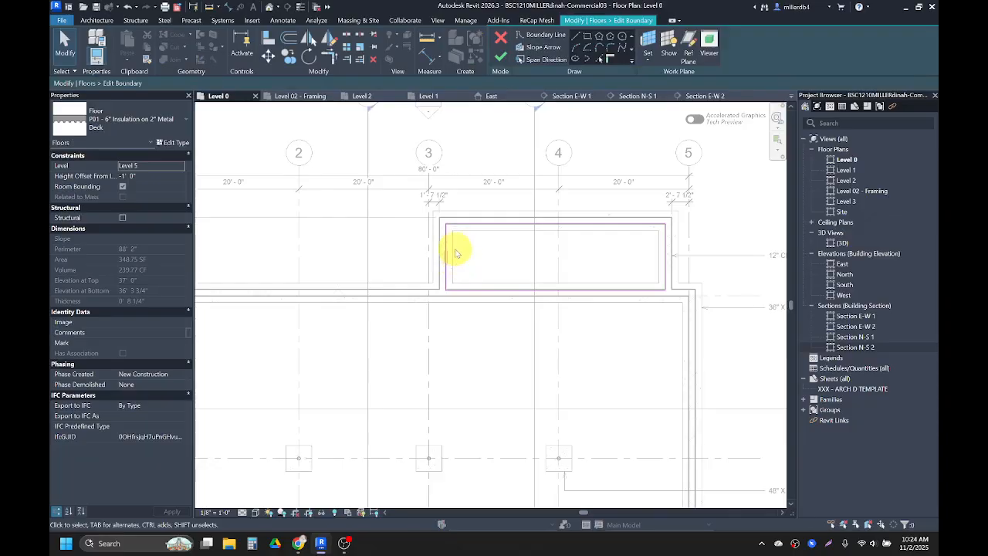
{"action": "scroll", "coordinate": [452, 262], "scroll_direction": "up", "scroll_amount": 3}
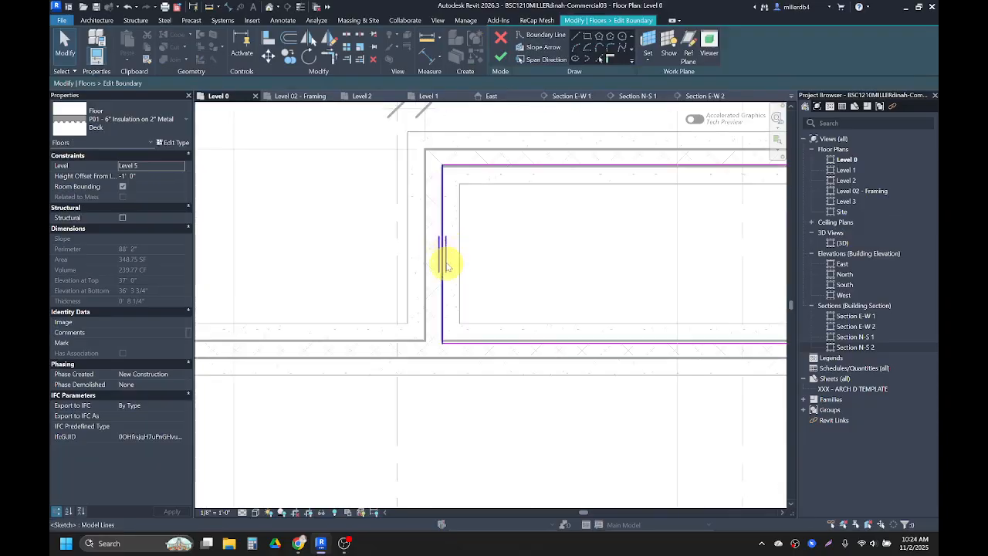
{"action": "scroll", "coordinate": [446, 264], "scroll_direction": "down", "scroll_amount": 2}
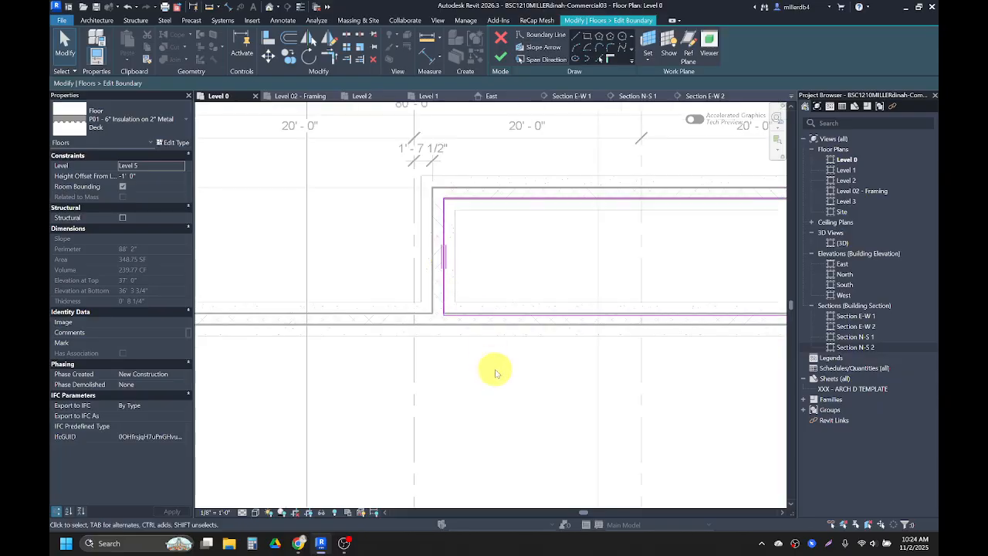
{"action": "scroll", "coordinate": [450, 268], "scroll_direction": "up", "scroll_amount": 2}
{"action": "scroll", "coordinate": [443, 258], "scroll_direction": "down", "scroll_amount": 1}
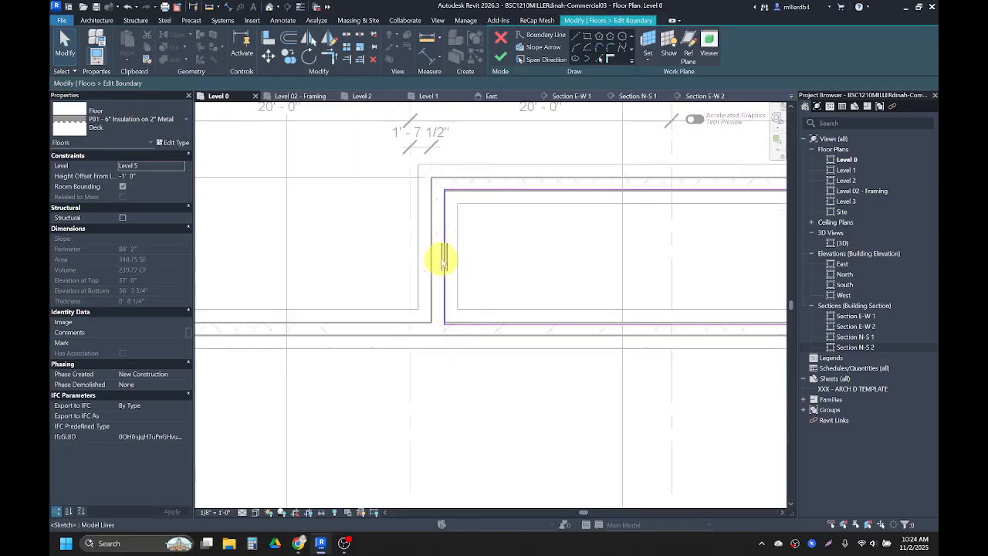
{"action": "left_click", "coordinate": [544, 60]}
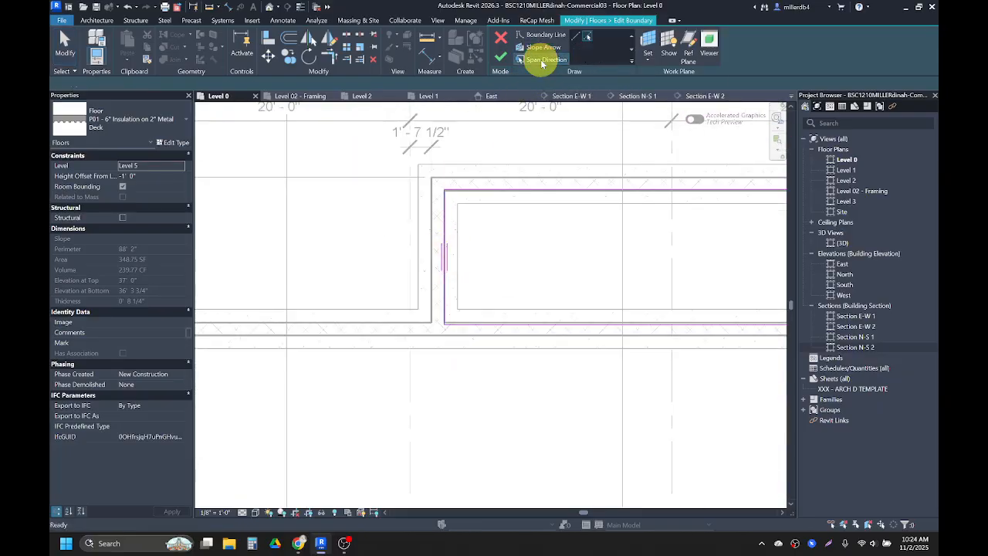
{"action": "left_click", "coordinate": [593, 193]}
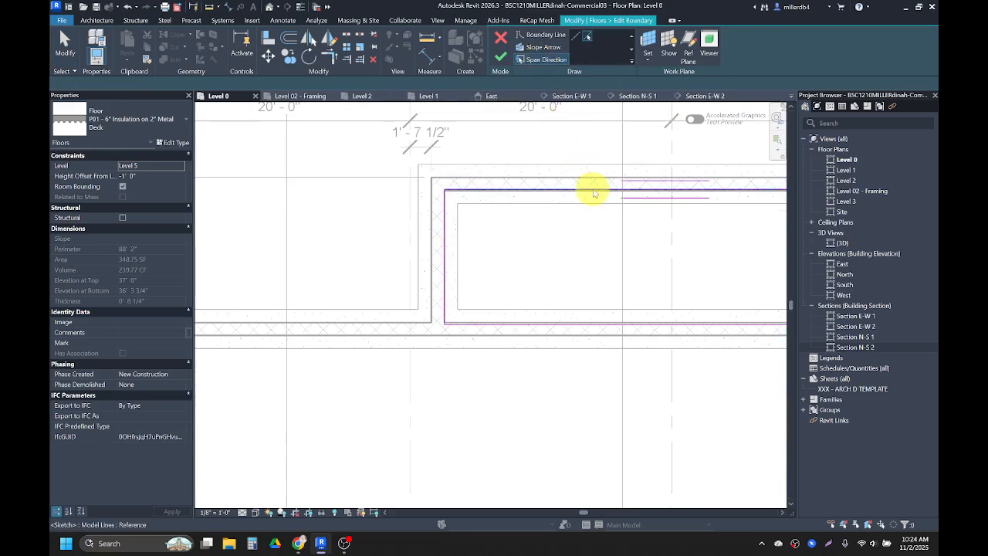
{"action": "left_click", "coordinate": [502, 59]}
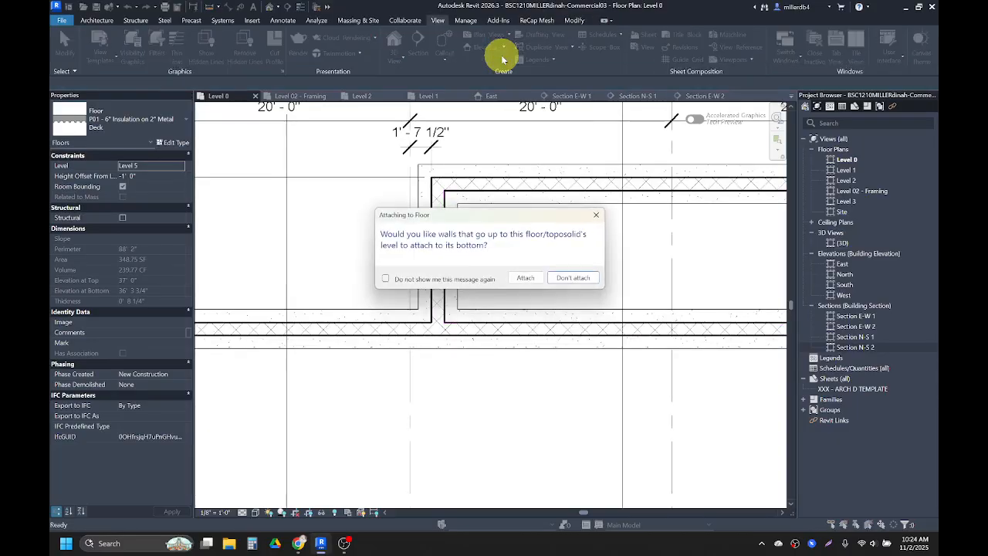
{"action": "left_click", "coordinate": [556, 278]}
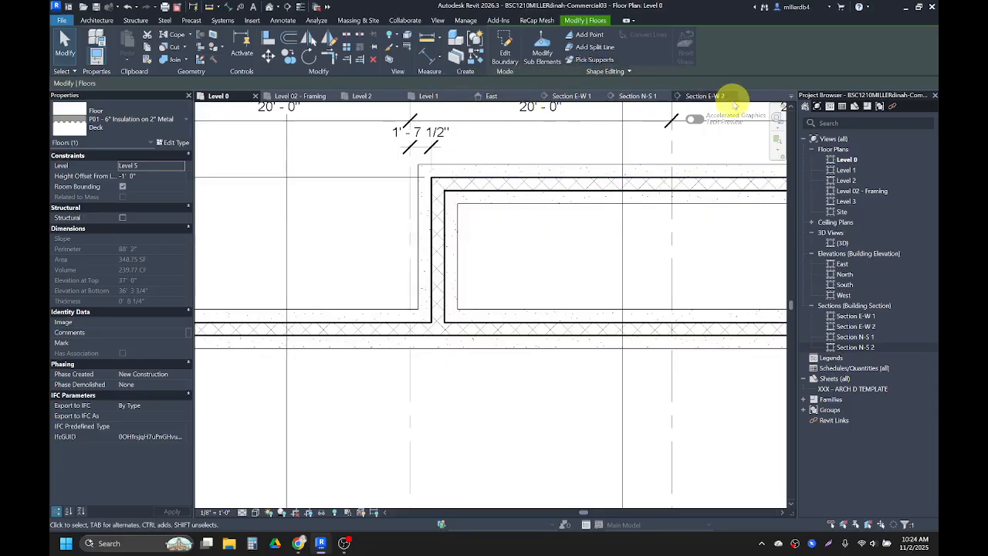
Reopen Section N-S 2 to check the deck profile of the stair tower roof.
{"action": "left_click", "coordinate": [717, 97]}
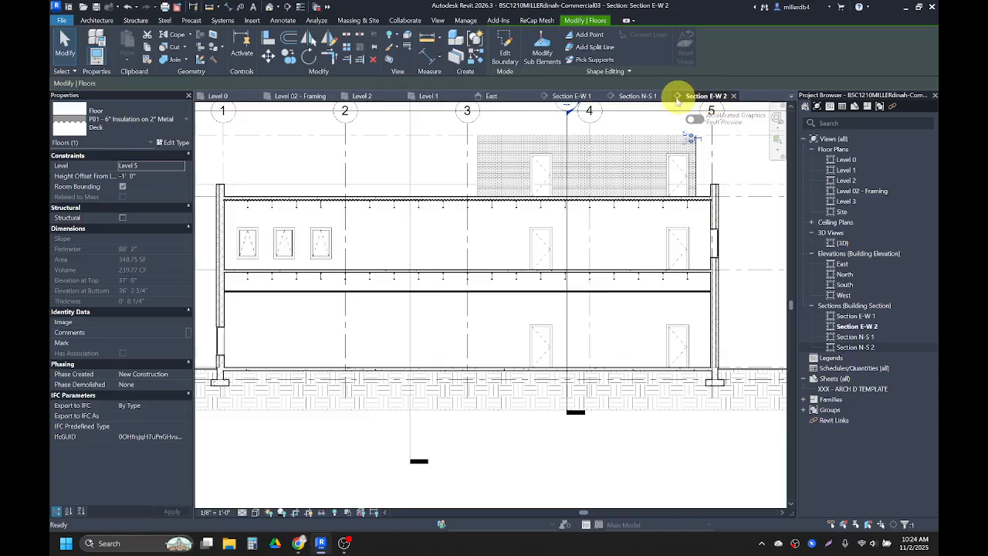
{"action": "left_click", "coordinate": [638, 96]}
{"action": "scroll", "coordinate": [657, 209], "scroll_direction": "down", "scroll_amount": 5}
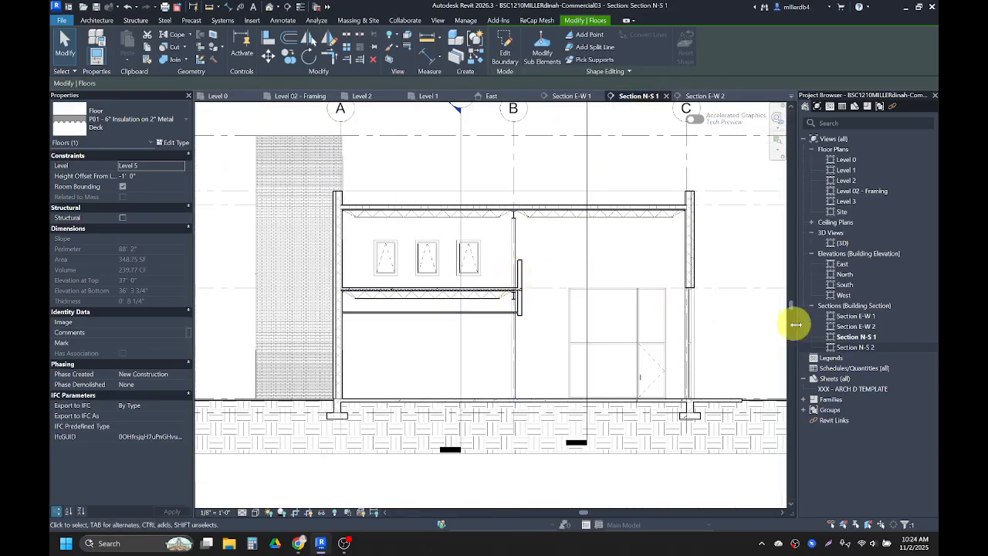
{"action": "double_click", "coordinate": [863, 347]}
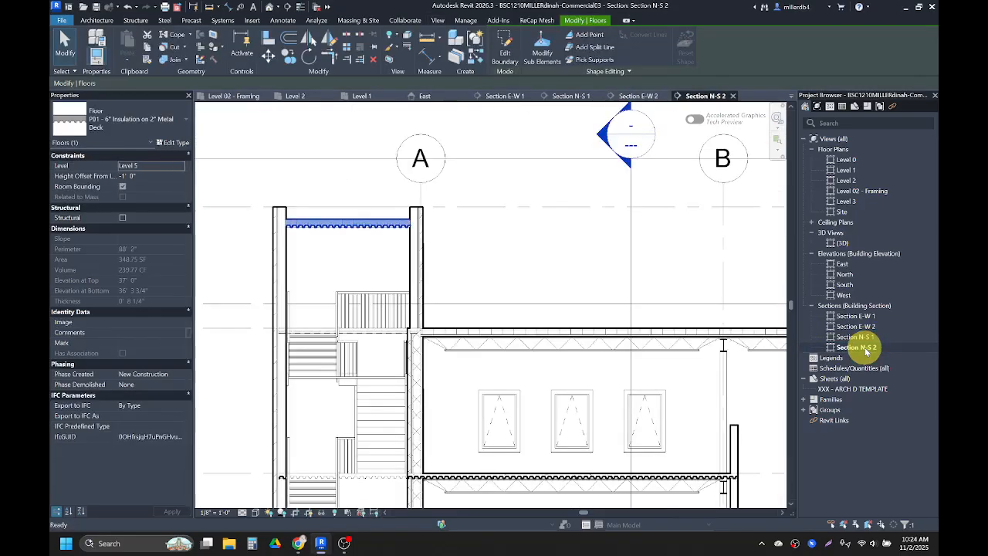
Select the main building's Level 3 metal deck roof in Section N-S 2 and open its boundary for editing in the Level 0 floor plan.
{"action": "left_click", "coordinate": [483, 284]}
{"action": "scroll", "coordinate": [375, 218], "scroll_direction": "up", "scroll_amount": 2}
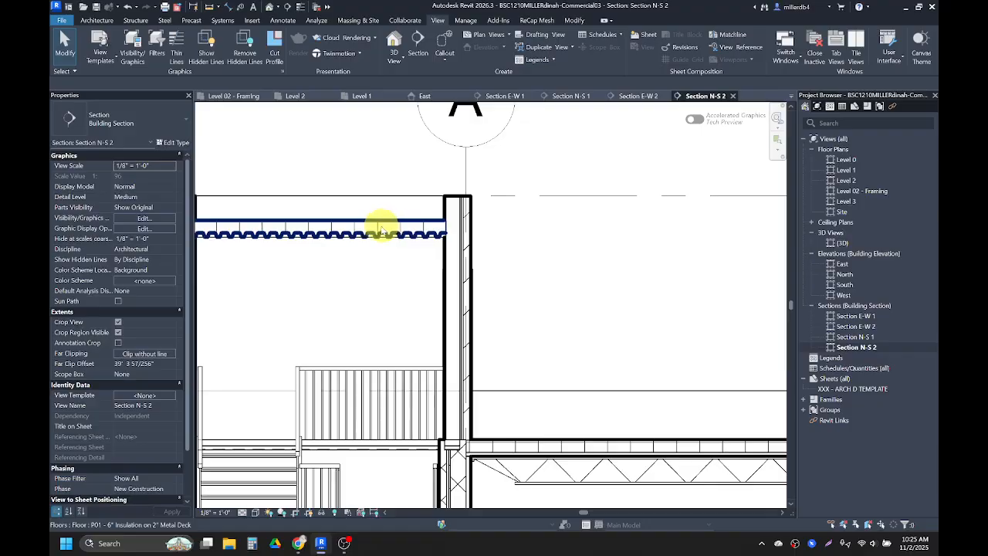
{"action": "scroll", "coordinate": [386, 231], "scroll_direction": "down", "scroll_amount": 2}
{"action": "middle_click_drag", "start_coordinate": [481, 379], "coordinate": [432, 335]}
{"action": "scroll", "coordinate": [431, 334], "scroll_direction": "down", "scroll_amount": 3}
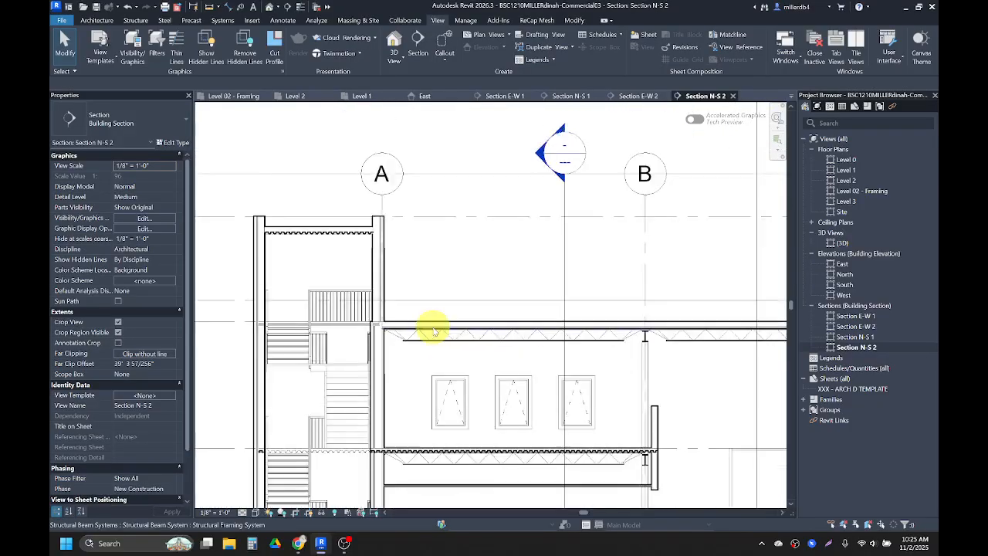
{"action": "left_click", "coordinate": [439, 325]}
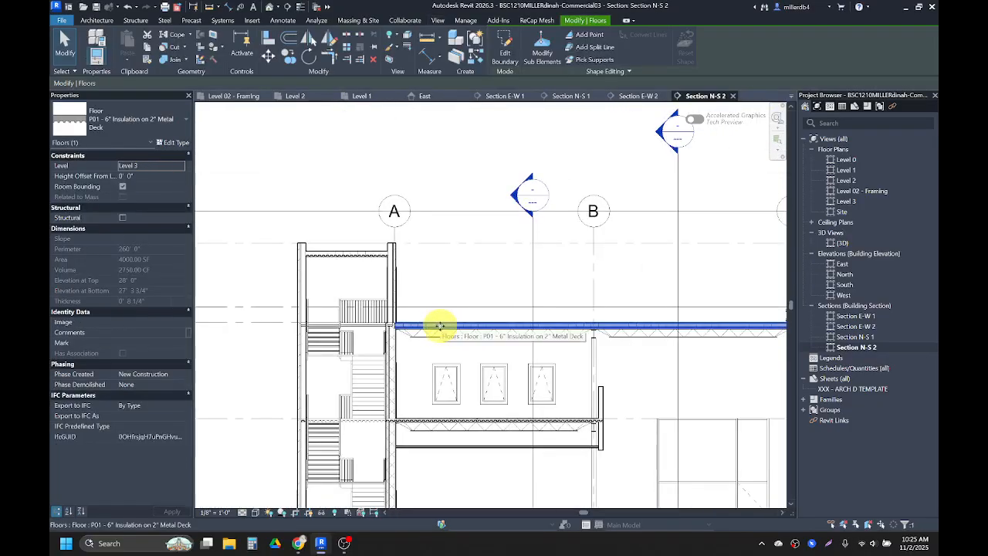
{"action": "left_click", "coordinate": [500, 48]}
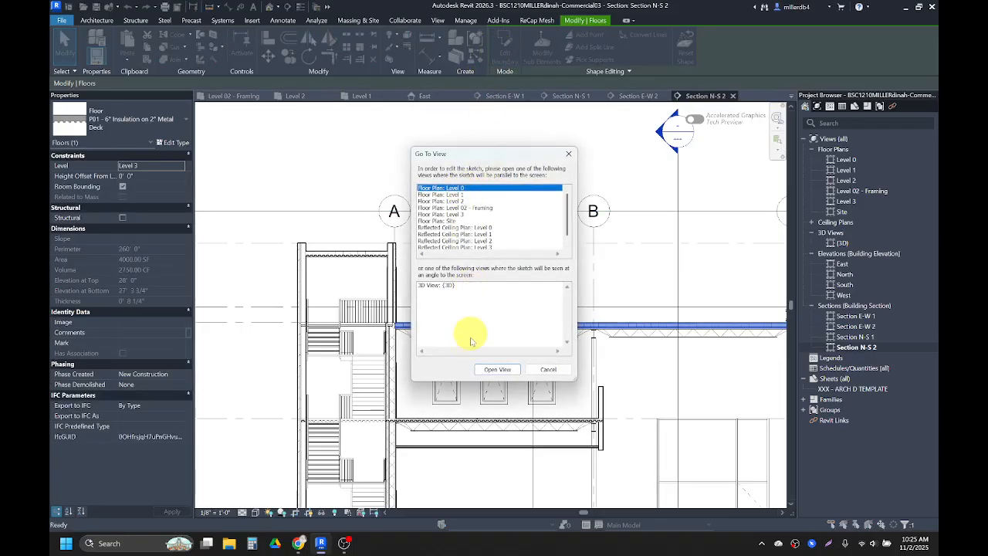
{"action": "left_click", "coordinate": [494, 370]}
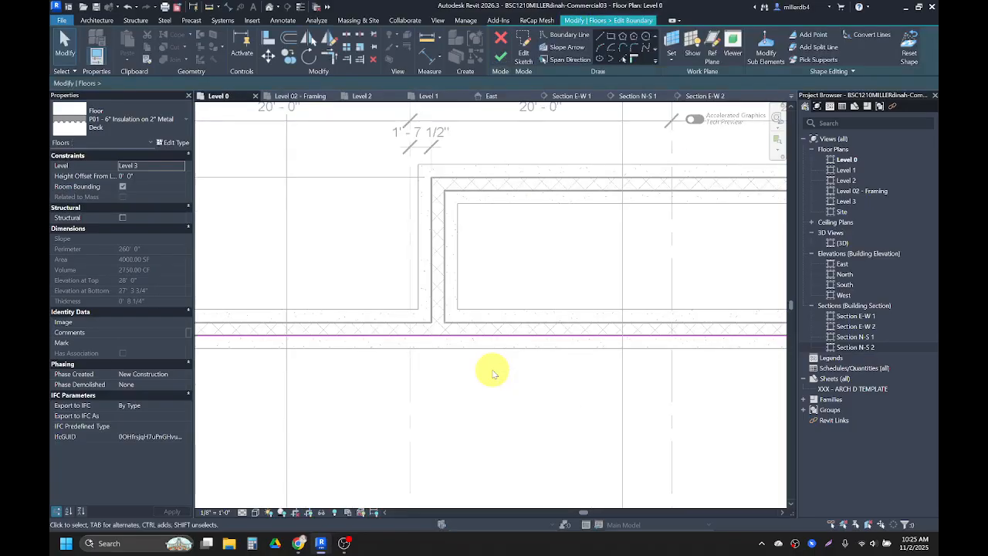
Set the main roof's span direction parallel to its long north edge and finish the boundary.
{"action": "scroll", "coordinate": [487, 365], "scroll_direction": "down", "scroll_amount": 3}
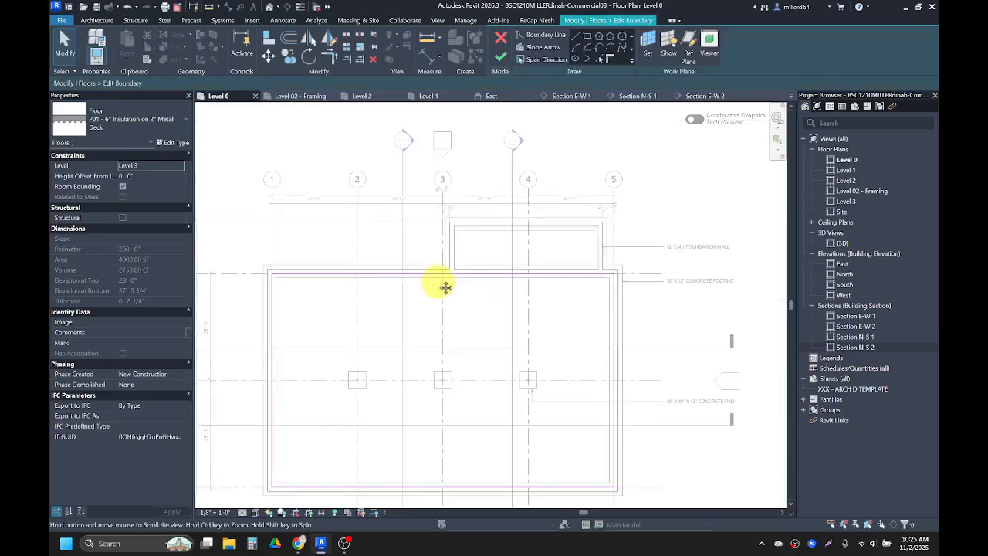
{"action": "scroll", "coordinate": [445, 289], "scroll_direction": "down", "scroll_amount": 1}
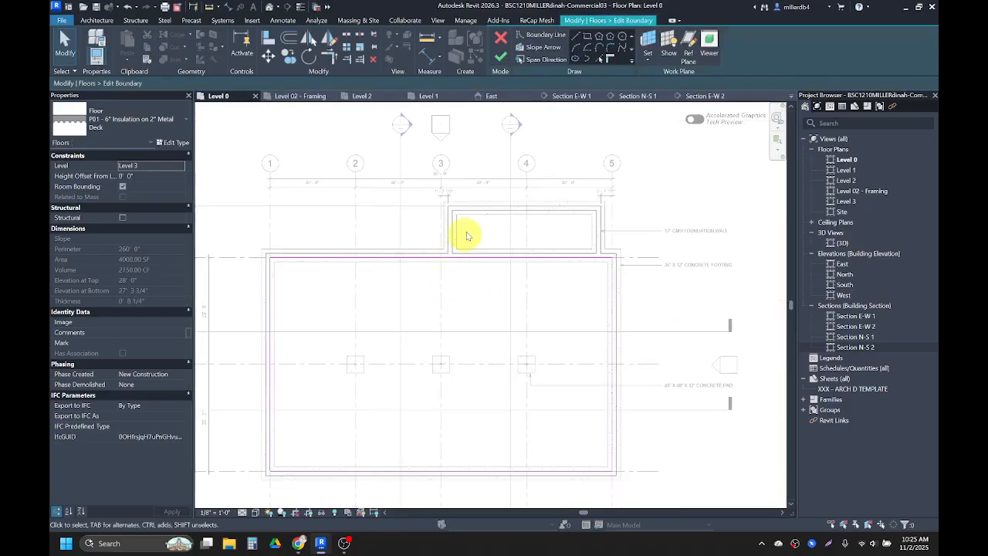
{"action": "left_click", "coordinate": [532, 61]}
{"action": "scroll", "coordinate": [433, 258], "scroll_direction": "up", "scroll_amount": 4}
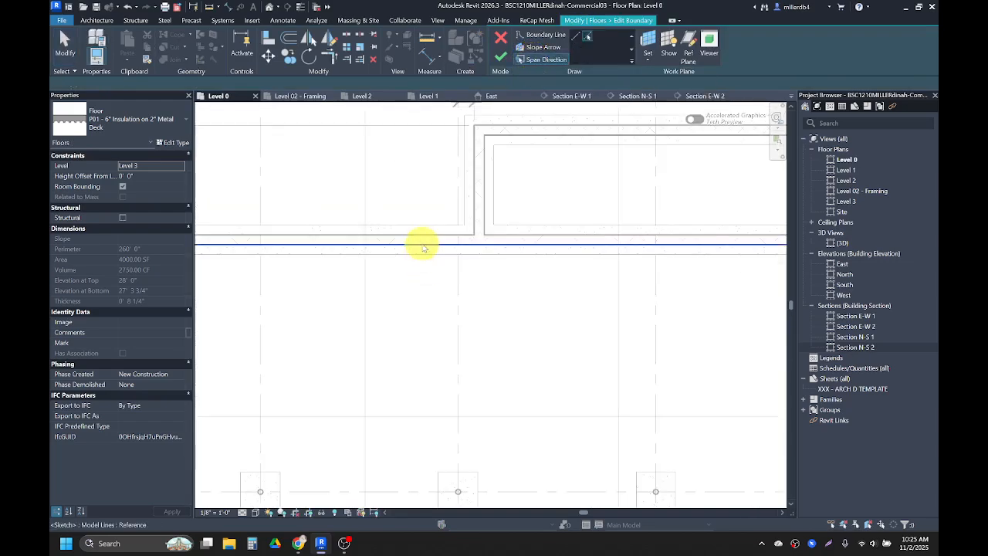
{"action": "scroll", "coordinate": [432, 248], "scroll_direction": "down", "scroll_amount": 3}
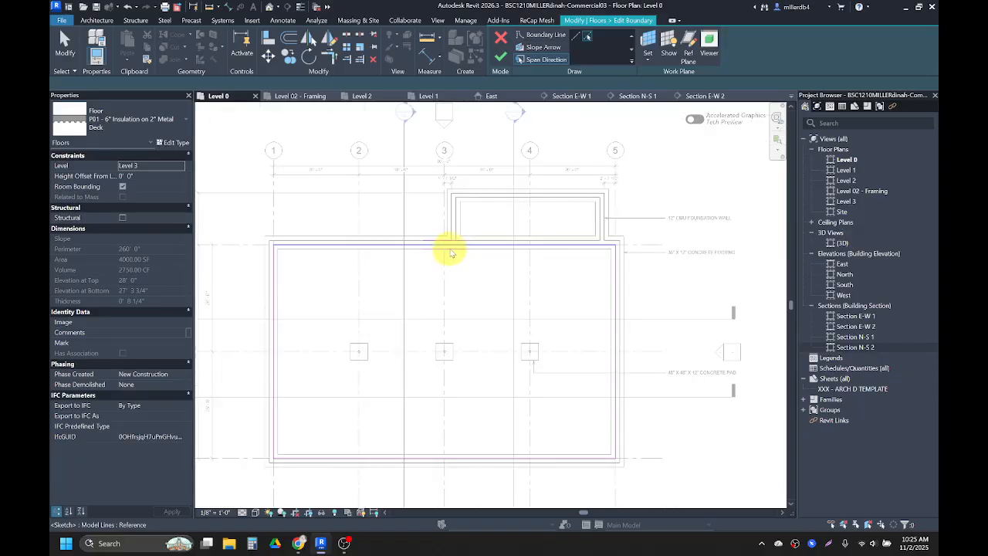
{"action": "scroll", "coordinate": [434, 242], "scroll_direction": "up", "scroll_amount": 6}
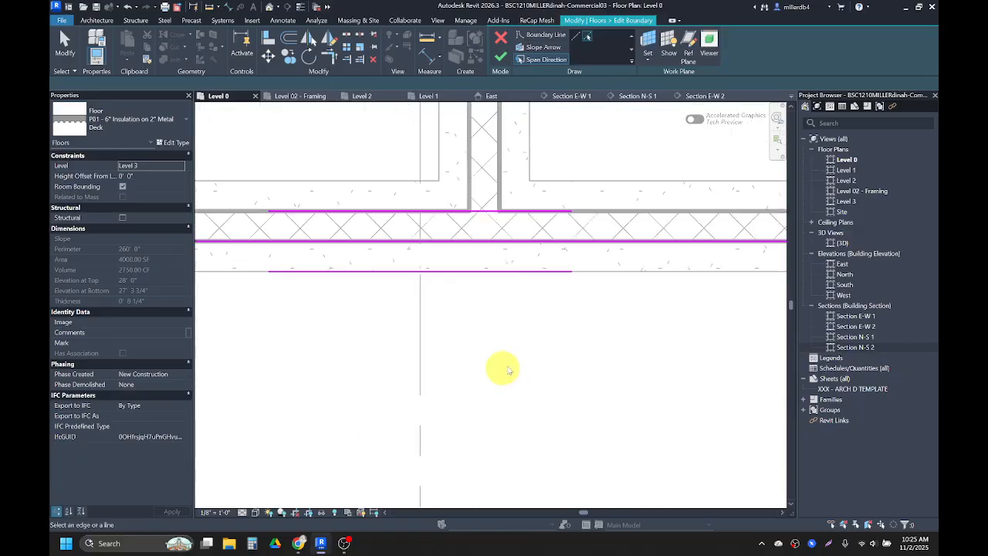
{"action": "left_click", "coordinate": [499, 56]}
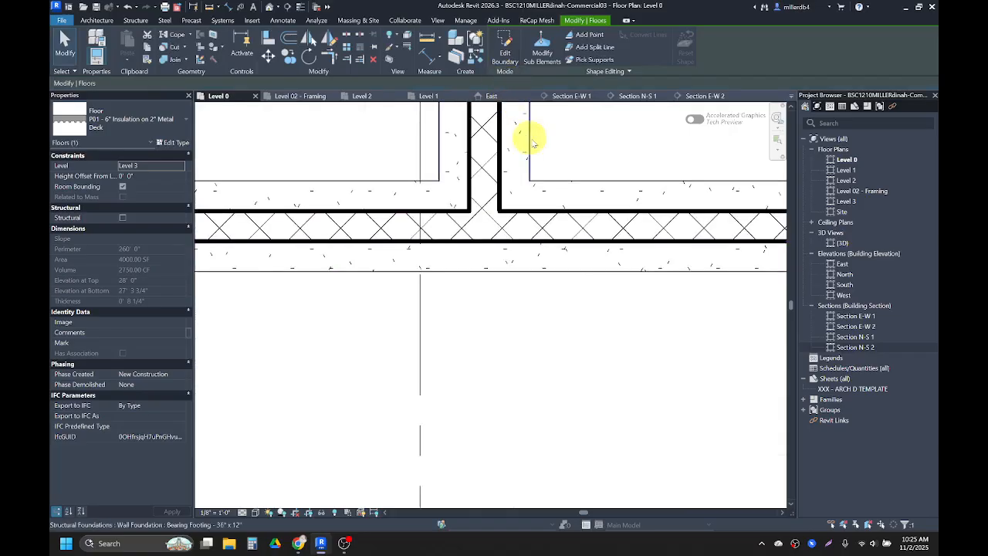
Reopen Section N-S 2 and check the deck profiles of the main roof and the Level 2 floor.
{"action": "double_click", "coordinate": [847, 347]}
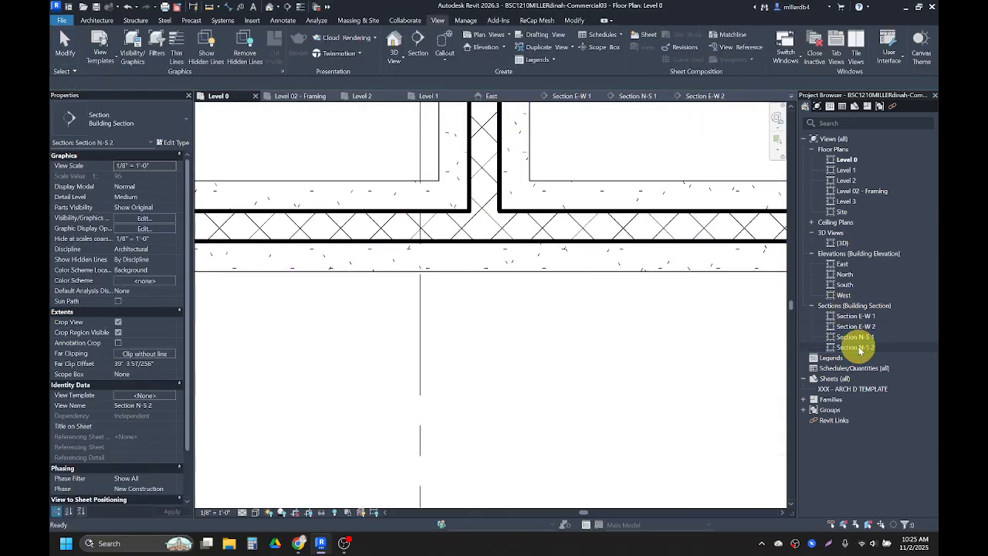
{"action": "left_click", "coordinate": [704, 370]}
{"action": "middle_click_drag", "start_coordinate": [704, 370], "coordinate": [661, 320]}
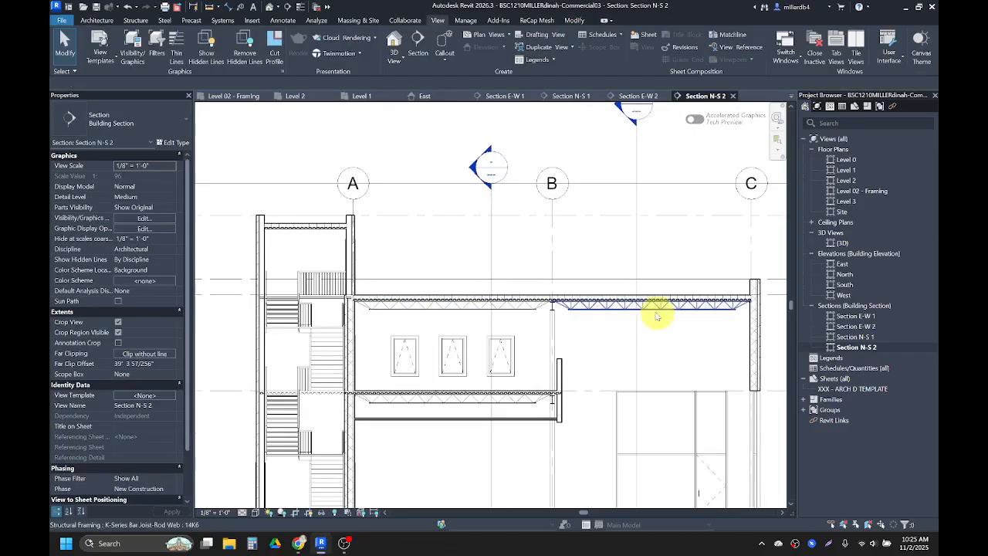
{"action": "scroll", "coordinate": [529, 393], "scroll_direction": "up", "scroll_amount": 5}
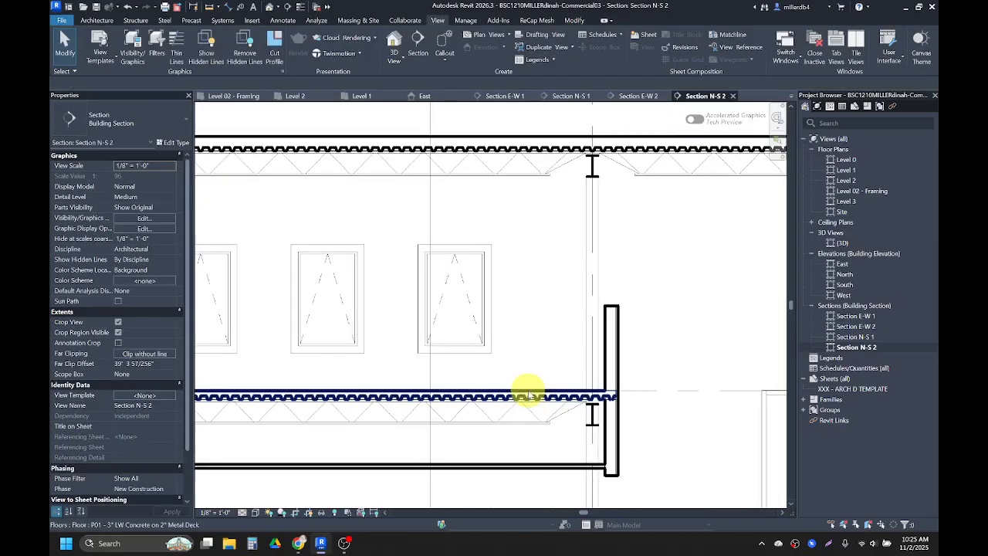
{"action": "left_click", "coordinate": [543, 395]}
{"action": "scroll", "coordinate": [545, 397], "scroll_direction": "down", "scroll_amount": 4}
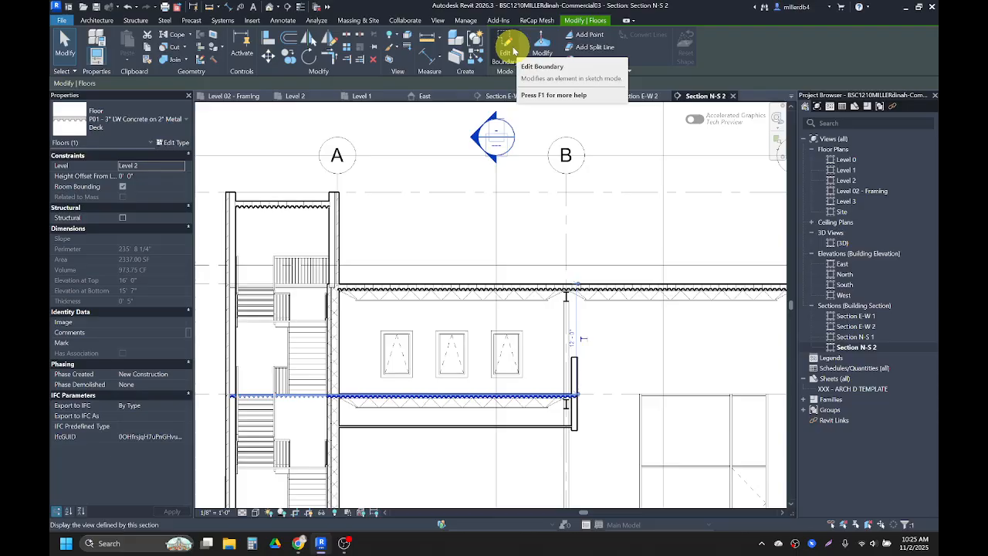
{"action": "scroll", "coordinate": [600, 347], "scroll_direction": "down", "scroll_amount": 5}
{"action": "scroll", "coordinate": [578, 311], "scroll_direction": "up", "scroll_amount": 6}
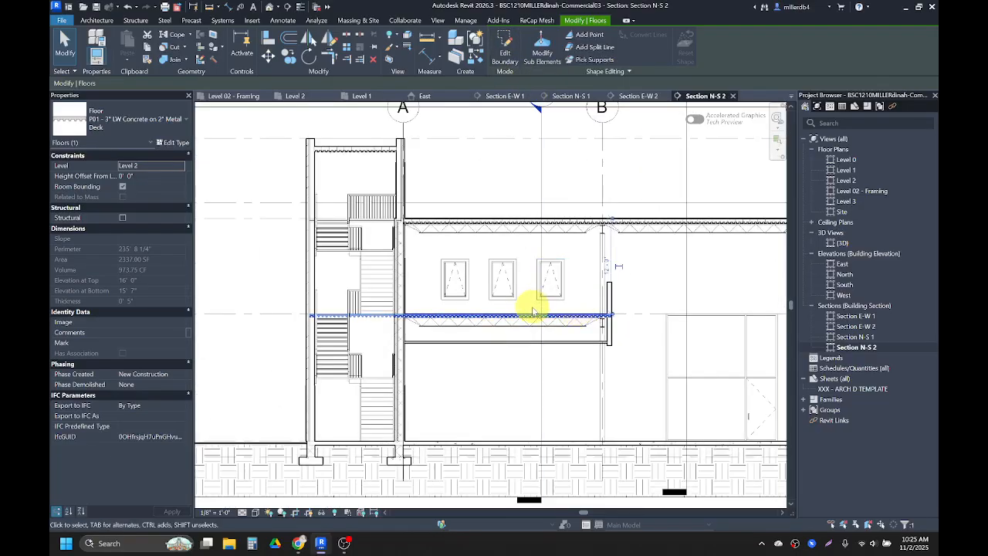
{"action": "scroll", "coordinate": [533, 311], "scroll_direction": "down", "scroll_amount": 5}
{"action": "key", "text": "Escape"}
{"action": "middle_click_drag", "start_coordinate": [535, 359], "coordinate": [515, 341]}
In Section N-S 1, add the text note INSULATED DECK ROOF beyond grid C with an elbowed leader pointing to the main roof.
{"action": "double_click", "coordinate": [855, 338]}
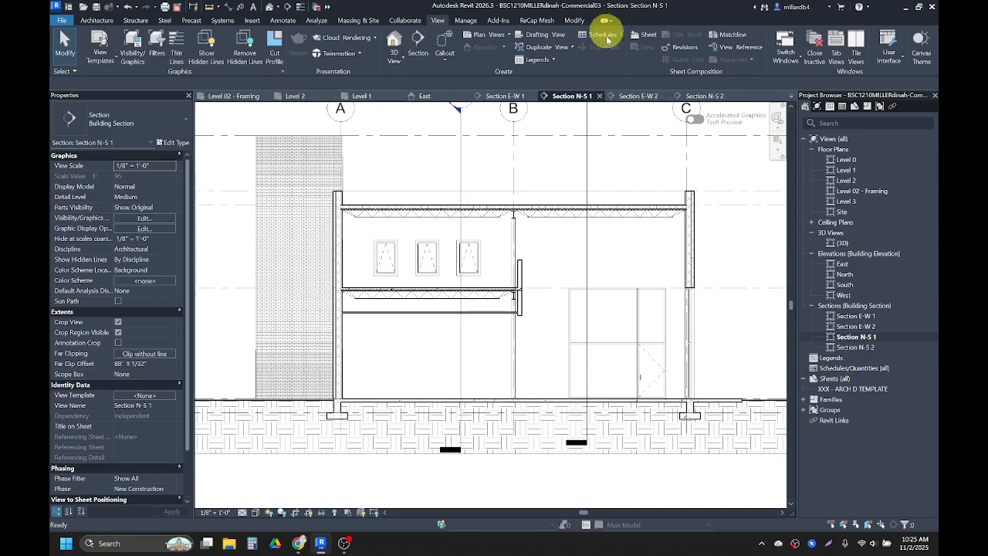
{"action": "mouse_move", "coordinate": [611, 260]}
{"action": "middle_mouse_down"}
{"action": "mouse_move", "coordinate": [541, 261]}
{"action": "mouse_move", "coordinate": [544, 288]}
{"action": "middle_mouse_up"}
{"action": "key", "text": "t"}
{"action": "key", "text": "x"}
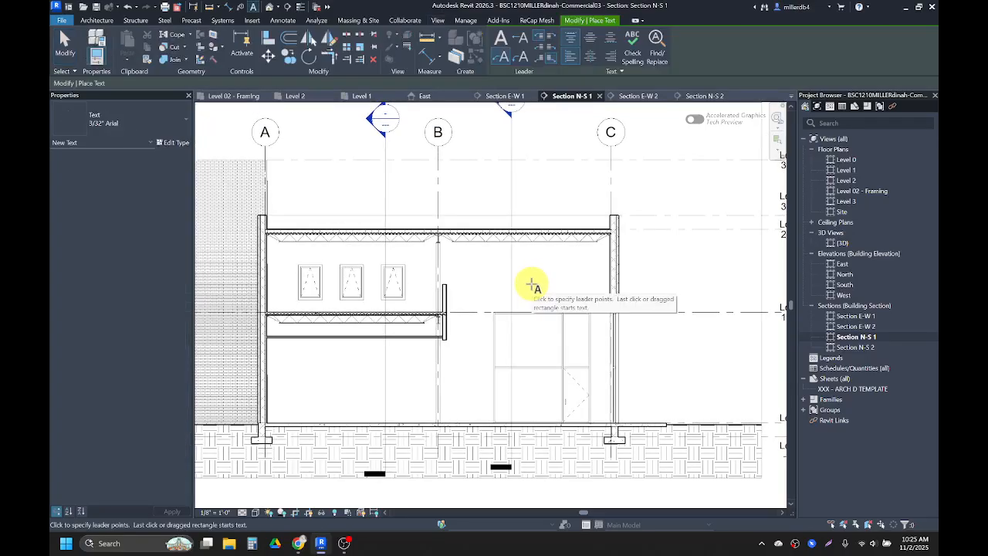
{"action": "scroll", "coordinate": [558, 223], "scroll_direction": "up", "scroll_amount": 2}
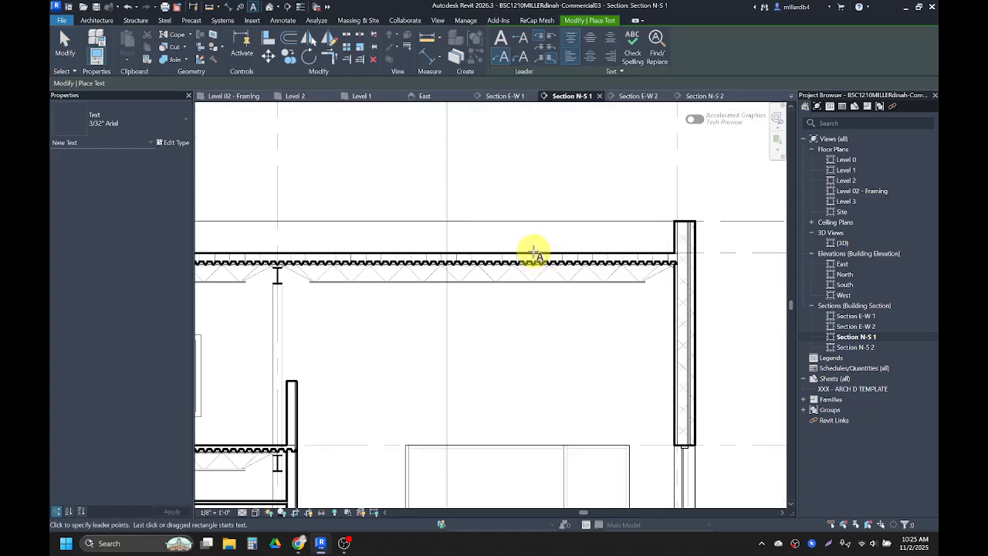
{"action": "left_click", "coordinate": [534, 249]}
{"action": "scroll", "coordinate": [533, 155], "scroll_direction": "down", "scroll_amount": 1}
{"action": "left_click", "coordinate": [532, 149]}
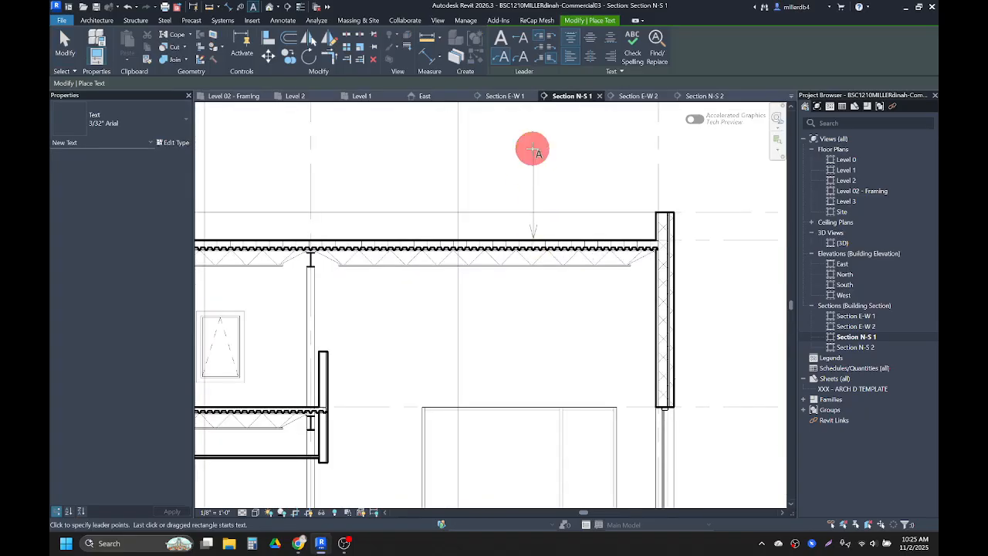
{"action": "scroll", "coordinate": [573, 169], "scroll_direction": "down", "scroll_amount": 2}
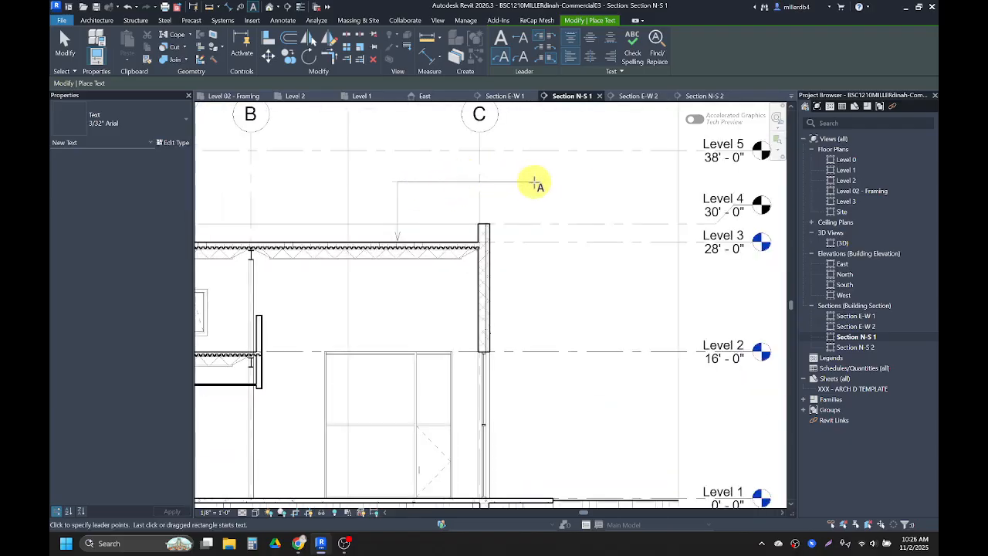
{"action": "left_click", "coordinate": [535, 183]}
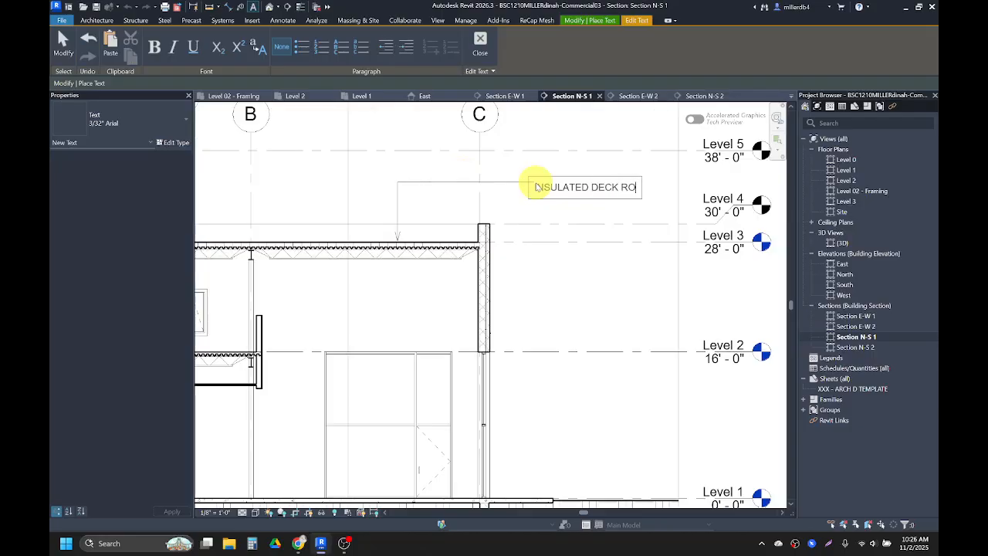
{"action": "left_click", "coordinate": [610, 298]}
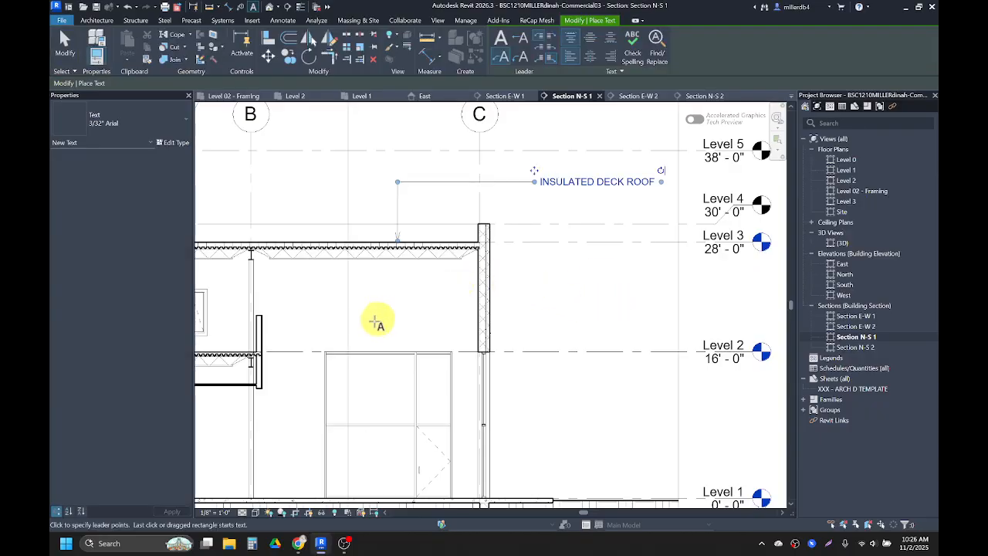
Add the text note COMPOSITE DECK FLOOR below the roof note, with an elbowed leader pointing to the Level 2 floor near grid B.
{"action": "middle_click_drag", "start_coordinate": [236, 346], "coordinate": [312, 359]}
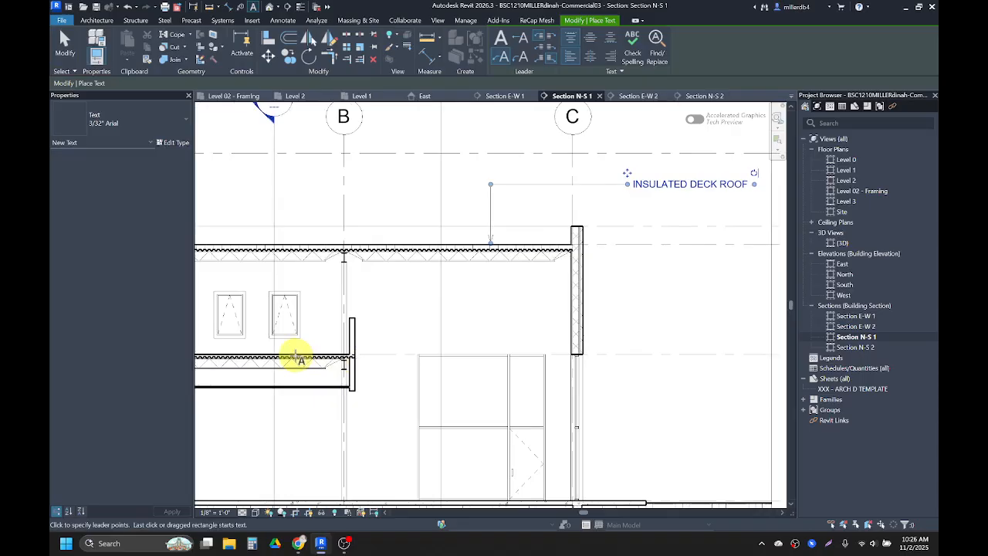
{"action": "left_click", "coordinate": [312, 357]}
{"action": "left_click", "coordinate": [311, 300]}
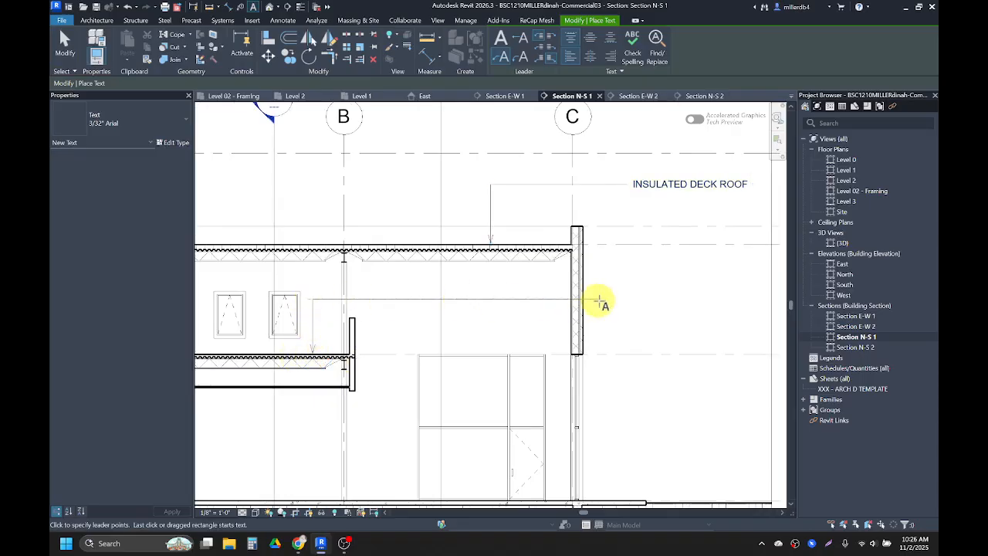
{"action": "left_click", "coordinate": [627, 302]}
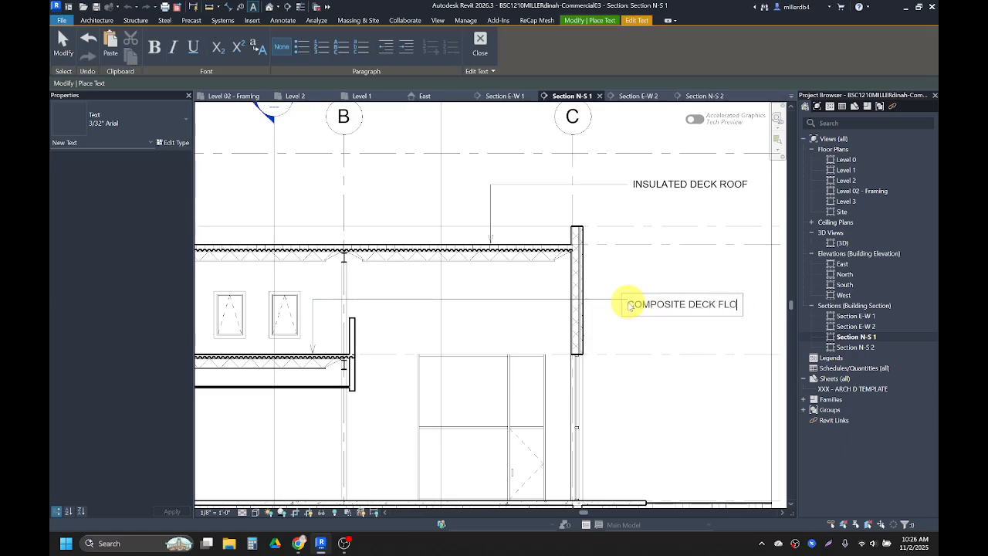
{"action": "left_click", "coordinate": [545, 359]}
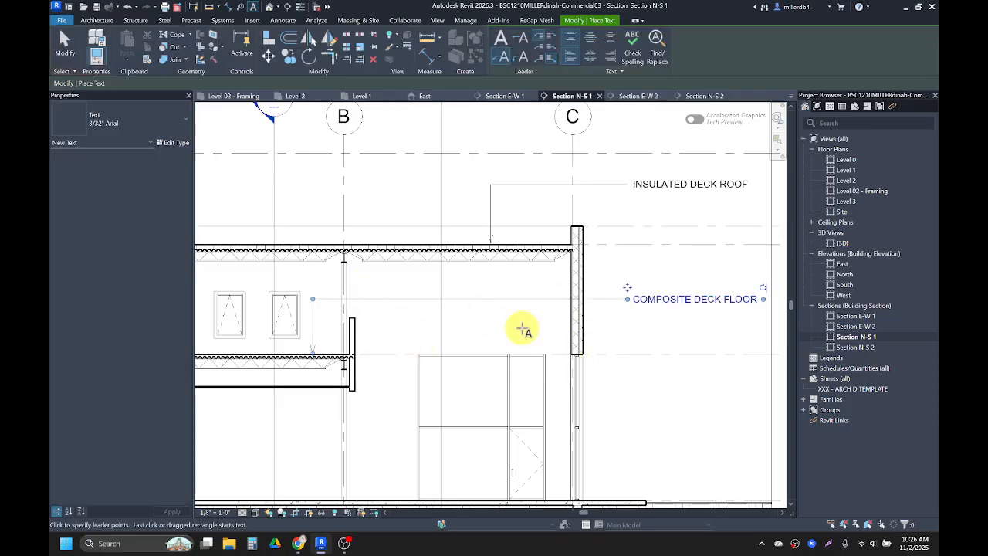
Dimension the low wall beside grid B from the Level 2 line up to its top edge.
{"action": "scroll", "coordinate": [522, 329], "scroll_direction": "down", "scroll_amount": 2}
{"action": "middle_click_drag", "start_coordinate": [529, 319], "coordinate": [524, 300]}
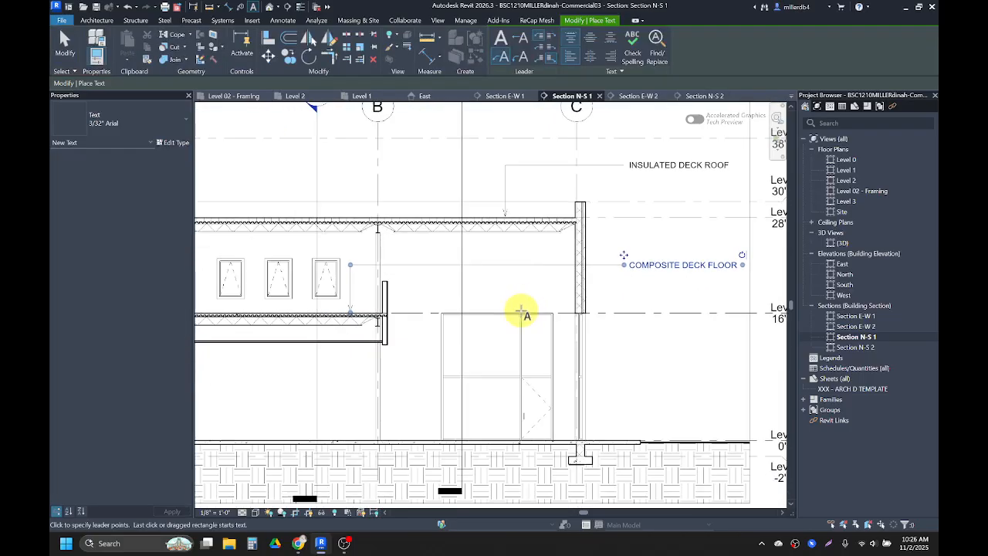
{"action": "scroll", "coordinate": [442, 312], "scroll_direction": "up", "scroll_amount": 1}
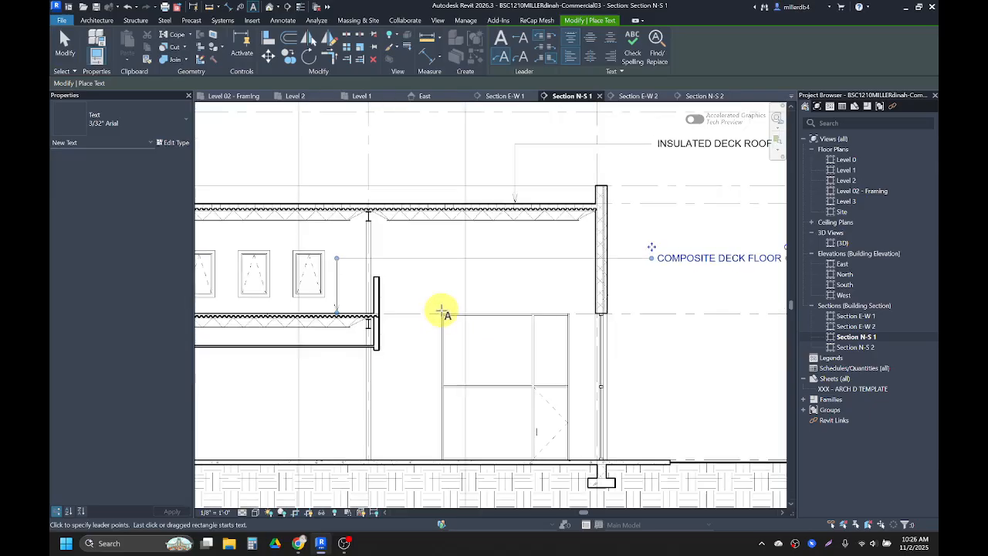
{"action": "key", "text": "d"}
{"action": "key", "text": "i"}
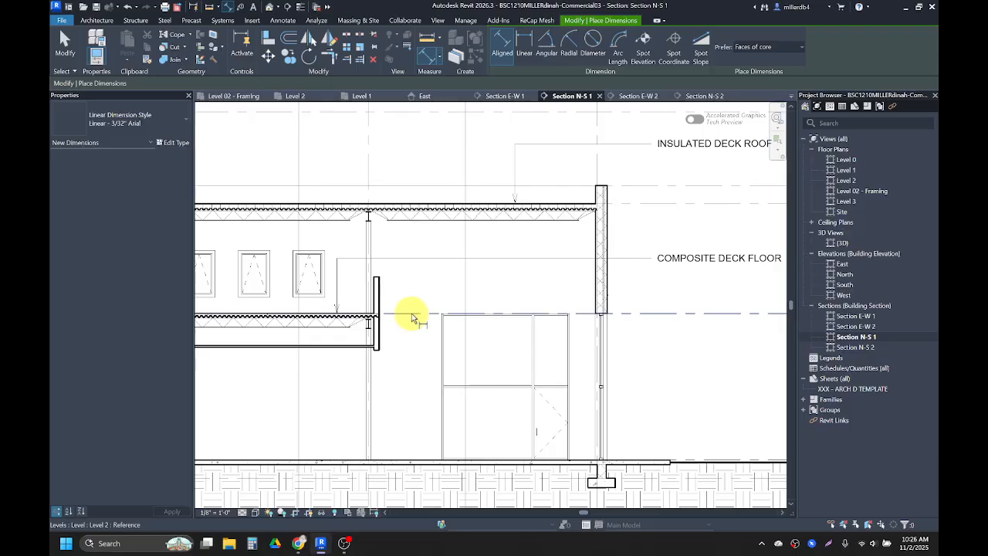
{"action": "left_click", "coordinate": [379, 277]}
{"action": "left_click", "coordinate": [414, 275]}
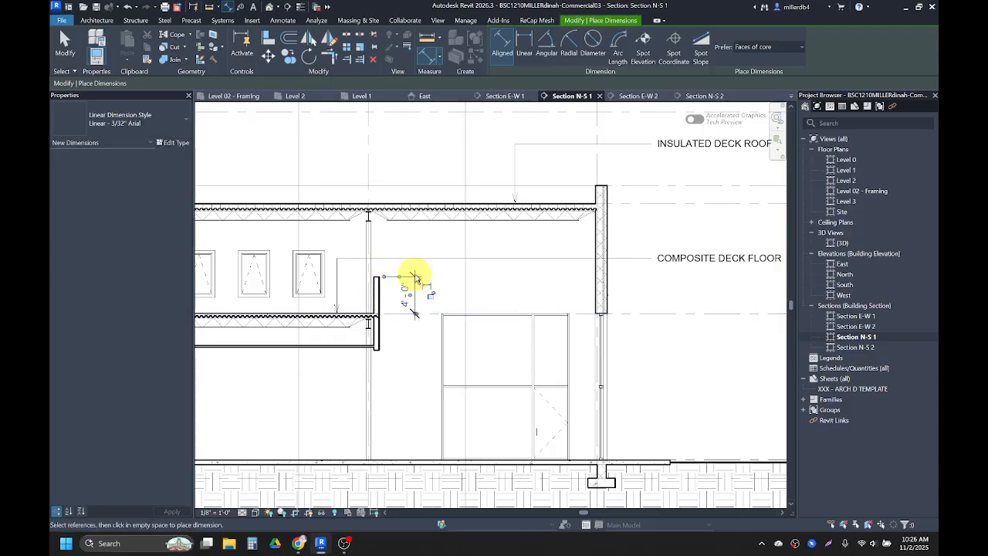
Dimension the low wall from the Level 2 line down to its bottom edge, in line with the upper dimension.
{"action": "scroll", "coordinate": [377, 350], "scroll_direction": "up", "scroll_amount": 3}
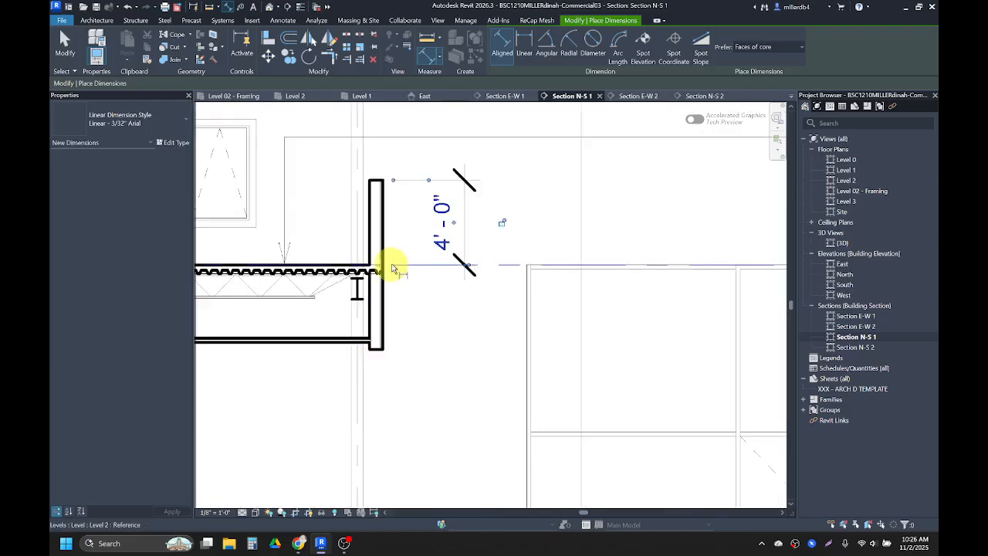
{"action": "left_click", "coordinate": [404, 264]}
{"action": "left_click", "coordinate": [382, 349]}
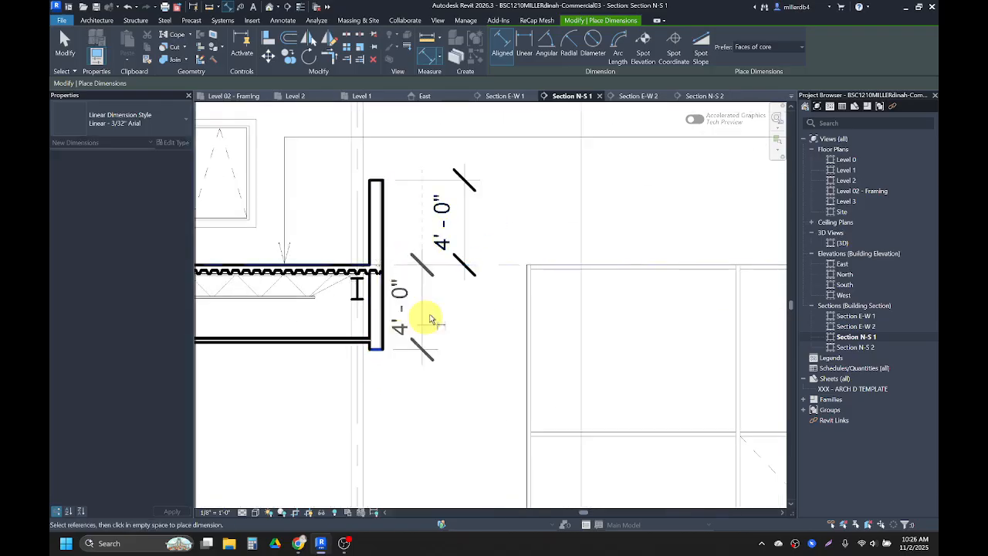
{"action": "left_click", "coordinate": [459, 286]}
Dimension the vertical clearance from the underside of the 2' x 4' ACT ceiling to the Level 1 floor, just inside grid B.
{"action": "scroll", "coordinate": [463, 285], "scroll_direction": "down", "scroll_amount": 3}
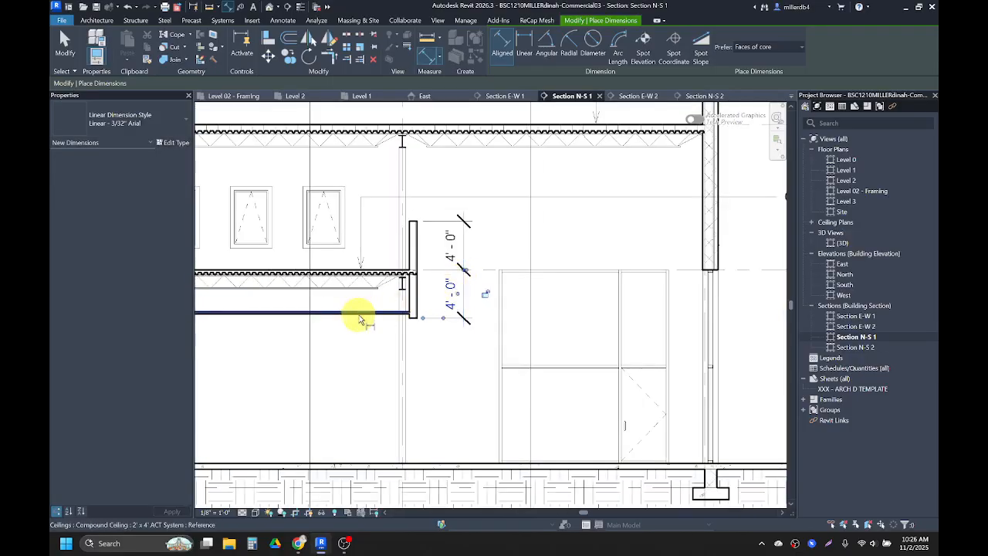
{"action": "scroll", "coordinate": [357, 316], "scroll_direction": "up", "scroll_amount": 4}
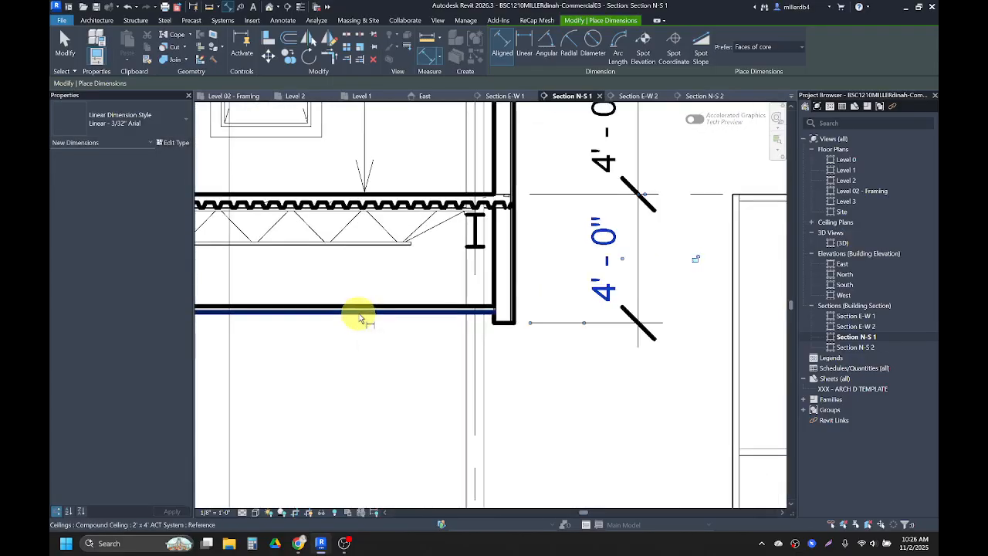
{"action": "left_click", "coordinate": [362, 322]}
{"action": "scroll", "coordinate": [412, 276], "scroll_direction": "down", "scroll_amount": 3}
{"action": "scroll", "coordinate": [439, 423], "scroll_direction": "down", "scroll_amount": 3}
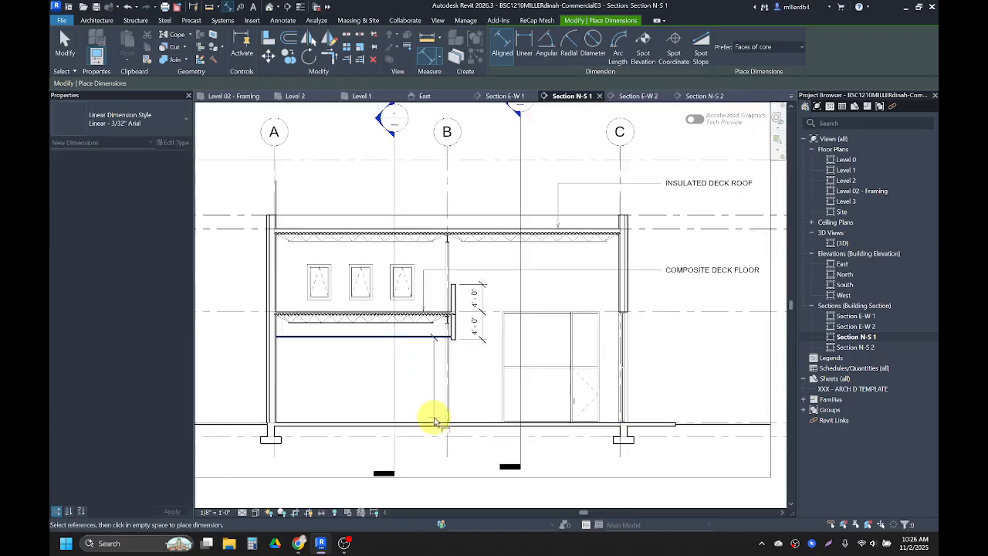
{"action": "left_click", "coordinate": [434, 424]}
{"action": "left_click", "coordinate": [430, 390]}
{"action": "scroll", "coordinate": [430, 386], "scroll_direction": "down", "scroll_amount": 2}
{"action": "scroll", "coordinate": [430, 384], "scroll_direction": "down", "scroll_amount": 3}
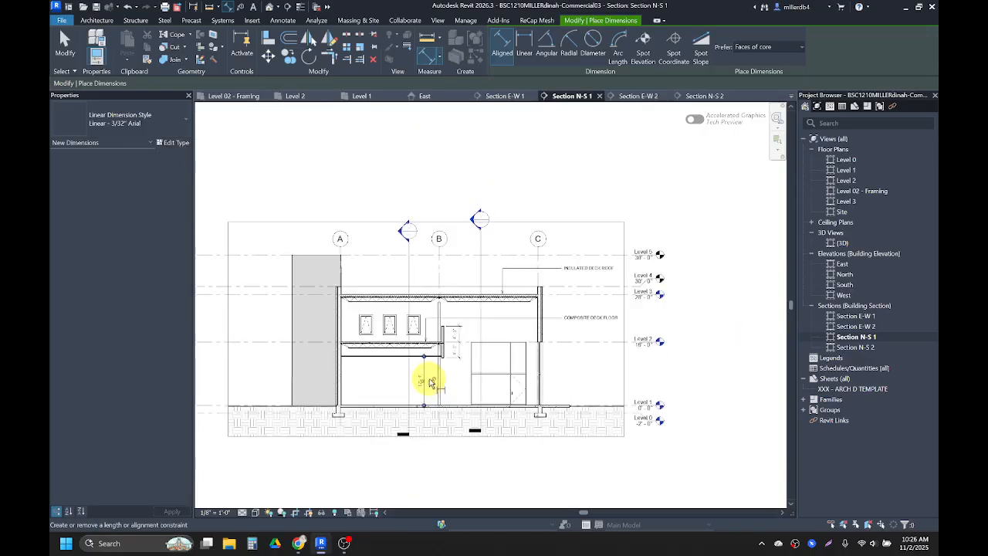
{"action": "key", "text": "Escape"}
{"action": "key", "text": "Escape"}
{"action": "scroll", "coordinate": [417, 388], "scroll_direction": "up", "scroll_amount": 3}
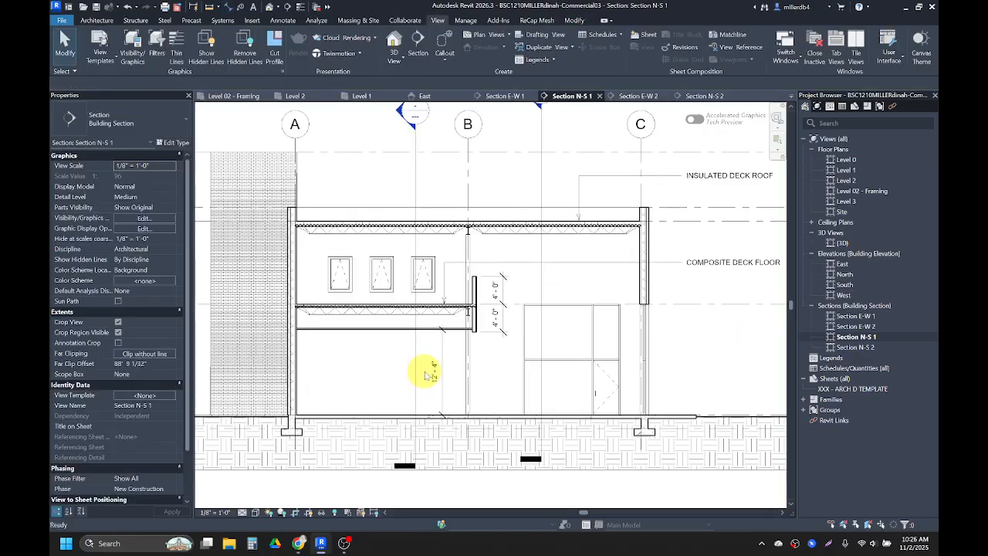